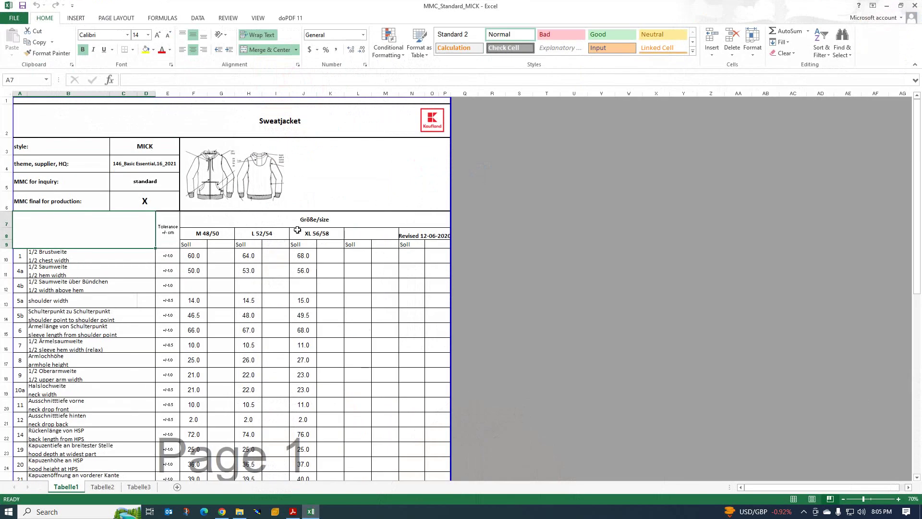
Step: Examine the Sweatjacket MICK measurement chart, including the M, L and XL size columns and the numbered measuring diagrams
ctrl+scroll(296, 230, up, 1)
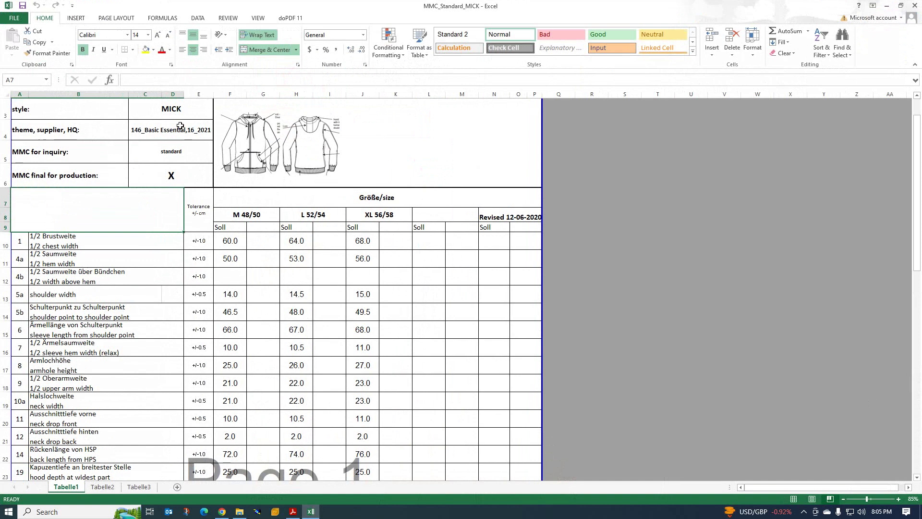
scroll(301, 219, down, 2)
scroll(302, 218, down, 6)
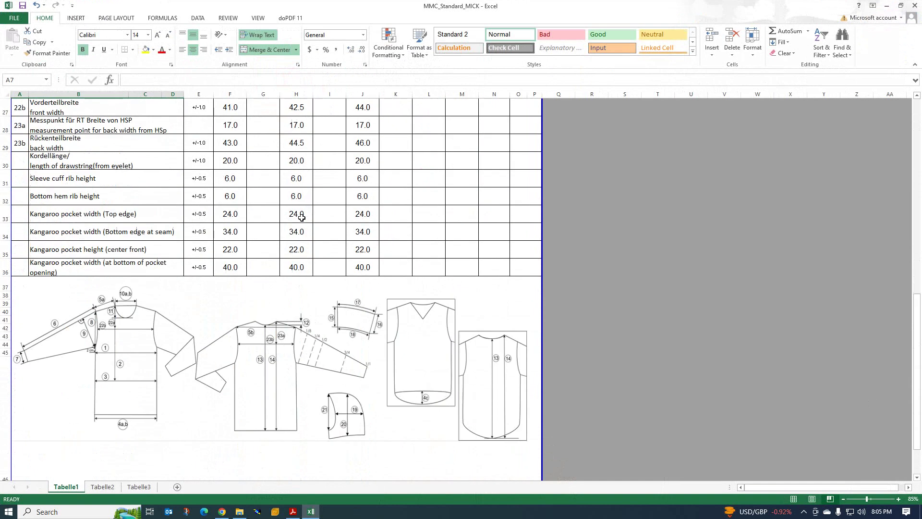
scroll(301, 219, up, 6)
scroll(301, 219, up, 2)
scroll(302, 218, up, 1)
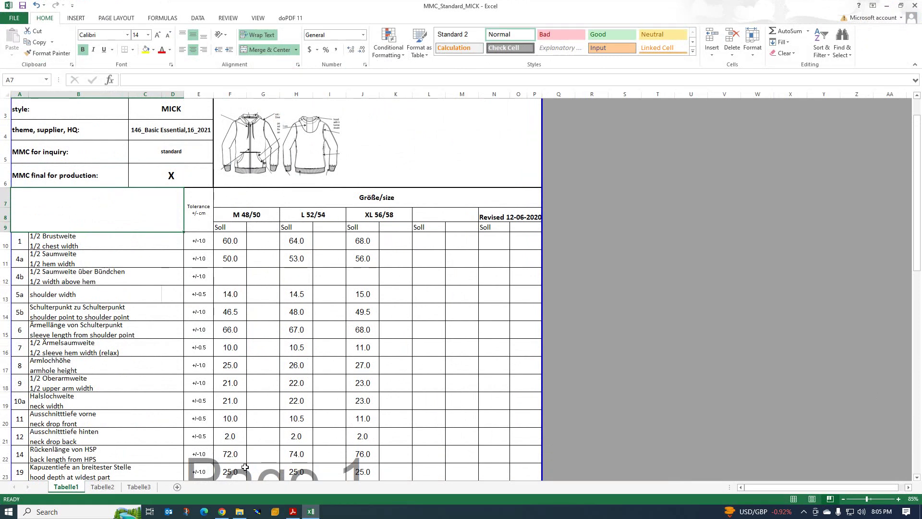
click(250, 511)
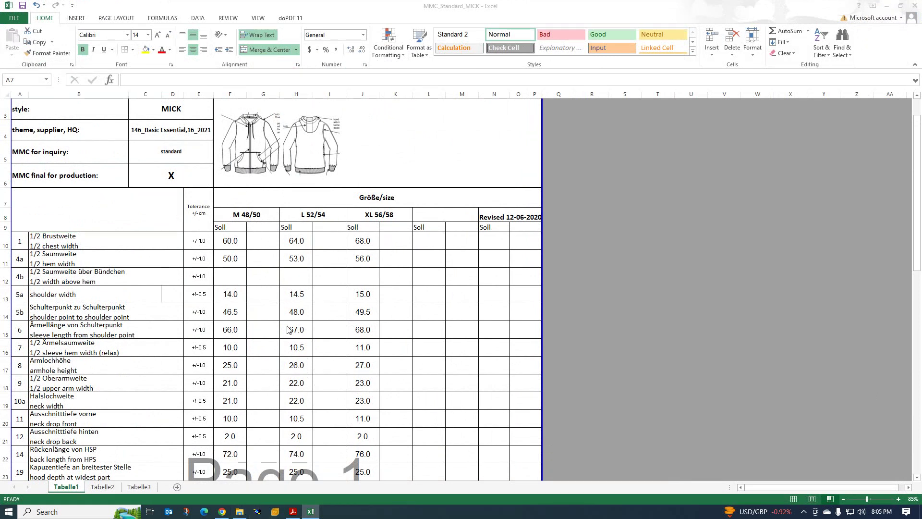
scroll(224, 249, down, 4)
scroll(221, 250, down, 1)
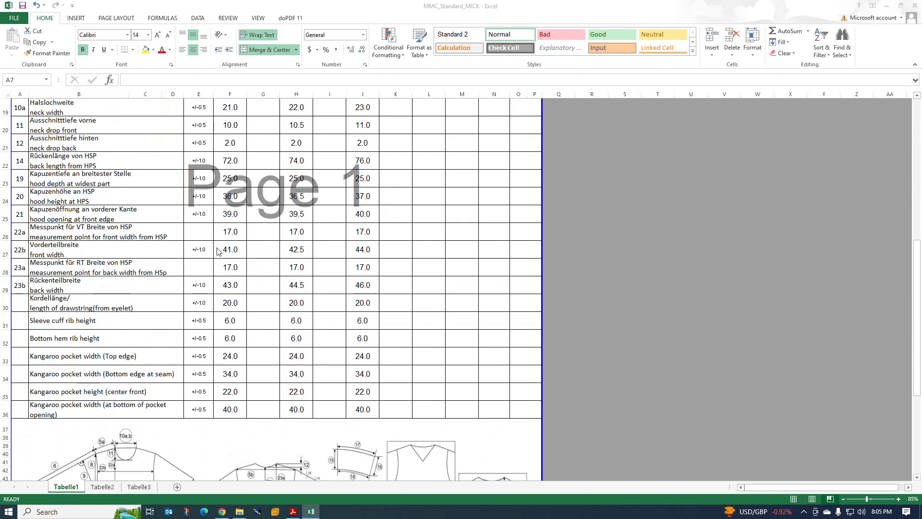
scroll(202, 257, down, 3)
scroll(202, 257, up, 3)
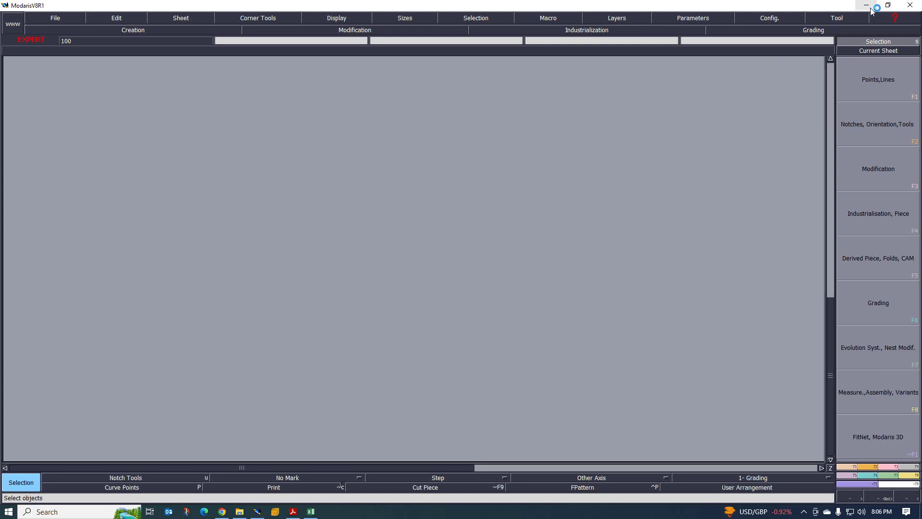
Step: Create a new Modaris model named "mick"
click(55, 18)
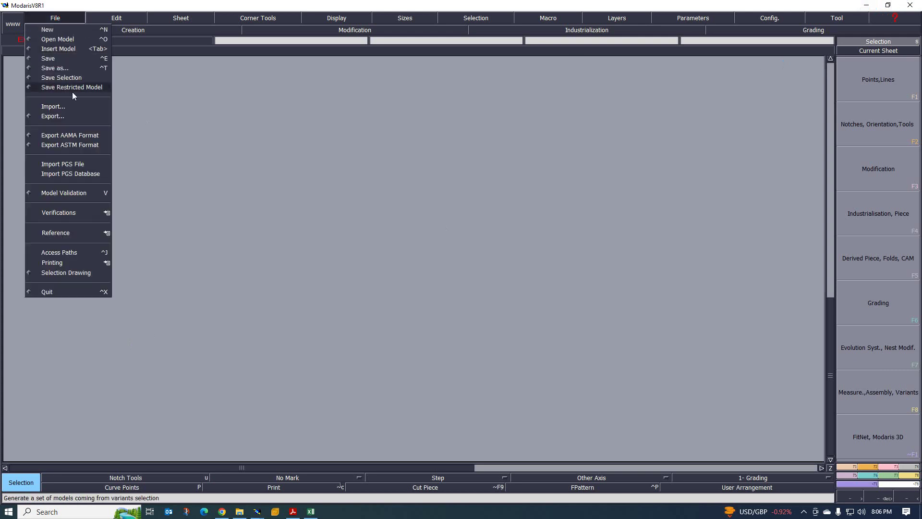
click(51, 27)
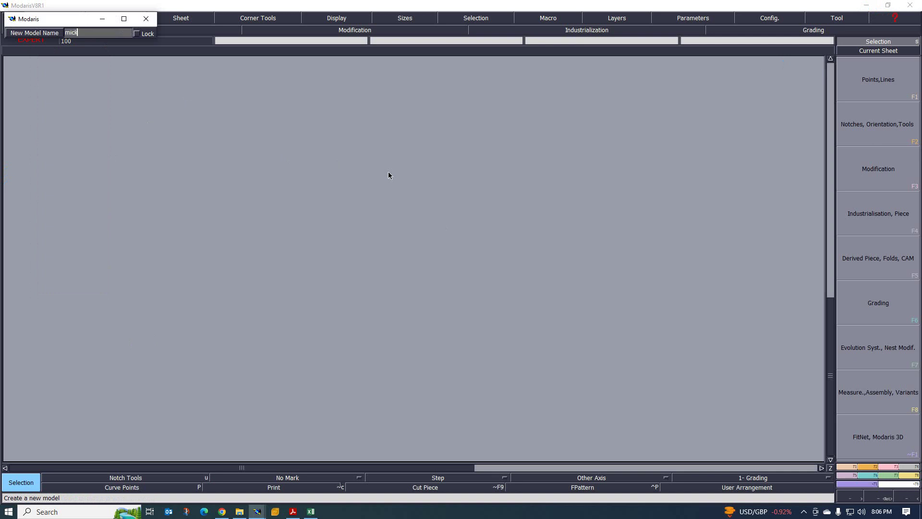
key(Return)
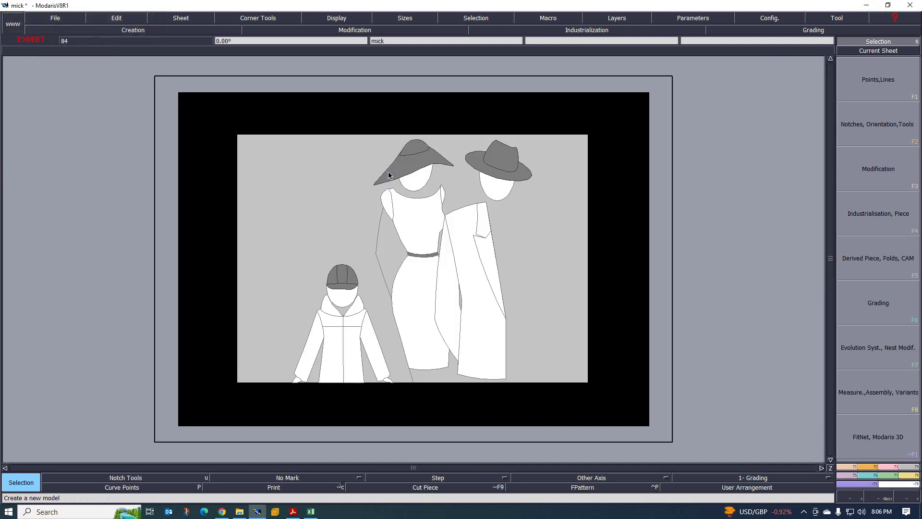
Step: Turn on the title block and the size list display for the mick model sheet
click(343, 21)
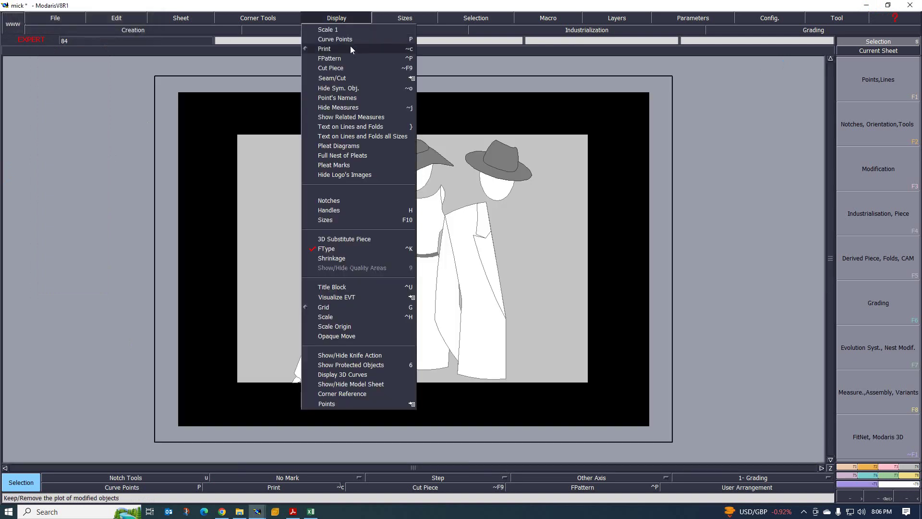
click(330, 286)
click(338, 21)
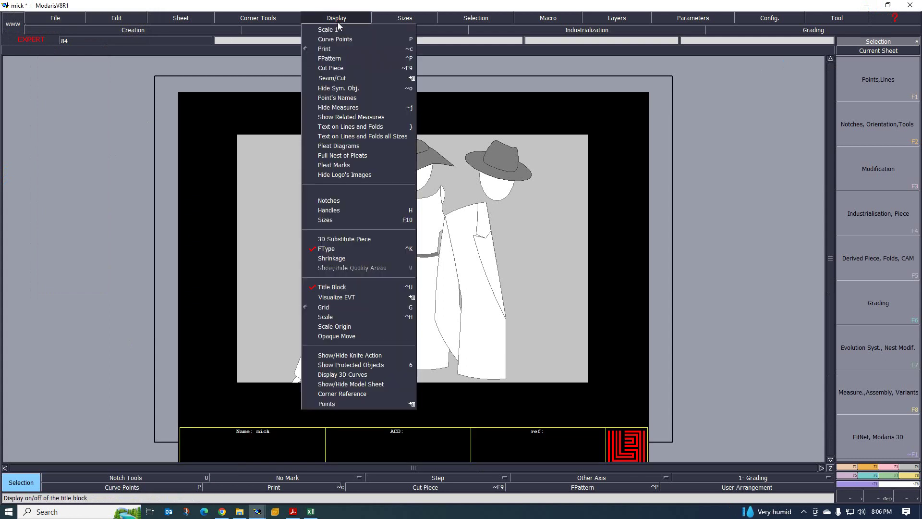
click(334, 219)
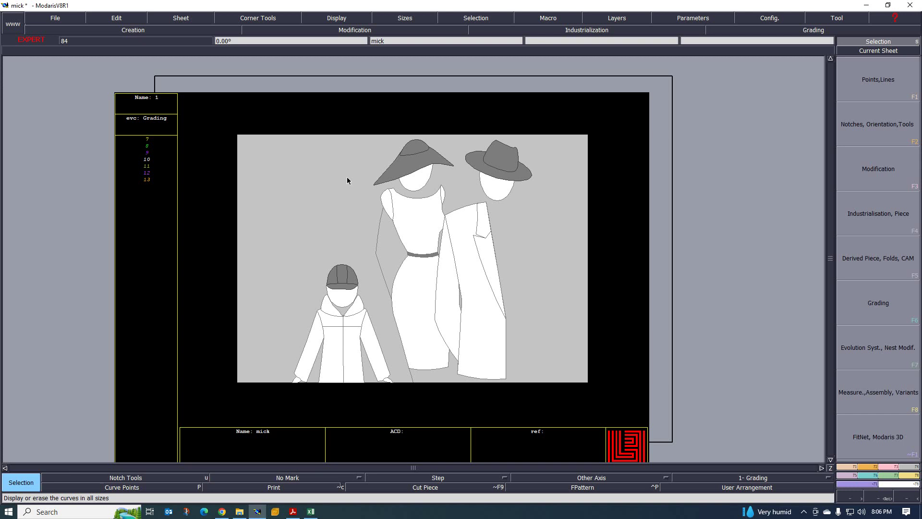
Step: Import the "M TO XL" size file from the SIZE folder as the model's evolution system with Imp. EVT
click(903, 342)
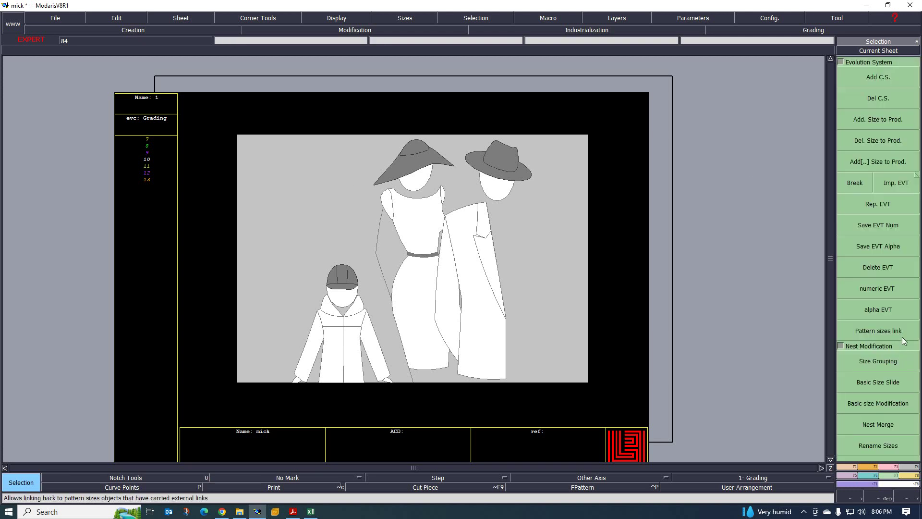
click(897, 182)
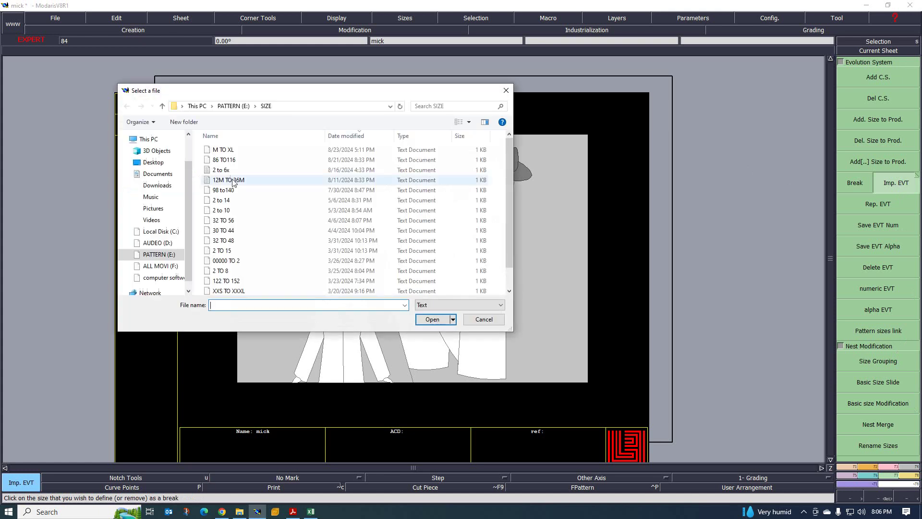
double_click(222, 149)
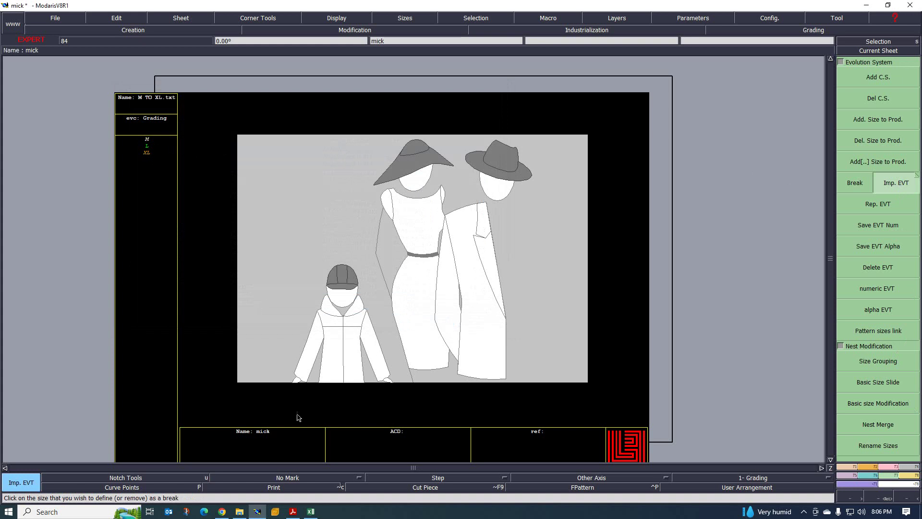
Step: Check the sizes and measurements in the Excel chart, and return to Modaris
click(311, 511)
scroll(239, 219, up, 5)
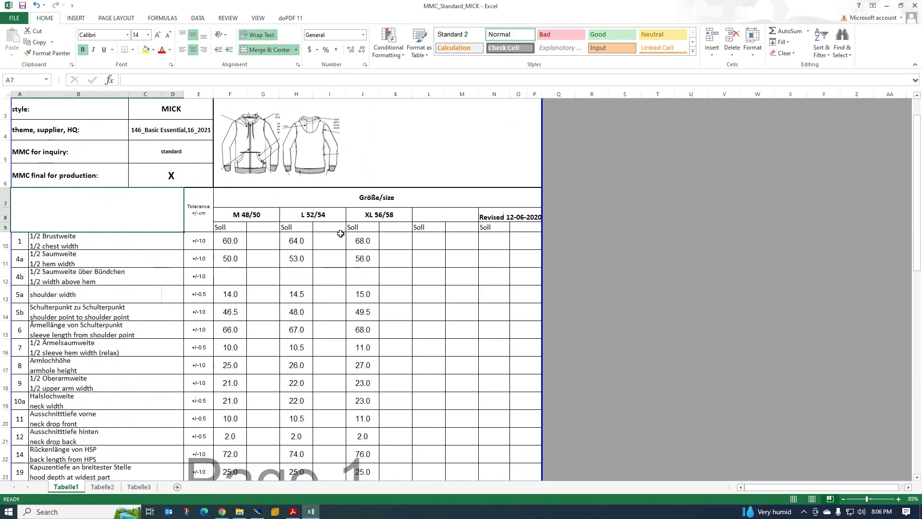
scroll(341, 232, down, 5)
scroll(340, 232, up, 3)
scroll(281, 221, up, 4)
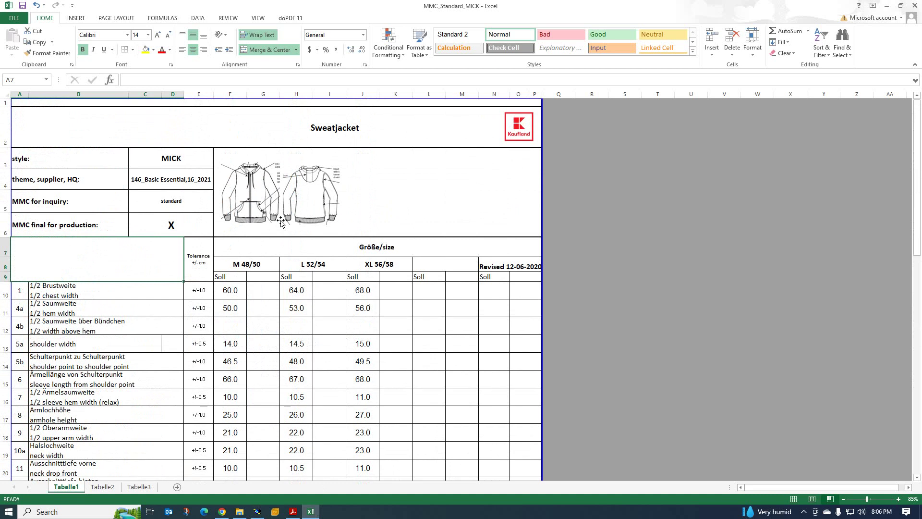
click(264, 510)
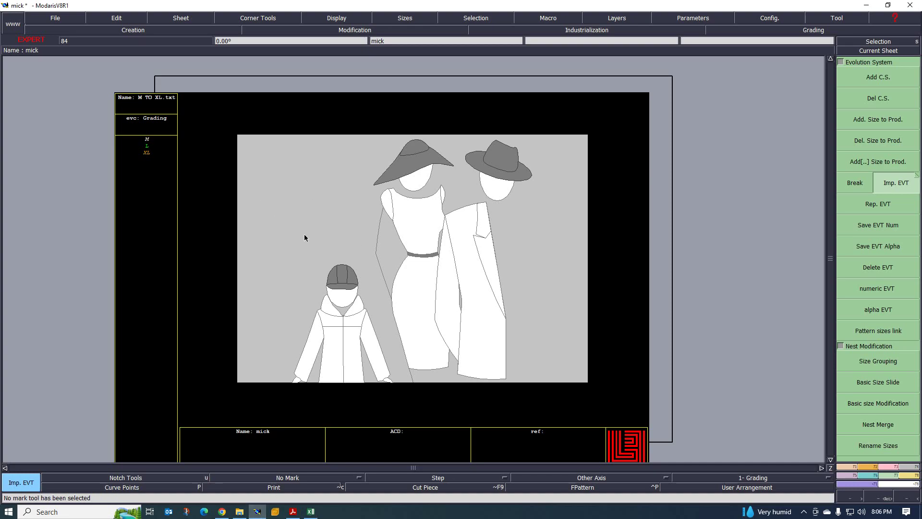
Step: Create a new blank sheet in the mick model and activate the Rectangle tool
click(173, 18)
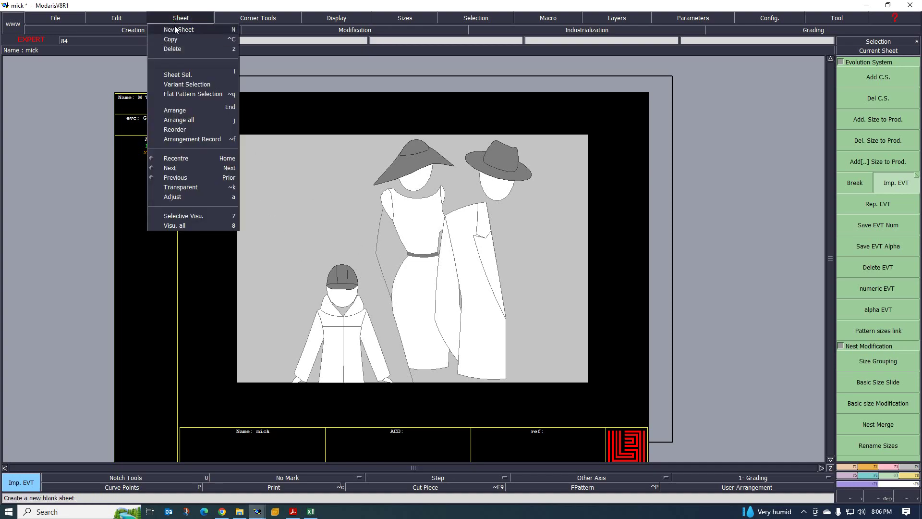
click(176, 27)
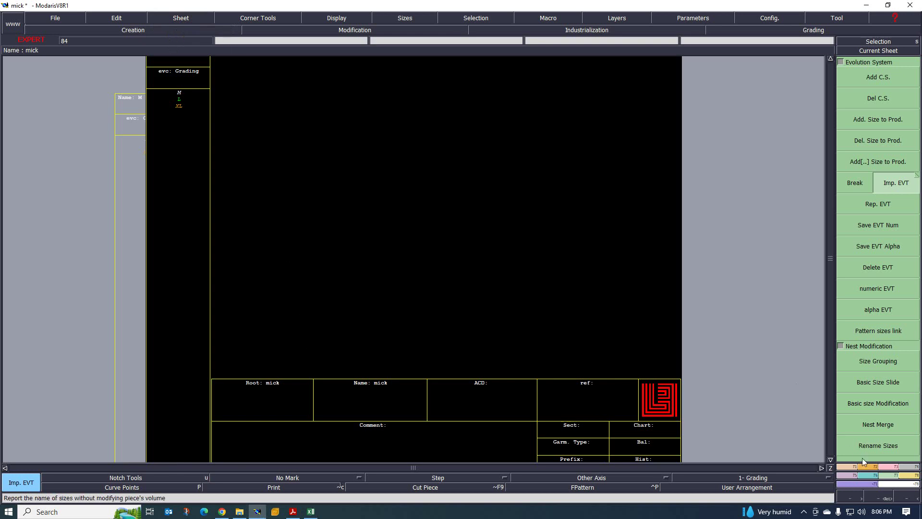
key(u)
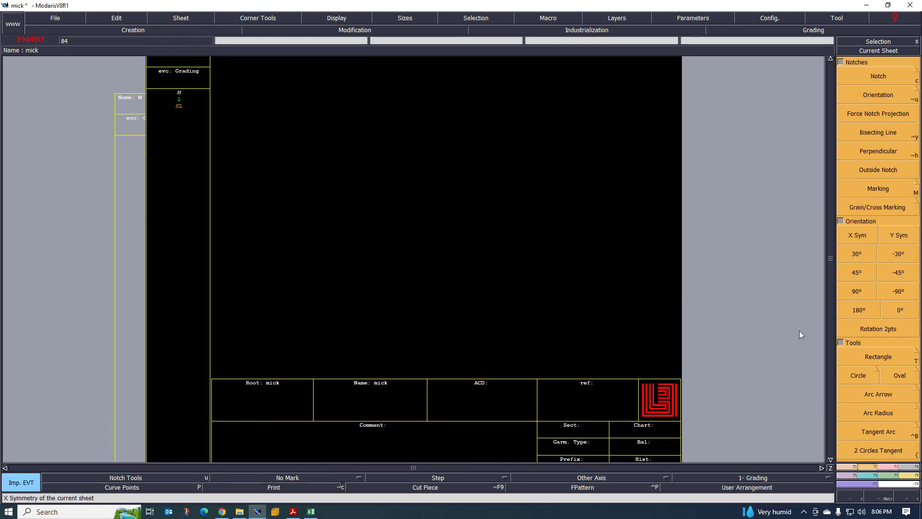
click(879, 355)
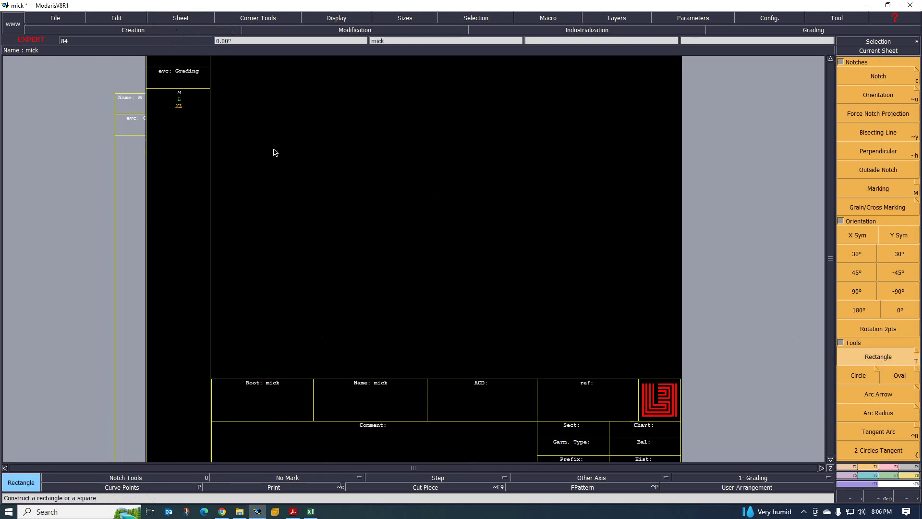
Step: Switch to the Excel measurement chart and examine the size M chest width, hem width and back length values
click(311, 512)
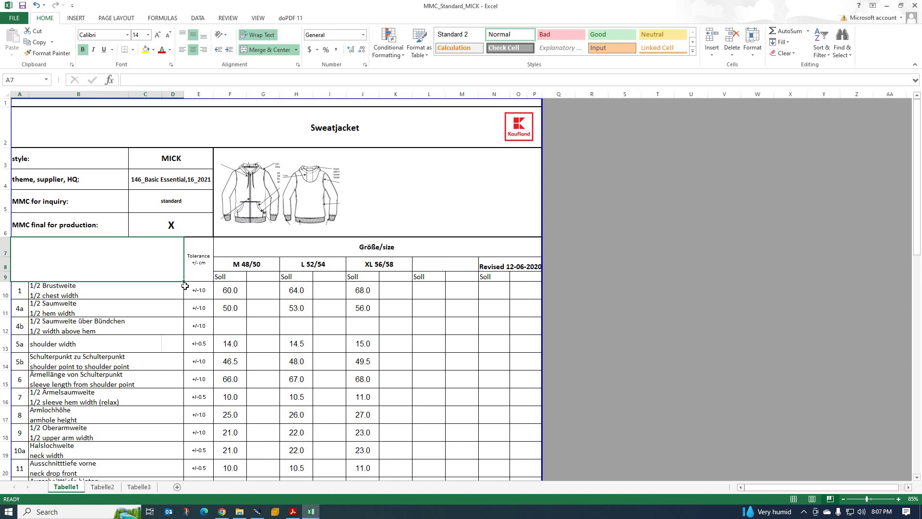
scroll(247, 301, down, 3)
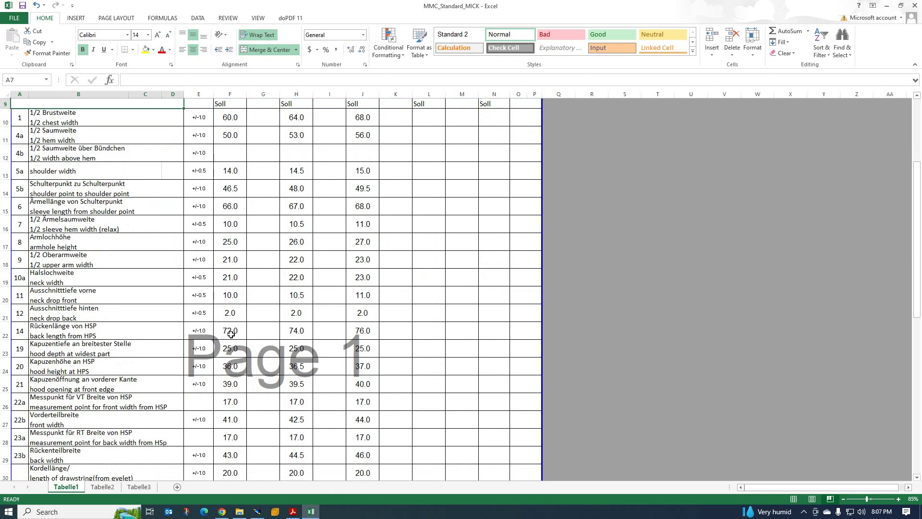
scroll(230, 336, up, 3)
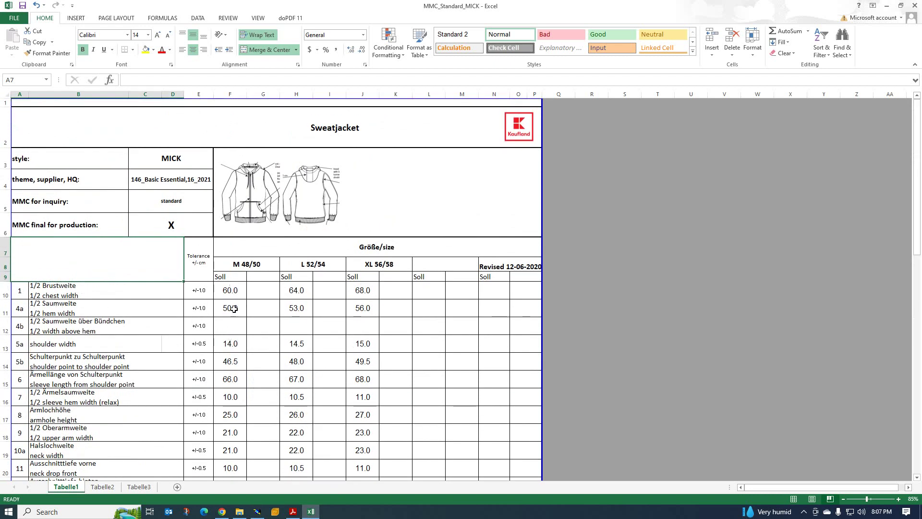
scroll(232, 300, down, 3)
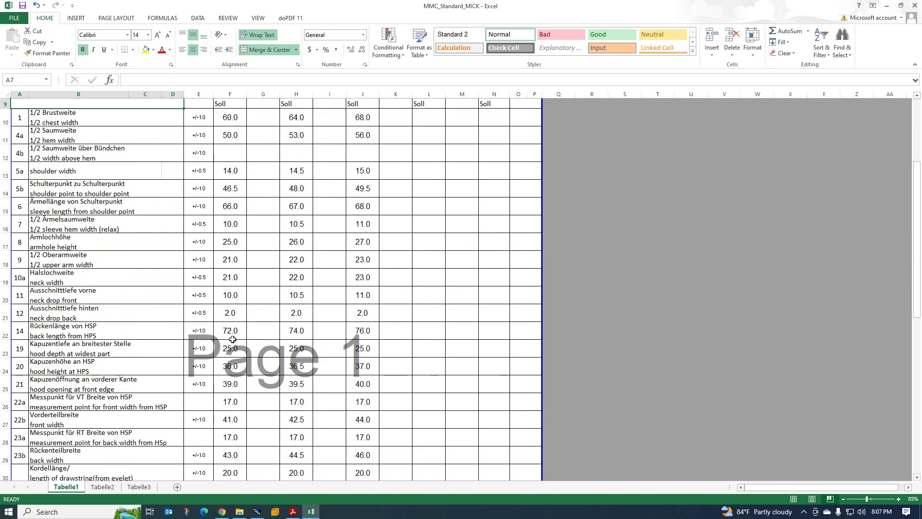
Step: Open the Design-HQ114071 PDF in Acrobat and review the Design 1 and Design 2 jacket illustrations
click(293, 511)
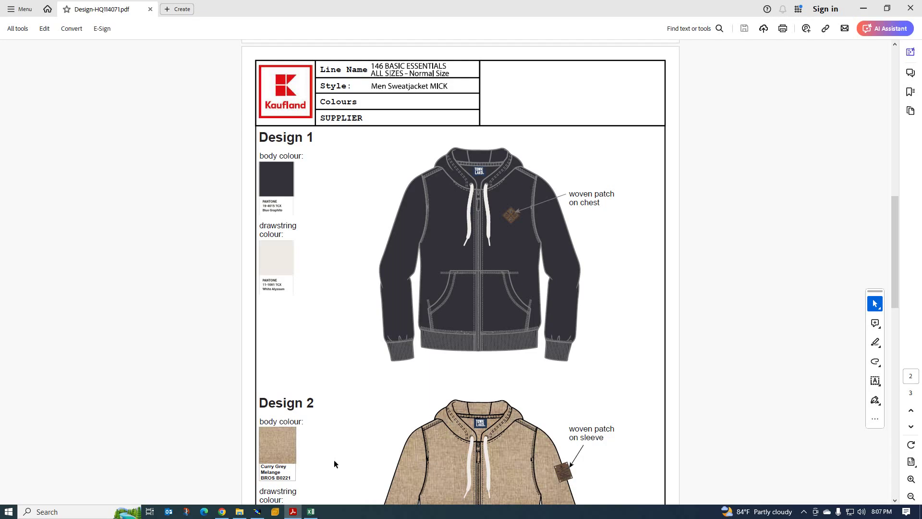
scroll(453, 333, down, 3)
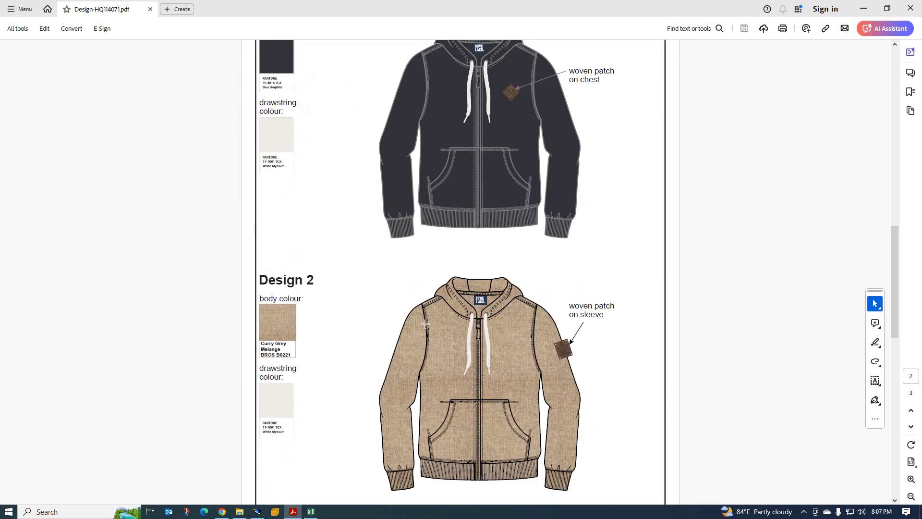
scroll(424, 328, down, 3)
scroll(423, 328, up, 3)
Step: Return to the Excel chart and examine the rib heights, kangaroo pocket measurements, measuring diagrams and body measurements
click(309, 512)
scroll(340, 422, down, 8)
scroll(336, 423, up, 3)
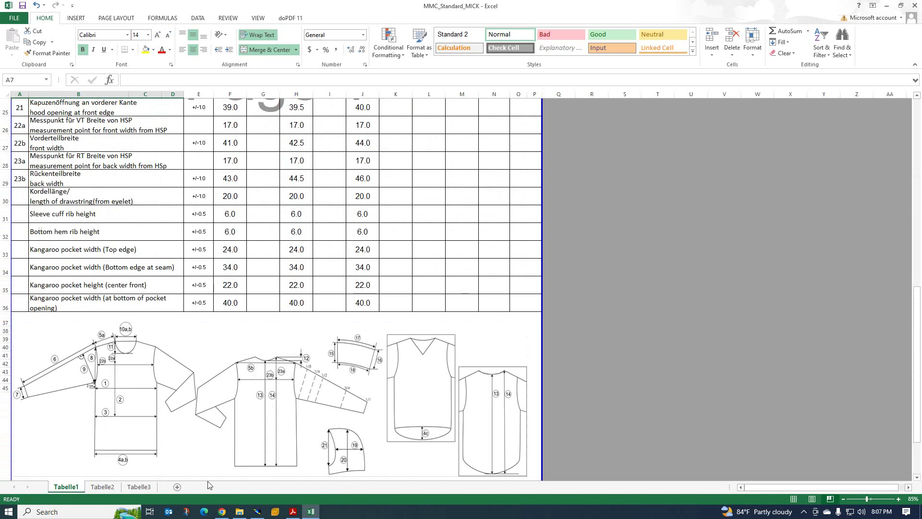
scroll(289, 398, up, 5)
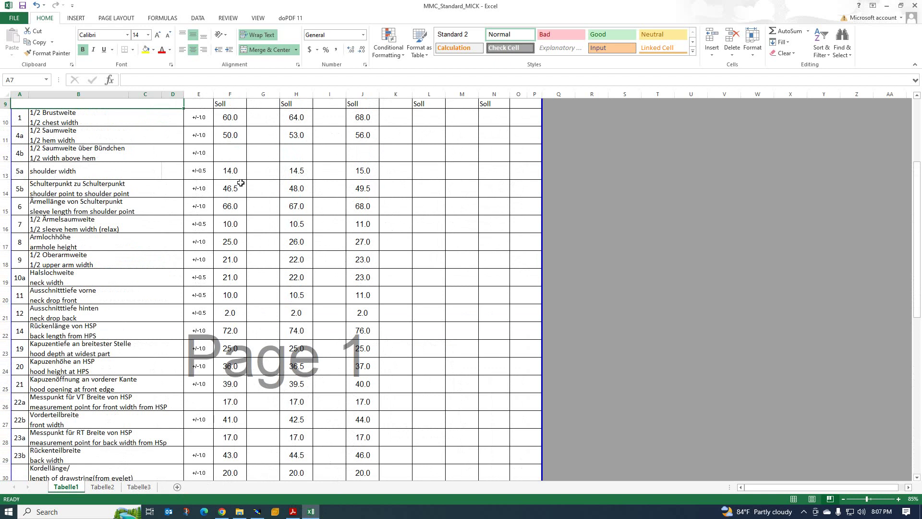
scroll(244, 187, up, 3)
scroll(255, 211, down, 3)
scroll(264, 209, up, 3)
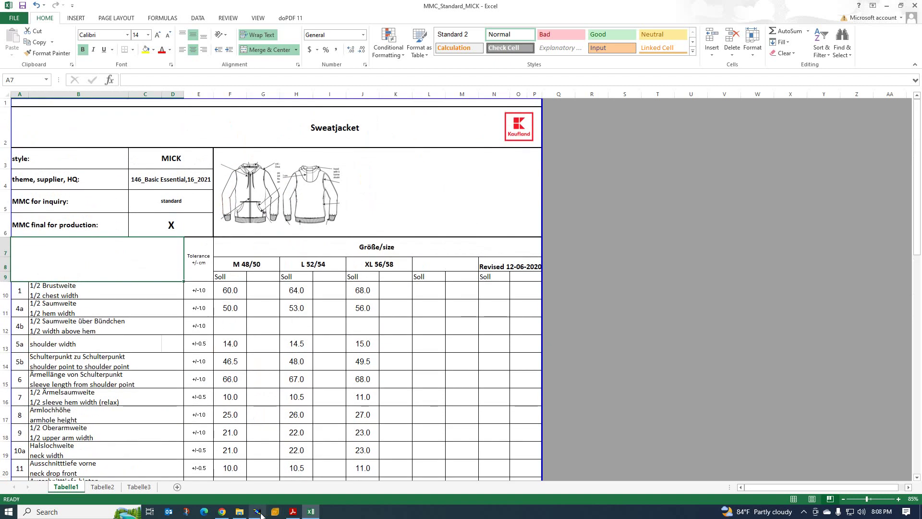
Step: Switch back to the design PDF and examine the stitching and zipper notes, the back view and the woven patch artwork
click(291, 513)
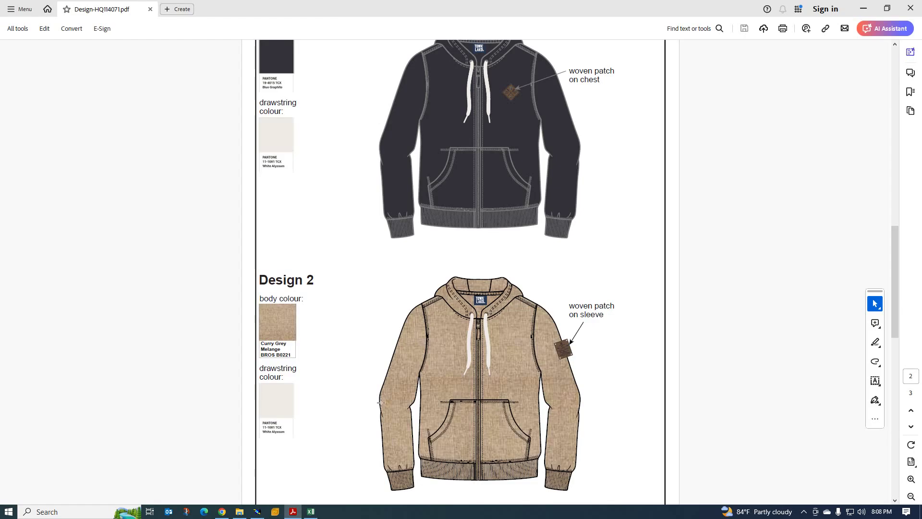
scroll(382, 365, up, 5)
scroll(381, 360, up, 10)
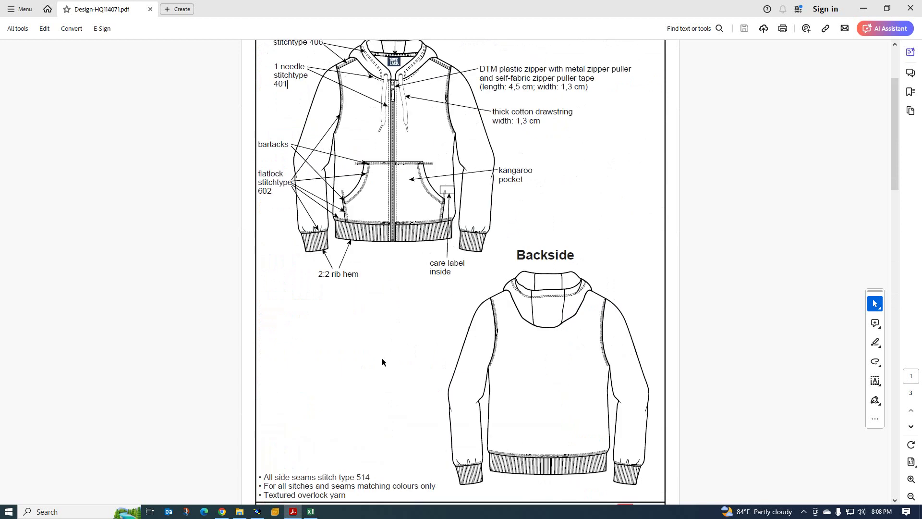
scroll(392, 359, up, 1)
scroll(403, 346, down, 15)
scroll(409, 341, down, 11)
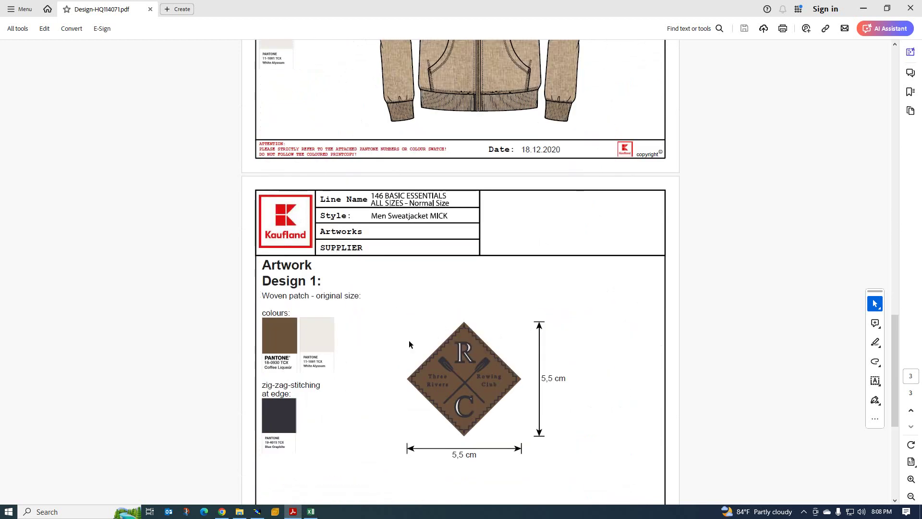
scroll(408, 340, up, 9)
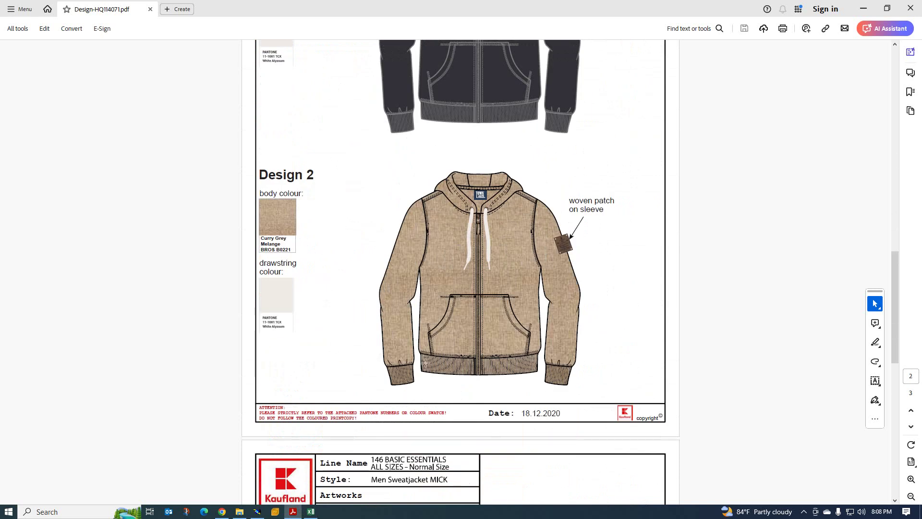
Step: Review the design PDF's jacket illustrations, construction notes, back view and woven patch artwork
scroll(430, 362, up, 3)
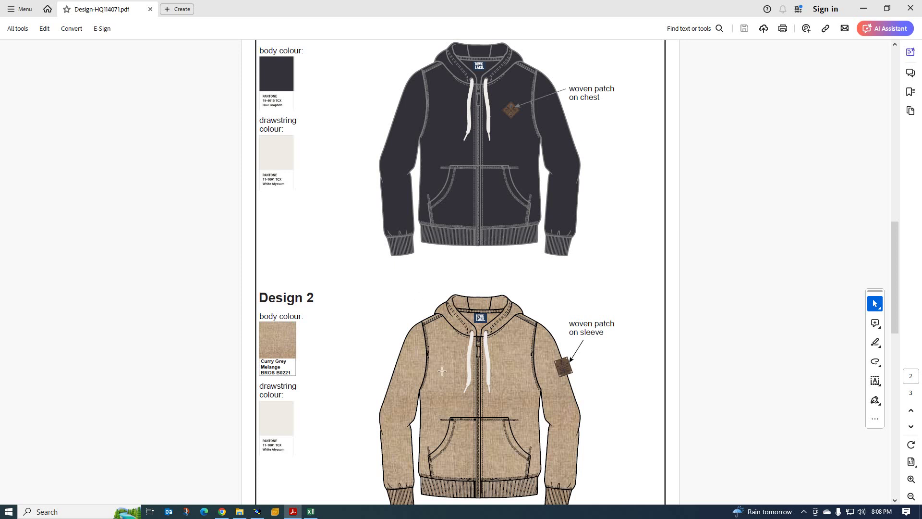
scroll(374, 418, down, 1)
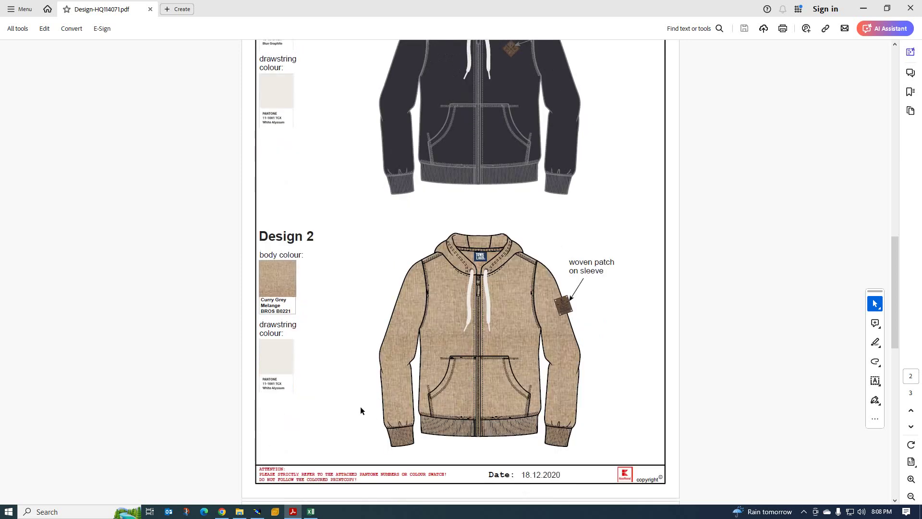
scroll(368, 403, down, 4)
scroll(528, 204, up, 1)
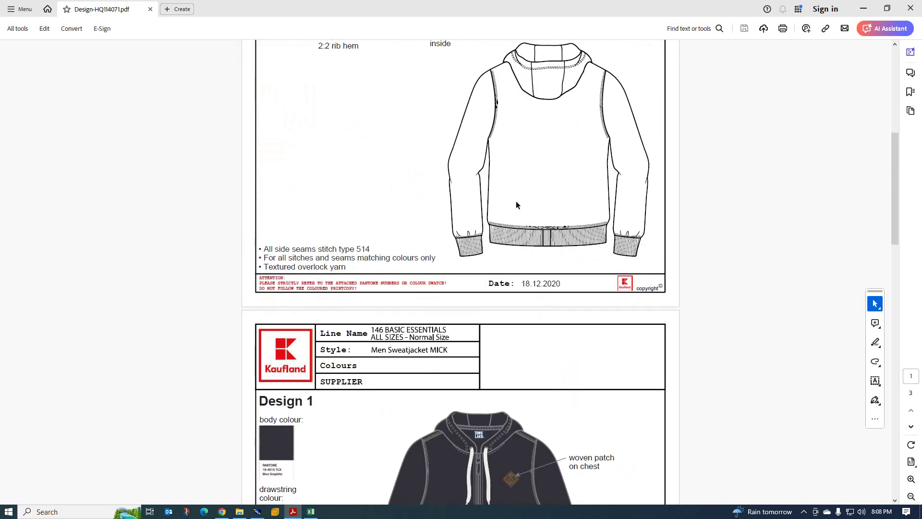
scroll(457, 274, up, 4)
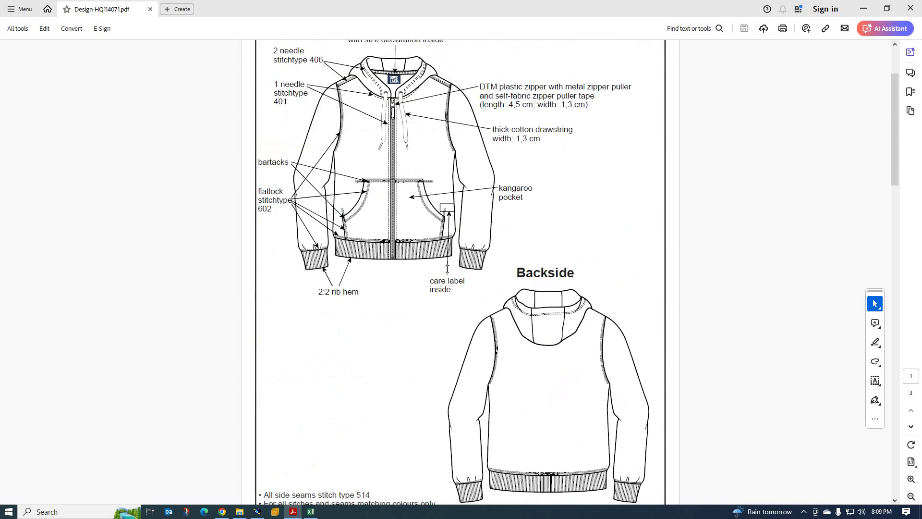
scroll(451, 276, down, 15)
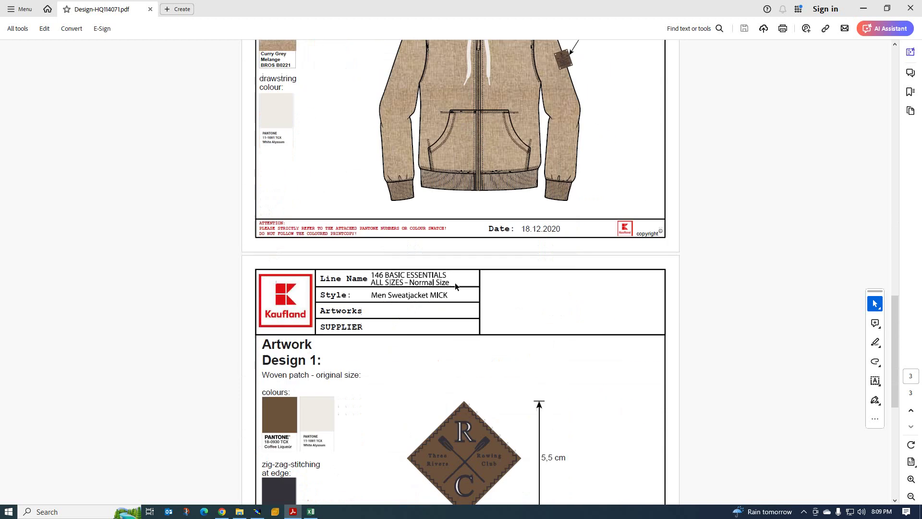
scroll(455, 282, down, 6)
scroll(450, 313, up, 6)
scroll(450, 311, up, 5)
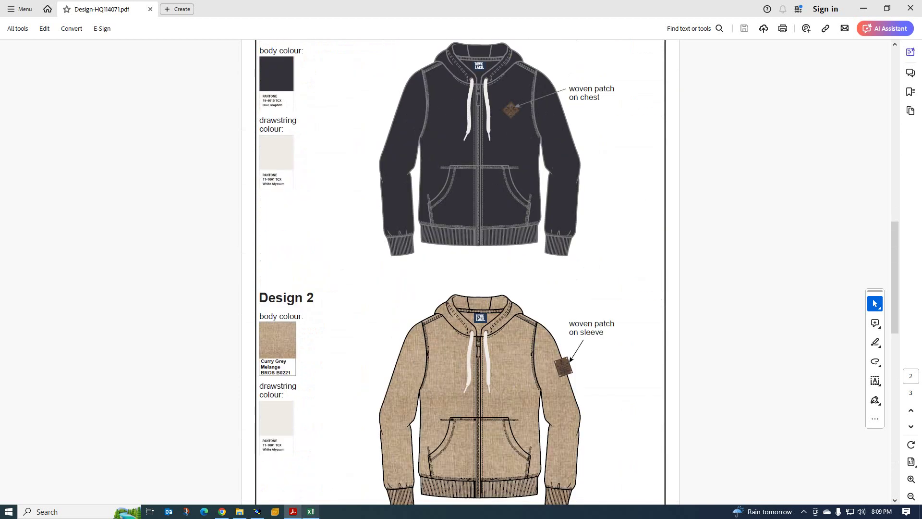
Step: Switch to the Excel measurement chart and check the size M back length, bottom hem rib height and half chest width
click(311, 512)
scroll(382, 401, down, 5)
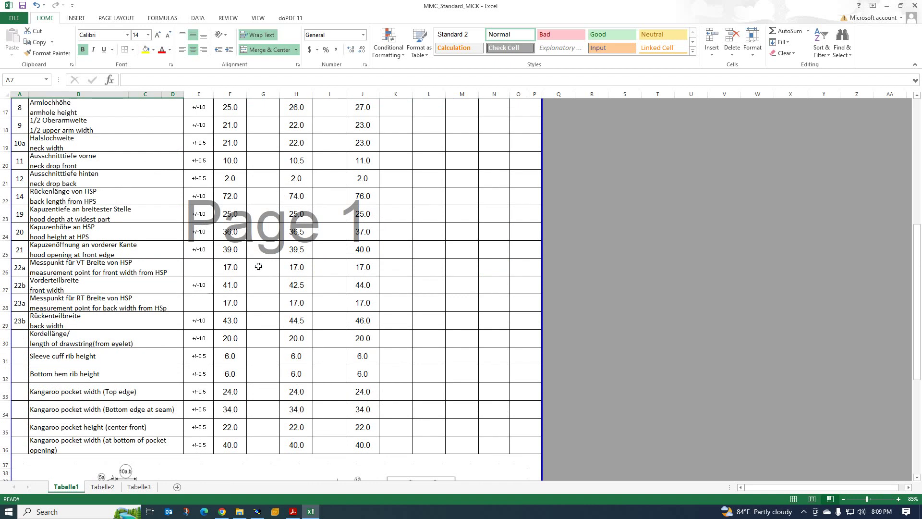
scroll(235, 347, up, 3)
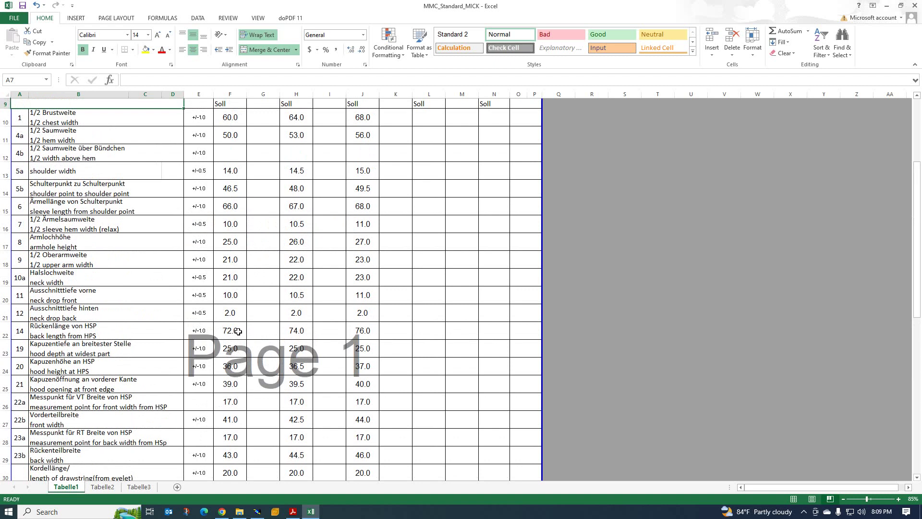
scroll(230, 336, up, 3)
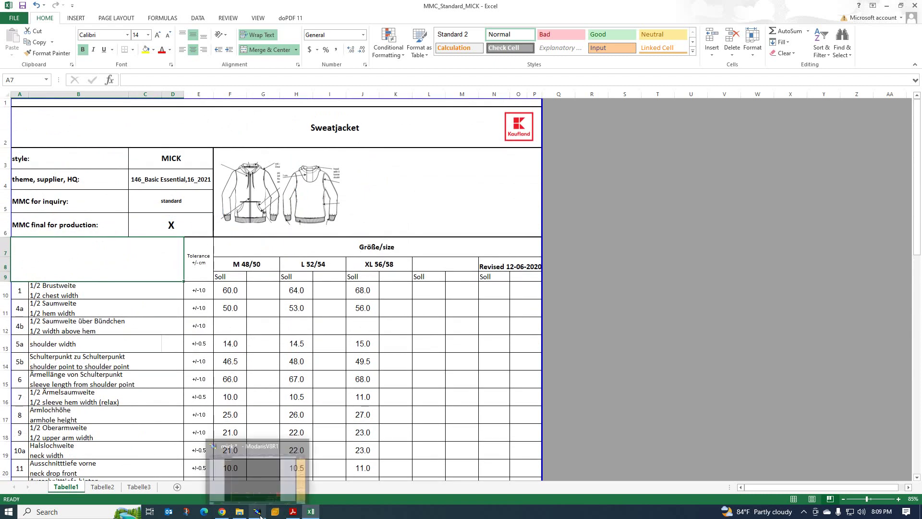
Step: Return to Modaris and construct a rectangle 66 cm wide with a height of -30 cm on the mick sheet
click(257, 511)
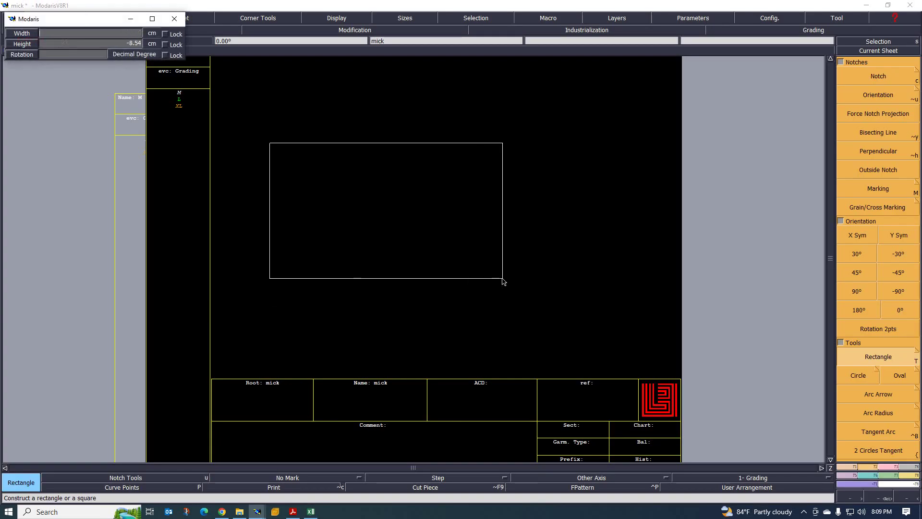
text(66)
key(Return)
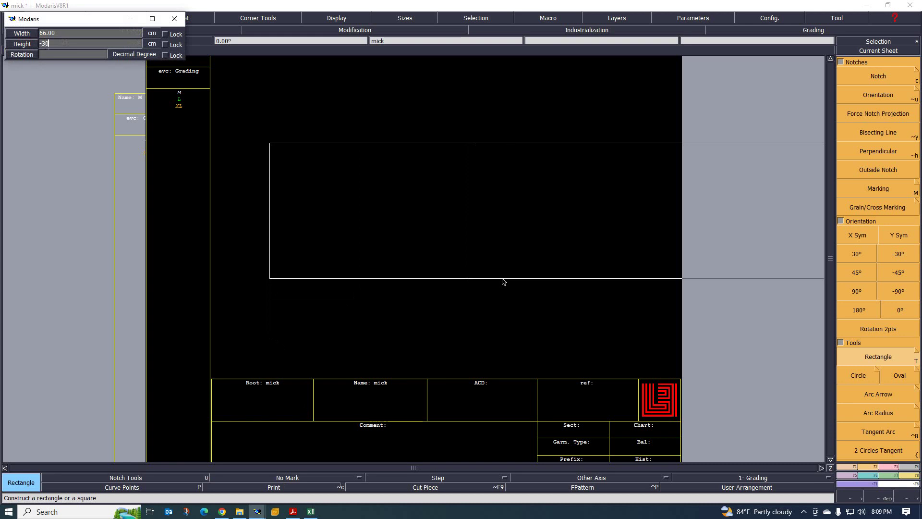
key(Return)
key(F1)
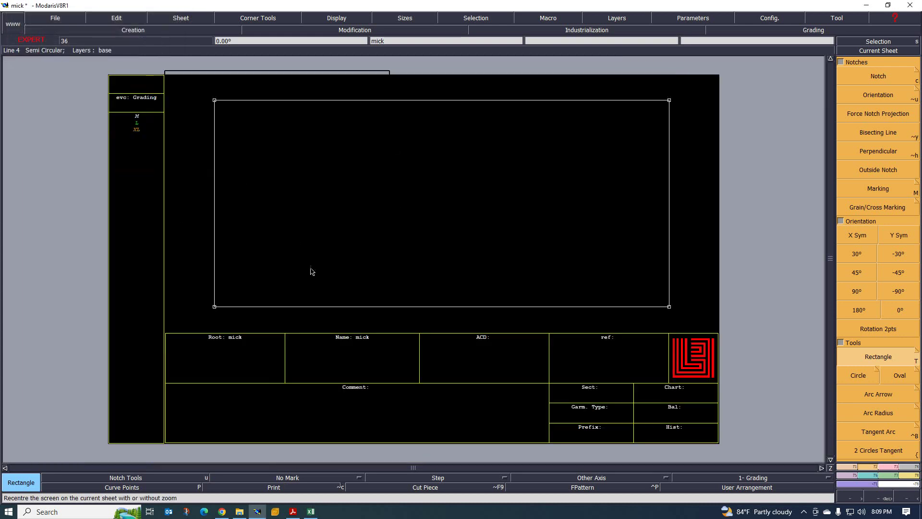
Step: Activate the Parallel line tool and review the size M neck width and neck drop values in the Excel chart
click(850, 468)
click(878, 276)
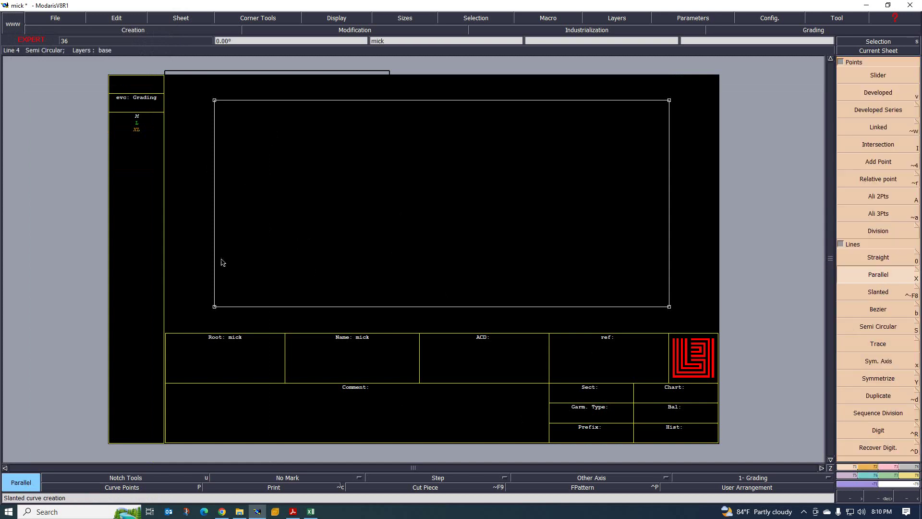
click(311, 511)
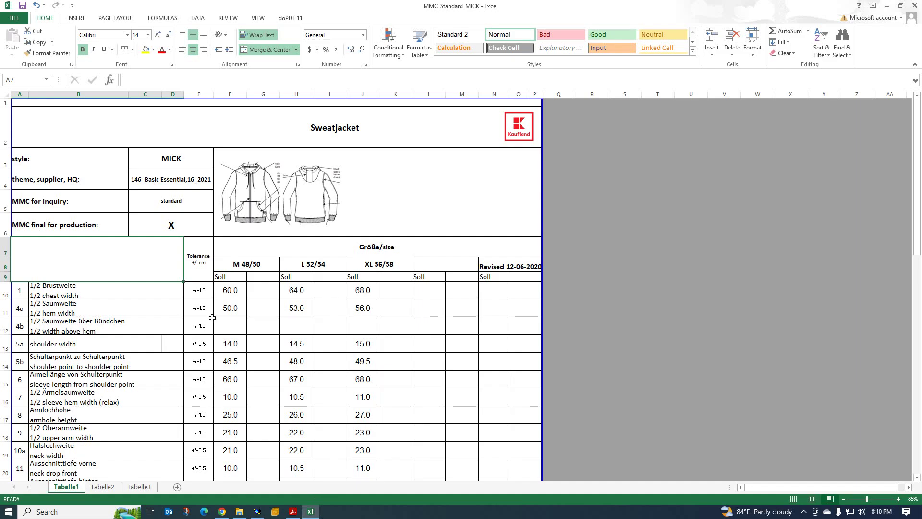
scroll(258, 332, down, 5)
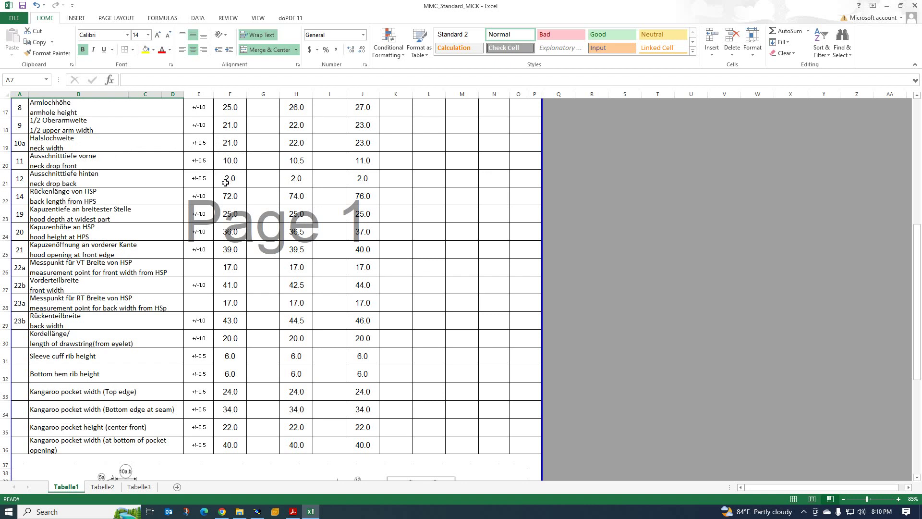
scroll(225, 142, up, 6)
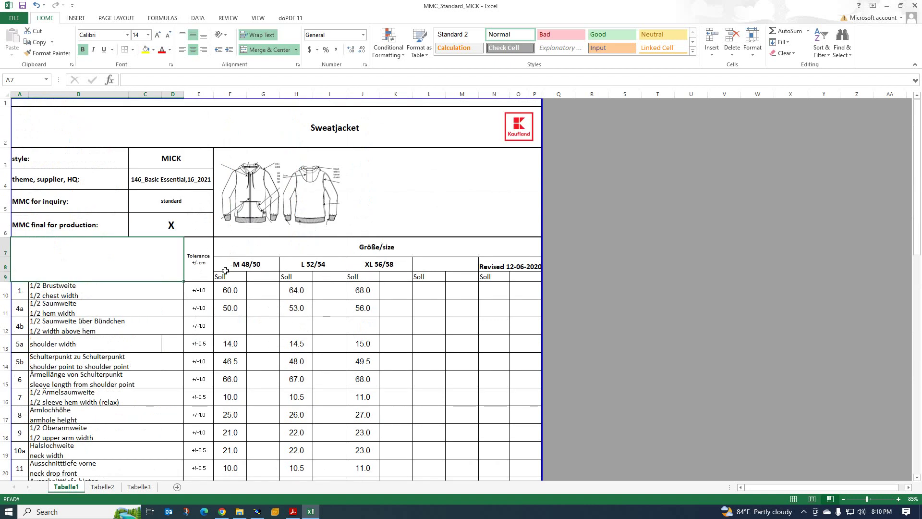
Step: Fill all size M measurement cells, from half chest width down to the last kangaroo pocket width, with yellow
drag(229, 291, 230, 234)
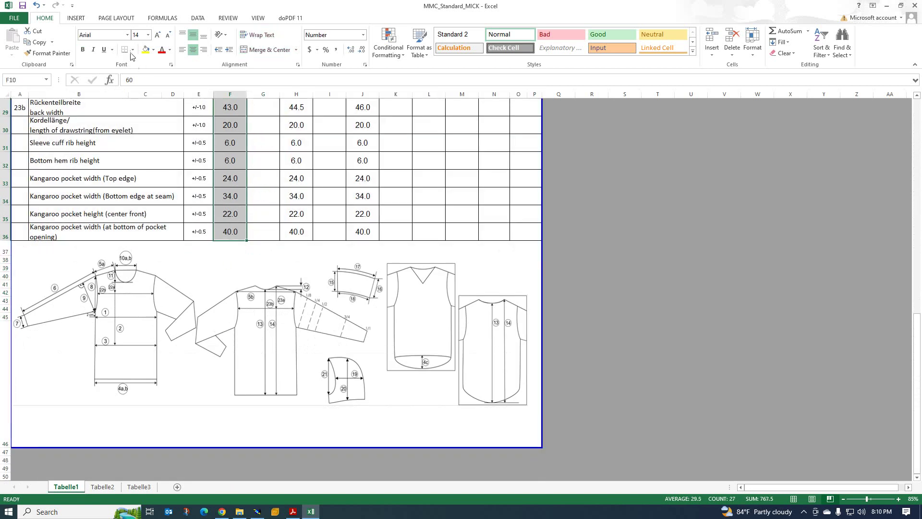
click(152, 51)
click(146, 50)
scroll(196, 257, up, 10)
scroll(196, 257, down, 3)
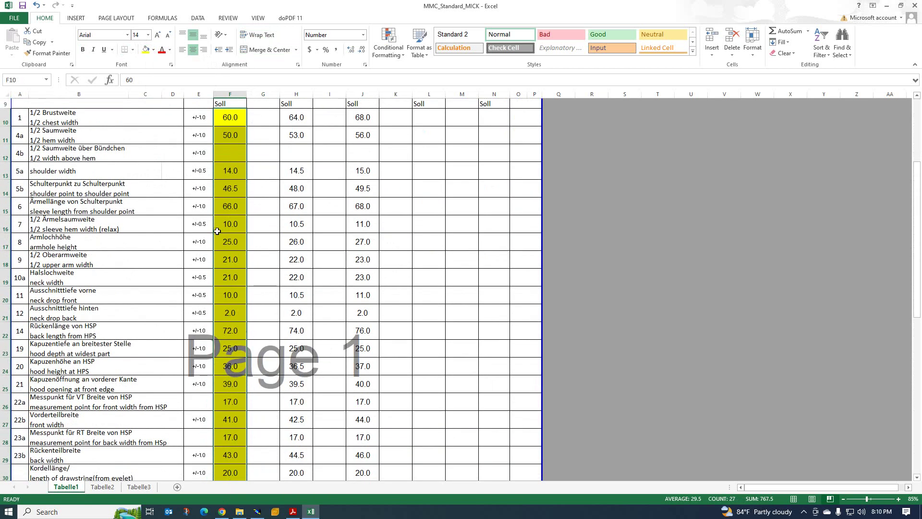
scroll(217, 230, up, 3)
Step: In Modaris, add parallels 2 cm and 10 cm in from the rectangle's left short edge for the back and front neck drops
click(257, 512)
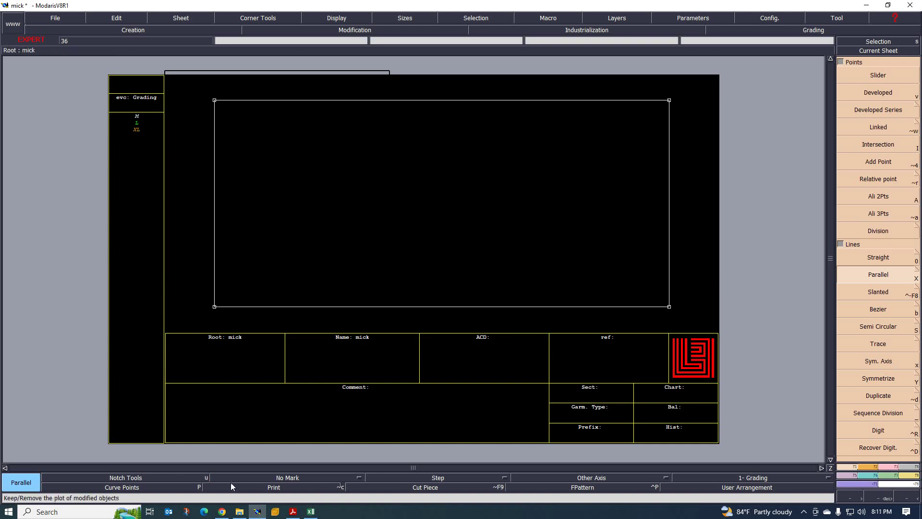
click(310, 512)
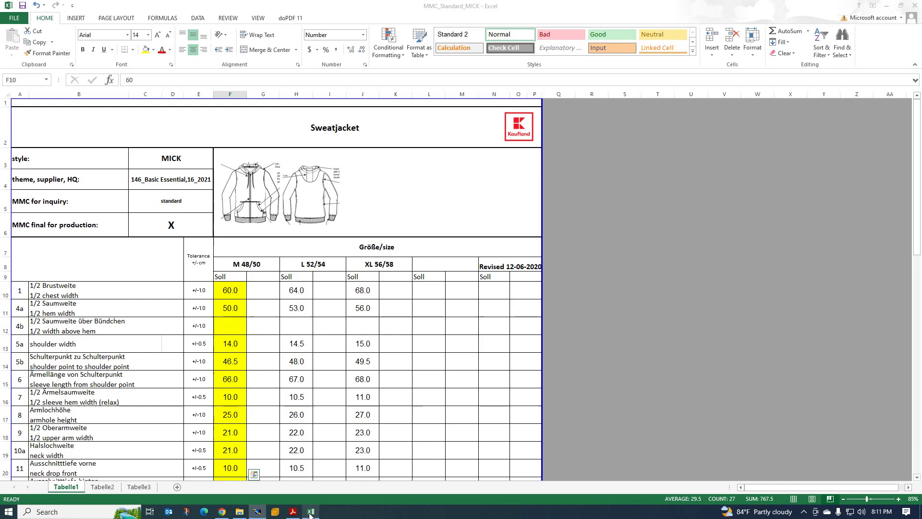
scroll(264, 343, down, 5)
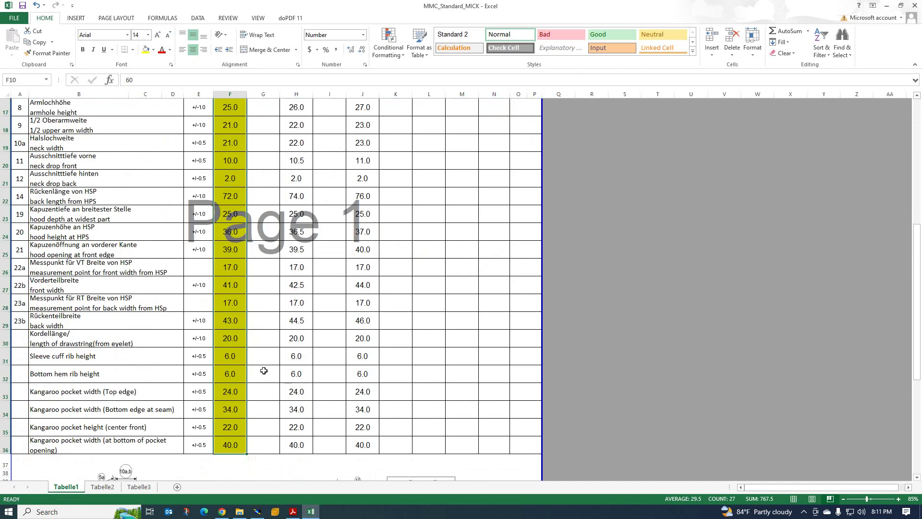
click(257, 513)
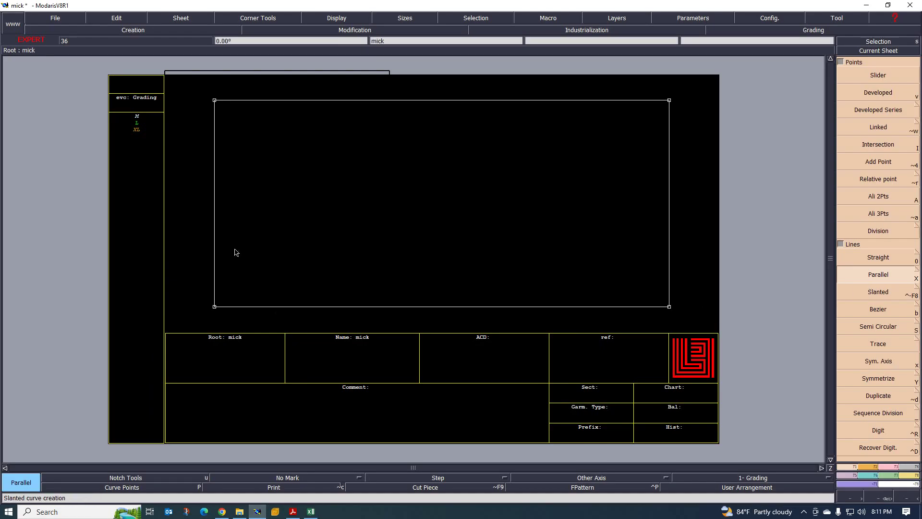
click(214, 231)
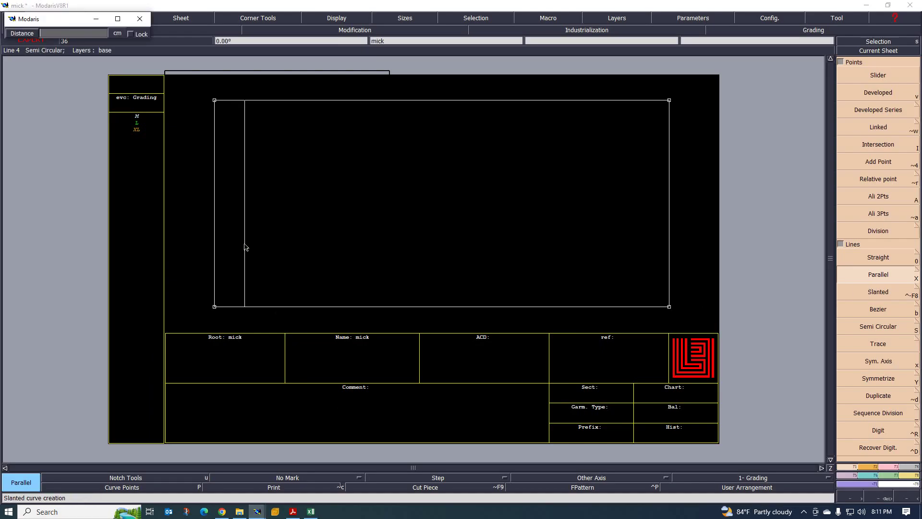
text(1)
key(Return)
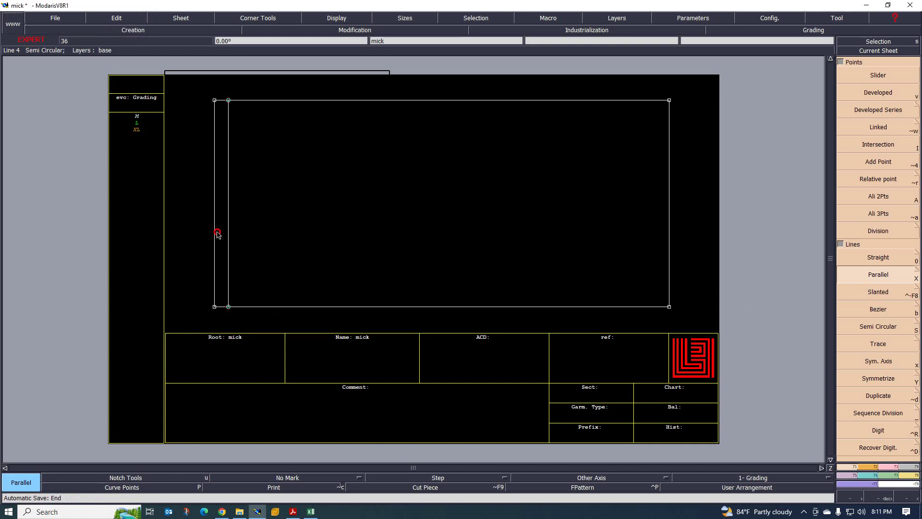
click(228, 237)
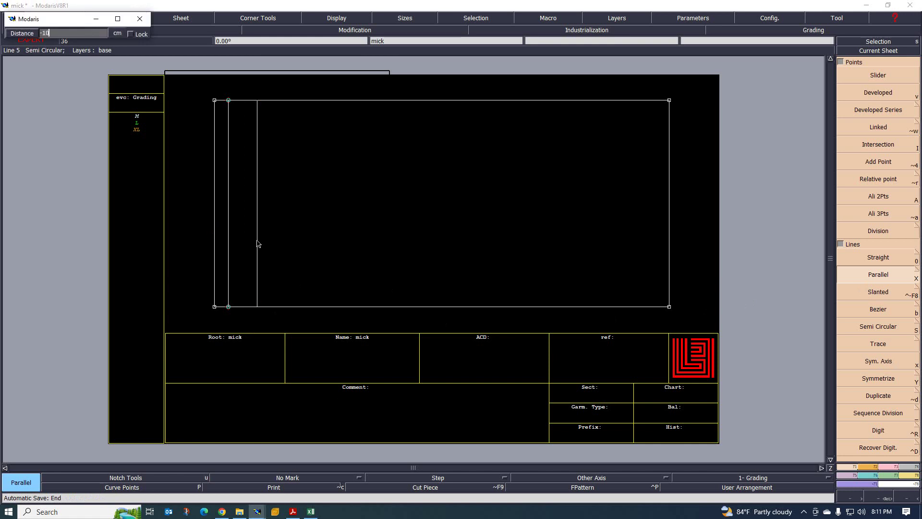
text(-10)
key(Return)
Step: Add a parallel to the rectangle's bottom long edge at a distance of -10.5 cm for the half neck width
click(253, 307)
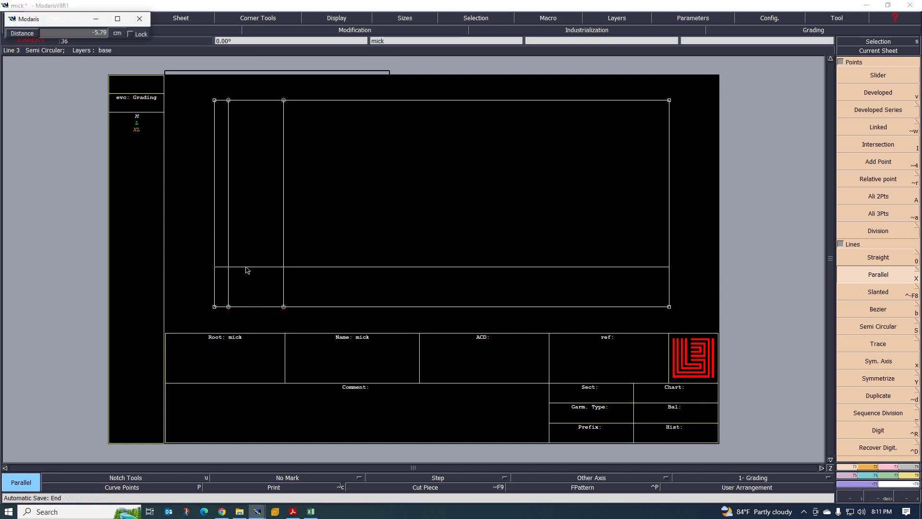
text(-10.5)
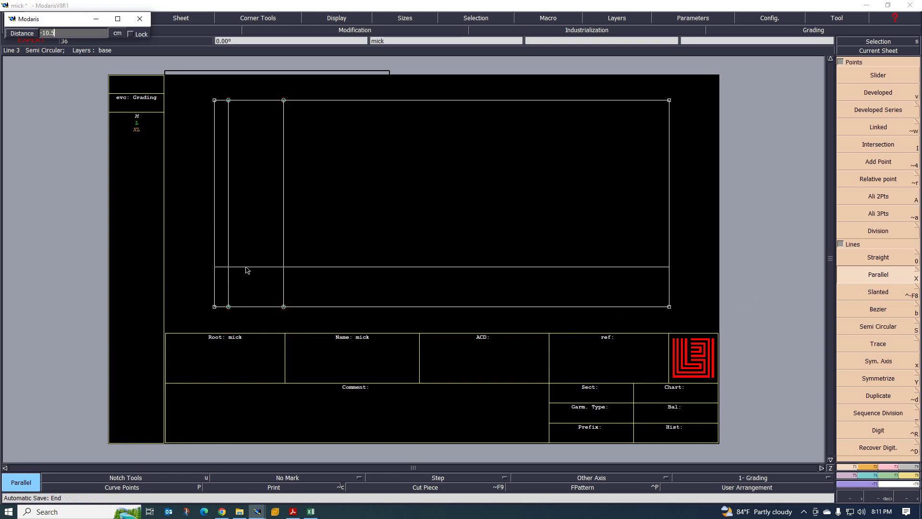
key(Return)
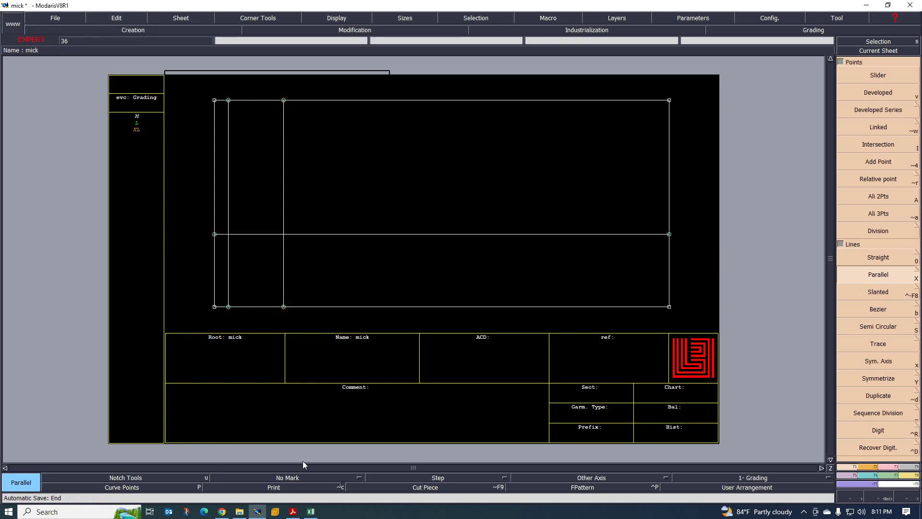
Step: Switch to the Excel chart and check the size M shoulder width and shoulder point to shoulder point values
click(311, 511)
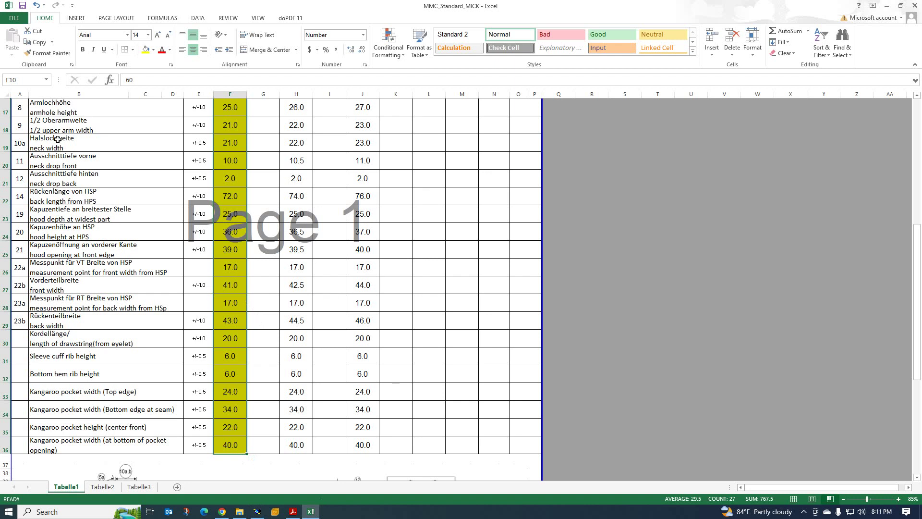
scroll(86, 176, up, 3)
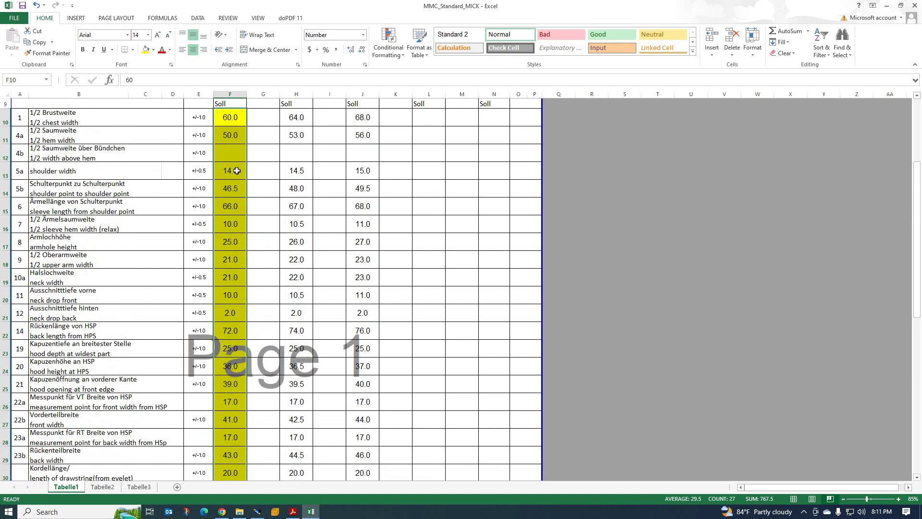
right_click(267, 177)
key(Escape)
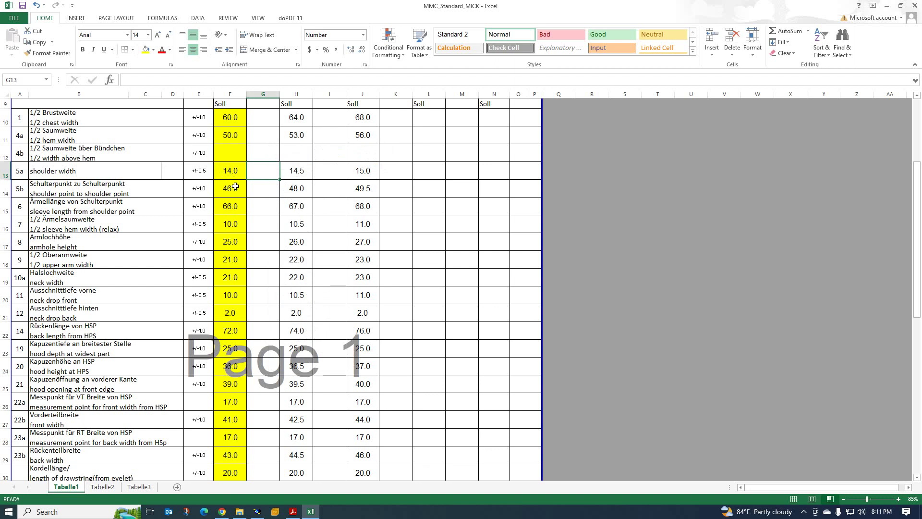
click(235, 186)
click(236, 177)
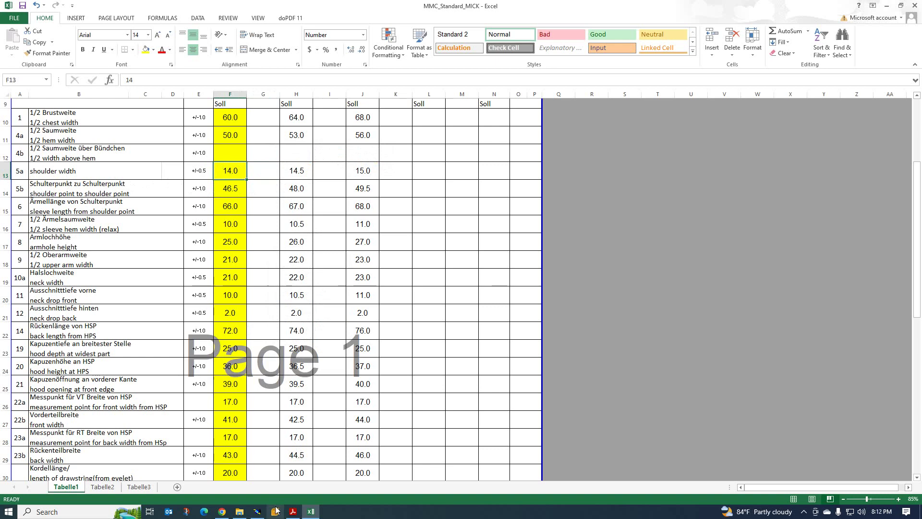
Step: Return to Modaris and add a parallel to the rectangle's bottom long edge at -23.25 cm for half the shoulder-to-shoulder width
click(257, 511)
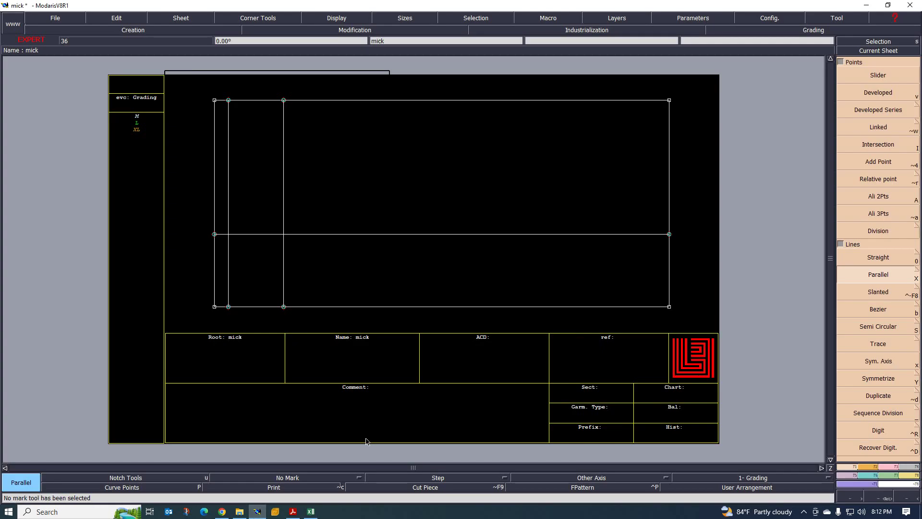
click(290, 306)
text(2)
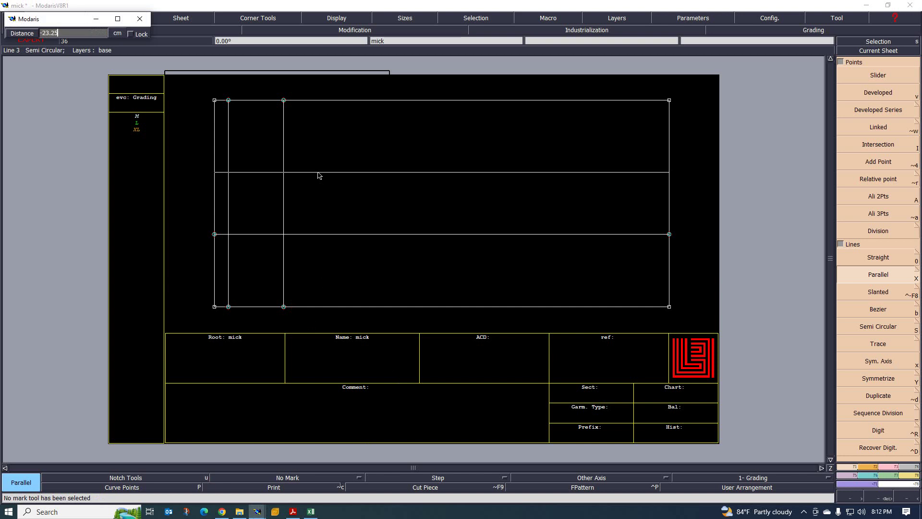
text(3.25)
key(Return)
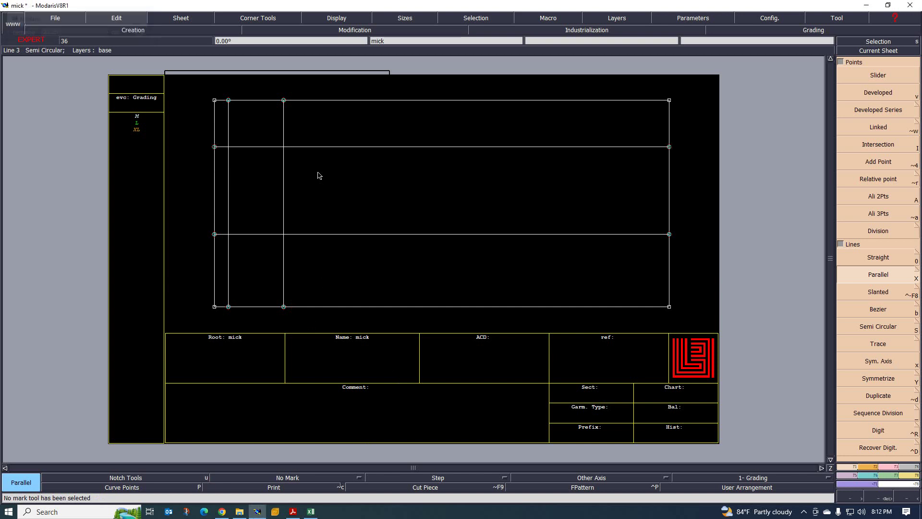
click(215, 187)
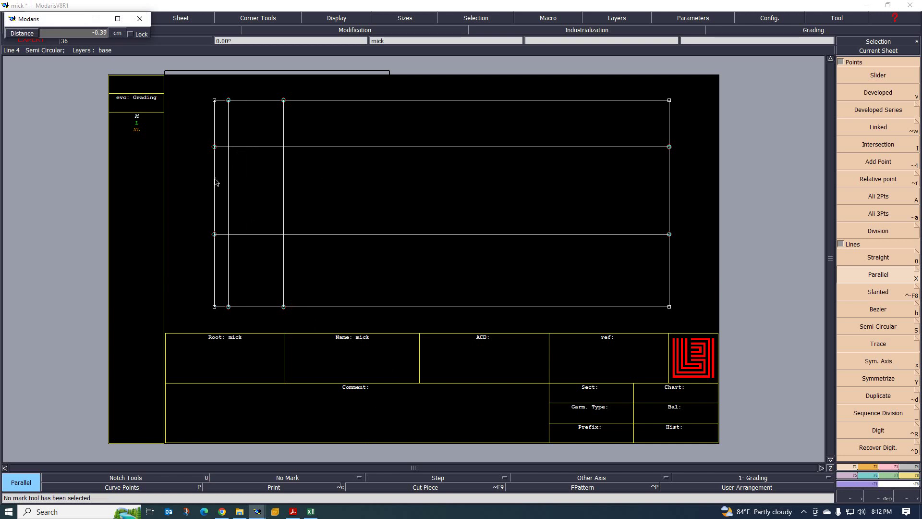
click(237, 189)
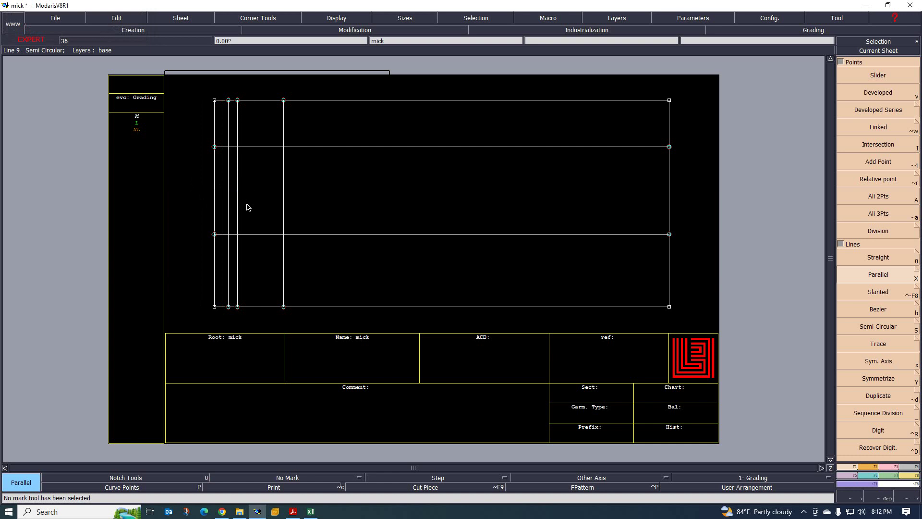
key(ctrl+z)
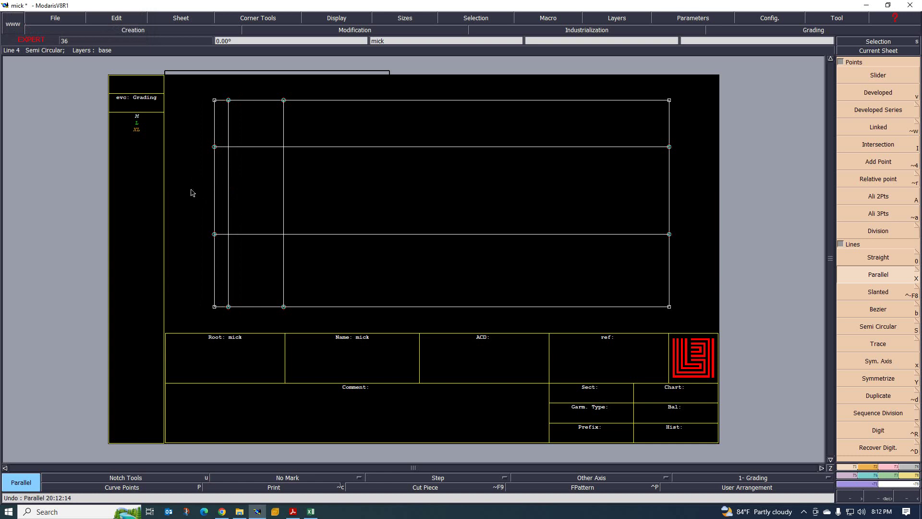
Step: Add a parallel to the rectangle's left short edge at a distance of -3 cm for the shoulder slope
key(z)
drag(178, 71, 342, 332)
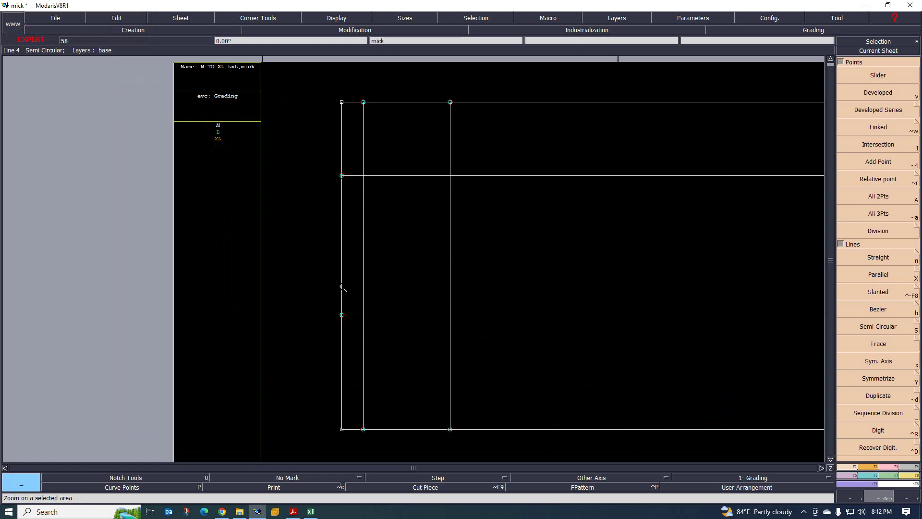
key(x)
click(342, 288)
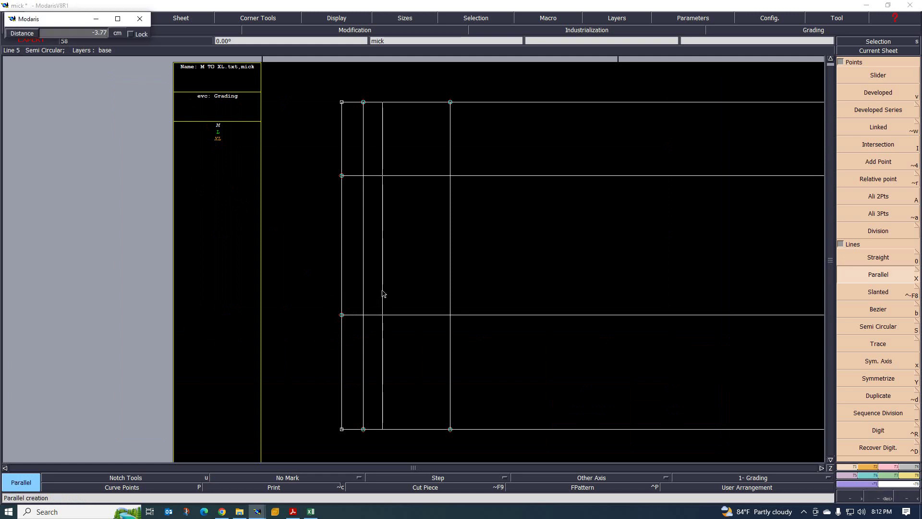
text(-3)
key(Return)
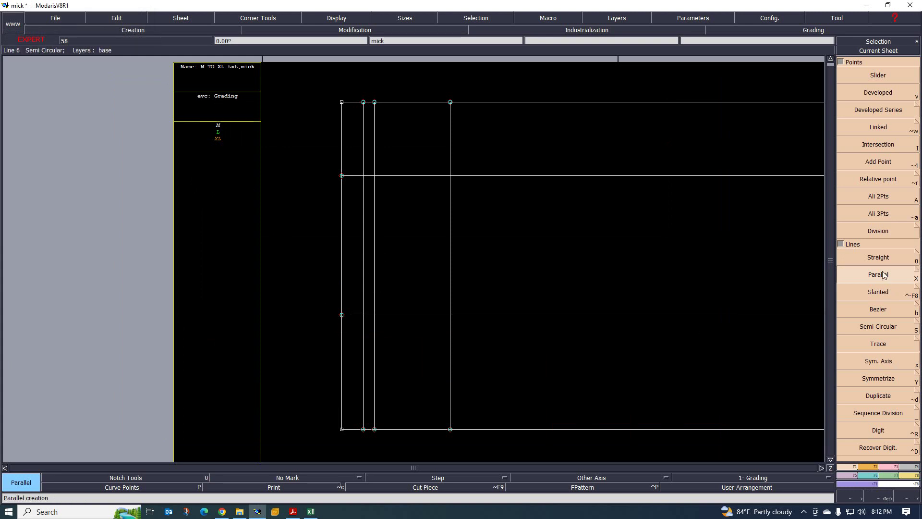
Step: Draw a straight shoulder line about 10 cm long from the half neck width point on the short edge to the 3 cm parallel
click(864, 264)
click(341, 314)
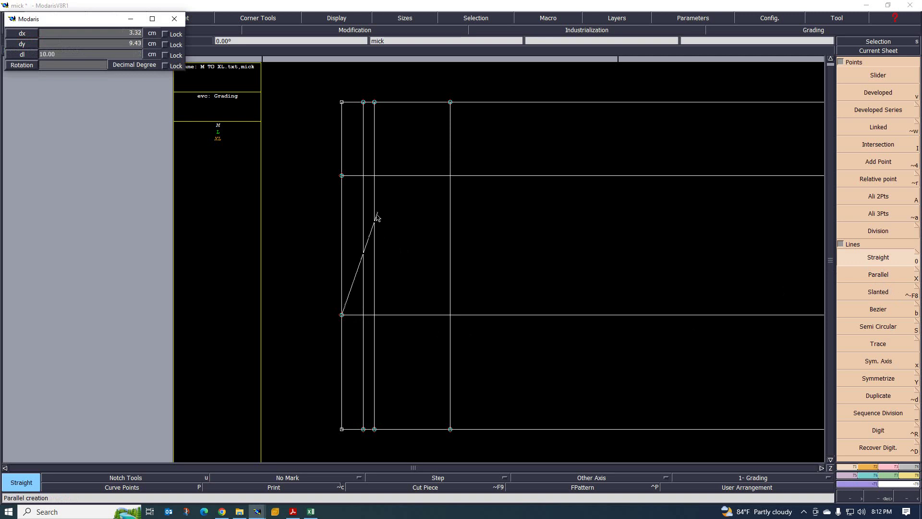
click(375, 211)
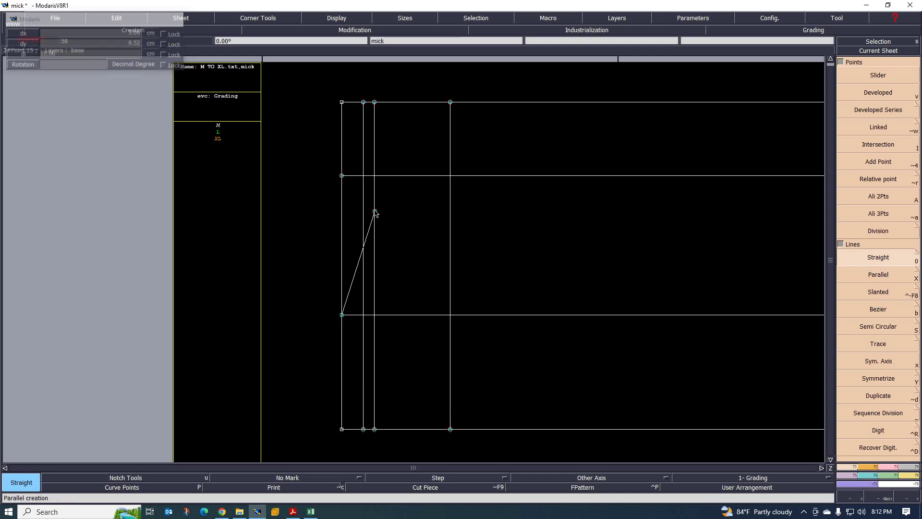
scroll(395, 209, up, 2)
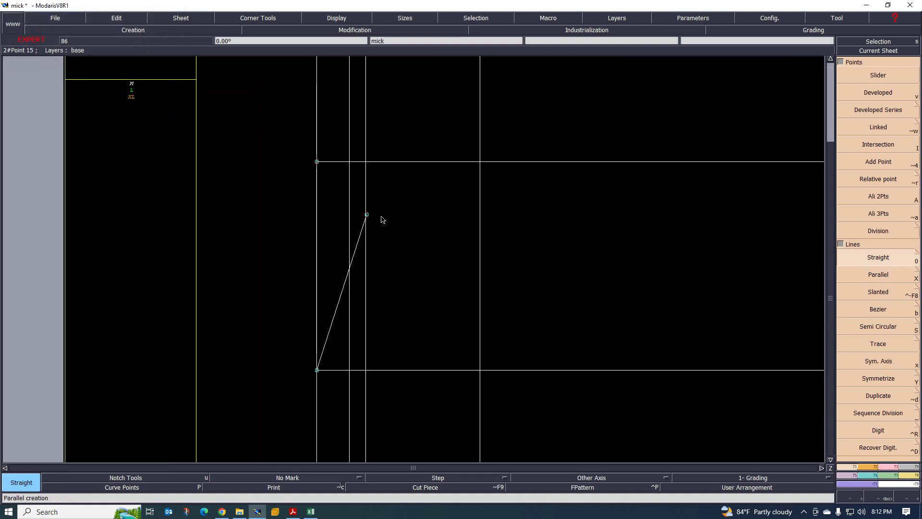
scroll(324, 248, down, 3)
scroll(346, 252, up, 2)
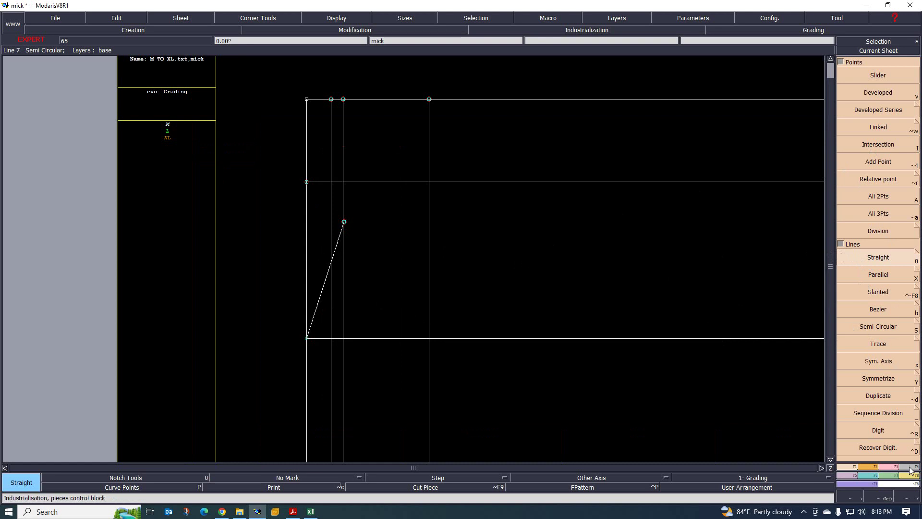
Step: Lengthen the slanted shoulder line in its own direction until it extends past the half shoulder width line
click(890, 469)
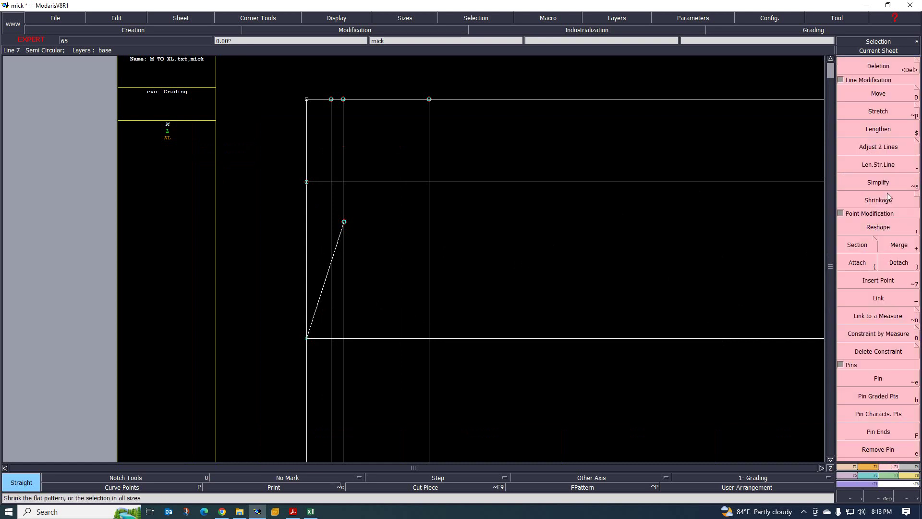
click(887, 164)
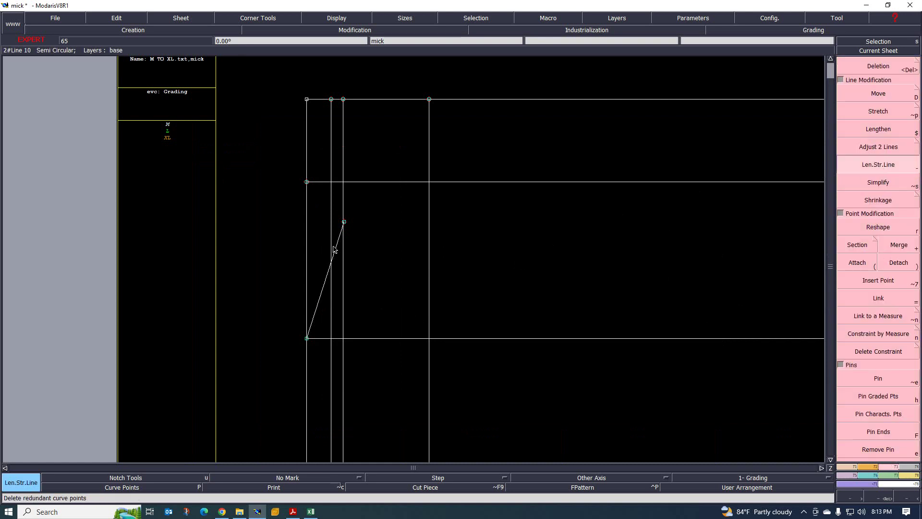
click(336, 255)
click(413, 160)
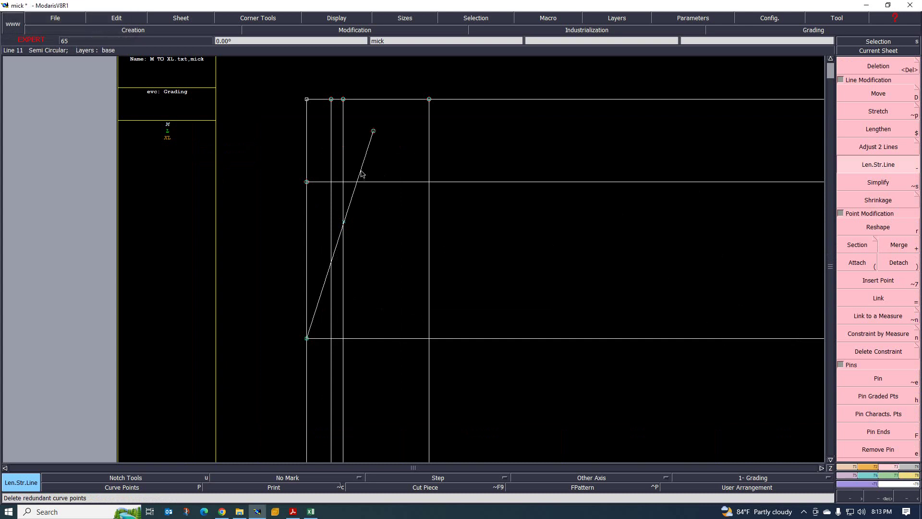
scroll(362, 175, up, 1)
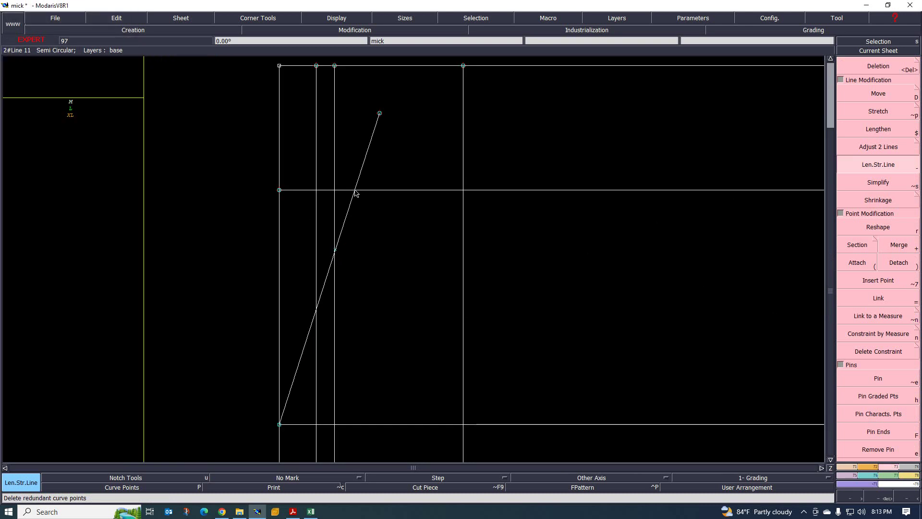
Step: Create an intersection point where the shoulder line crosses the half shoulder width line and insert it into the line
click(855, 466)
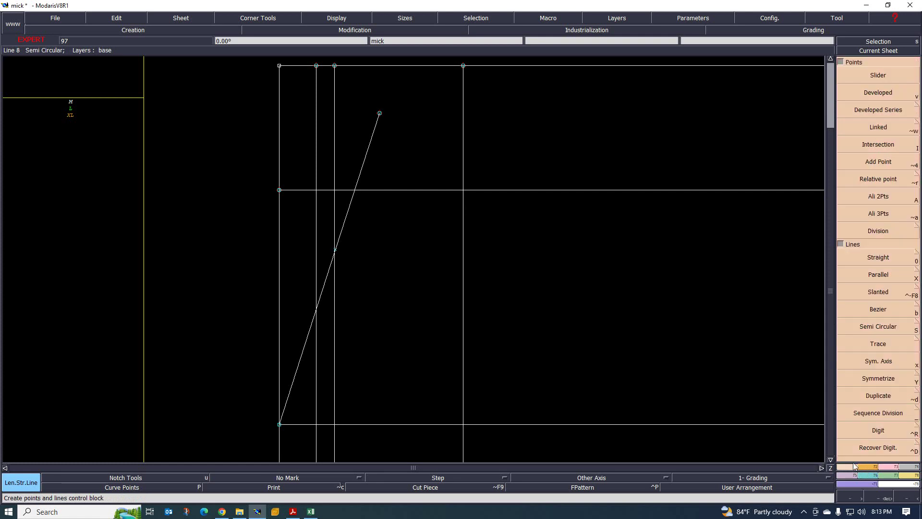
click(869, 149)
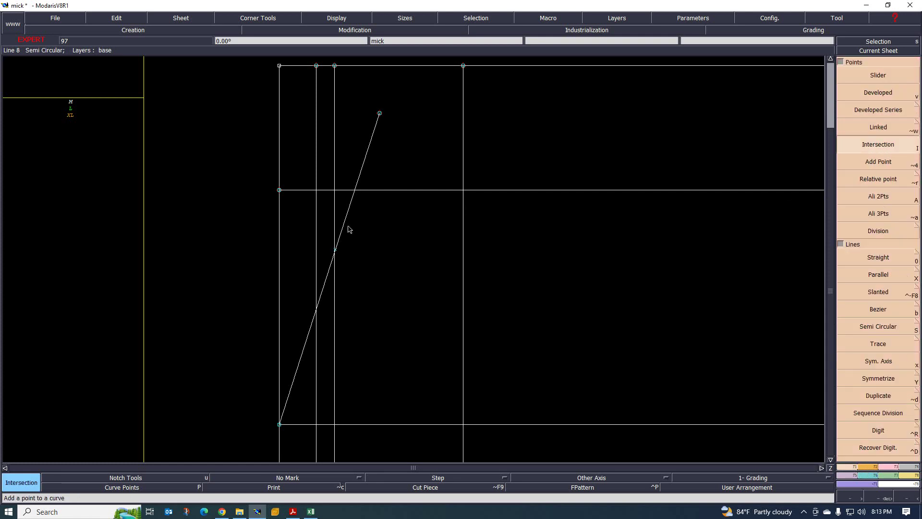
click(355, 191)
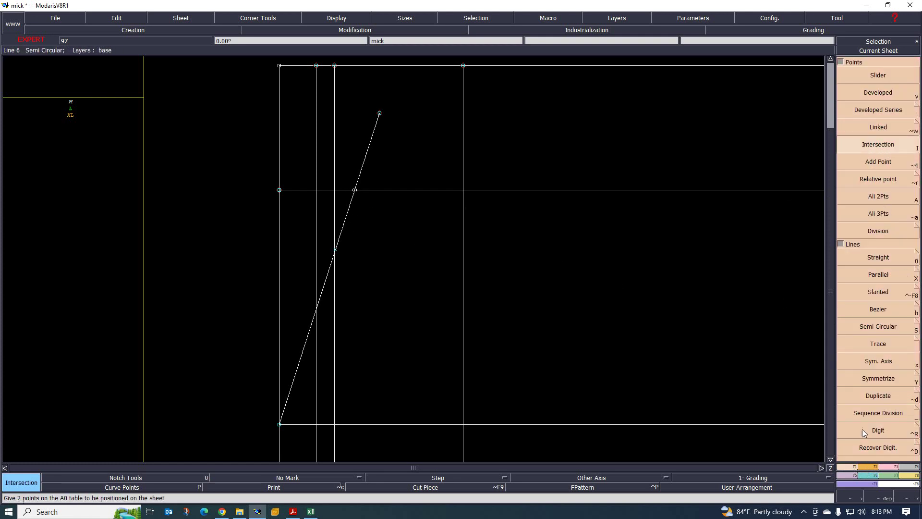
click(888, 466)
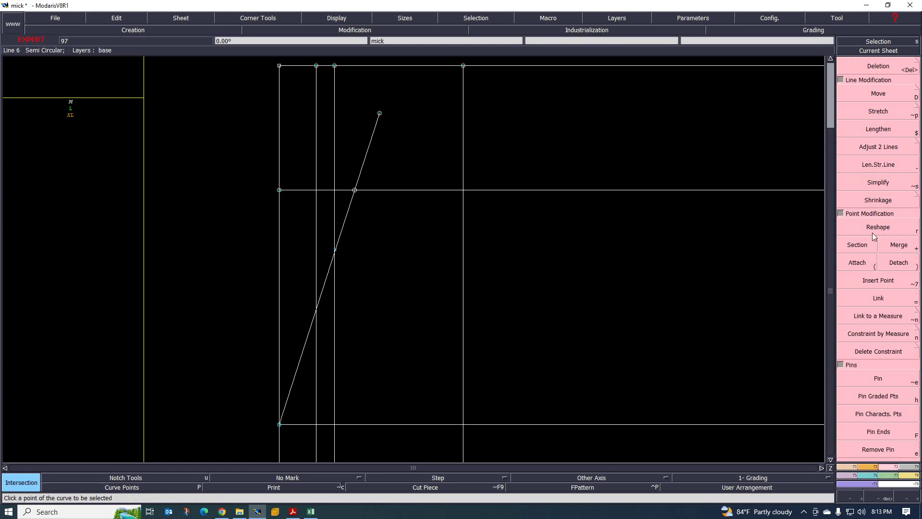
click(879, 281)
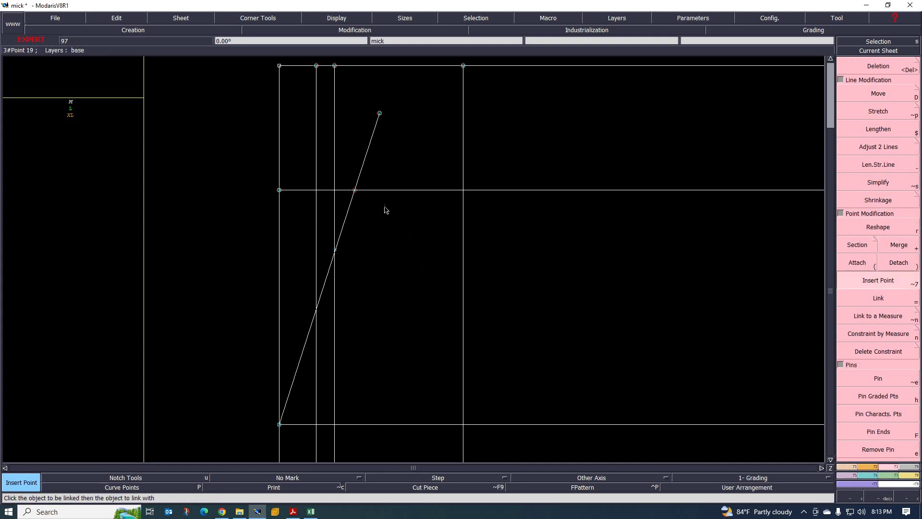
Step: Delete the shoulder line's far end point and its intermediate point on the 3 cm parallel, so it ends at the intersection
click(878, 66)
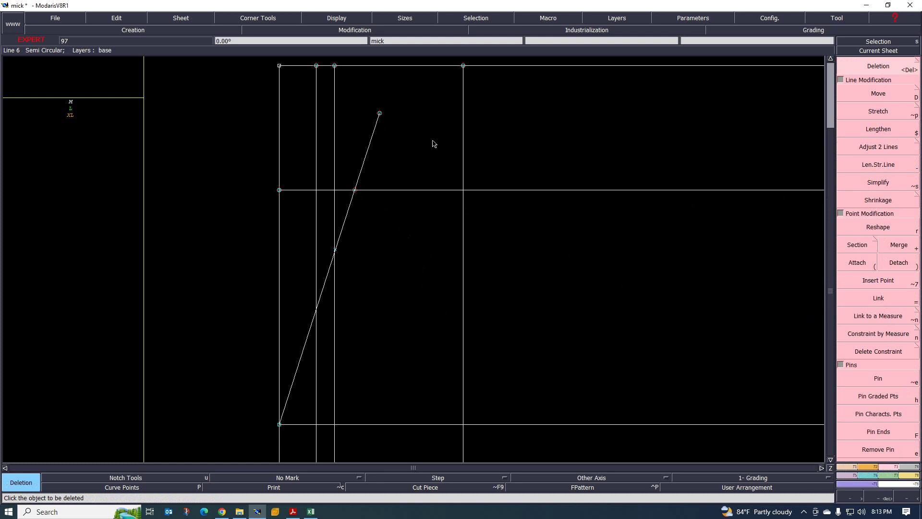
click(378, 113)
click(336, 253)
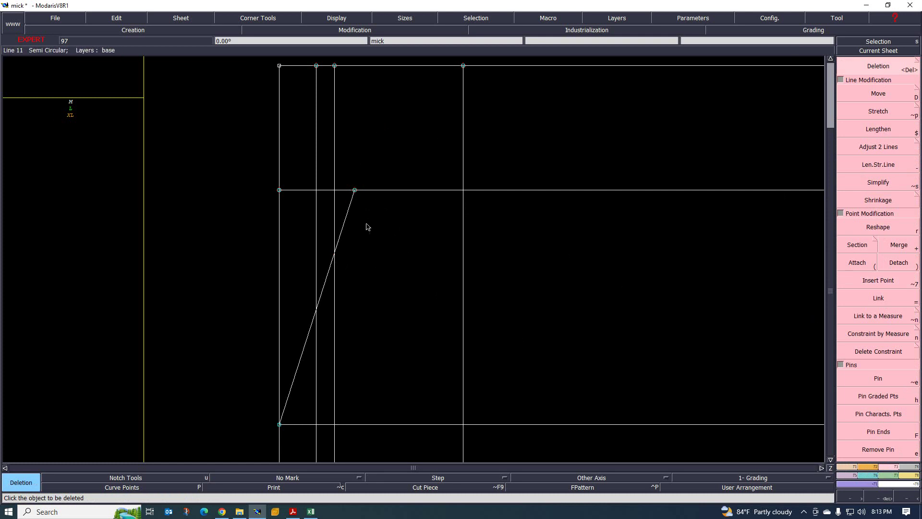
scroll(354, 192, down, 3)
scroll(295, 204, up, 2)
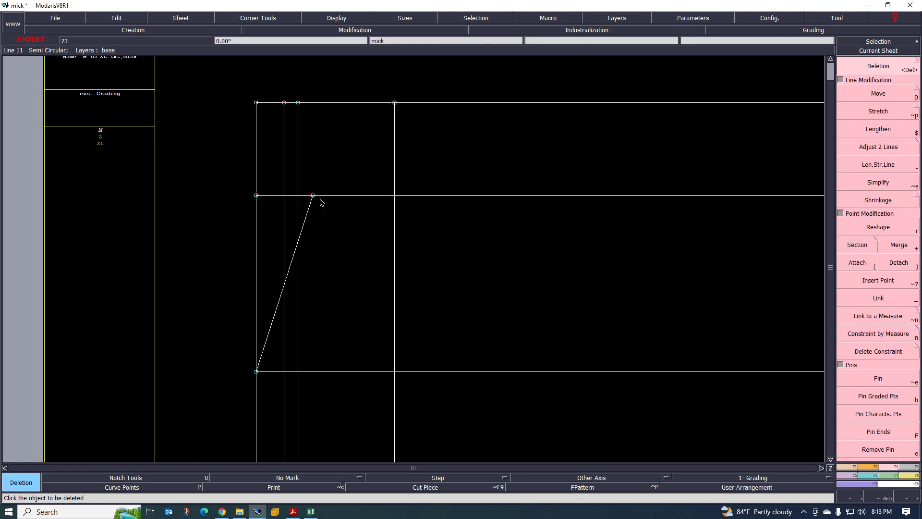
scroll(309, 202, up, 1)
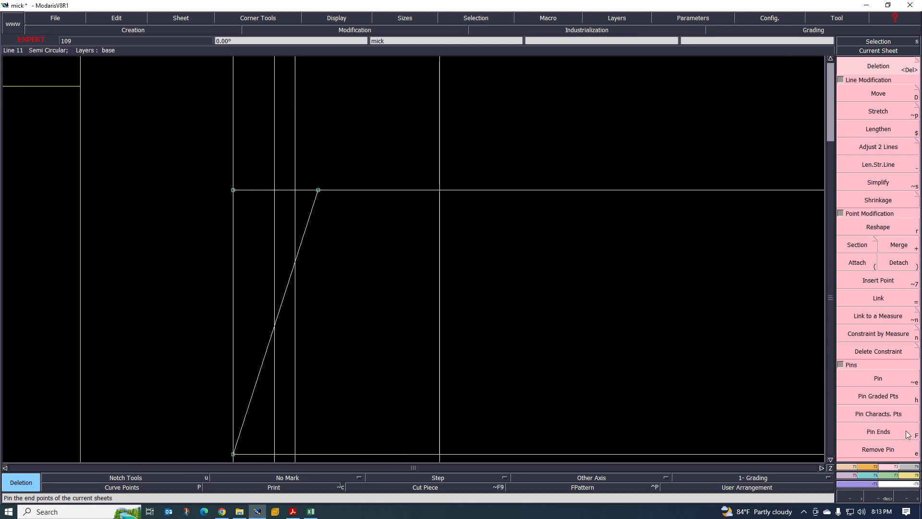
Step: Measure the shoulder drop from the shoulder end point to the rectangle's short edge along the half shoulder width line, and undo the measurement
click(910, 476)
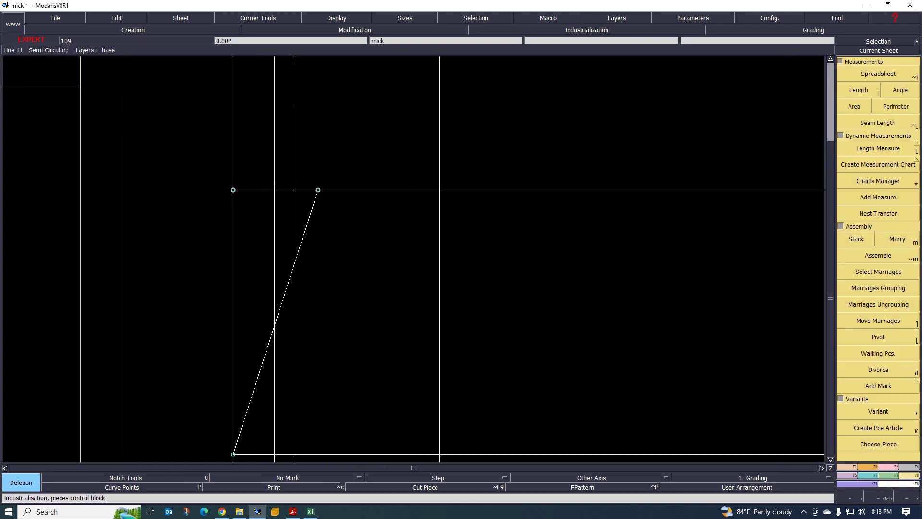
click(887, 148)
click(319, 192)
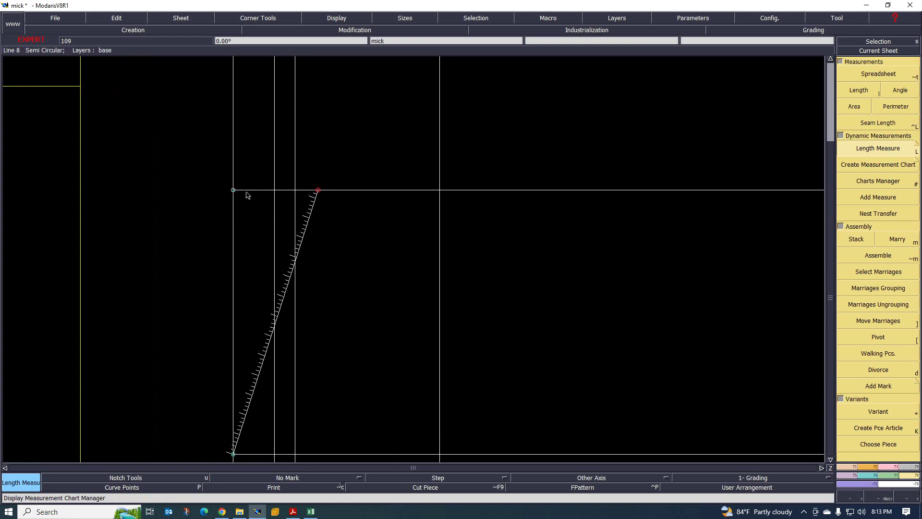
click(235, 201)
scroll(262, 217, up, 2)
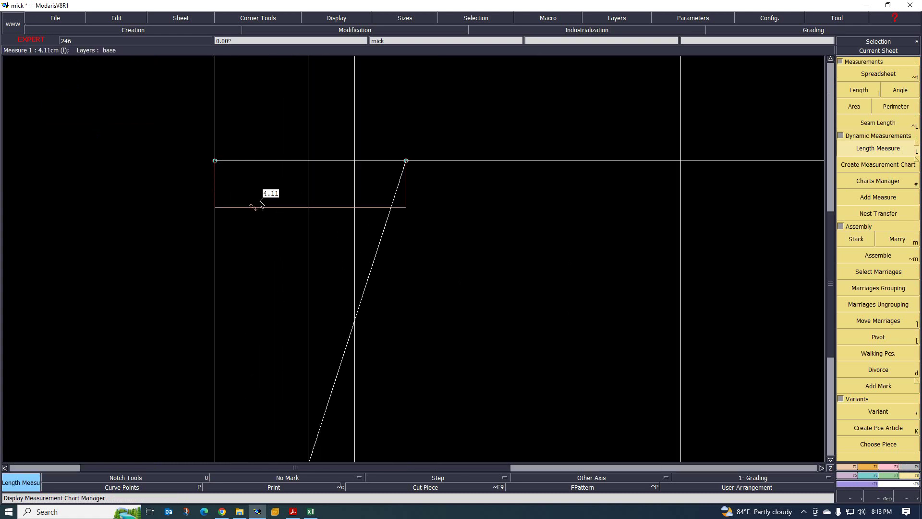
scroll(225, 197, down, 2)
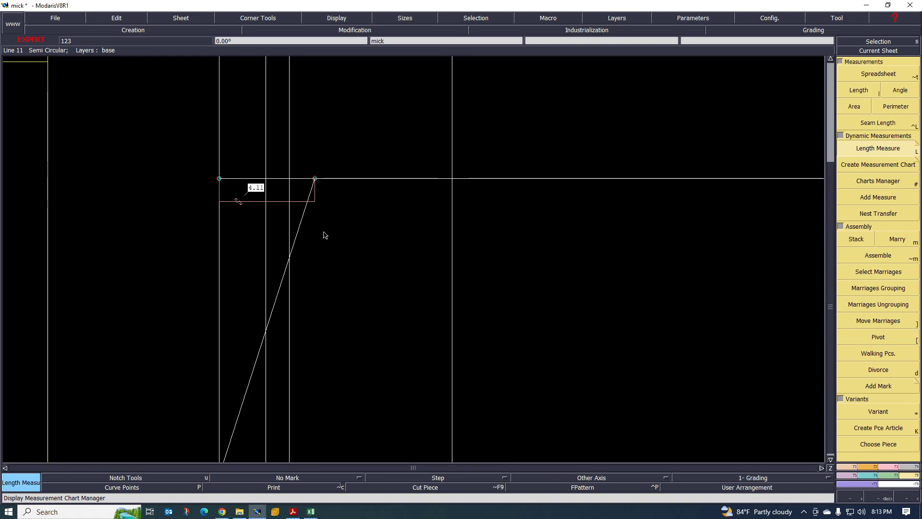
key(ctrl+z)
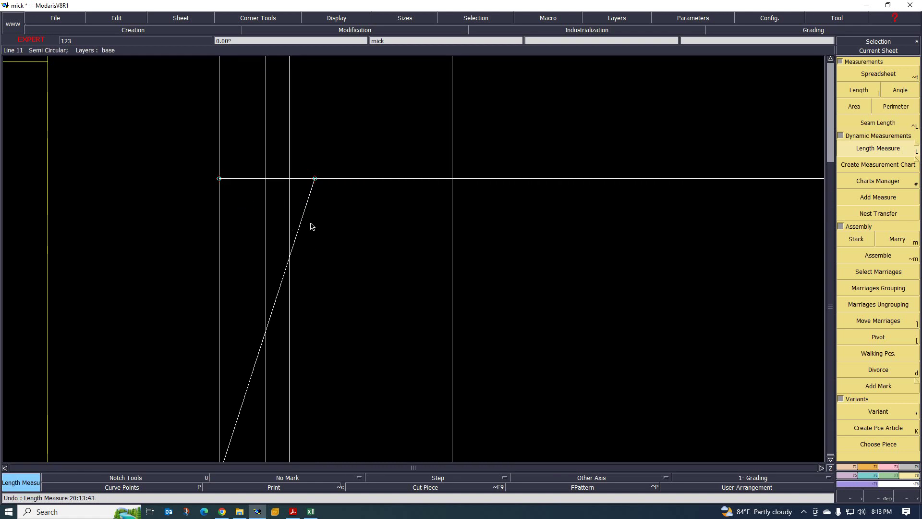
Step: Draw two Bezier neckline bases joining the half neck width point to the 2 cm and 10 cm neck drop points on the bottom long edge
scroll(327, 240, down, 3)
scroll(307, 249, up, 2)
scroll(231, 298, down, 2)
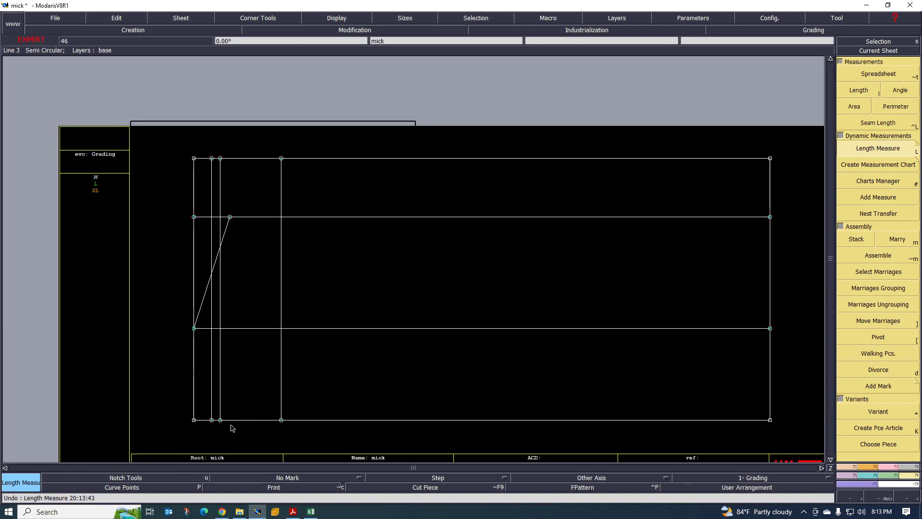
scroll(178, 437, up, 1)
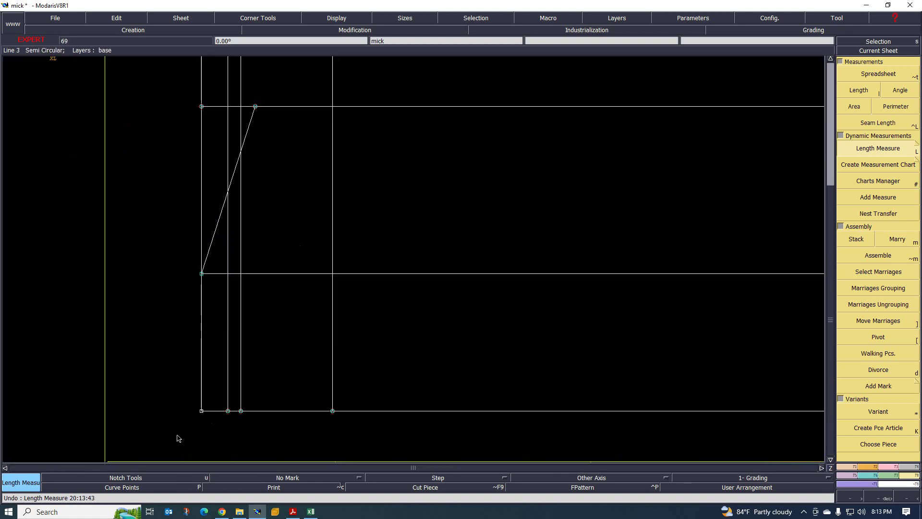
click(852, 467)
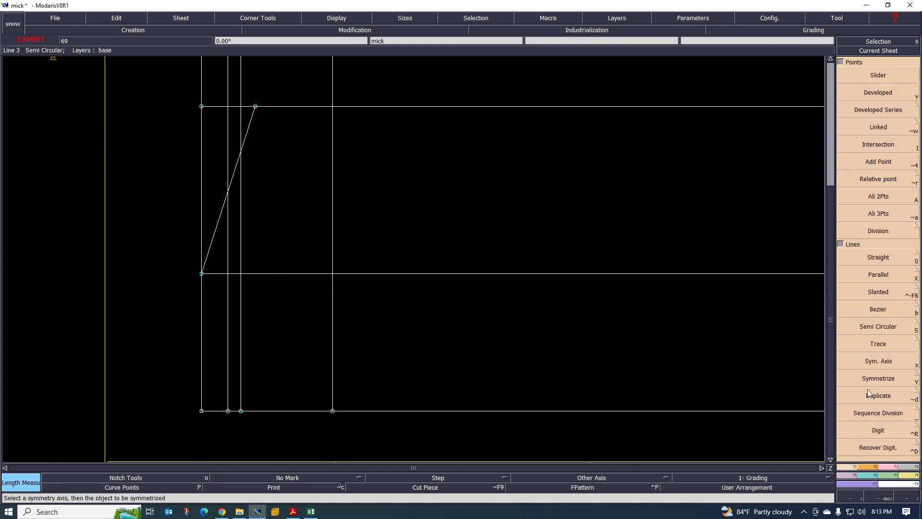
click(880, 310)
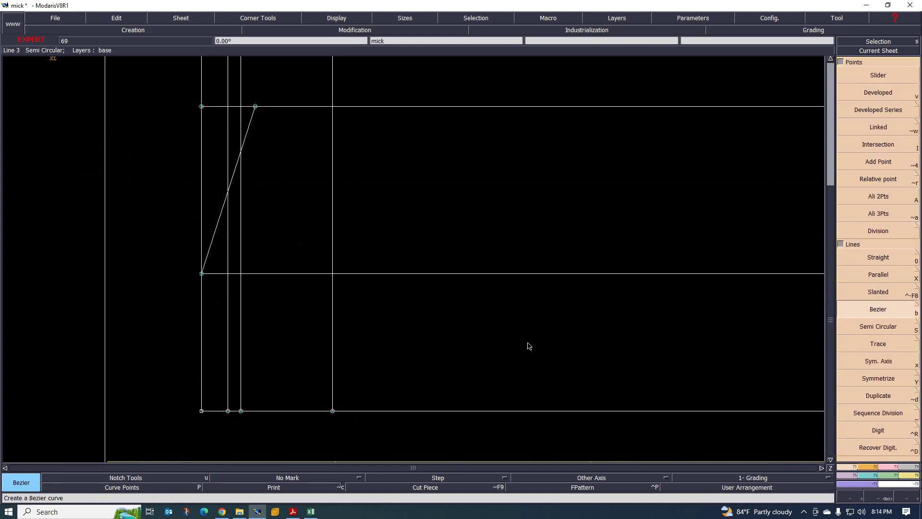
click(228, 410)
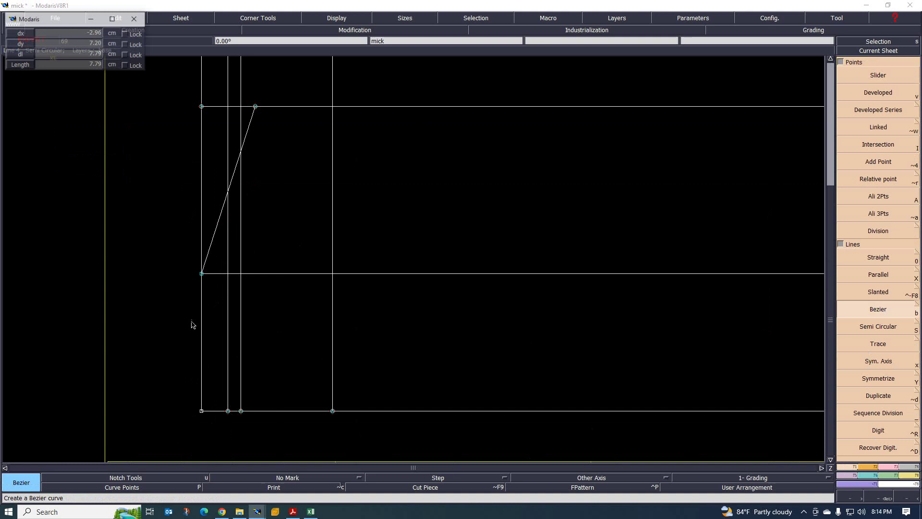
click(201, 273)
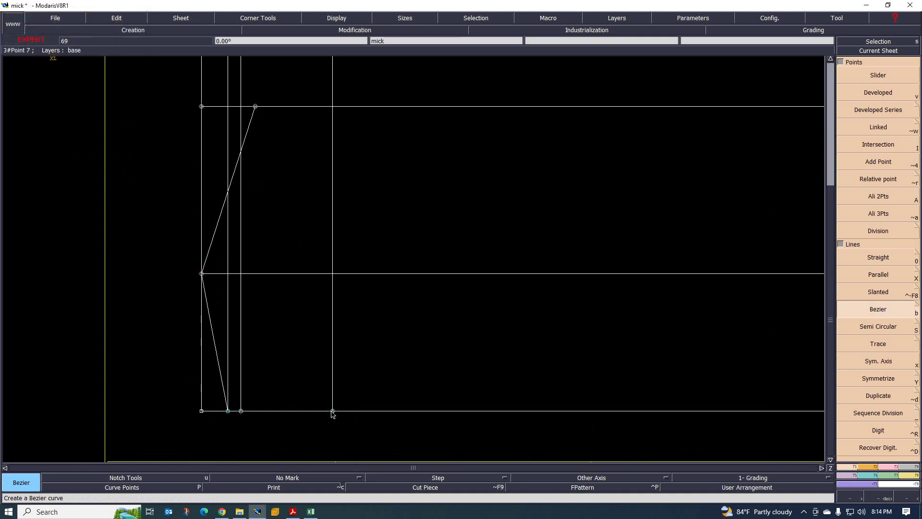
click(332, 410)
right_click(203, 286)
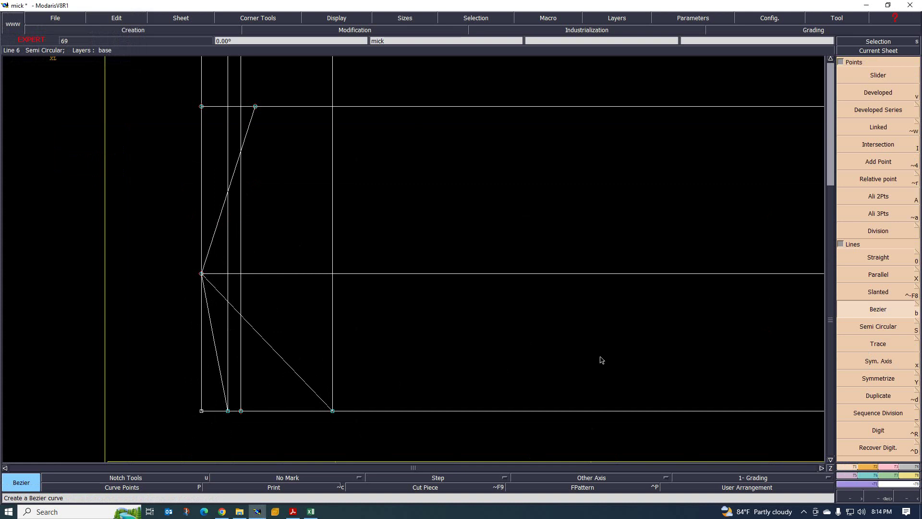
Step: Display the curve handles and reshape the 10 cm front neckline into a rounded curve by adjusting both its end tangents
click(337, 18)
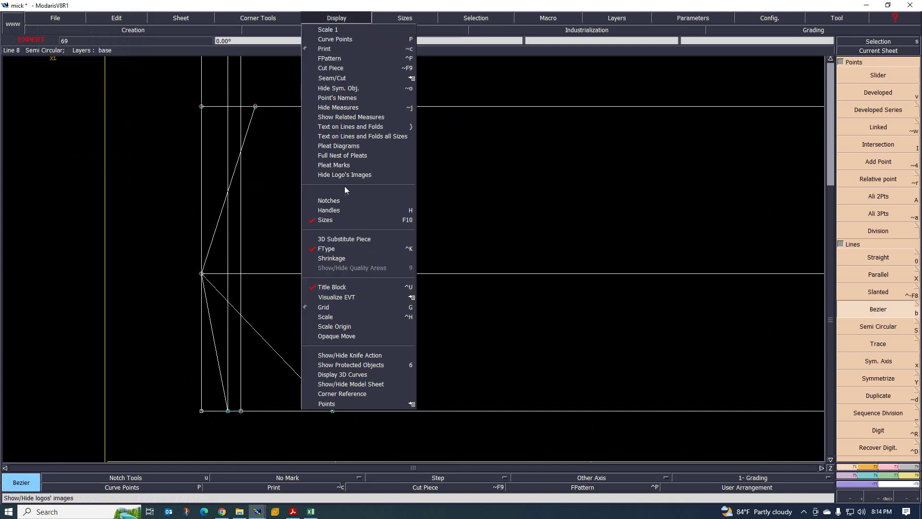
click(379, 210)
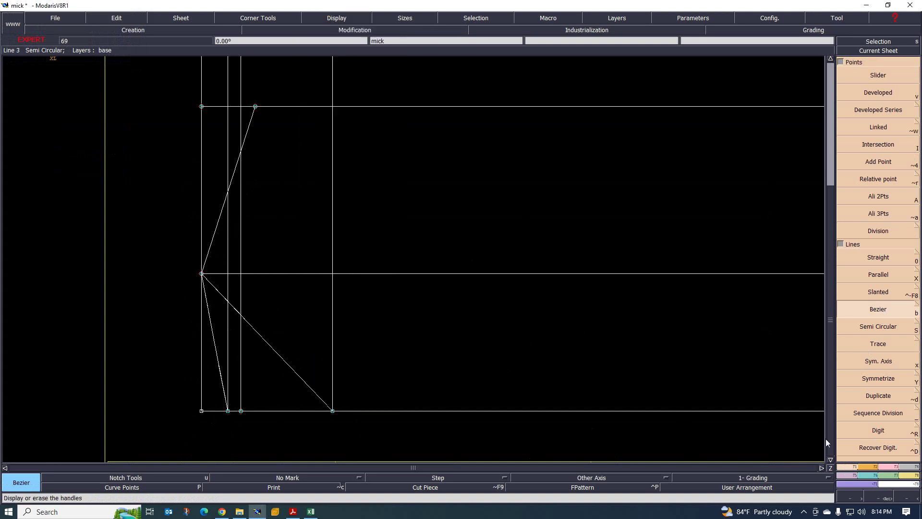
click(888, 466)
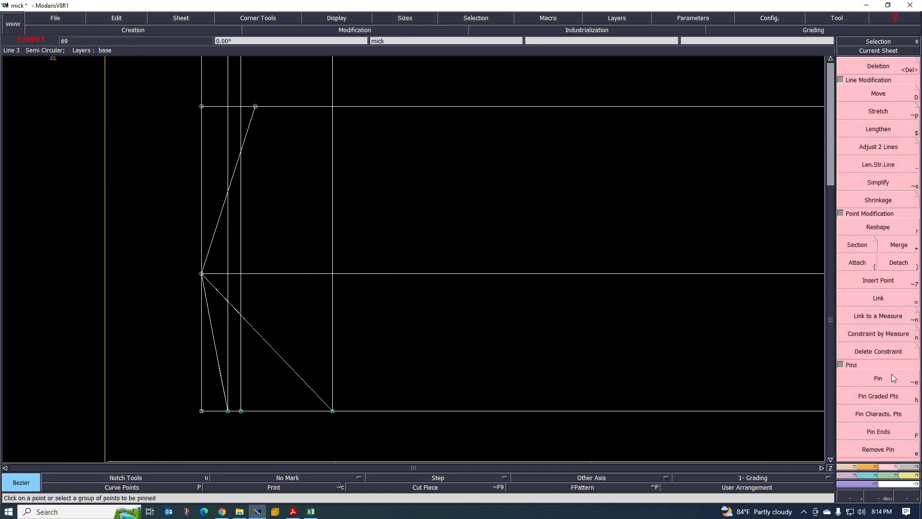
click(882, 229)
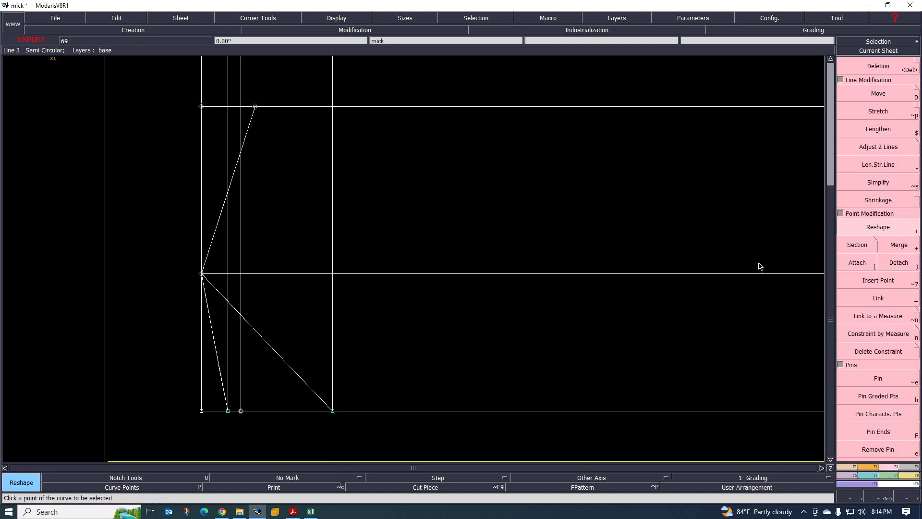
click(301, 378)
click(333, 334)
click(240, 320)
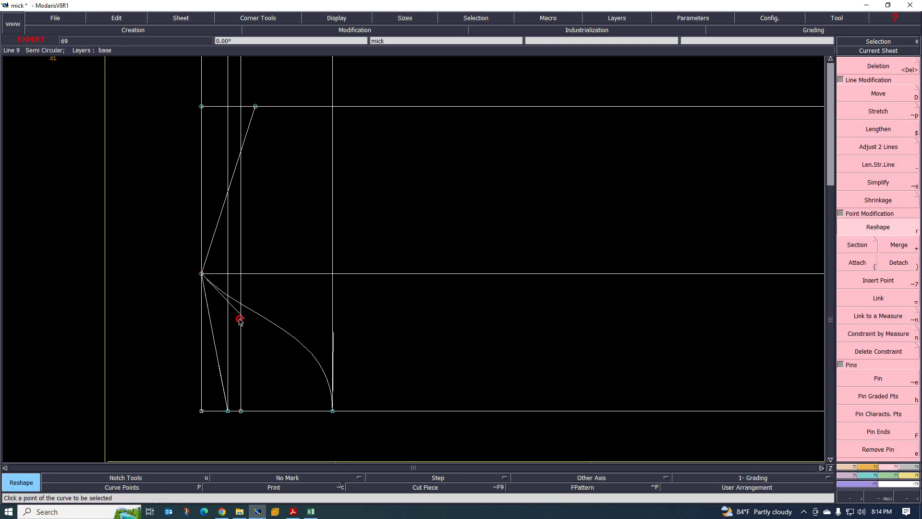
click(280, 291)
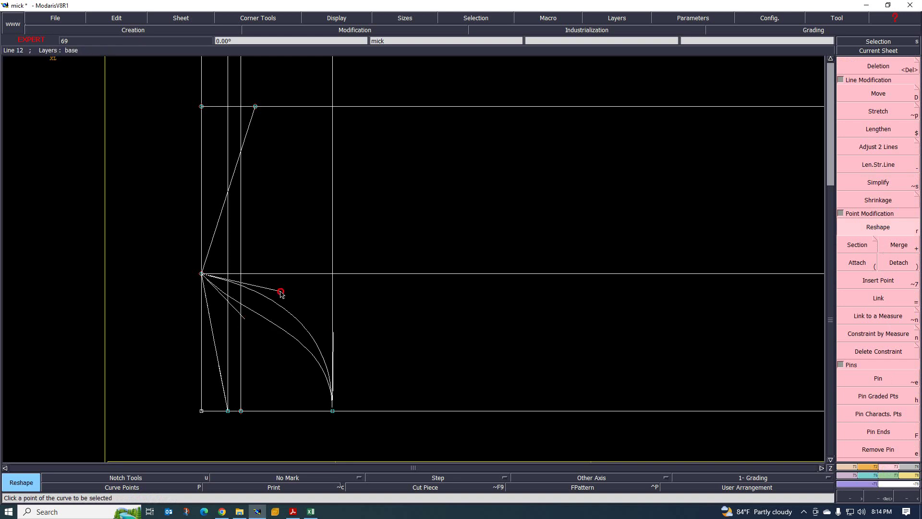
Step: Reshape the 2 cm back neckline into a smooth shallow curve by adjusting its tangents at the neck drop and half neck width points
click(228, 382)
click(219, 358)
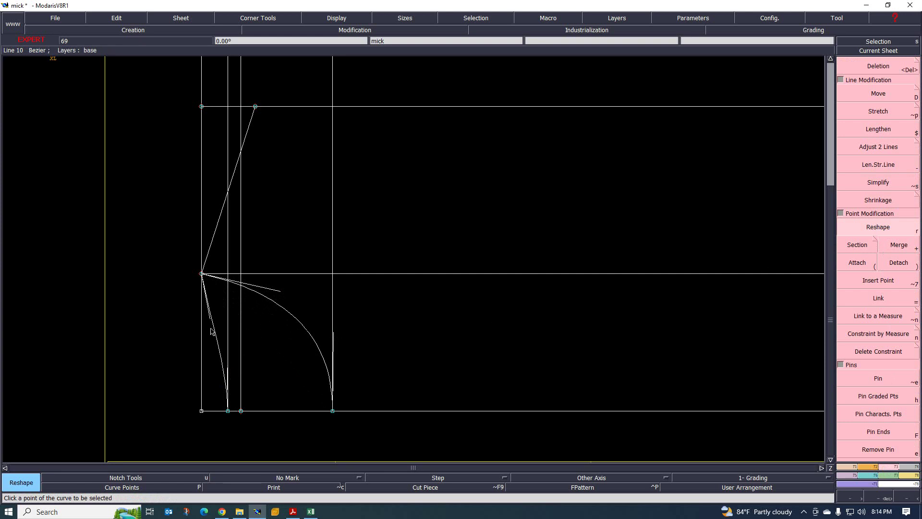
click(210, 322)
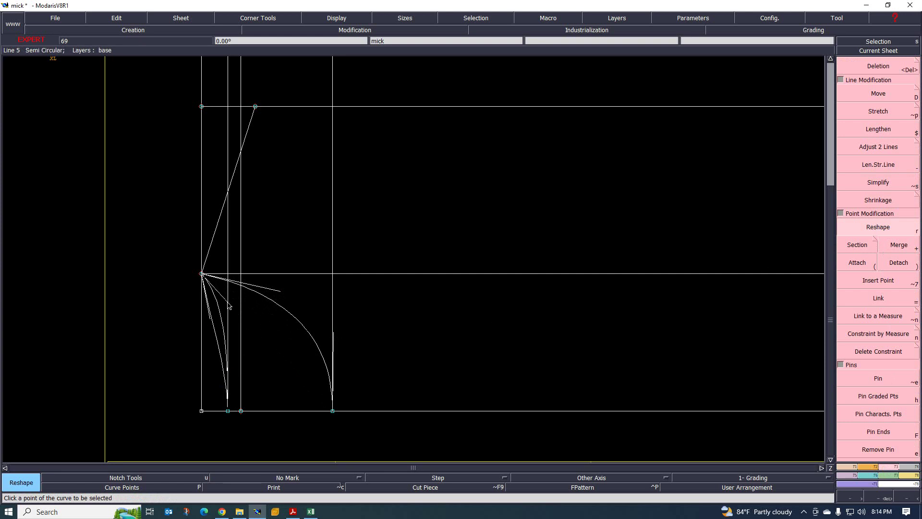
click(228, 305)
scroll(216, 346, down, 3)
scroll(213, 349, up, 5)
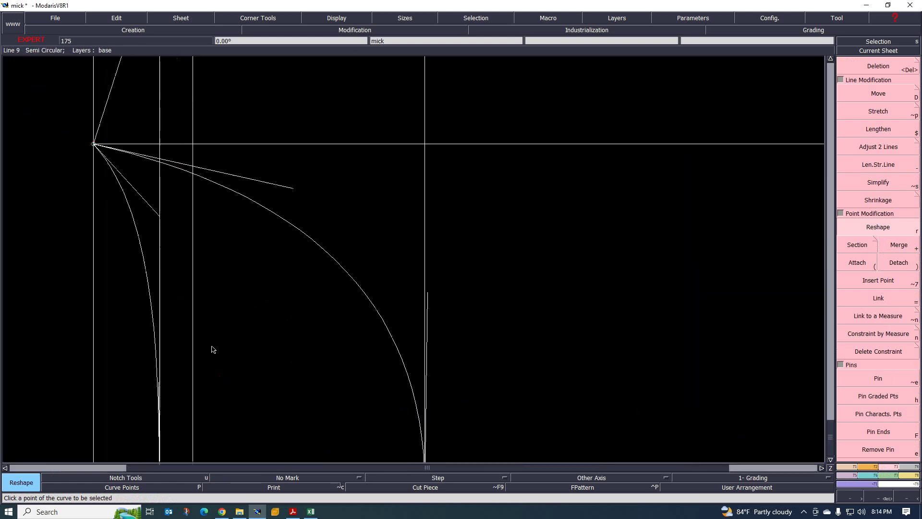
click(155, 215)
click(169, 249)
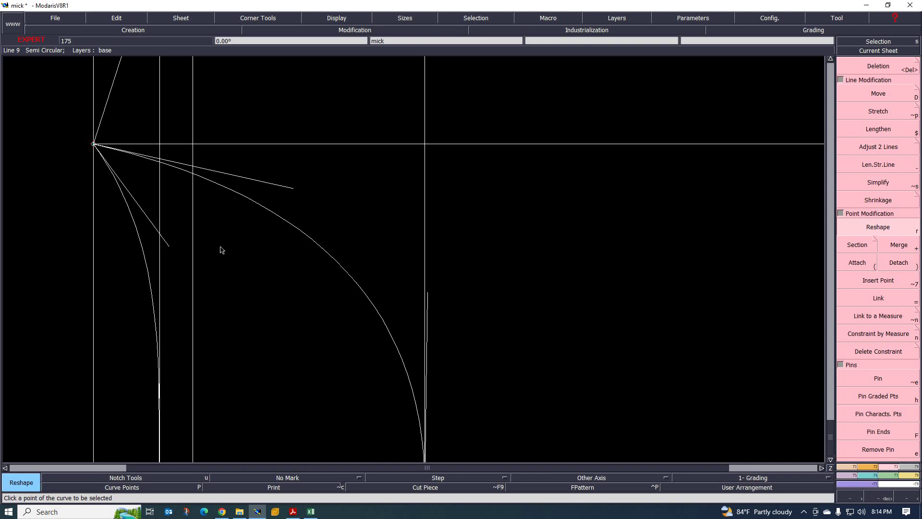
Step: Refine the front neckline curve by slightly extending its tangent at the half neck width point
scroll(220, 250, down, 5)
scroll(232, 245, up, 3)
click(244, 228)
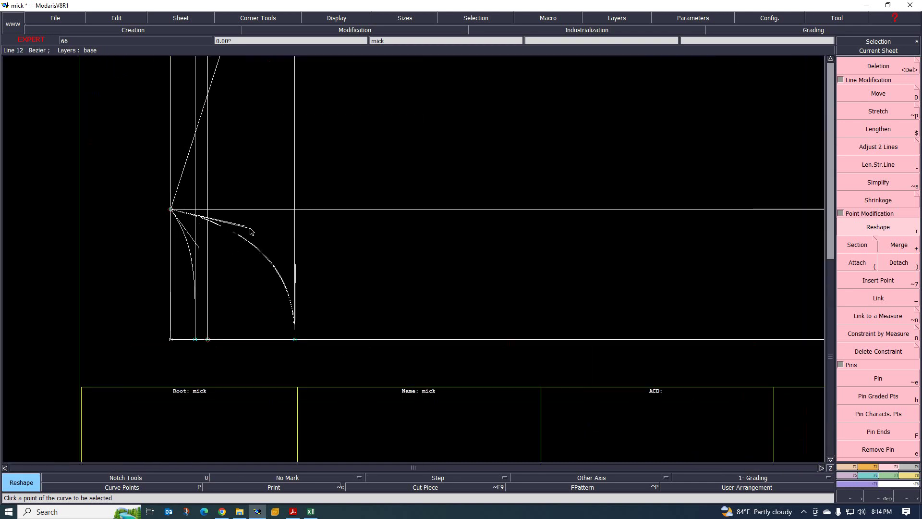
scroll(220, 284, down, 4)
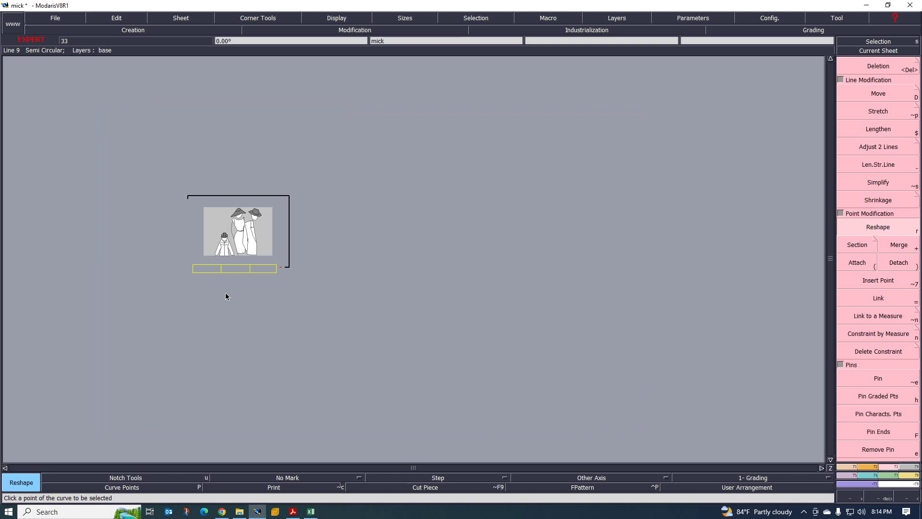
scroll(226, 294, up, 3)
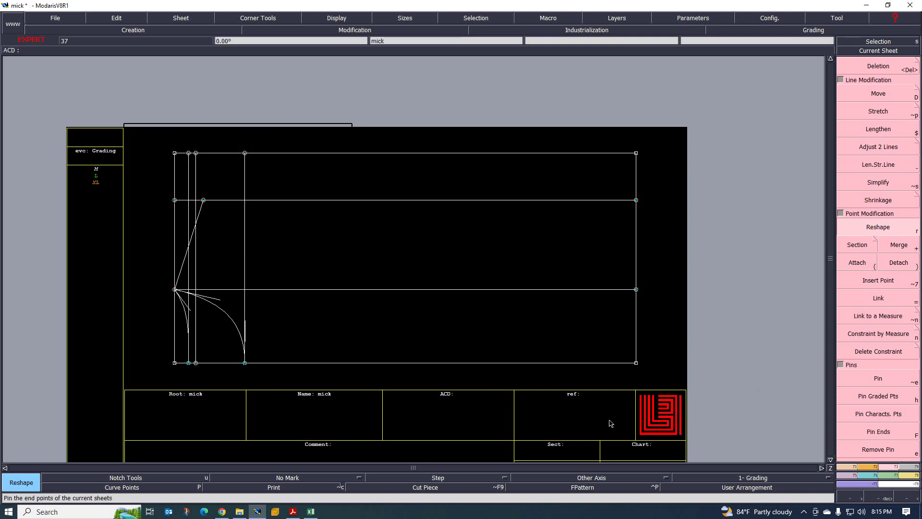
Step: Switch to the Excel chart, check the size M armhole height and its position in the measurement sketch, and return to Modaris
click(311, 512)
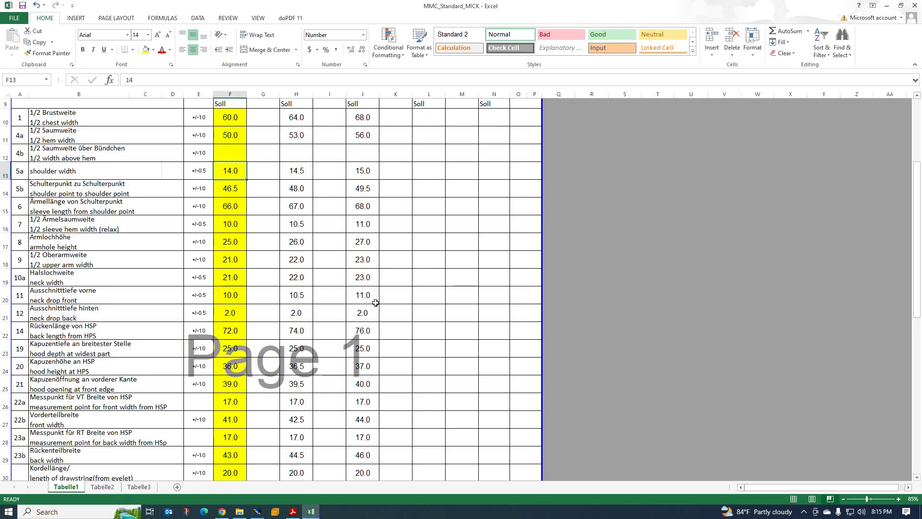
scroll(201, 266, down, 6)
scroll(202, 266, up, 5)
scroll(243, 433, down, 5)
scroll(243, 433, down, 3)
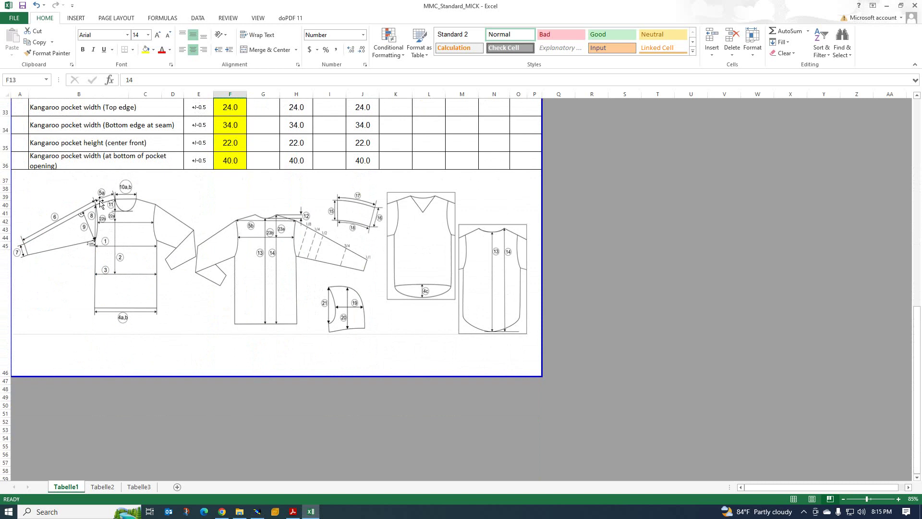
scroll(218, 295, up, 5)
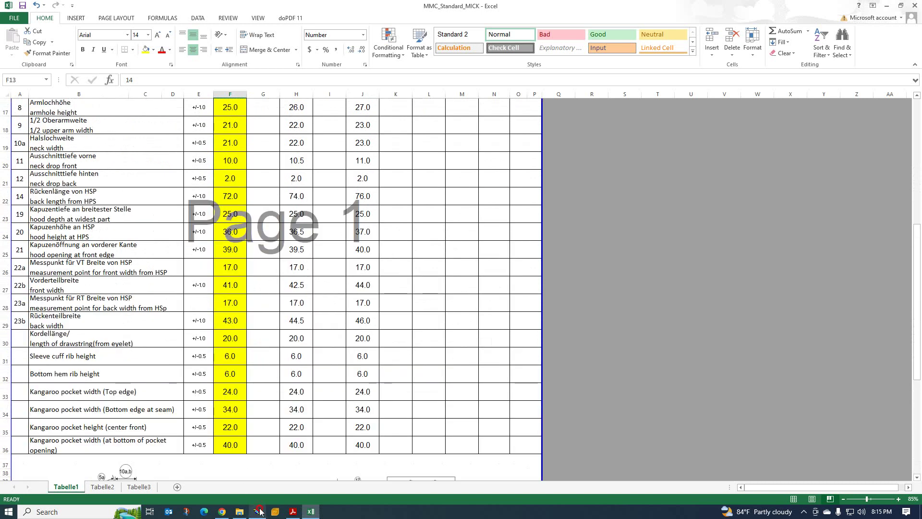
click(258, 511)
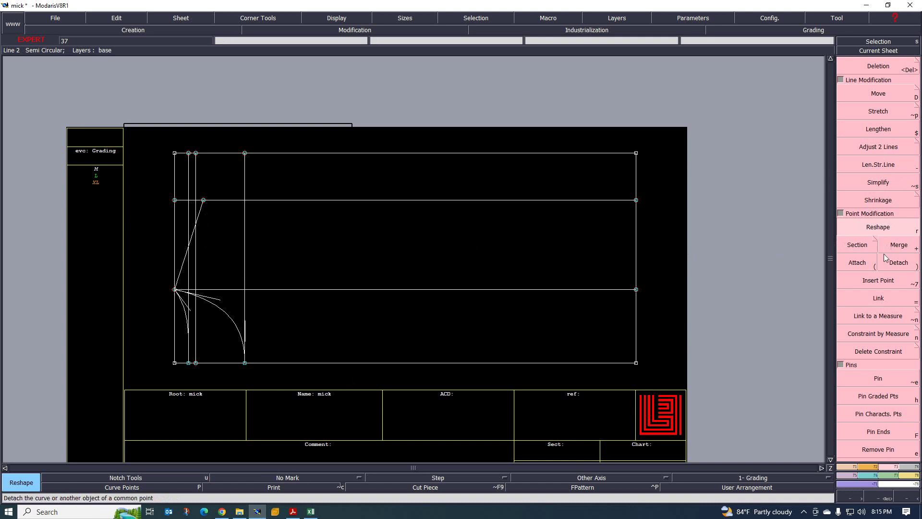
Step: Try a straight 25 cm armhole line from the shoulder end point to the rectangle's upper long edge, and undo it
click(849, 466)
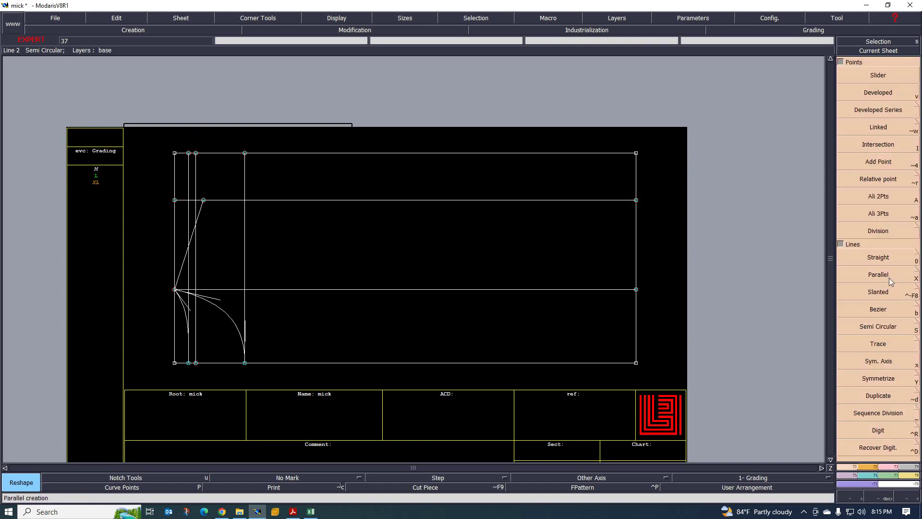
click(878, 257)
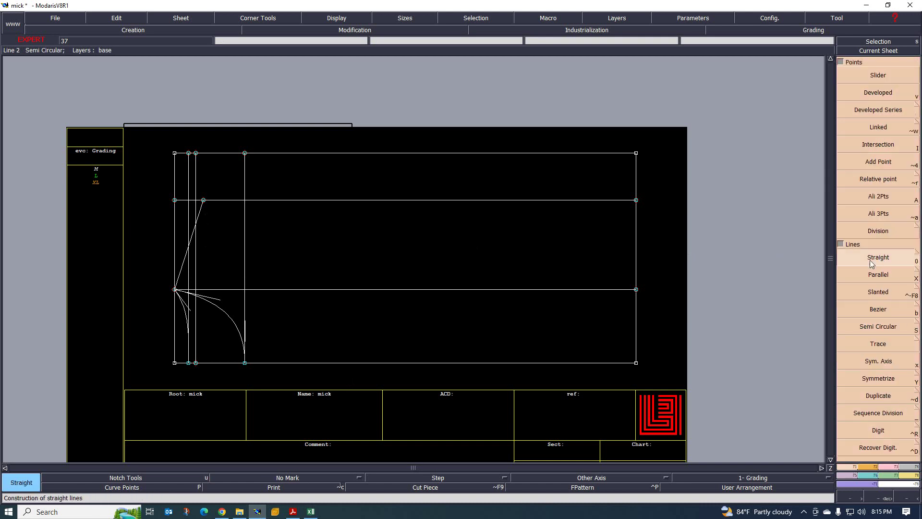
click(203, 200)
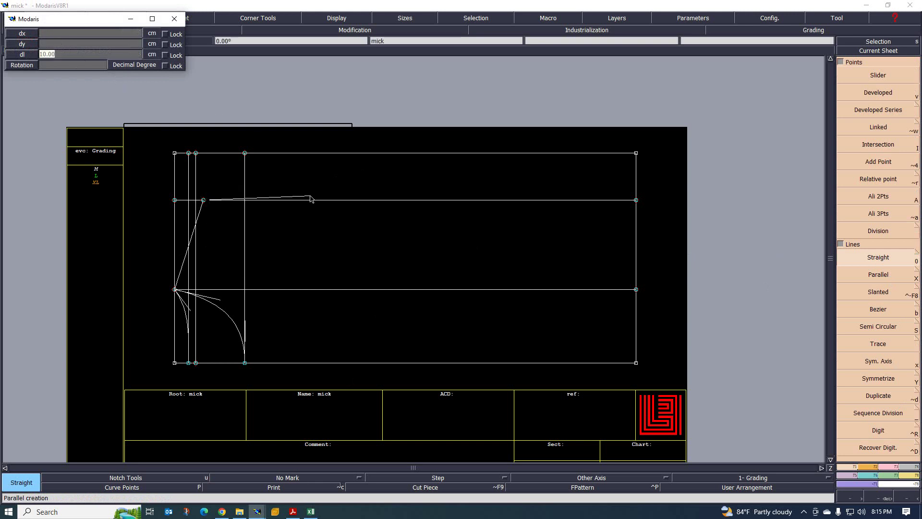
text(25)
key(Return)
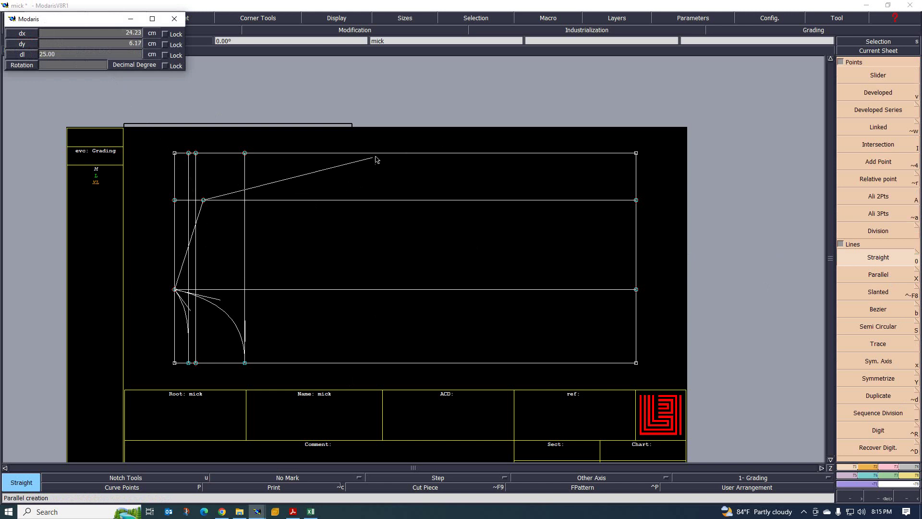
click(374, 154)
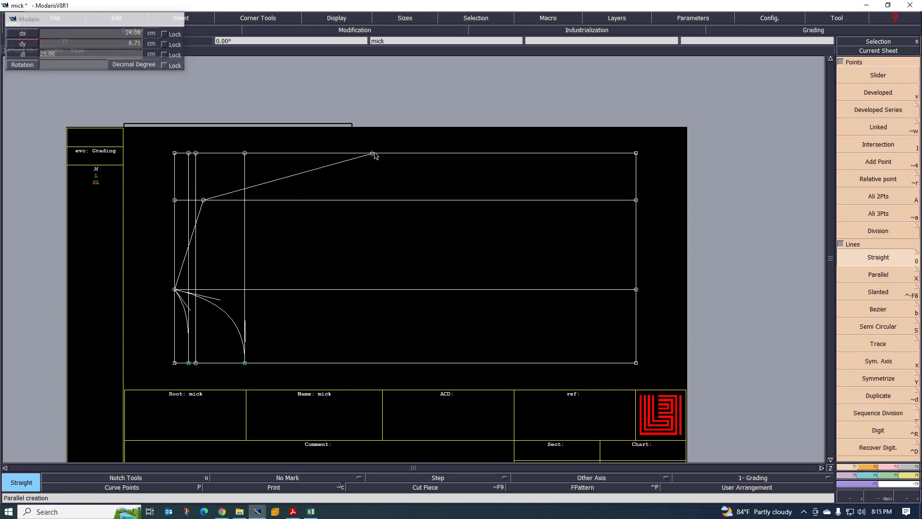
scroll(352, 176, up, 1)
scroll(384, 147, up, 3)
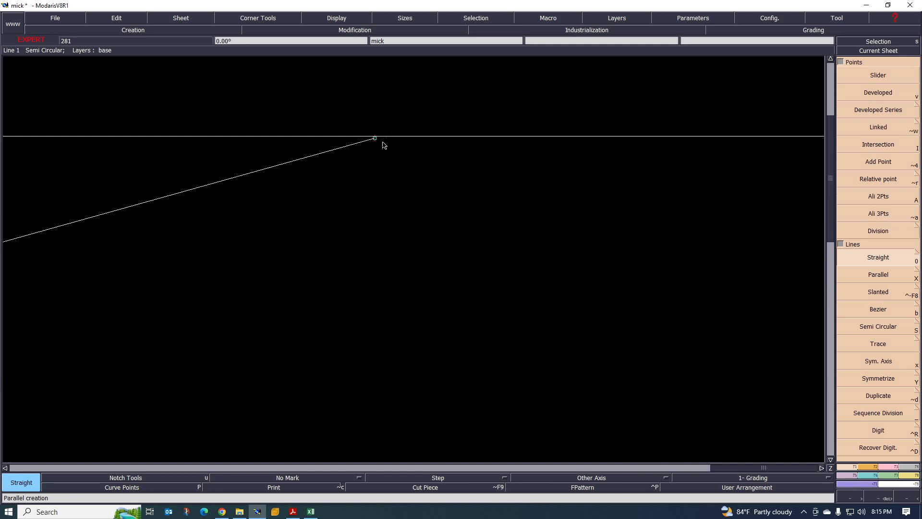
scroll(381, 143, up, 3)
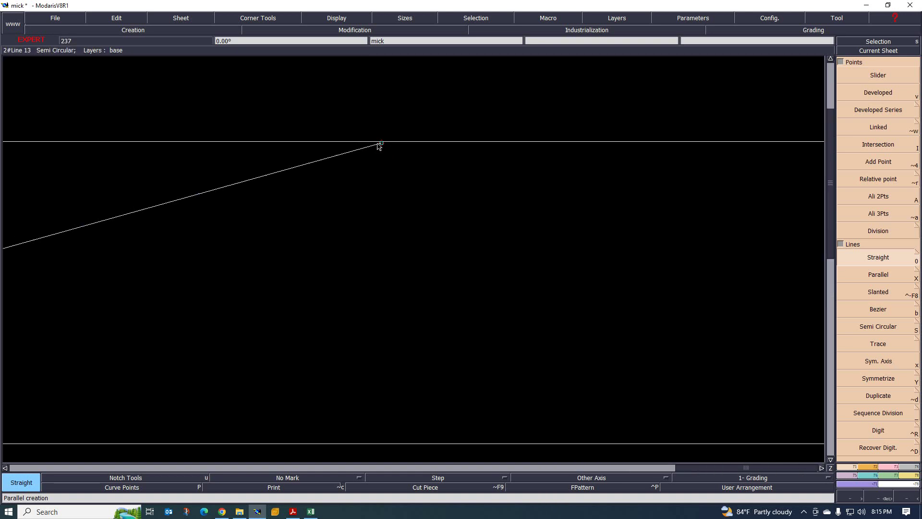
scroll(454, 217, down, 2)
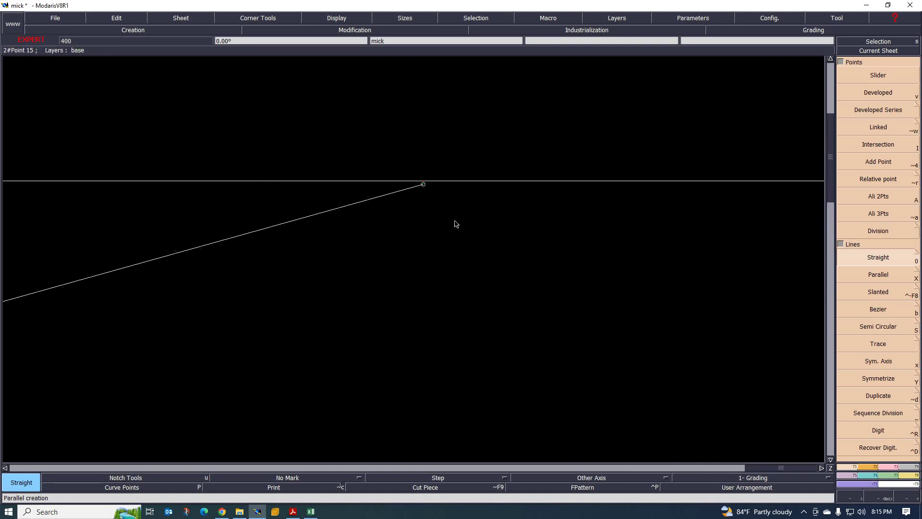
scroll(449, 212, down, 3)
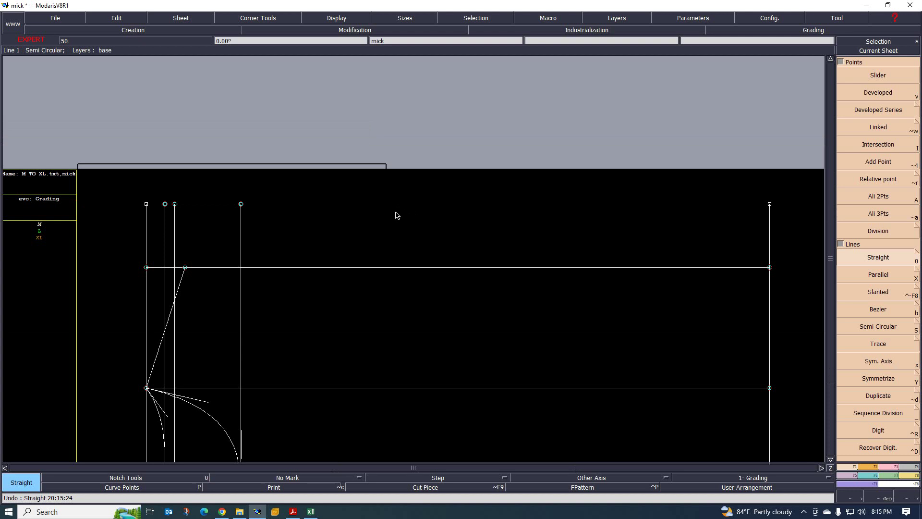
Step: Draw a 25 cm Bezier armhole base from the shoulder end point to the rectangle's upper long edge
click(882, 311)
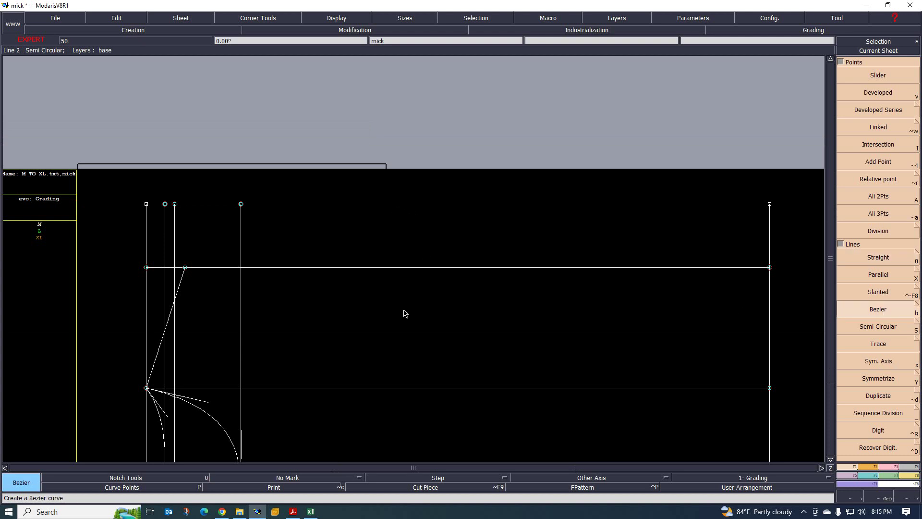
click(185, 267)
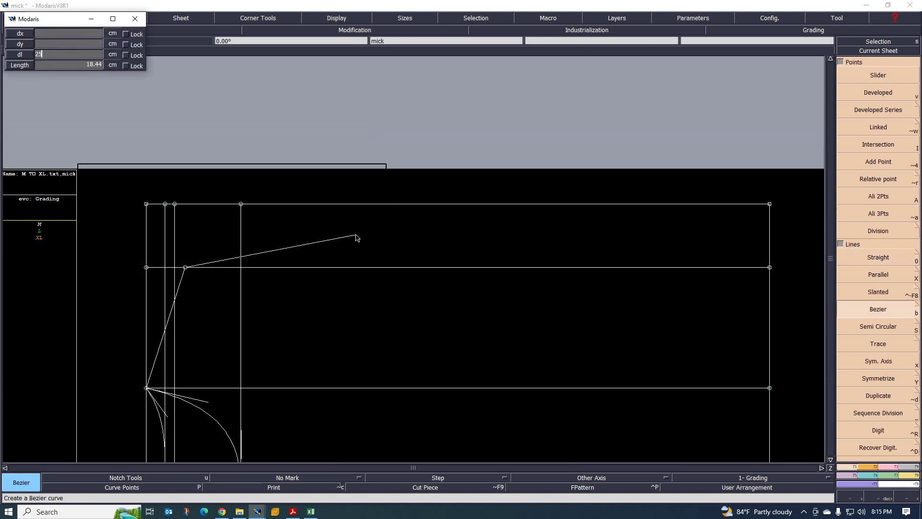
text(25)
key(Return)
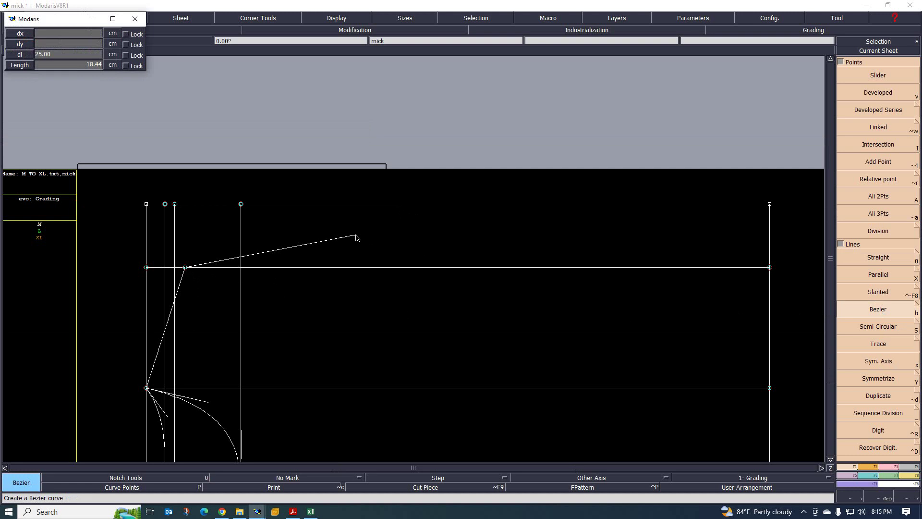
click(412, 204)
scroll(413, 214, up, 1)
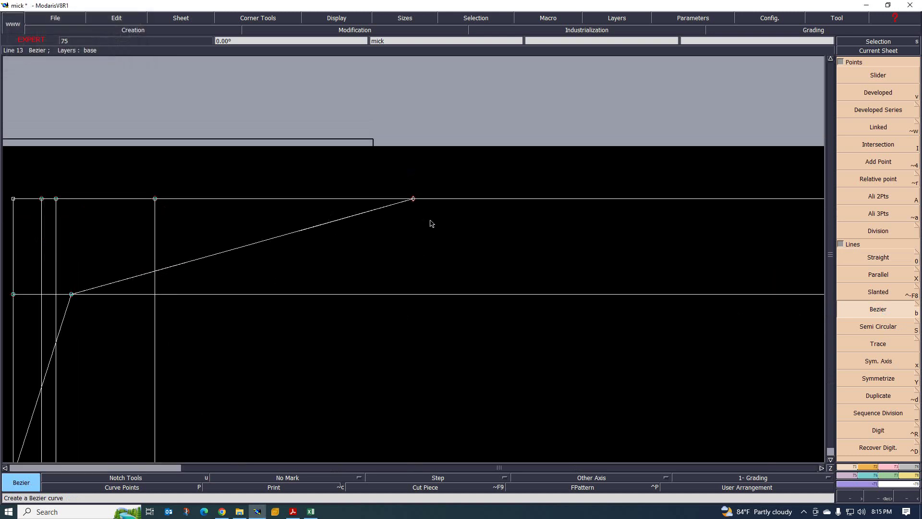
scroll(339, 216, down, 1)
scroll(292, 241, up, 1)
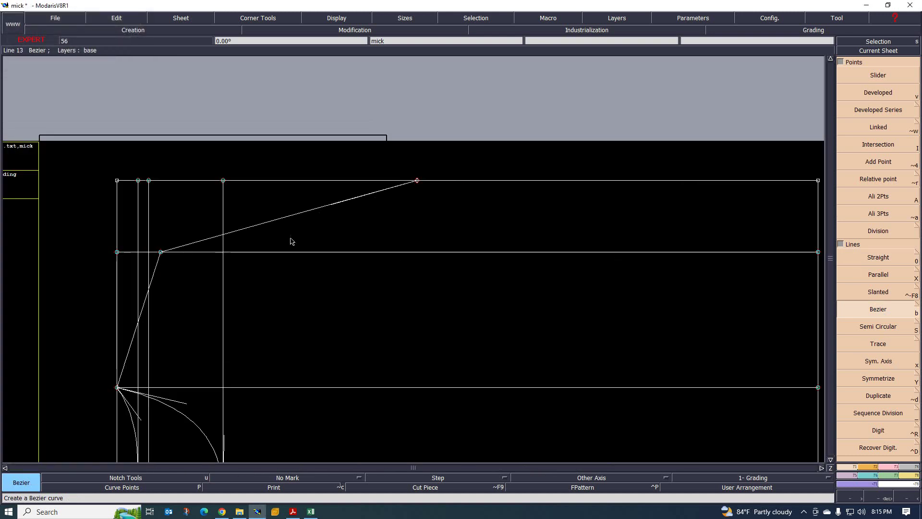
scroll(237, 379, down, 1)
scroll(245, 409, up, 1)
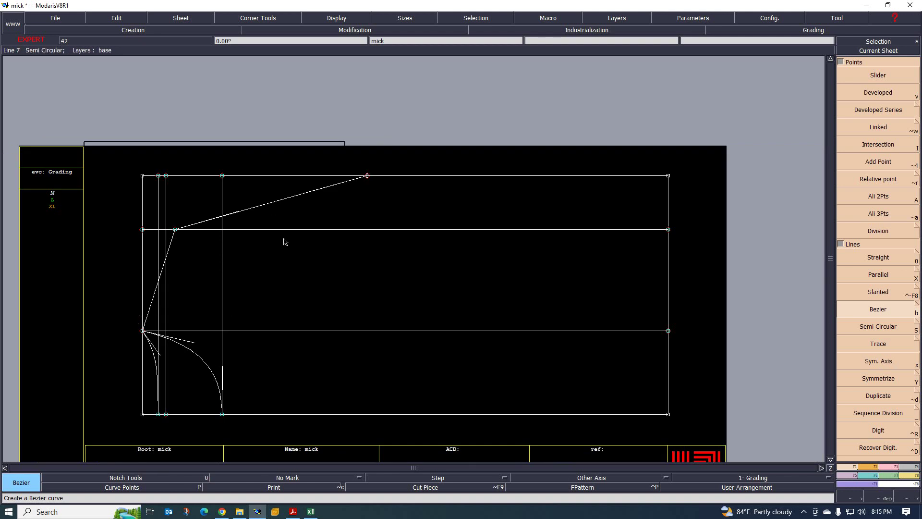
Step: Switch to the Excel chart, check the size M front and back width measuring points against the sketches, and return to Modaris
click(311, 511)
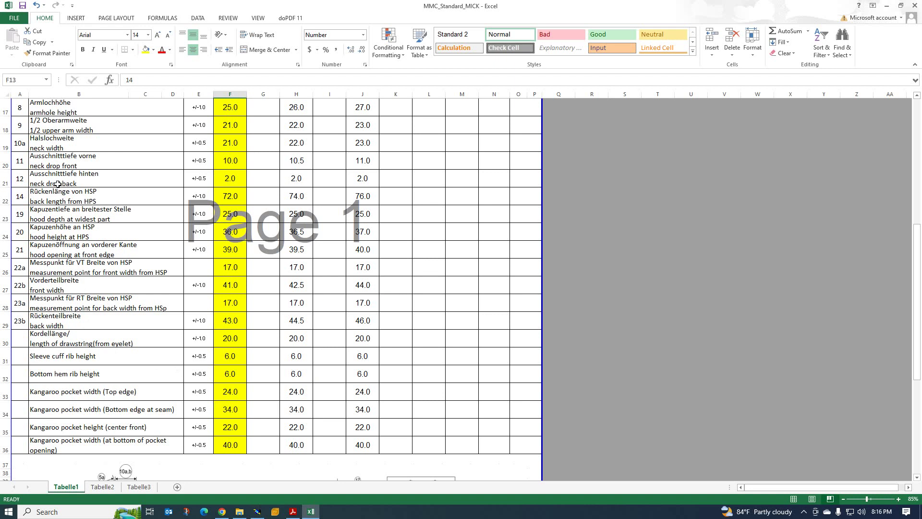
scroll(79, 247, down, 3)
scroll(78, 257, up, 5)
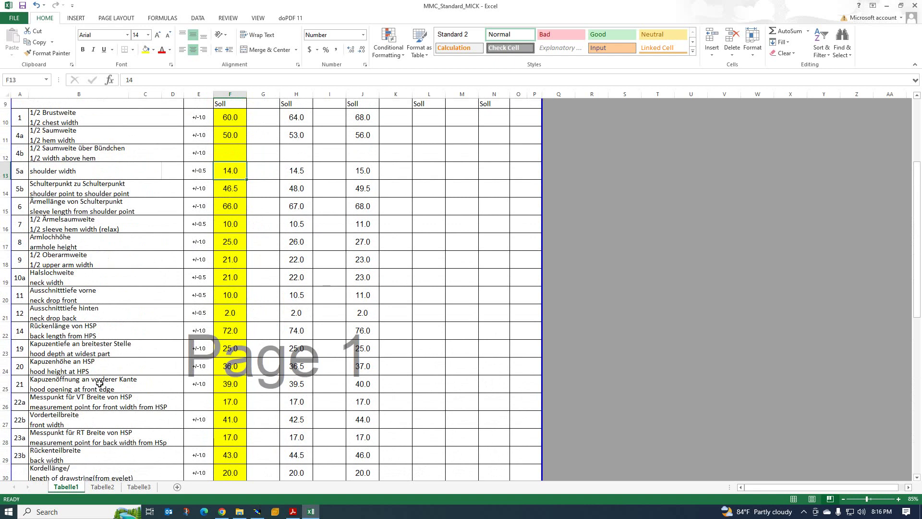
scroll(85, 384, down, 5)
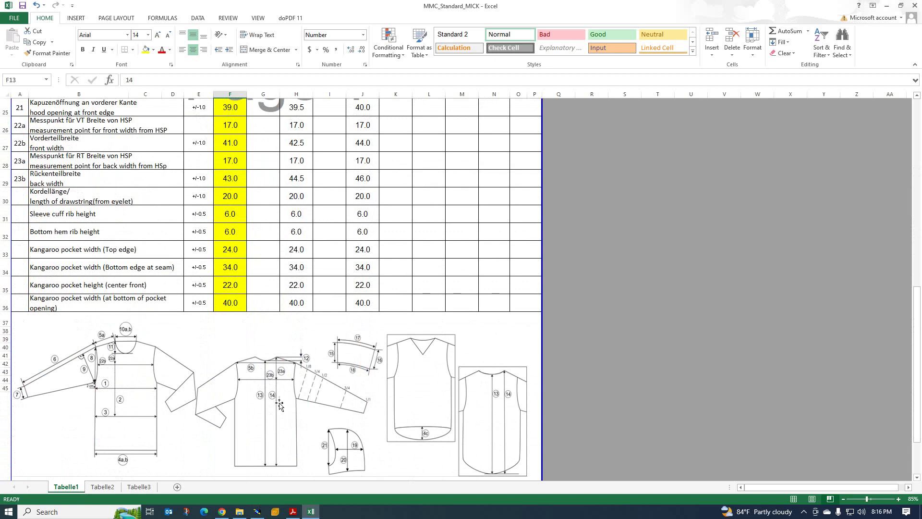
scroll(138, 350, up, 5)
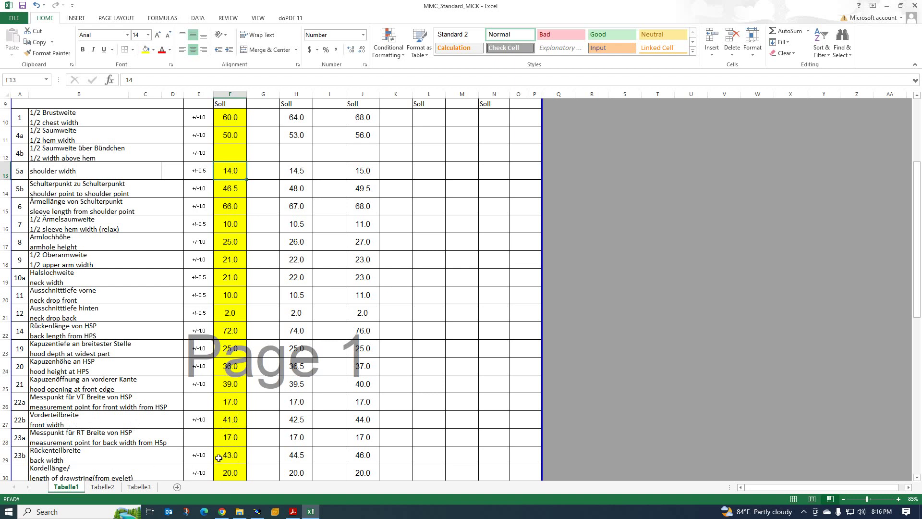
click(257, 512)
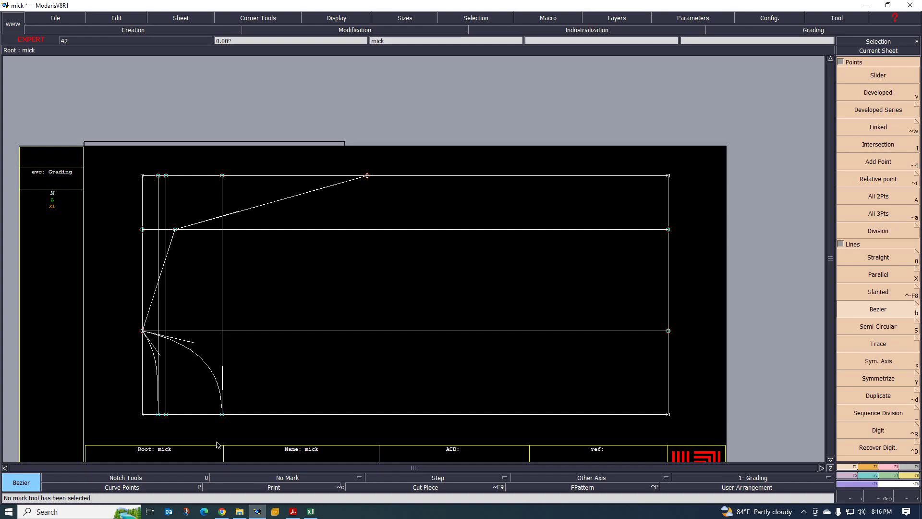
Step: Draw a line parallel to the rectangle's neck-end short edge at a distance of -17 cm
click(878, 282)
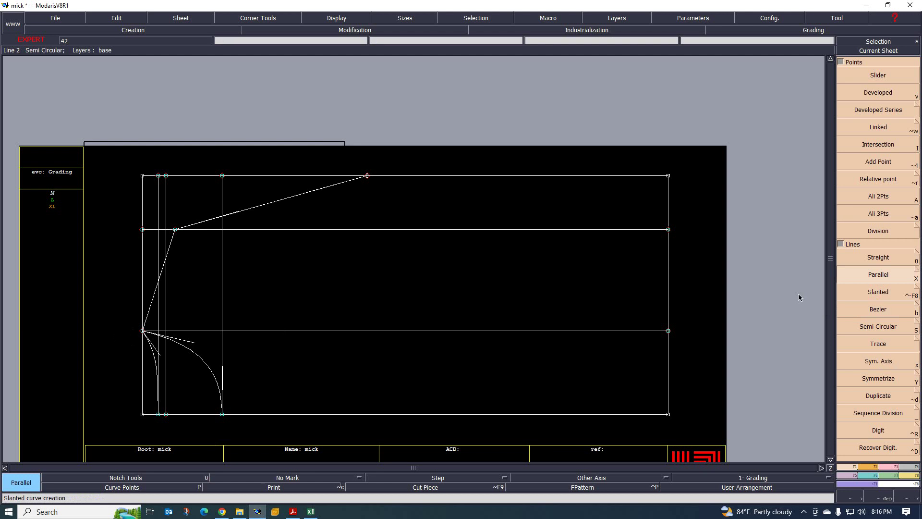
click(141, 269)
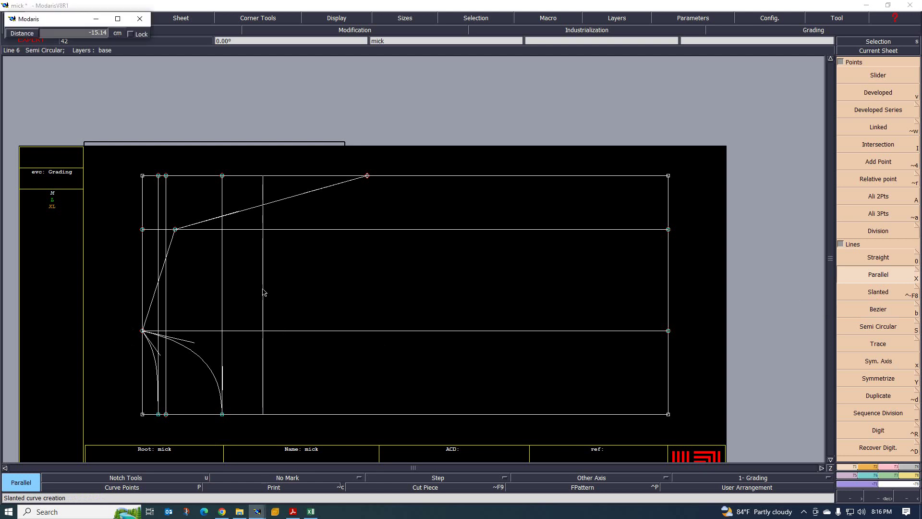
text(-17)
key(Return)
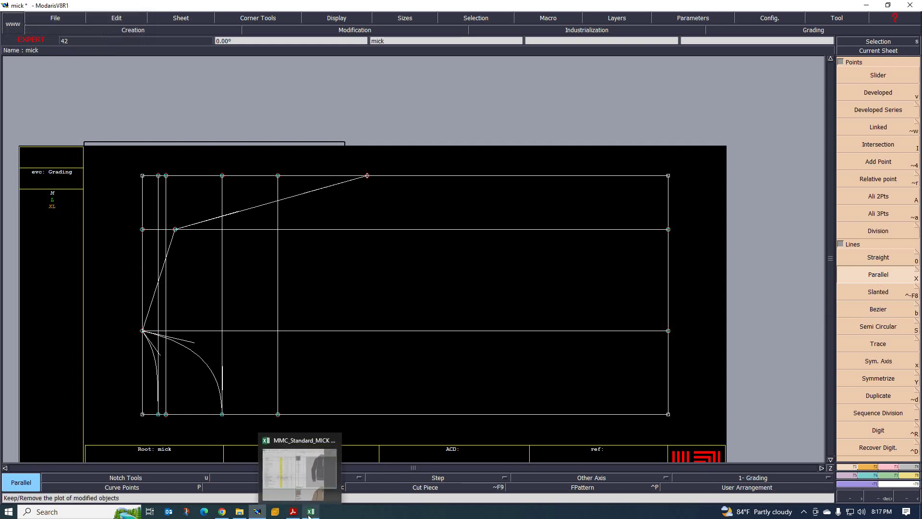
Step: Check the chart's 41 cm front and 43 cm back widths, and place developed points at 20.5 cm and half the back width on the 17 cm line
click(312, 501)
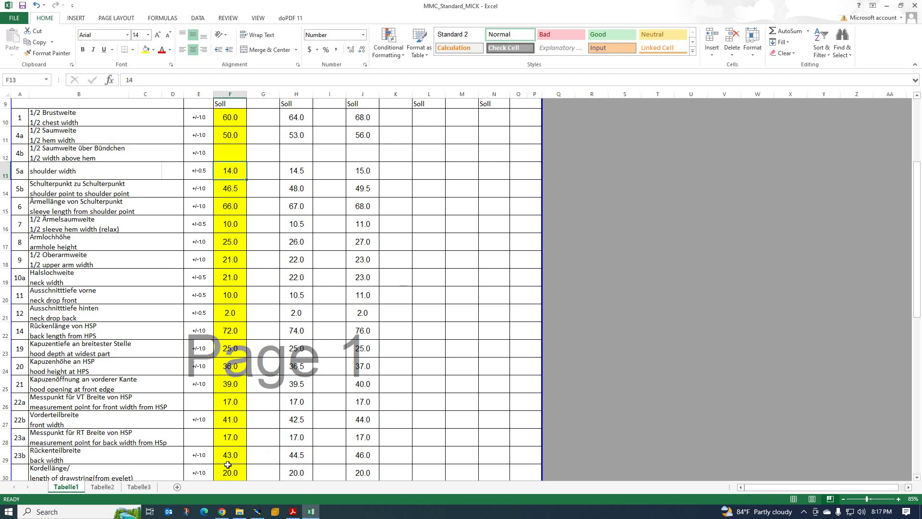
click(260, 511)
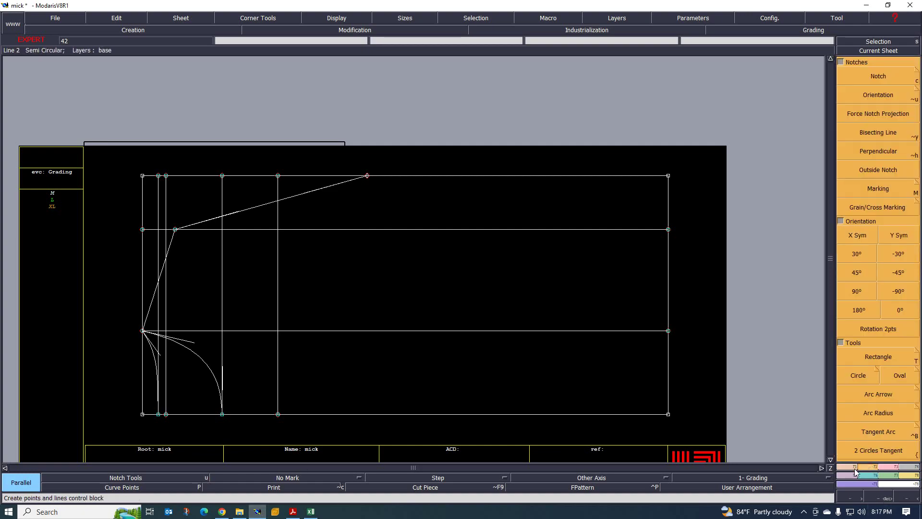
click(883, 90)
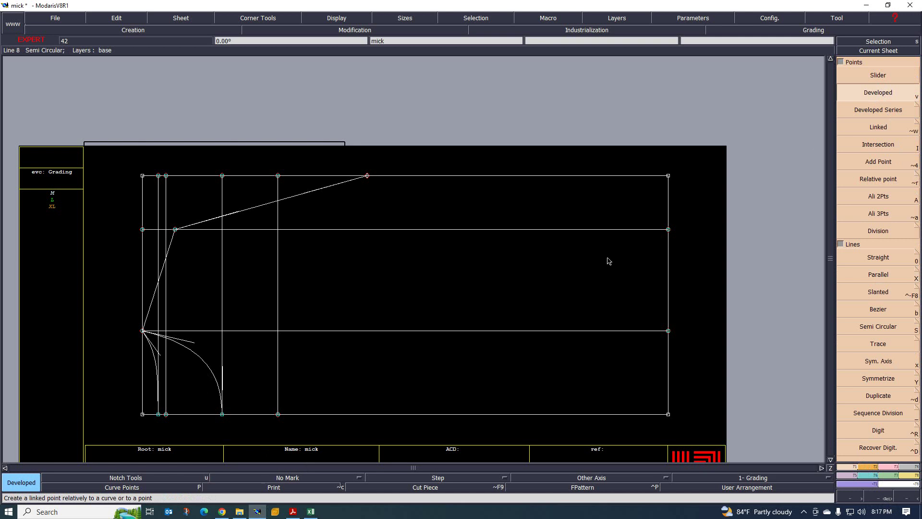
click(278, 413)
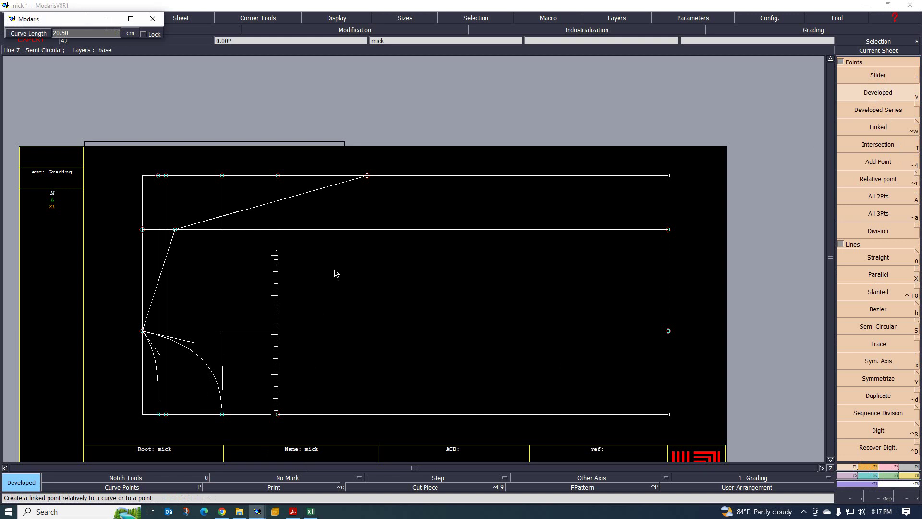
click(278, 413)
text(21)
key(Return)
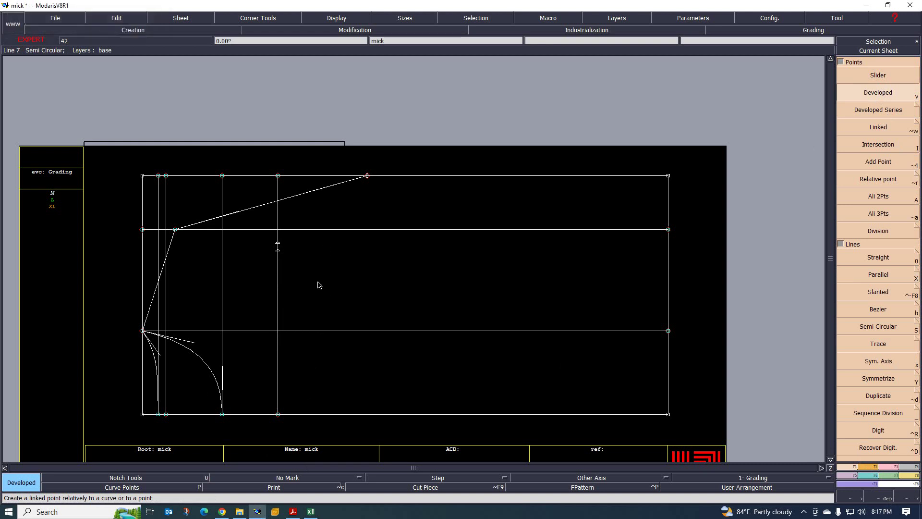
Step: Insert the two developed half-width points into the 17 cm parallel line
click(279, 247)
scroll(308, 286, up, 2)
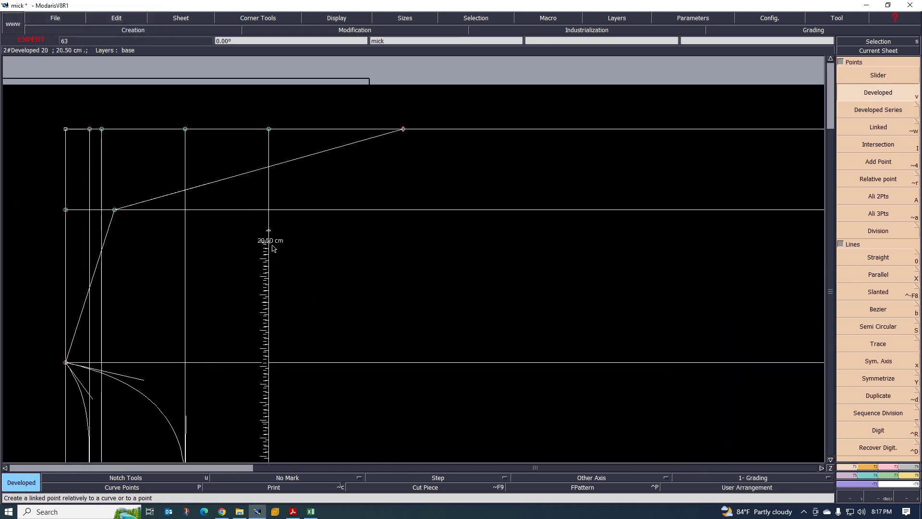
scroll(273, 247, up, 2)
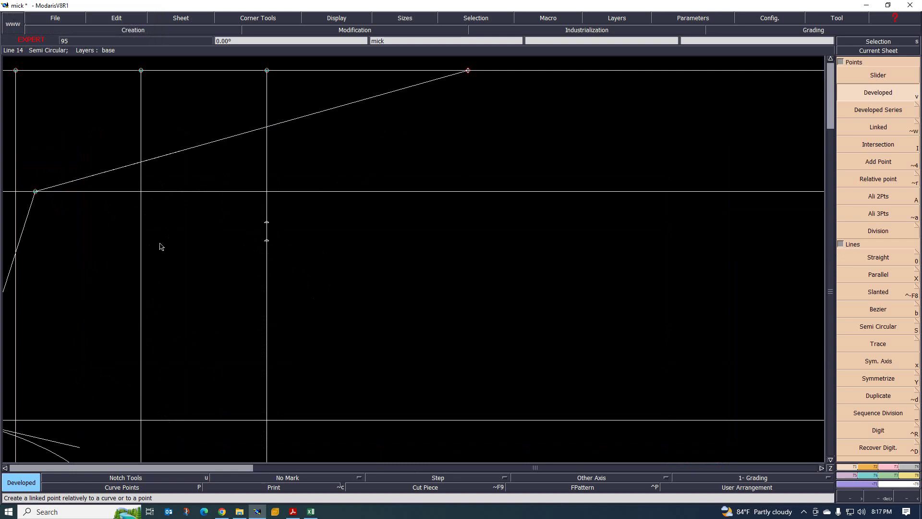
click(891, 464)
click(873, 283)
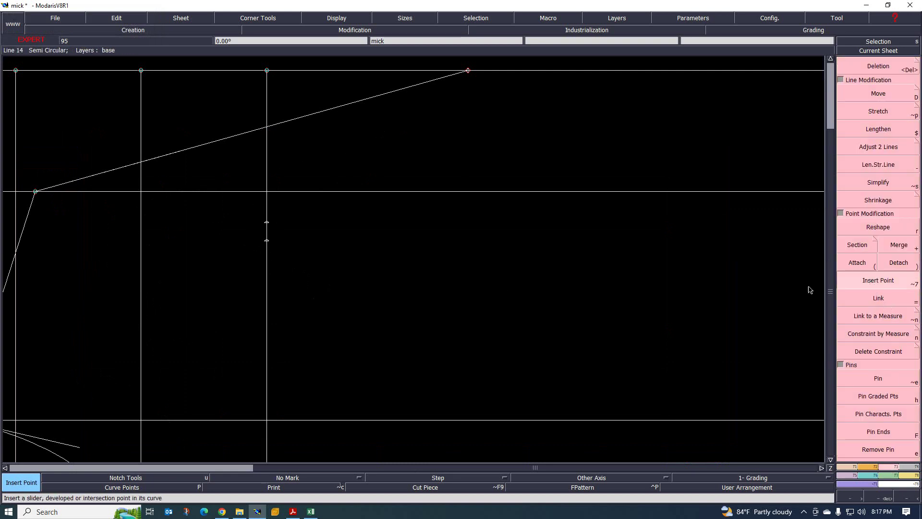
click(268, 222)
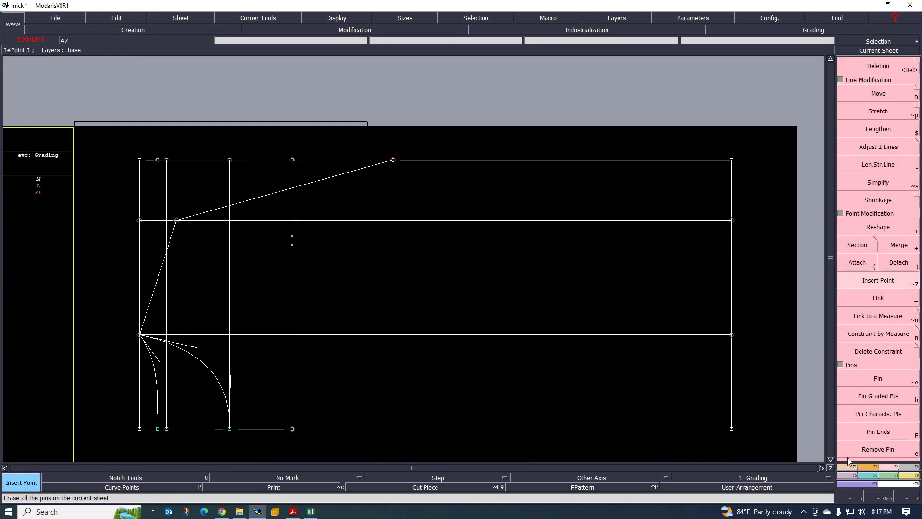
Step: Draw the front armhole as a Bezier curve from the shoulder end point through the 20.5 cm front width point to the underarm point
click(850, 467)
click(878, 310)
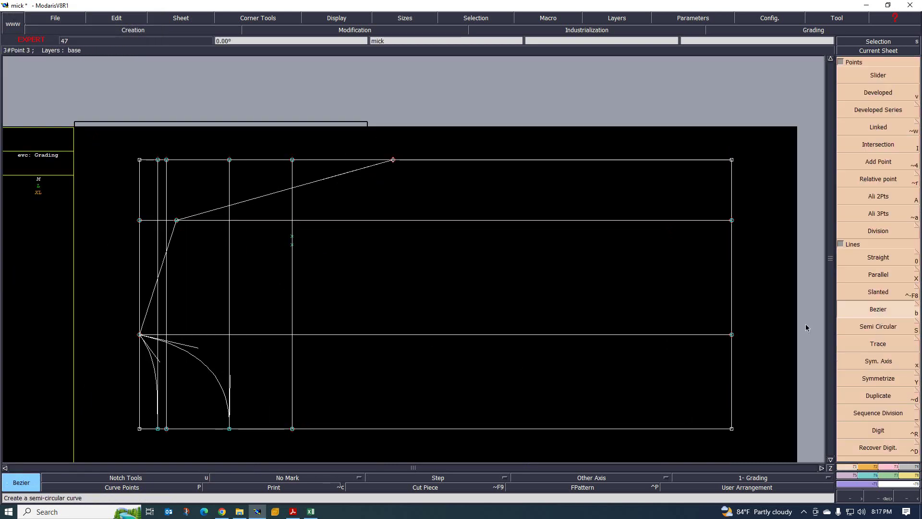
click(176, 220)
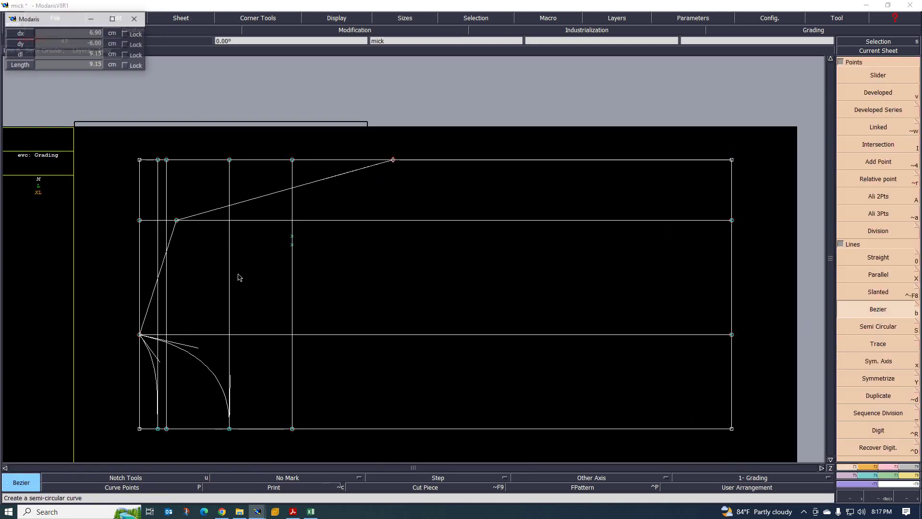
click(292, 244)
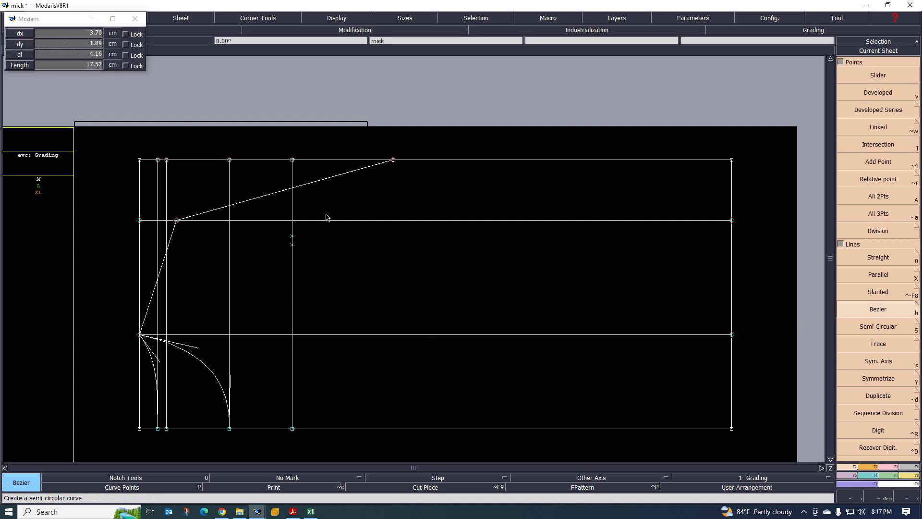
click(393, 160)
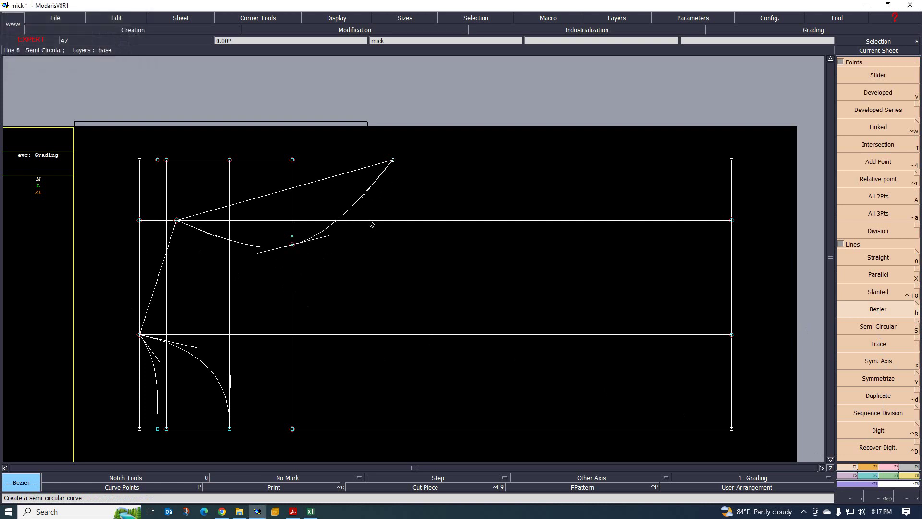
Step: Draw the back armhole as a Bezier curve from the shoulder end point through the half back width point to the underarm point
click(177, 220)
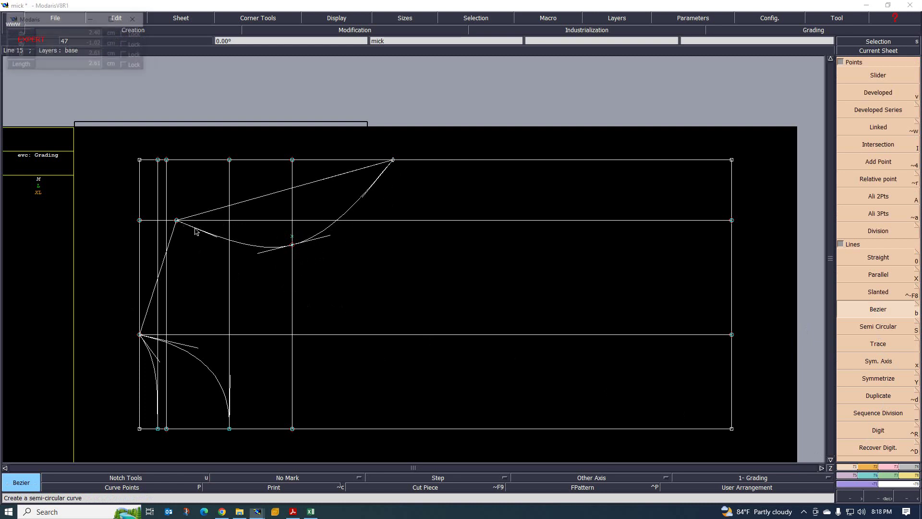
click(292, 236)
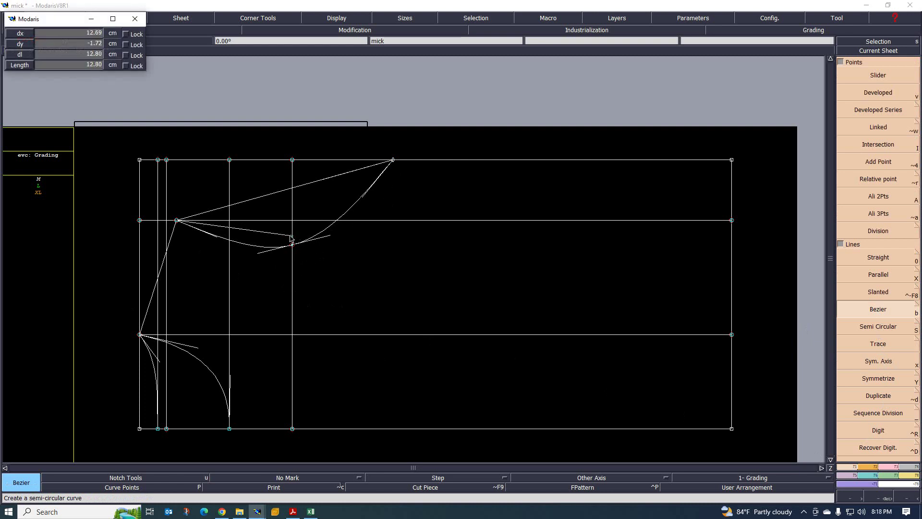
click(393, 160)
Step: Delete the straight armhole base line between the shoulder end point and the underarm point
scroll(351, 179, up, 1)
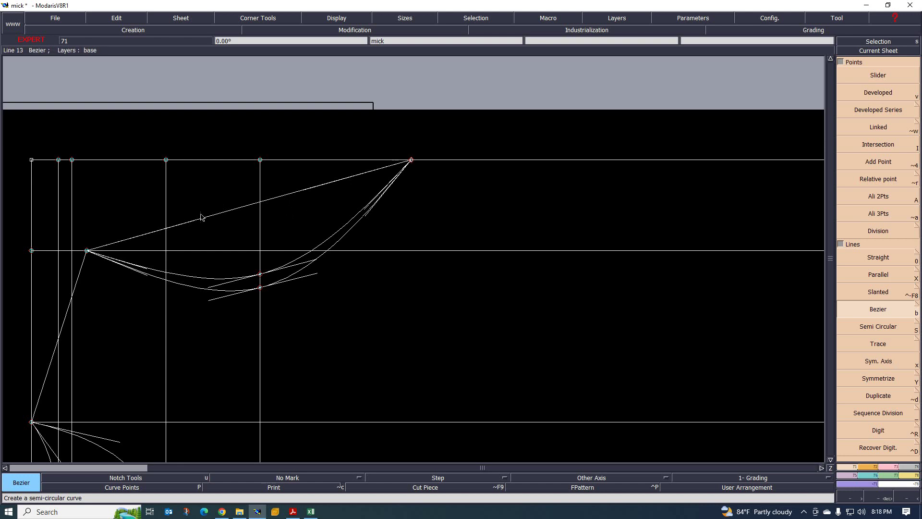
key(Delete)
click(293, 198)
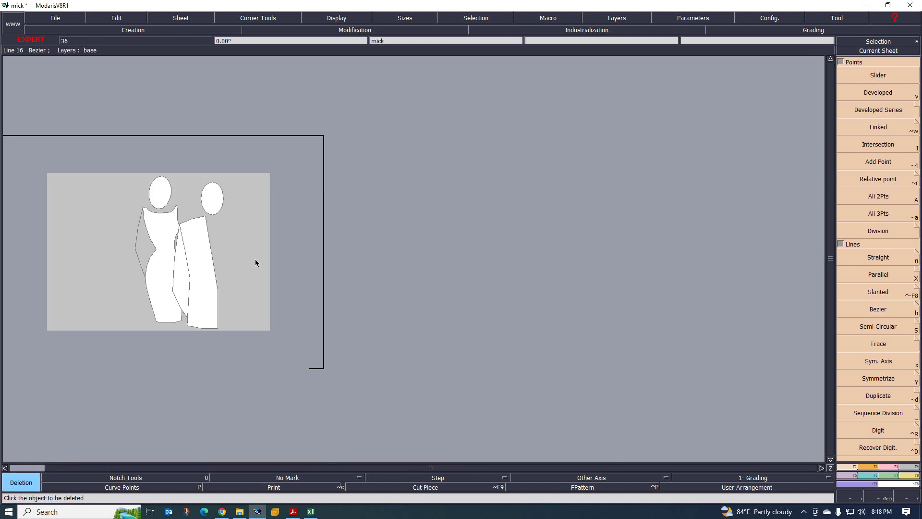
scroll(321, 298, down, 2)
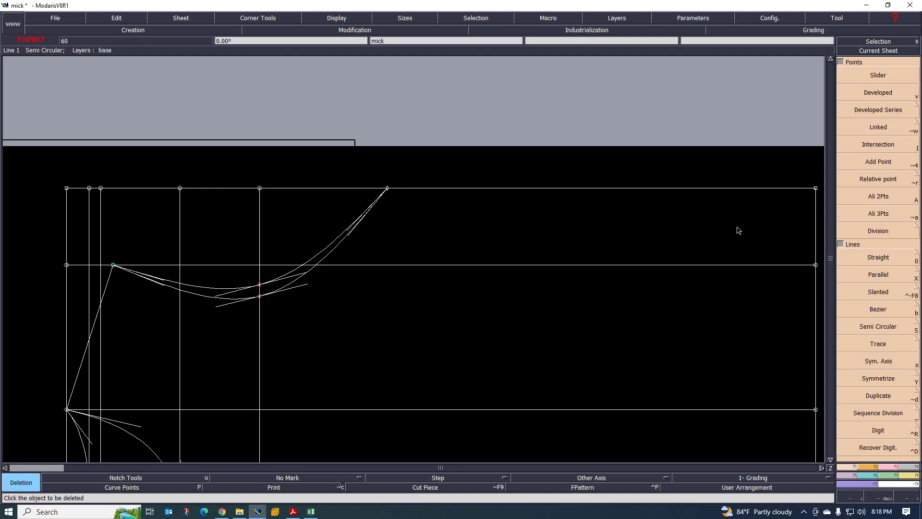
Step: Reshape the front armhole by steepening its underarm tangent and levelling its front width tangent, and tilt the back curve's tangent at the back width point
key(Delete)
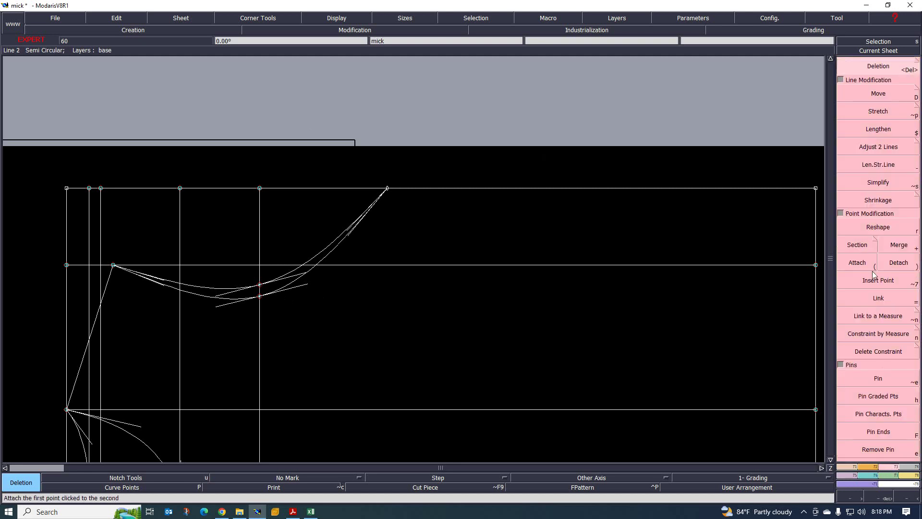
click(878, 227)
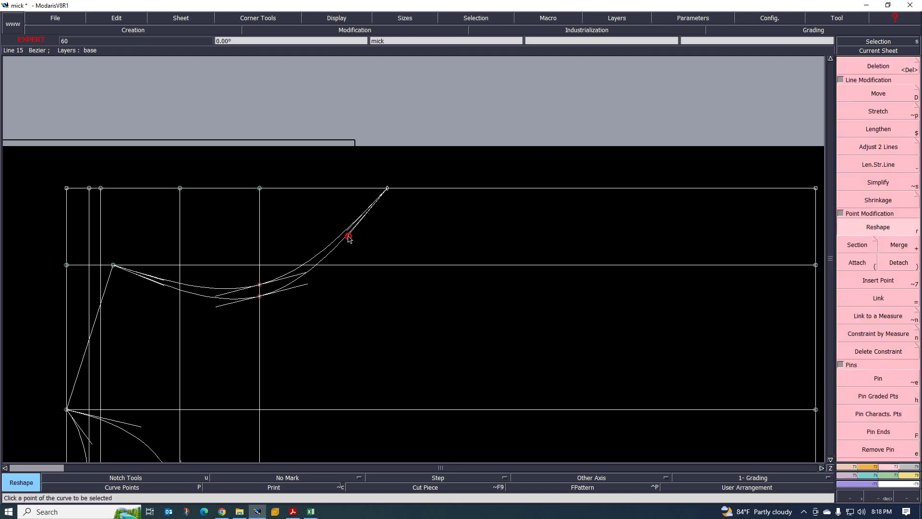
drag(349, 238, 379, 281)
click(308, 298)
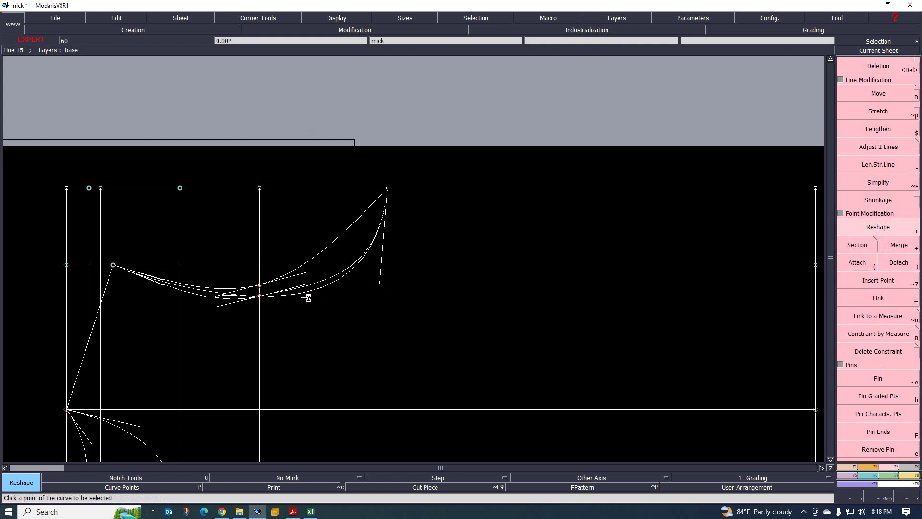
drag(216, 301, 192, 282)
Step: Refine the front armhole curve by adjusting its underarm tangent slightly and lengthening its tangent at the front width point
scroll(137, 279, up, 1)
scroll(138, 280, up, 2)
scroll(267, 360, down, 2)
scroll(267, 360, down, 1)
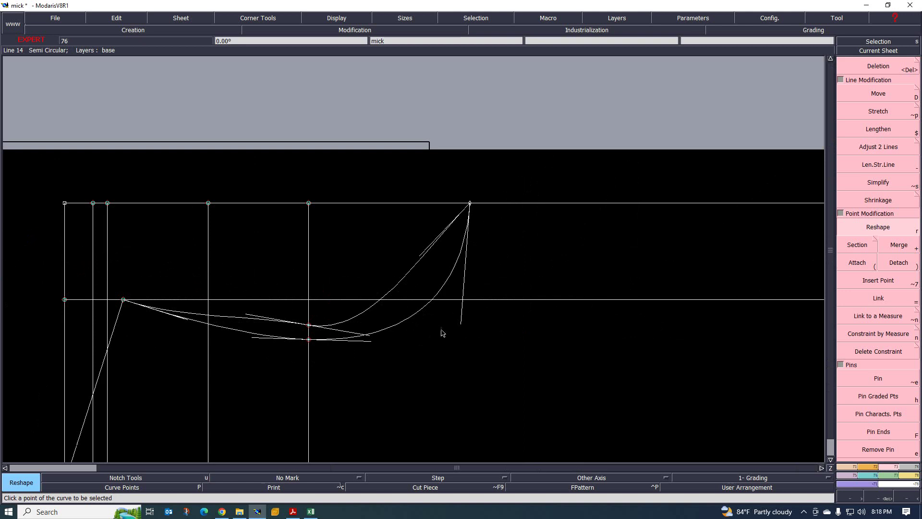
drag(464, 327, 463, 325)
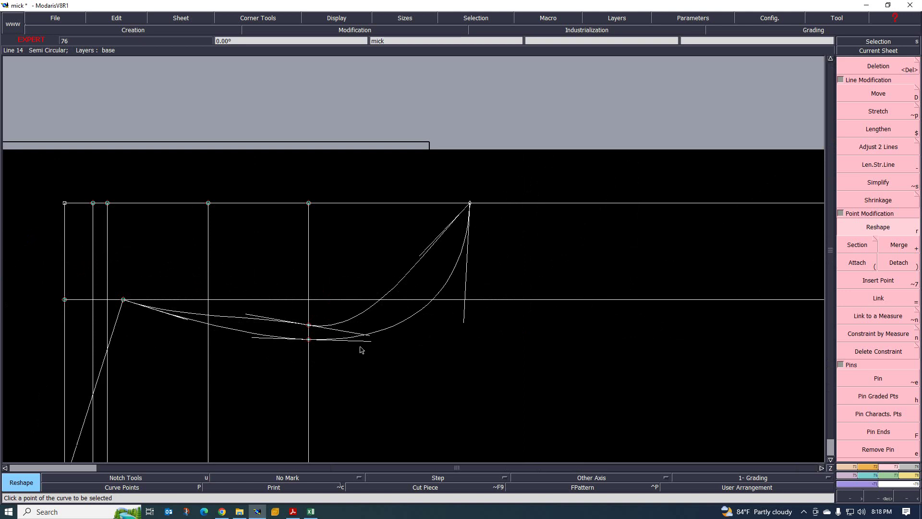
drag(371, 341, 387, 342)
Step: Reshape the back armhole to follow the front curve by levelling its tangent at the back width point and steepening its underarm tangent
drag(250, 315, 259, 326)
drag(419, 261, 455, 293)
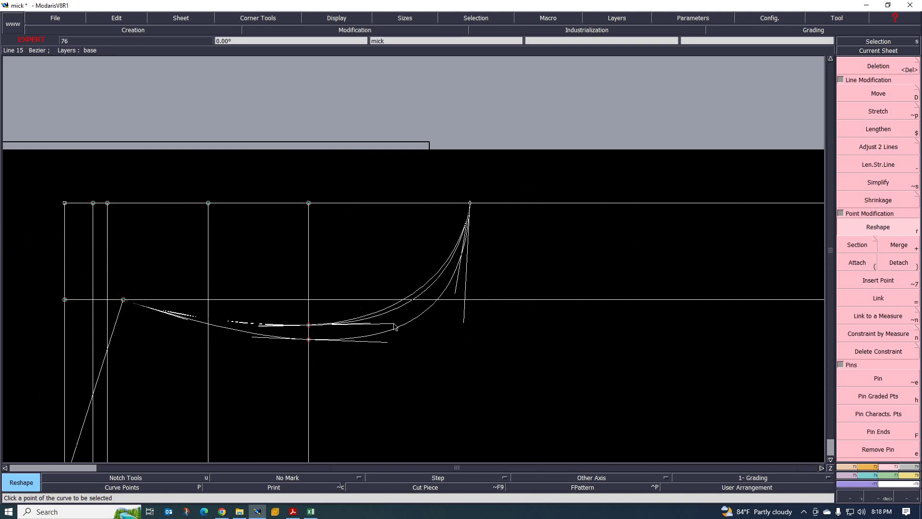
Step: Adjust the front armhole curve's underarm tangent to nearly vertical
scroll(231, 355, down, 3)
scroll(244, 381, up, 3)
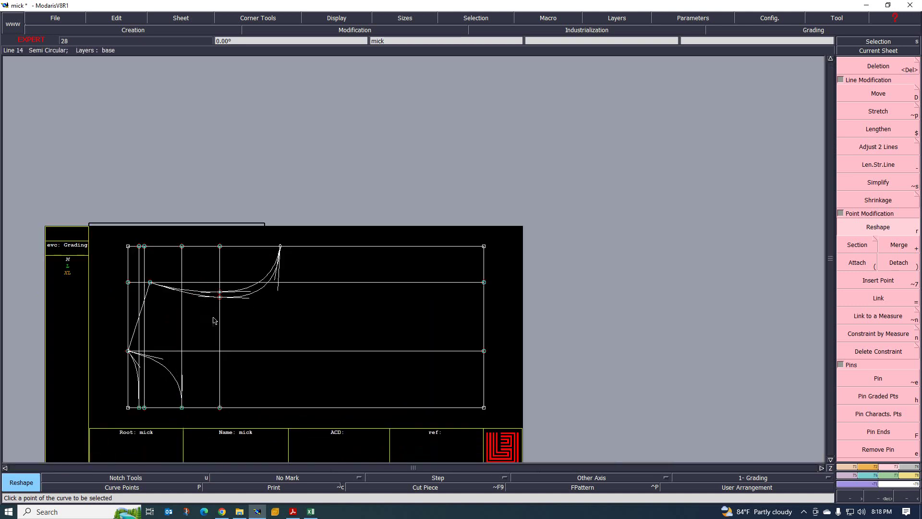
drag(288, 281, 304, 279)
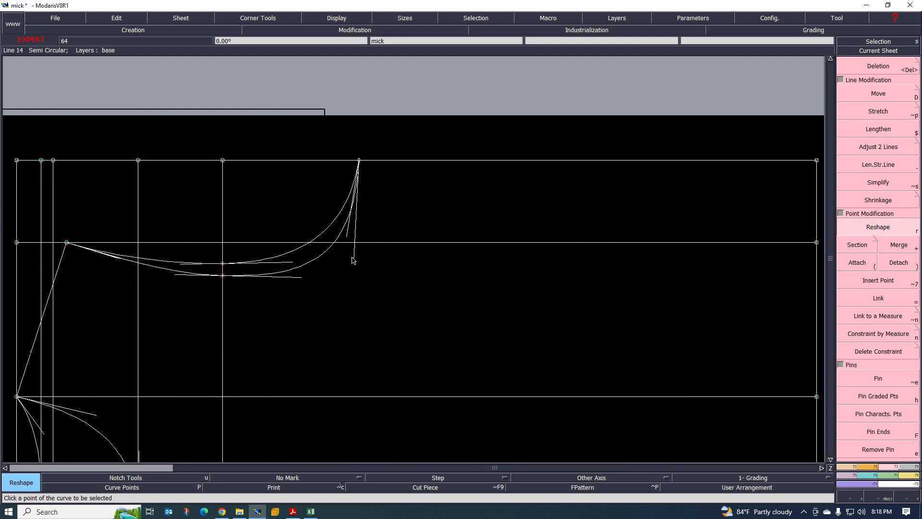
drag(352, 260, 358, 261)
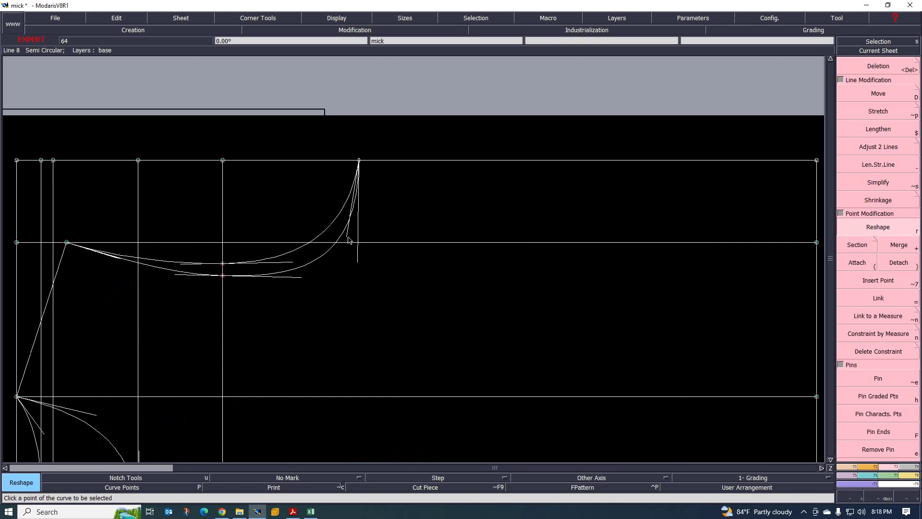
Step: Delete the two horizontal and four vertical construction lines inside the body pattern's rectangle
scroll(222, 262, down, 2)
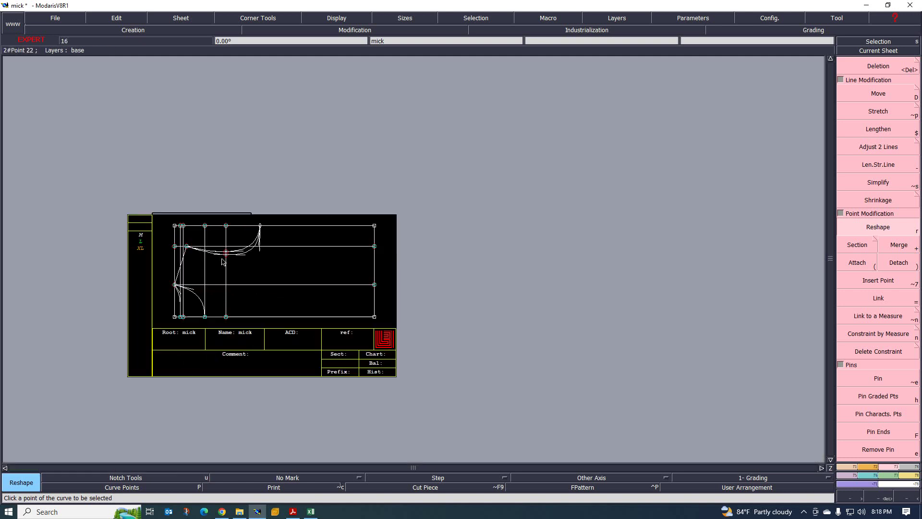
scroll(223, 262, up, 1)
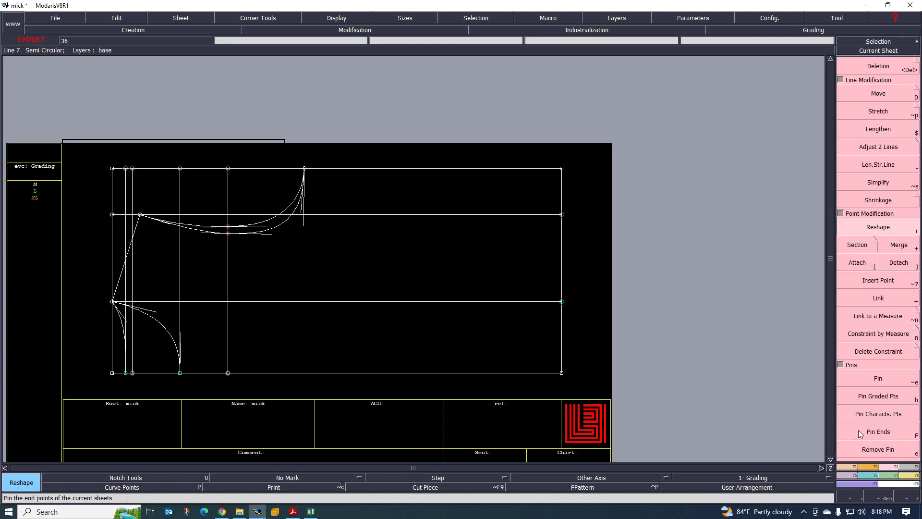
key(Delete)
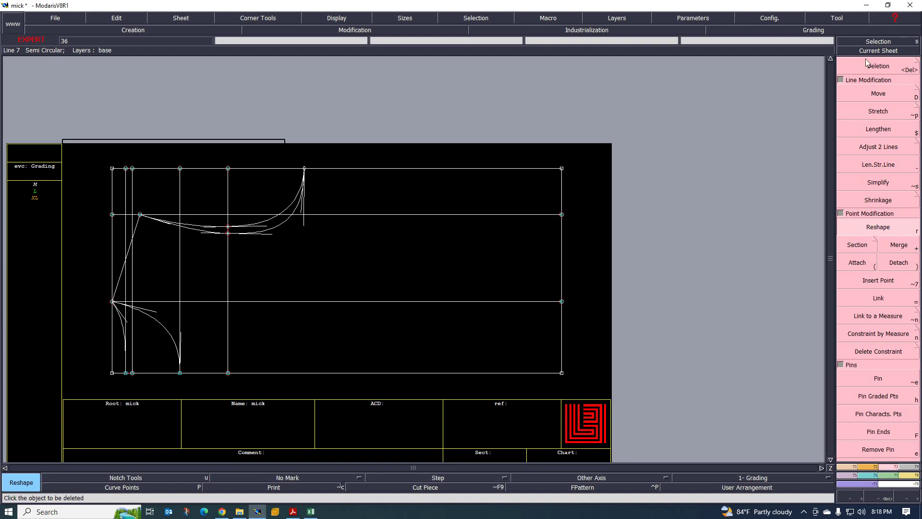
click(435, 214)
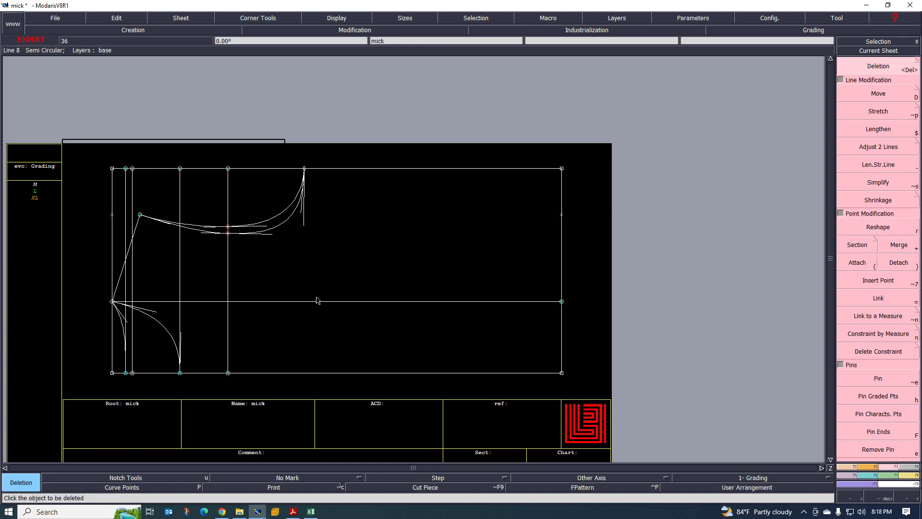
click(315, 301)
click(227, 297)
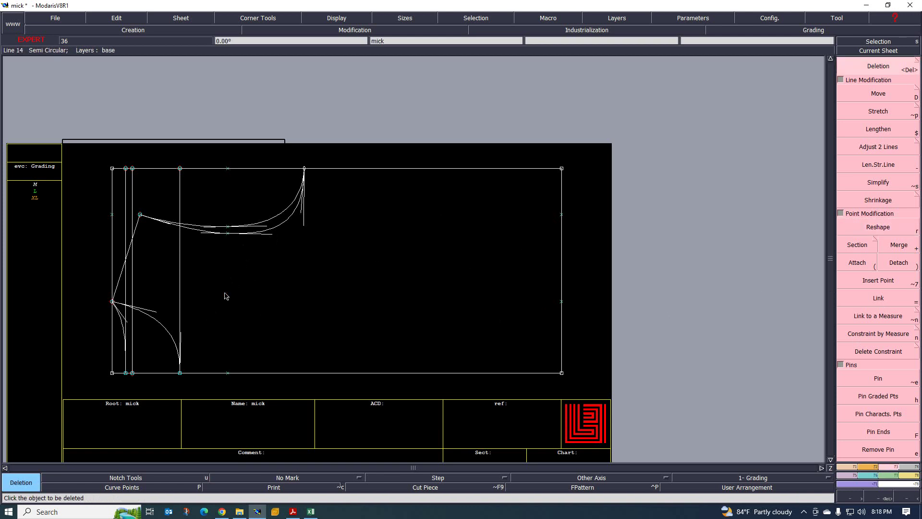
click(180, 276)
click(132, 277)
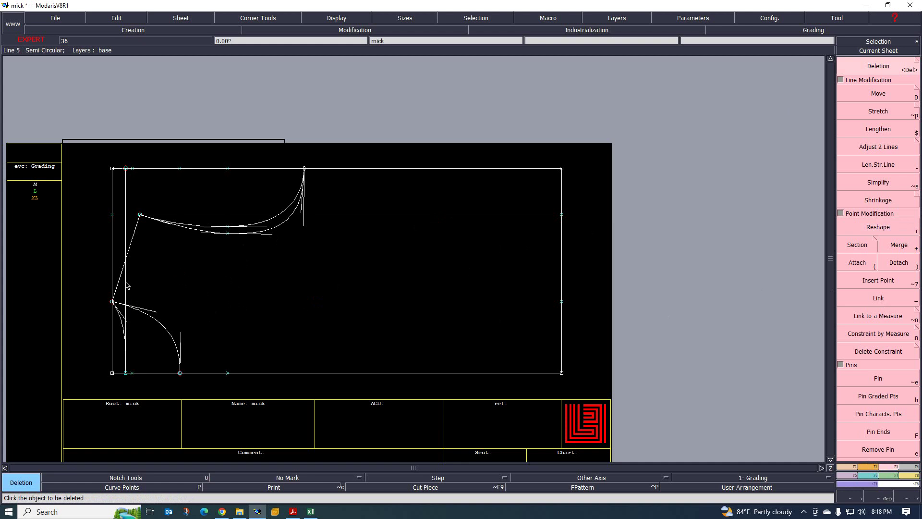
click(126, 286)
Step: Delete the leftover guide-line points along the body rectangle's side line, hem edge and centre line
click(125, 169)
click(132, 169)
click(180, 169)
click(228, 169)
scroll(303, 250, down, 1)
scroll(381, 248, up, 1)
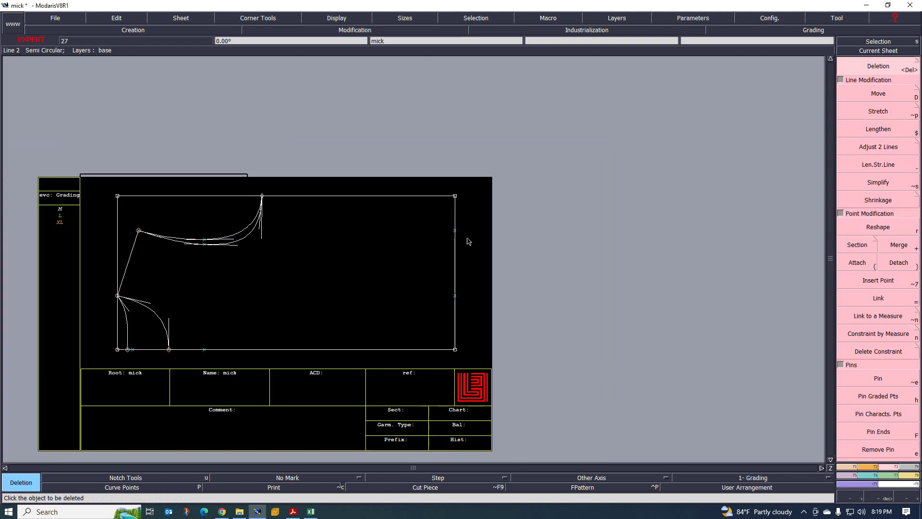
click(457, 296)
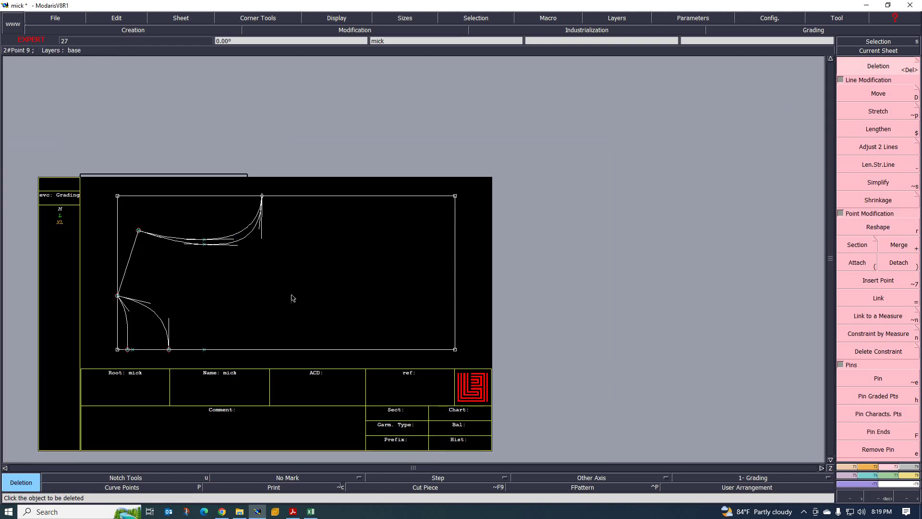
click(204, 349)
scroll(131, 351, up, 1)
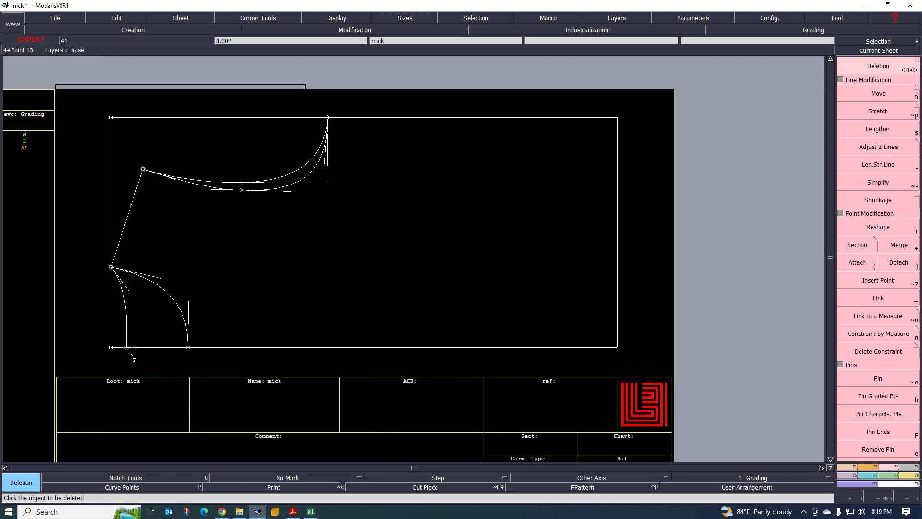
click(134, 351)
scroll(266, 290, down, 2)
scroll(249, 268, up, 1)
scroll(253, 253, down, 2)
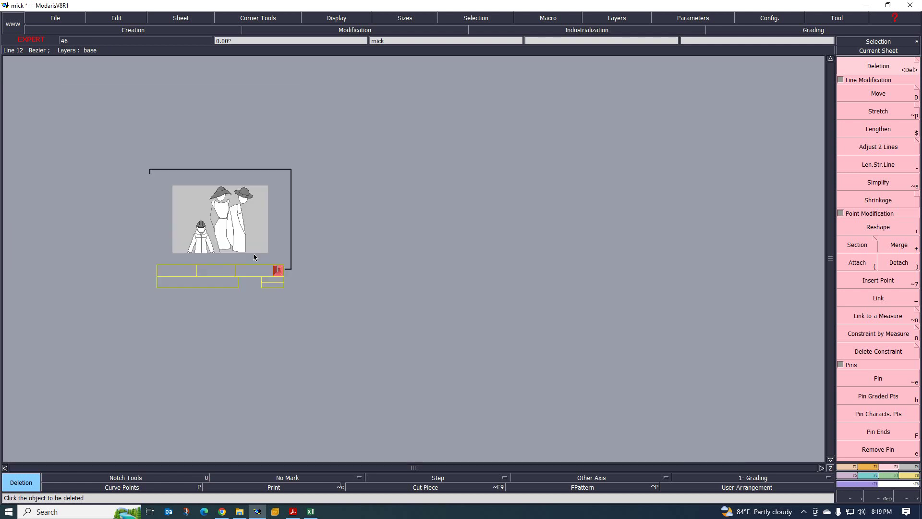
scroll(254, 257, up, 2)
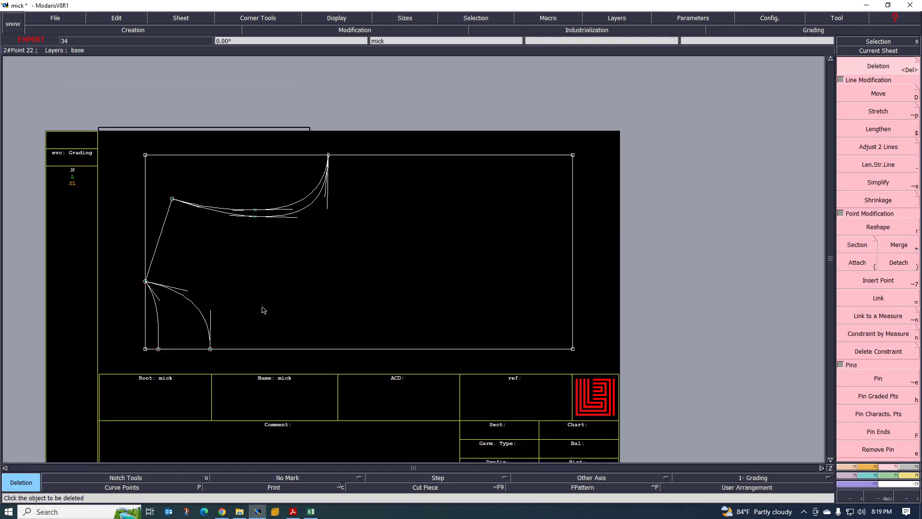
Step: Switch to Excel and examine the MICK measurement chart and its measuring diagrams, and return to Modaris
click(310, 512)
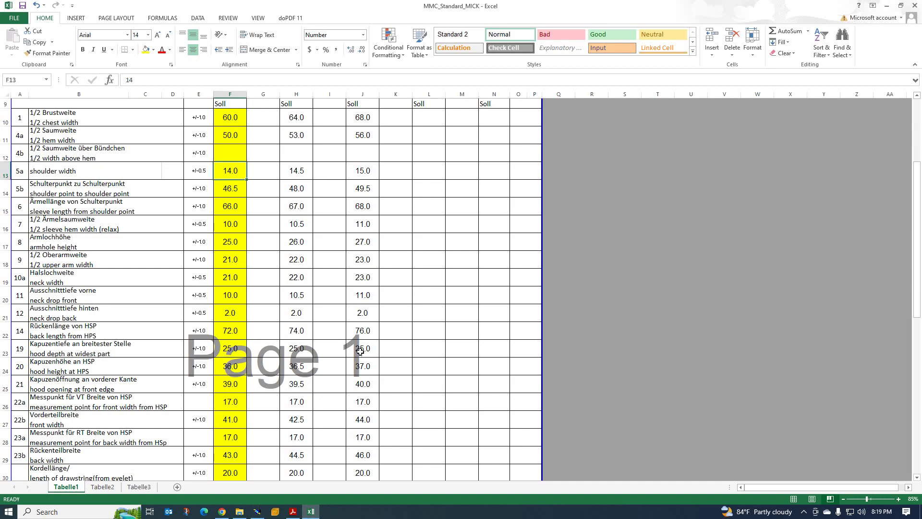
scroll(260, 323, down, 5)
scroll(260, 322, up, 5)
scroll(263, 317, down, 3)
scroll(280, 382, down, 3)
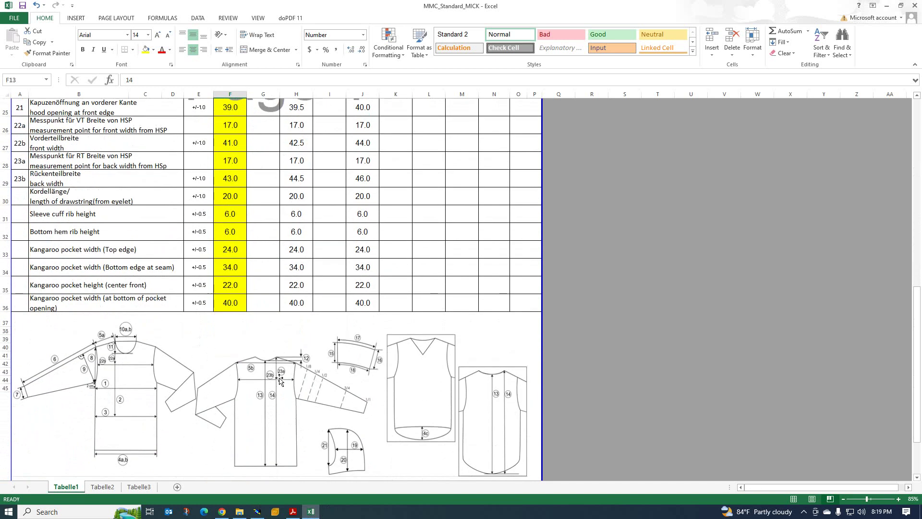
scroll(278, 379, up, 5)
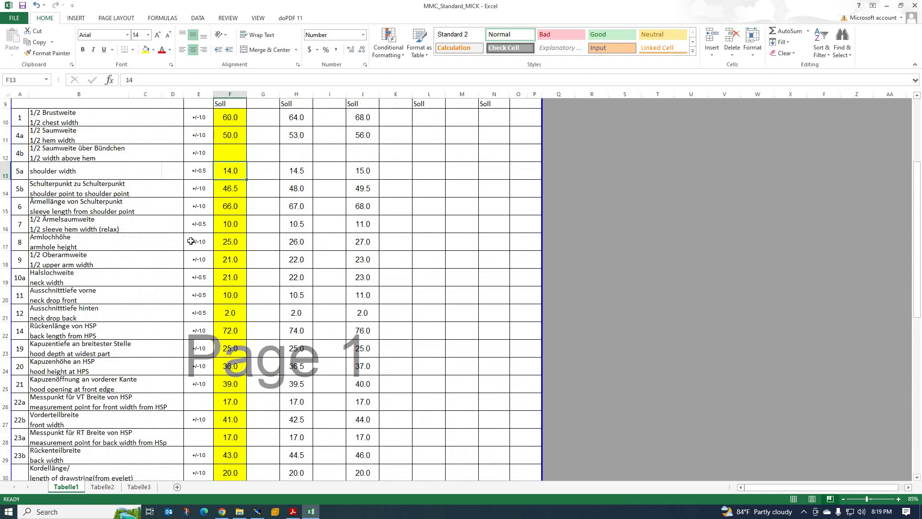
click(257, 512)
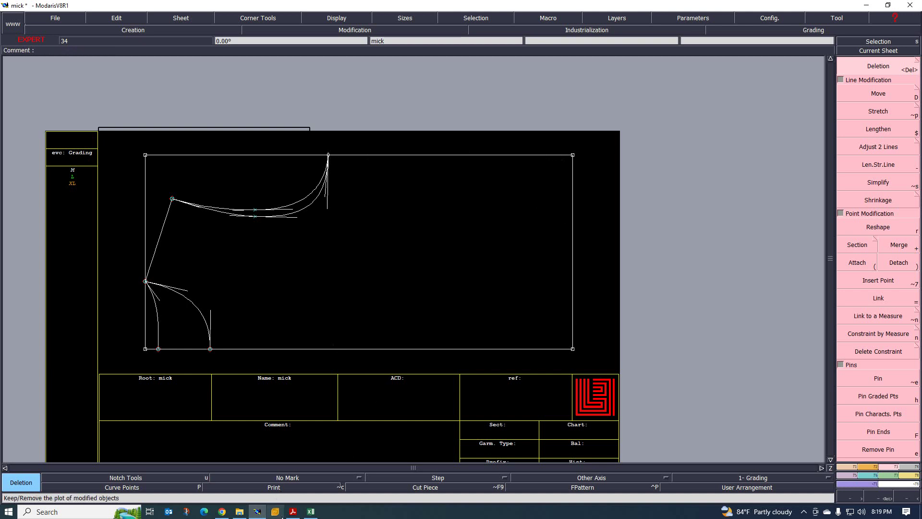
Step: Review the Excel measurement chart again and examine the hooded jacket designs in the design PDF
click(309, 512)
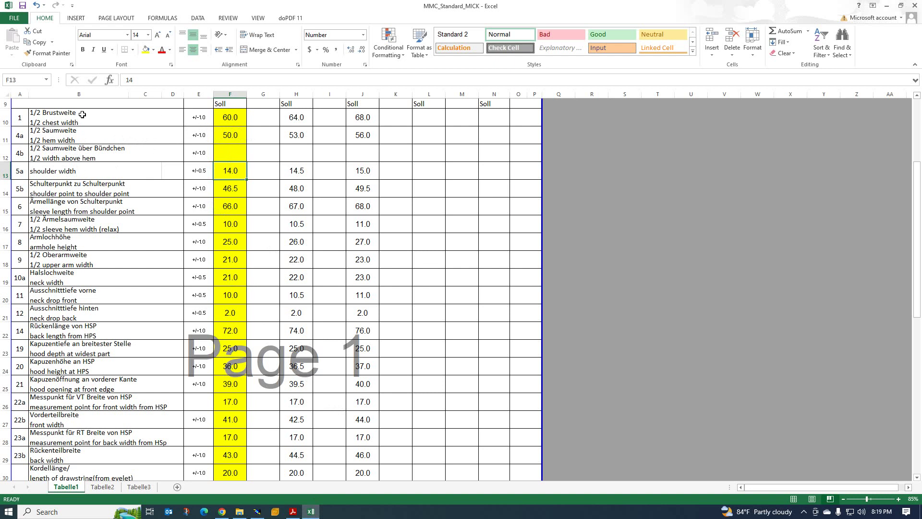
mouse_move(293, 512)
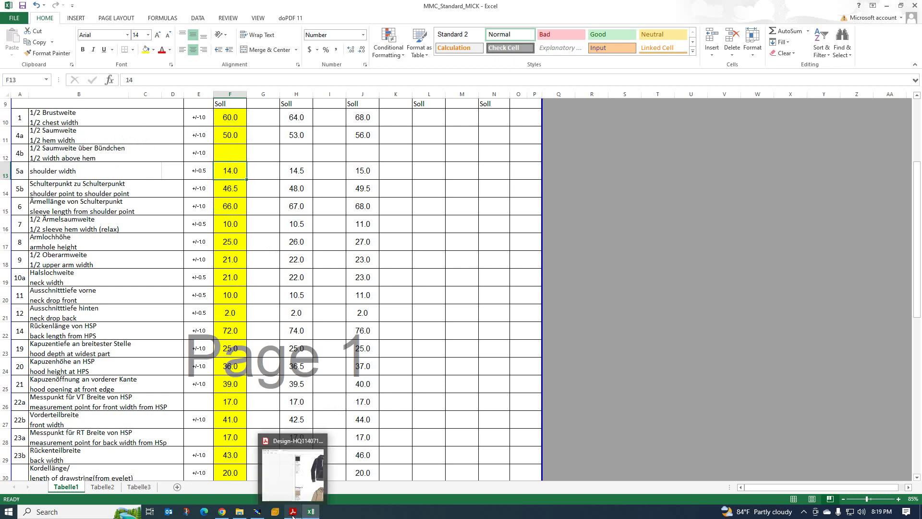
mouse_move(269, 473)
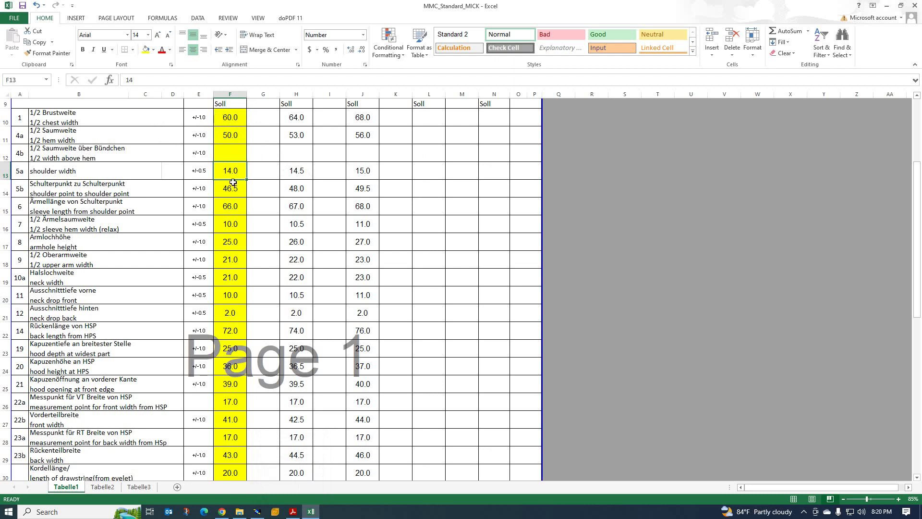
click(293, 512)
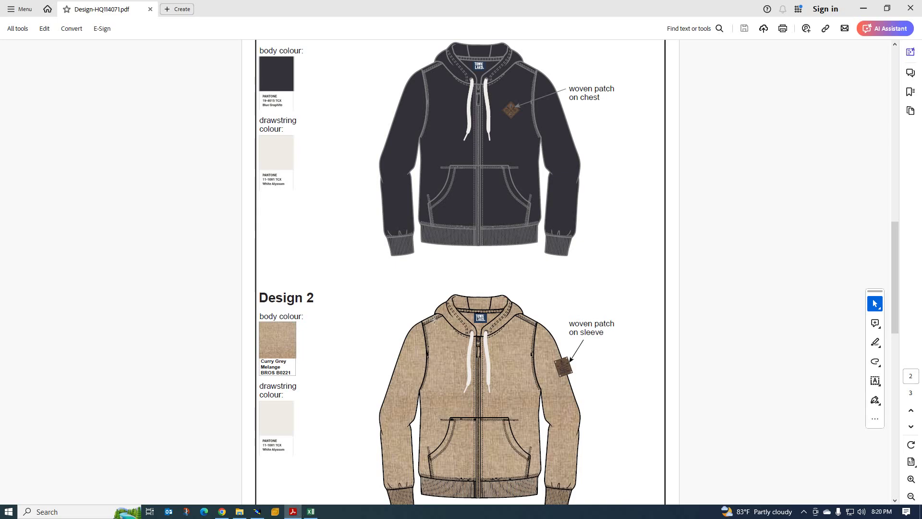
scroll(440, 235, down, 3)
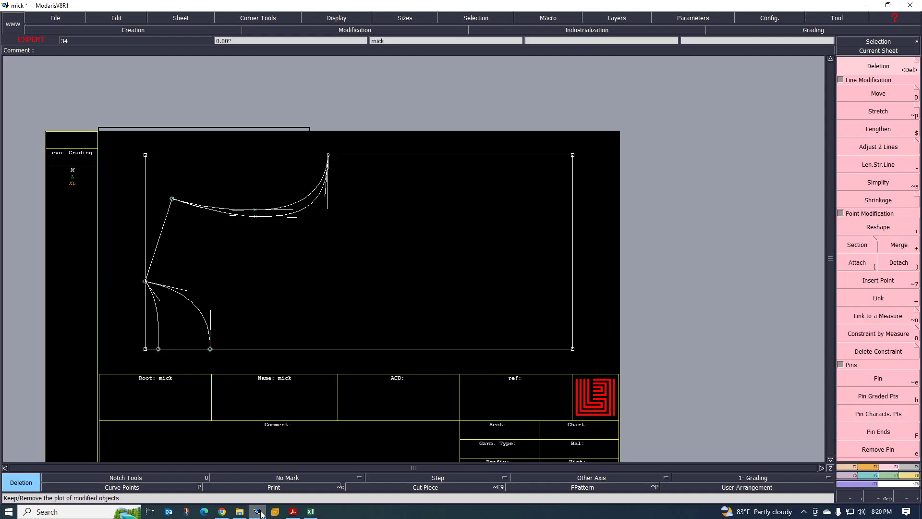
click(257, 511)
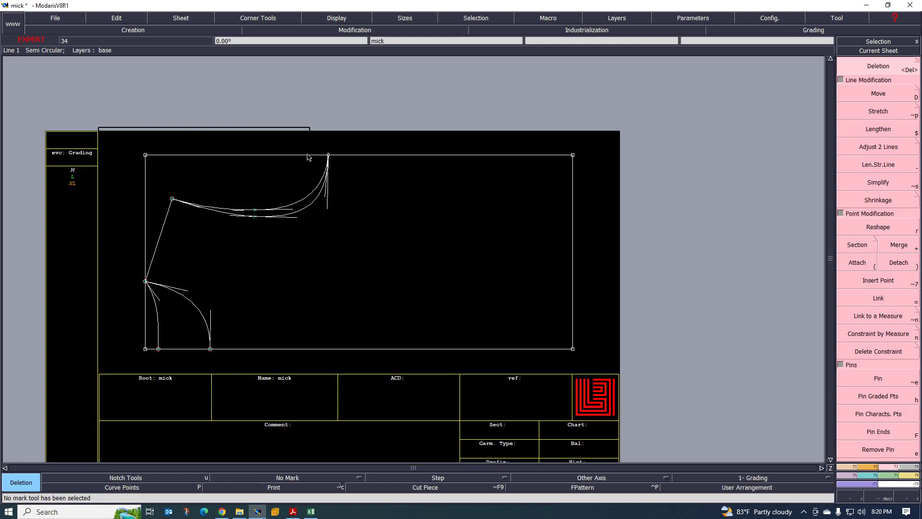
Step: Delete the body rectangle's full-length side line and its neck-end edge, together with their leftover corner point
click(281, 155)
click(146, 176)
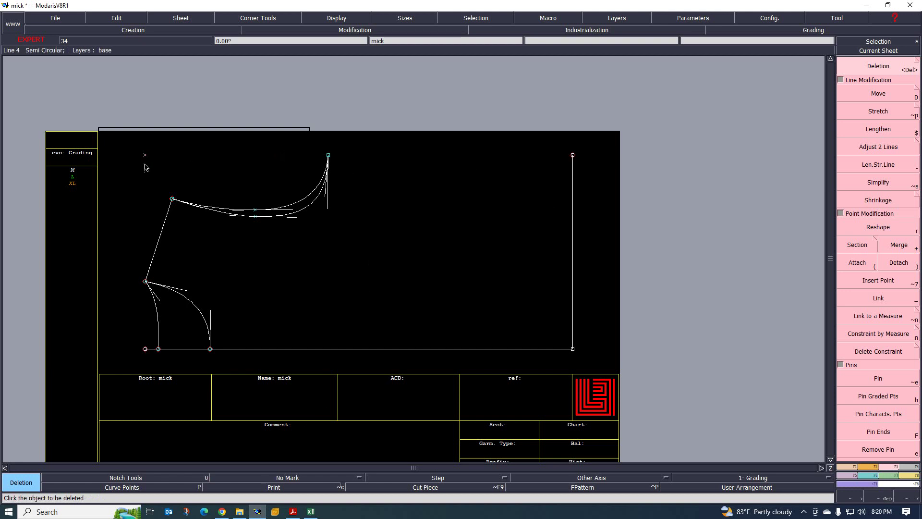
click(146, 155)
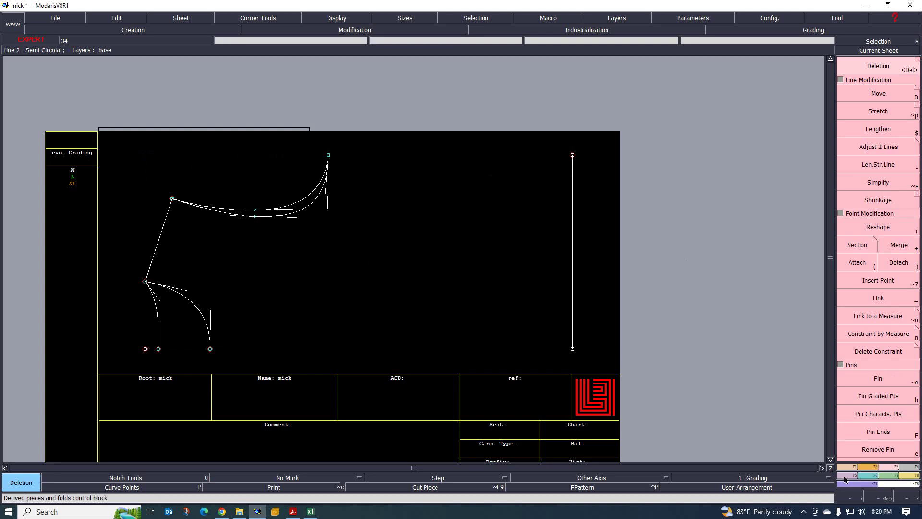
Step: Draw a straight side seam line from the underarm point to the hem corner
key(F1)
click(873, 259)
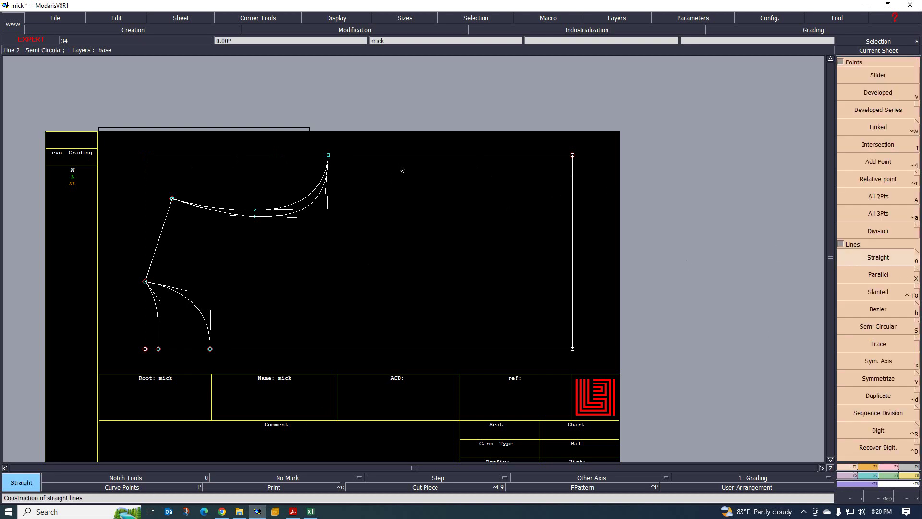
click(328, 154)
click(573, 155)
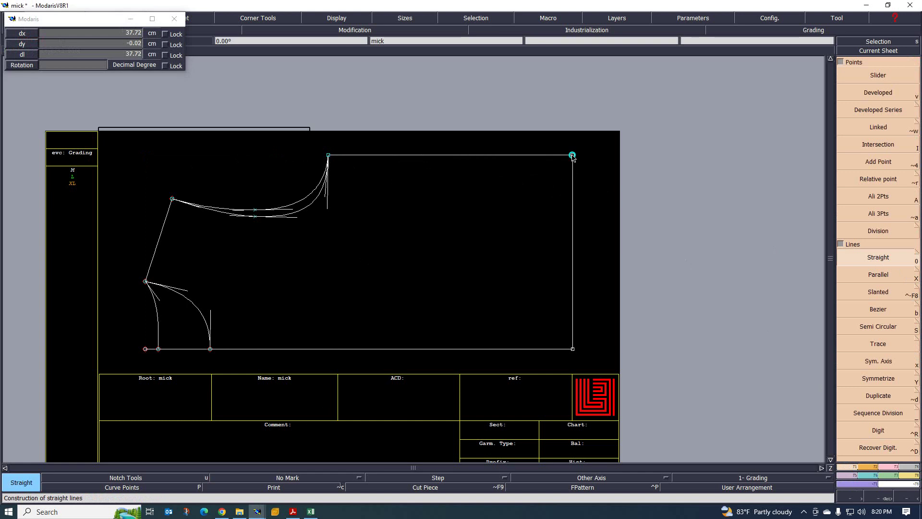
scroll(363, 247, down, 3)
scroll(370, 255, up, 2)
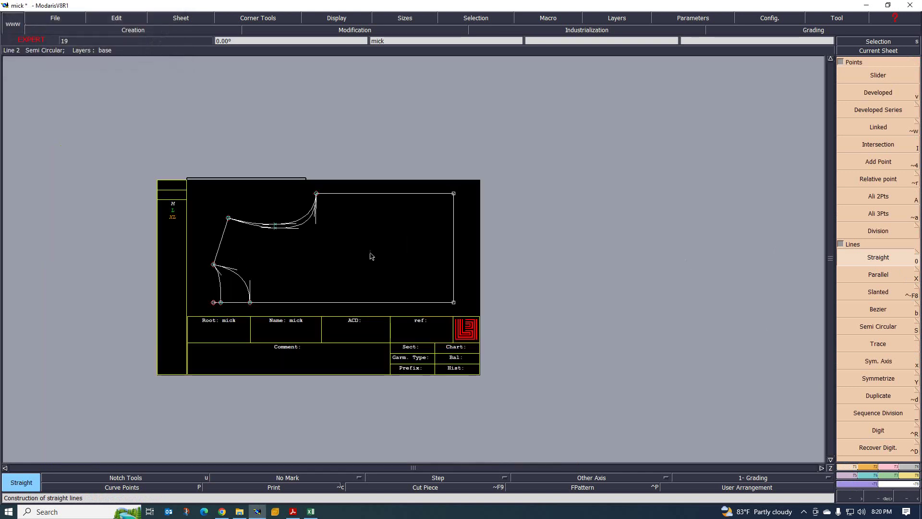
scroll(333, 258, down, 3)
scroll(354, 257, up, 2)
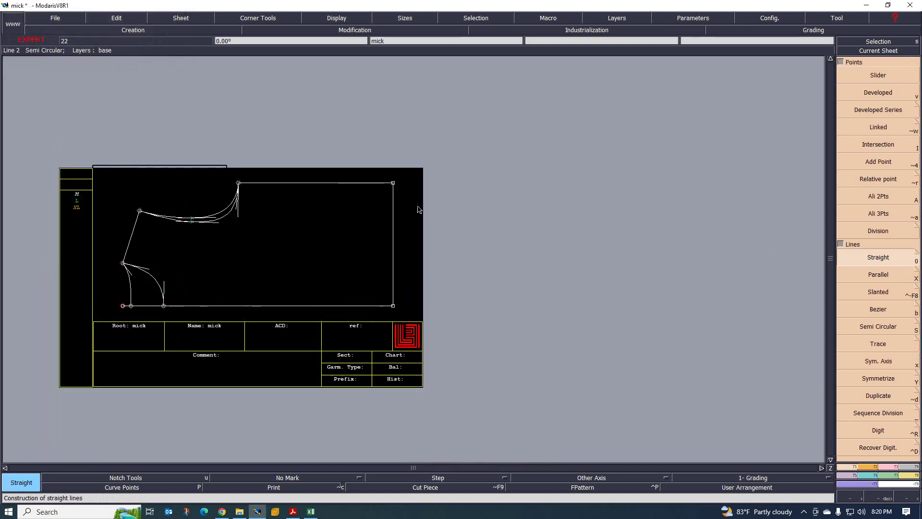
scroll(304, 243, down, 2)
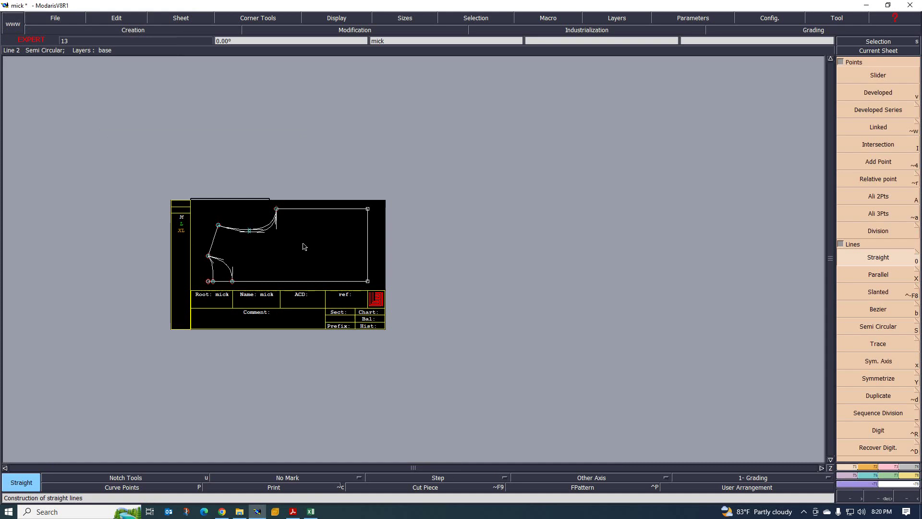
scroll(280, 247, up, 1)
scroll(288, 245, up, 2)
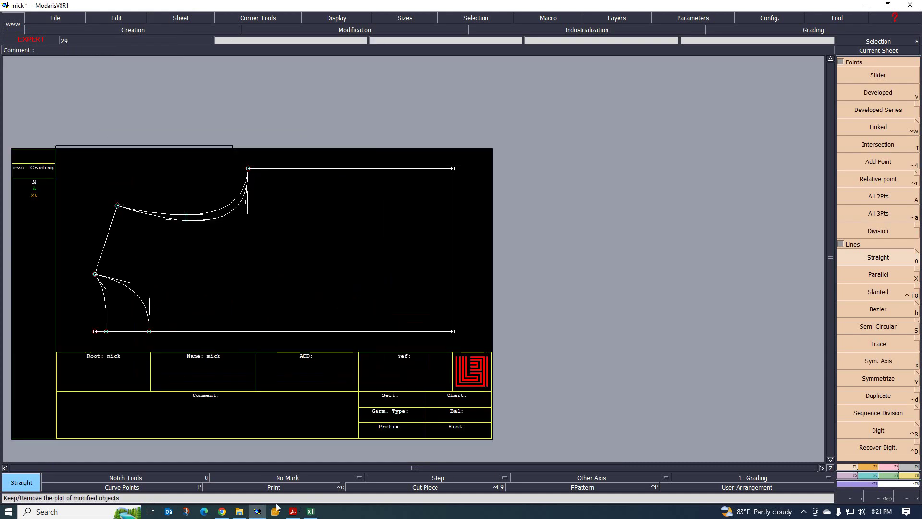
mouse_move(294, 514)
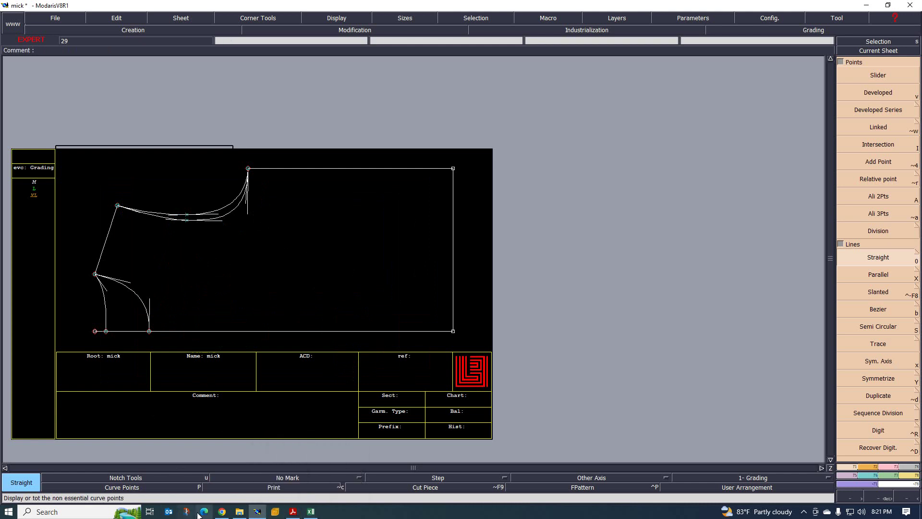
click(262, 516)
click(262, 515)
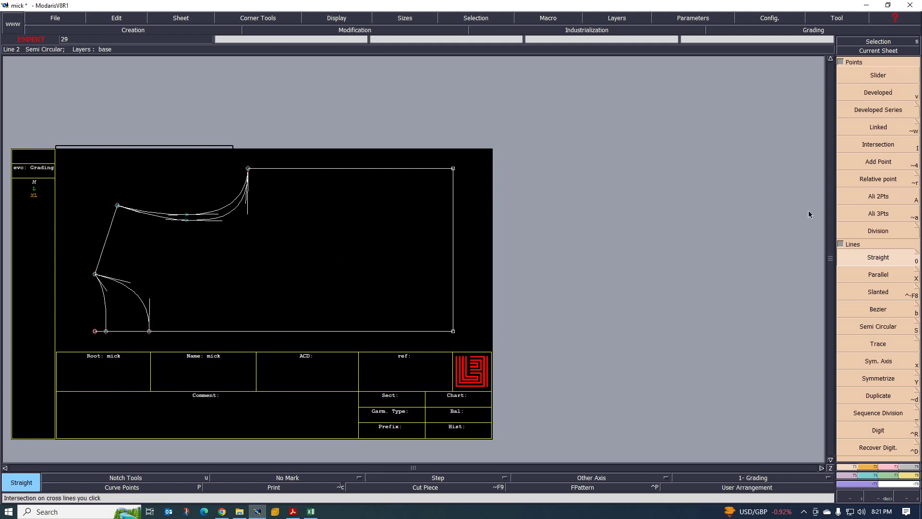
Step: Draw a rectangle beside the body pattern with a width of 12 cm and a height of -50 cm
click(872, 466)
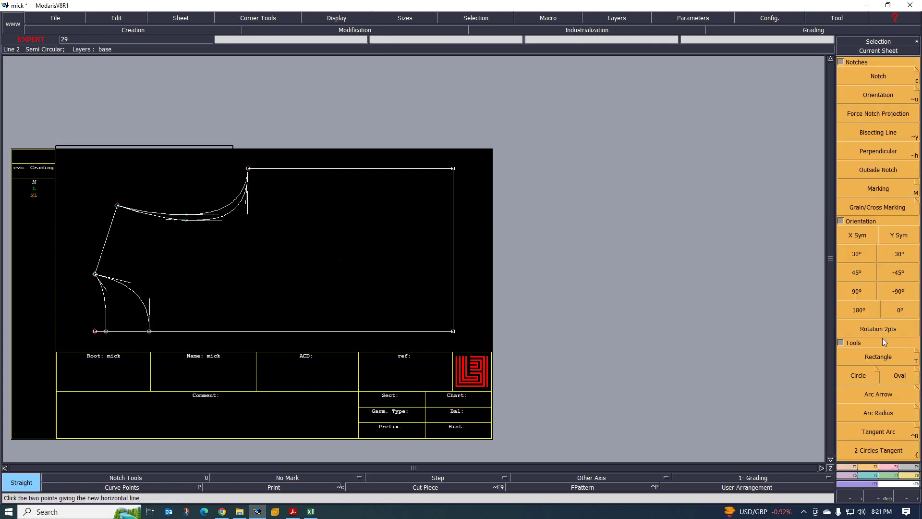
click(872, 357)
click(523, 135)
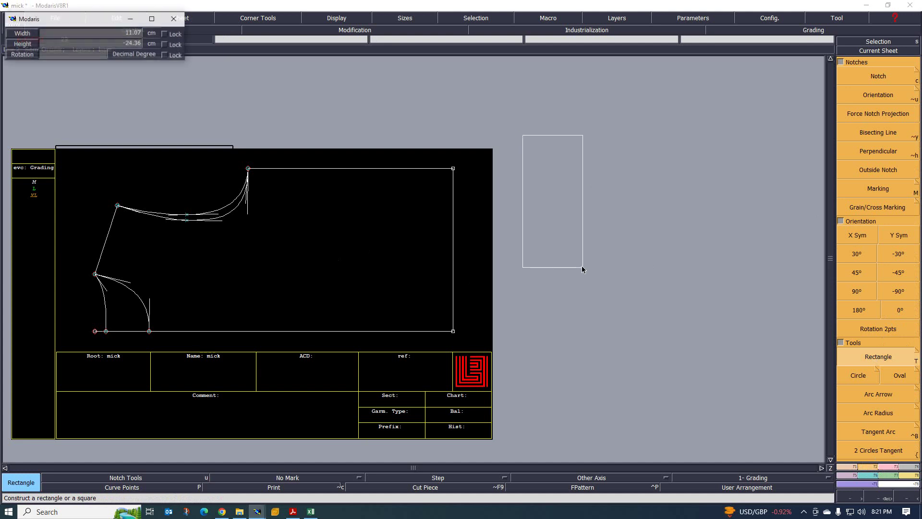
text(66.00)
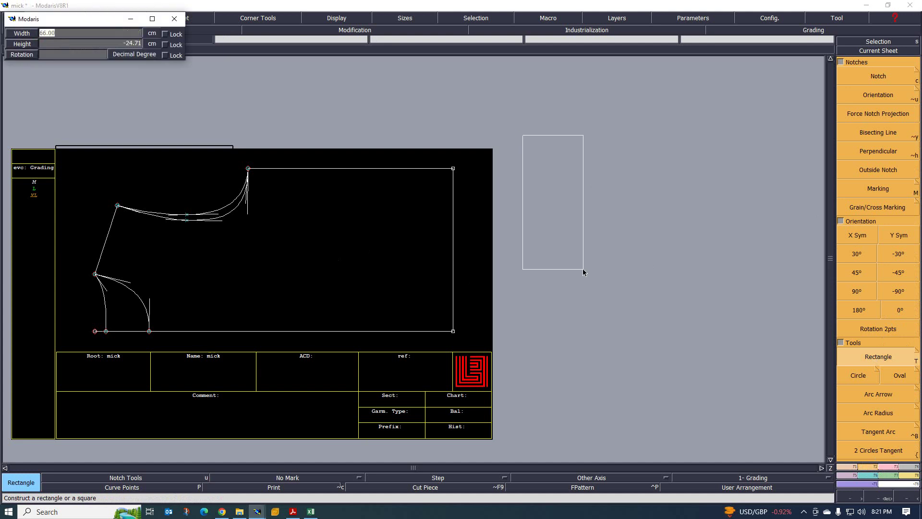
text(12)
key(Tab)
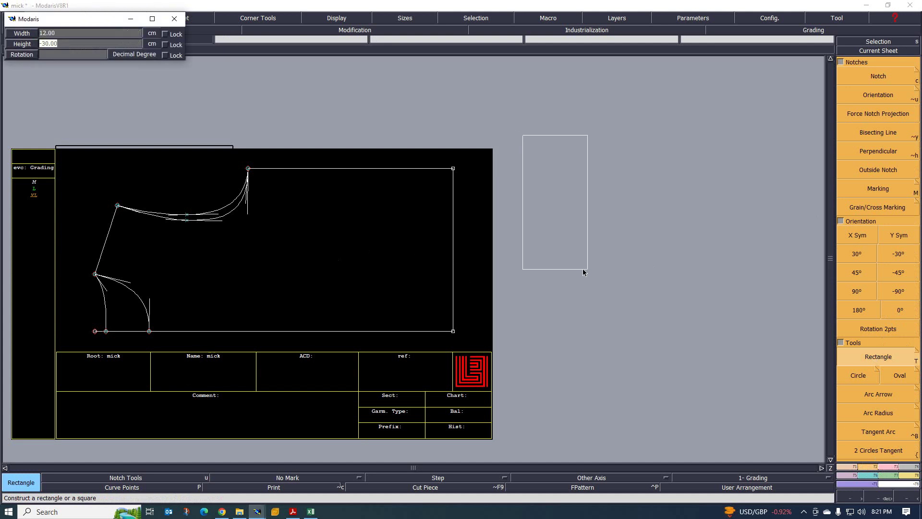
key(BackSpace)
text(-50)
key(Return)
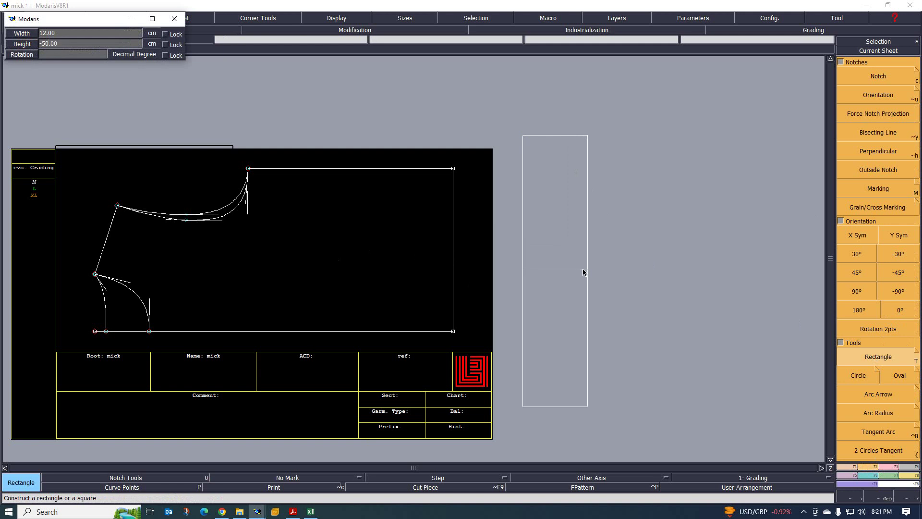
key(Return)
scroll(498, 279, up, 1)
Step: Move the whole new rectangle upward until its lower edge is about level with the body's long straight edge
drag(504, 185, 598, 366)
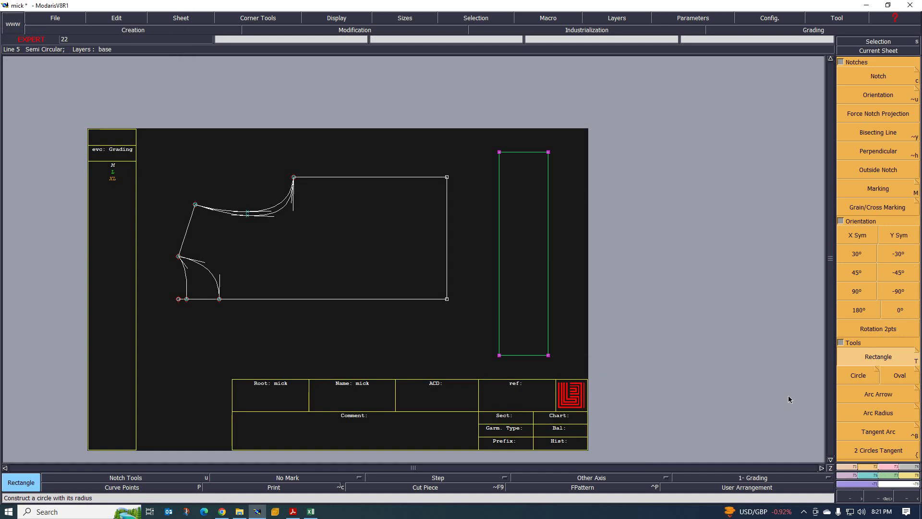
key(m)
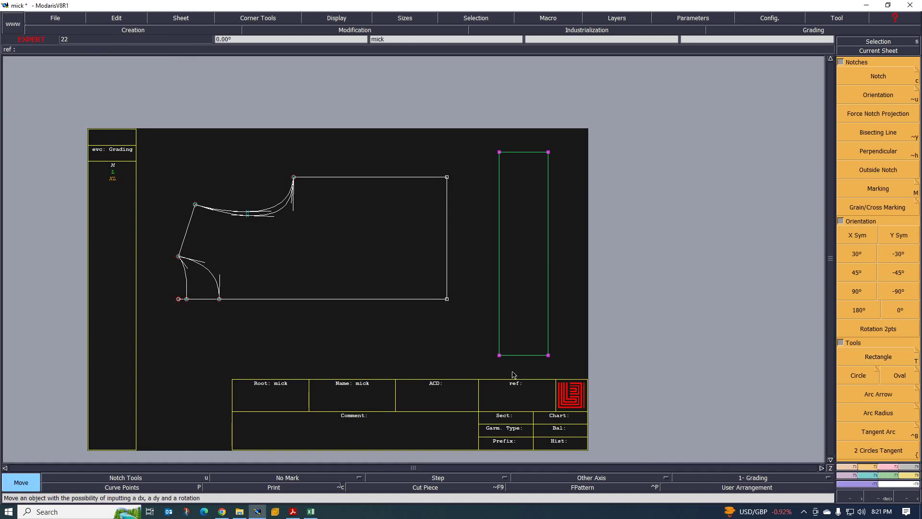
click(513, 355)
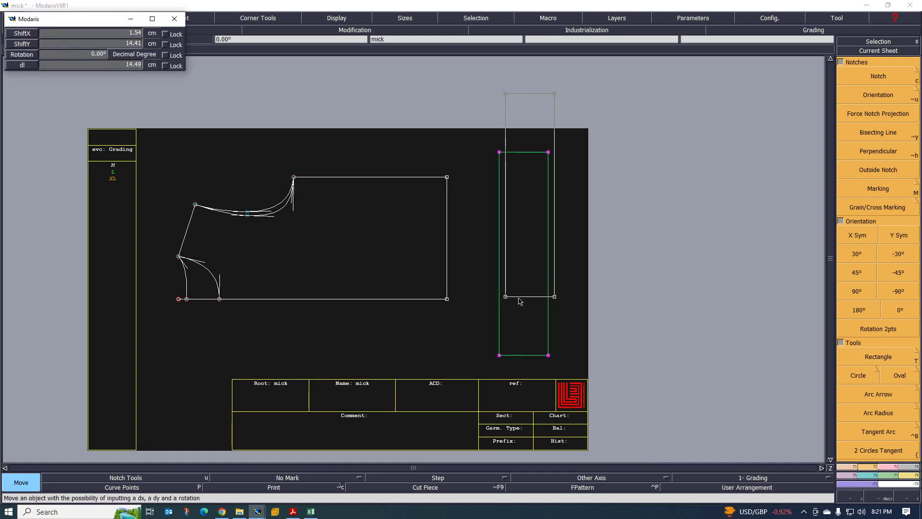
click(517, 299)
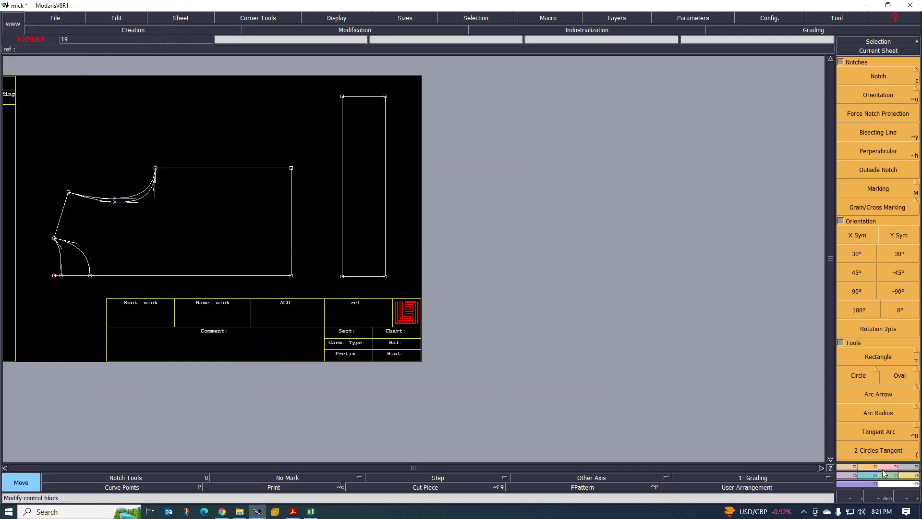
click(892, 466)
click(888, 95)
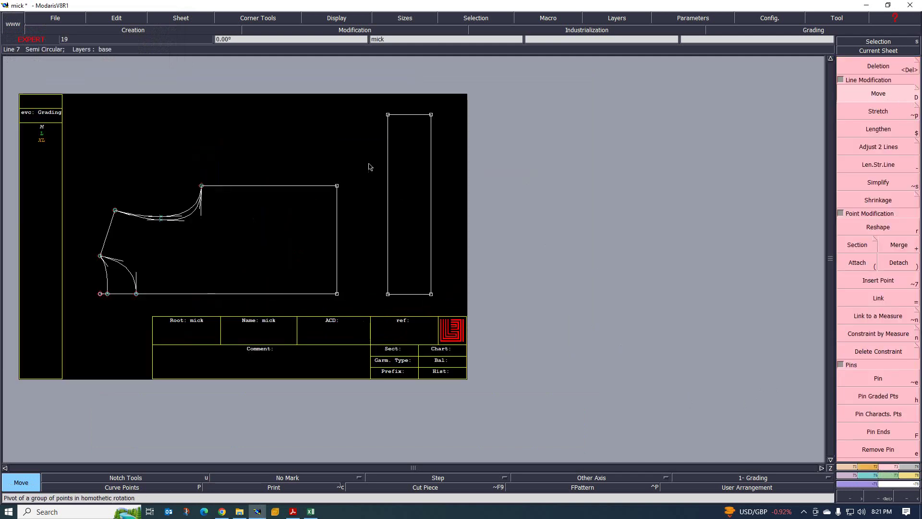
drag(352, 102, 467, 308)
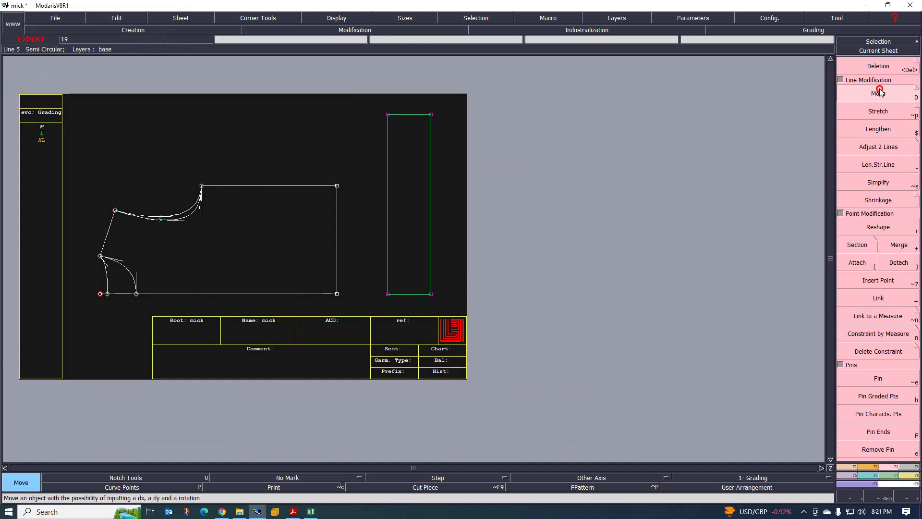
click(410, 297)
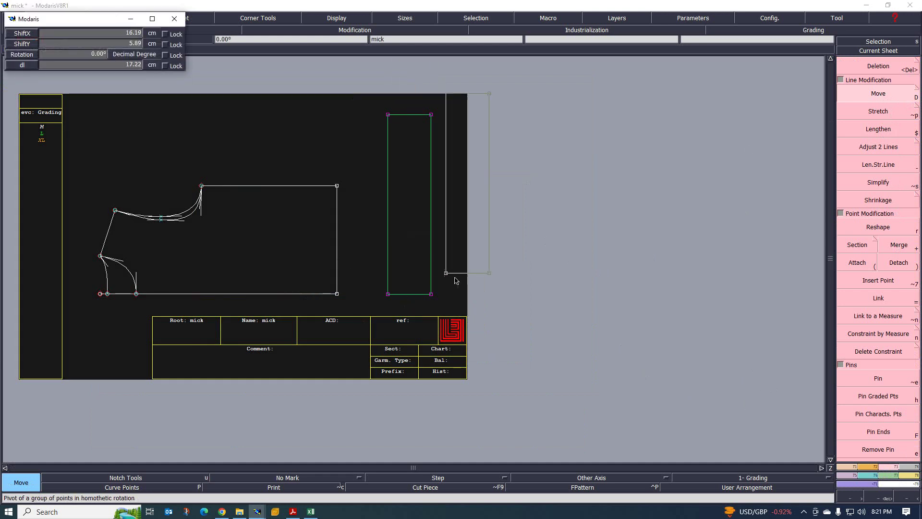
key(Escape)
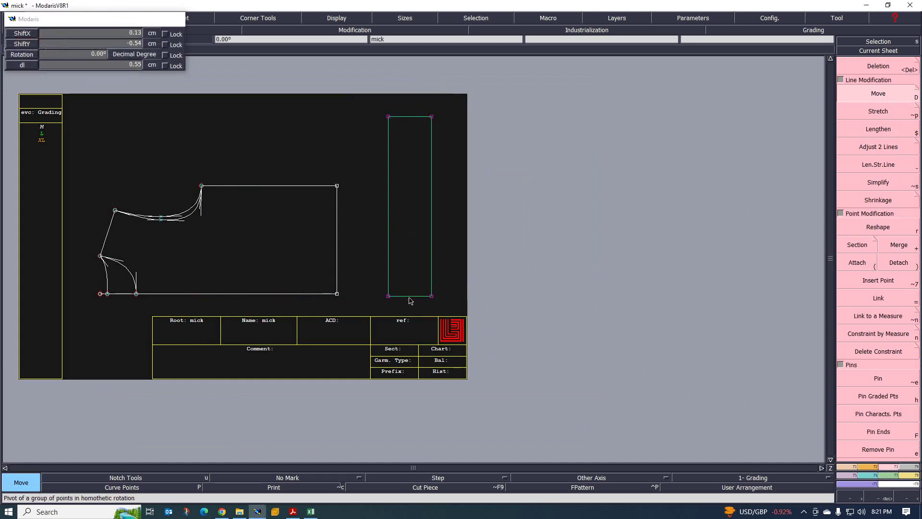
scroll(477, 290, down, 2)
scroll(361, 259, up, 2)
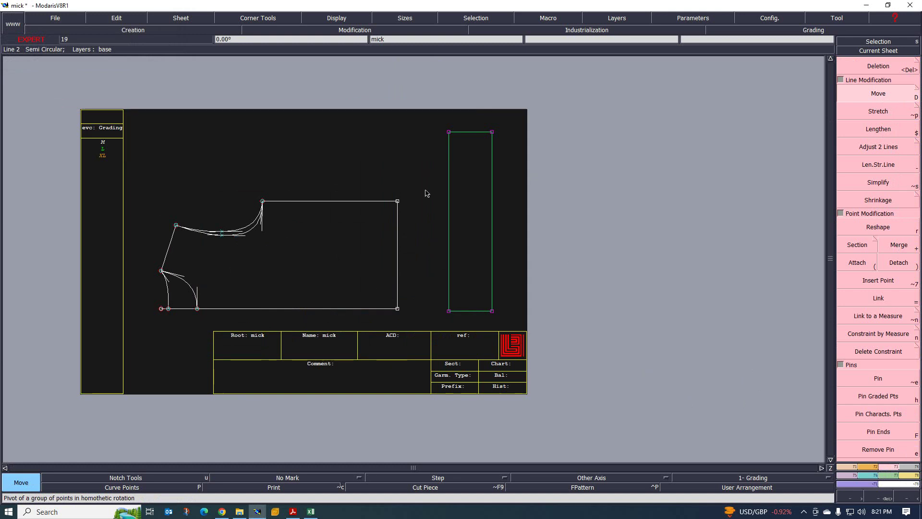
click(484, 282)
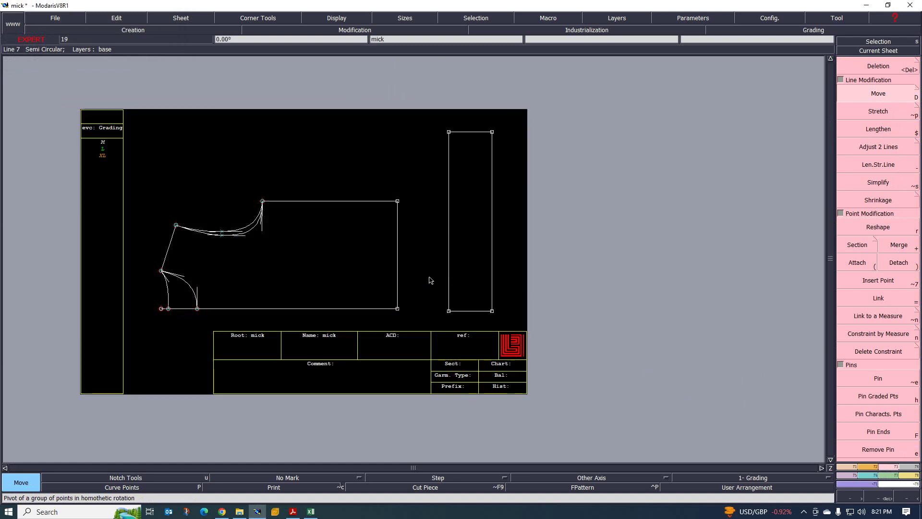
scroll(426, 274, up, 1)
scroll(406, 286, down, 1)
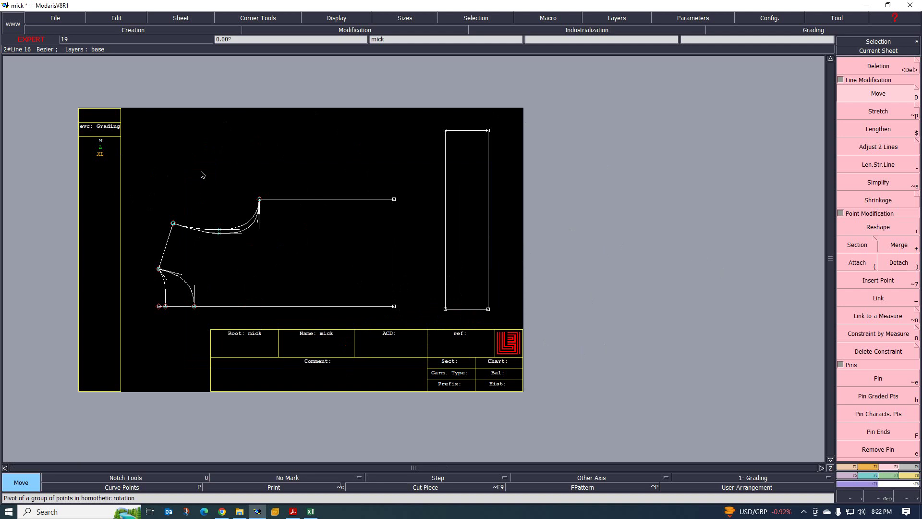
Step: Arrange the model image sheet and the pattern sheet side by side, with the image sheet before the pattern sheet
key(Escape)
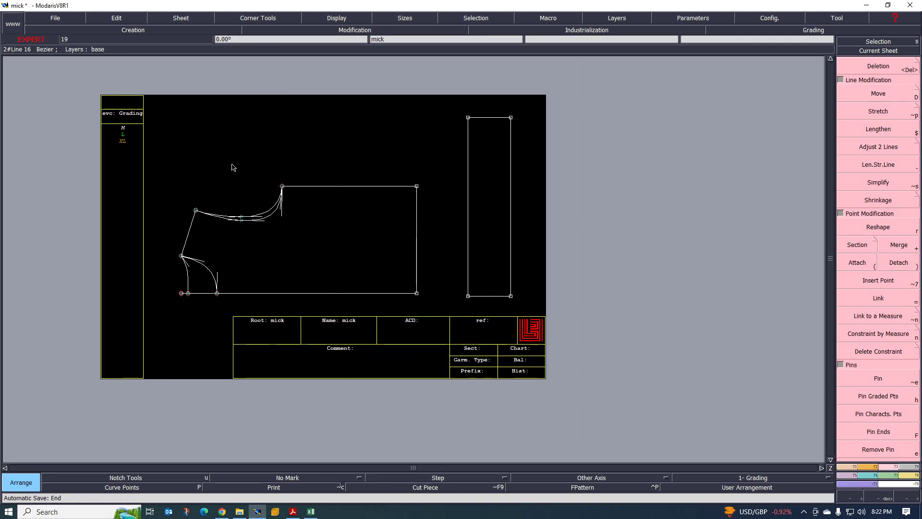
drag(232, 165, 177, 177)
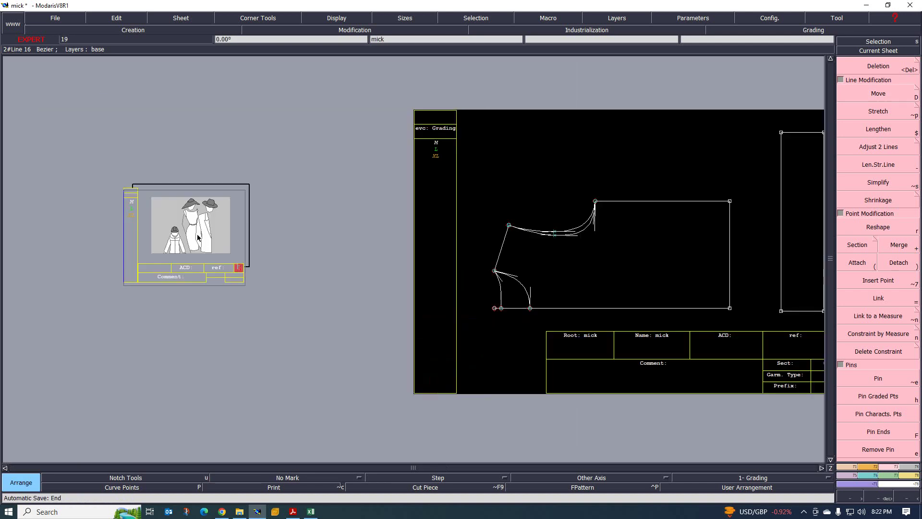
drag(202, 220, 151, 184)
drag(560, 267, 258, 251)
drag(397, 260, 584, 242)
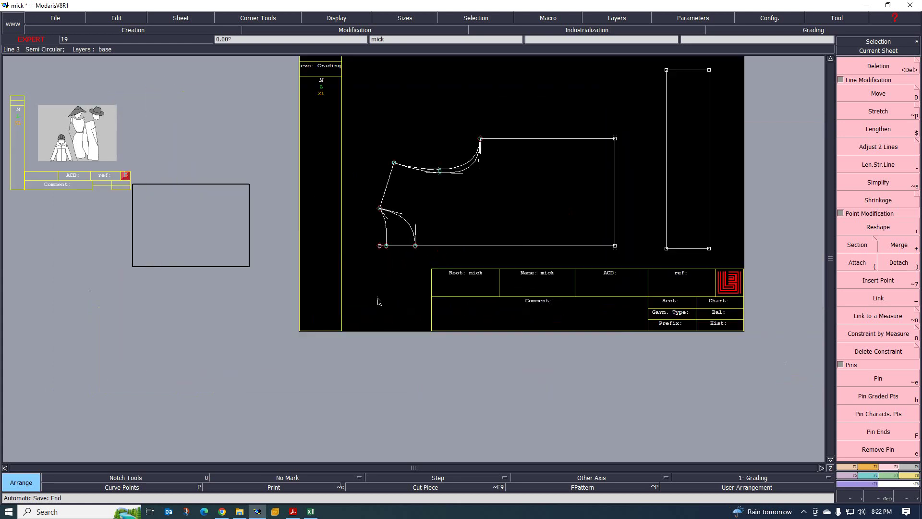
drag(574, 200, 377, 273)
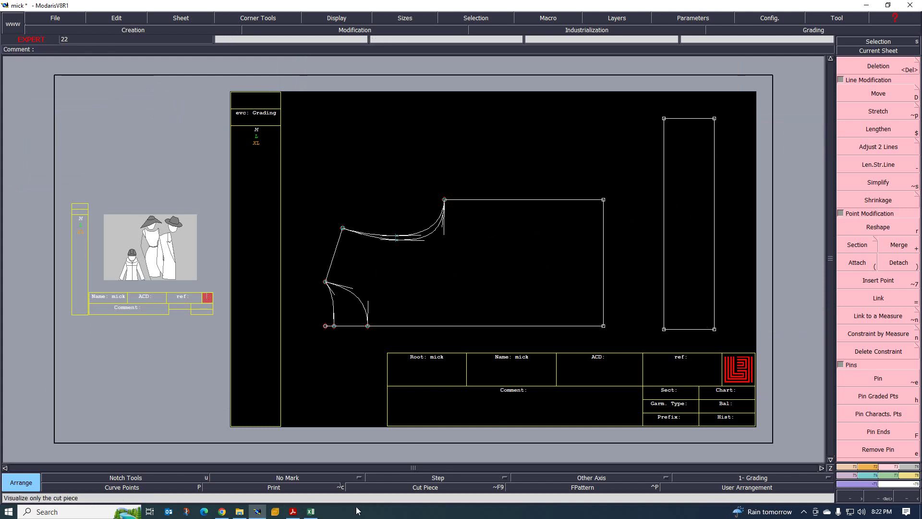
Step: Switch to Excel and examine the size M body, sleeve, hood and pocket measurements, and return to Modaris
click(311, 511)
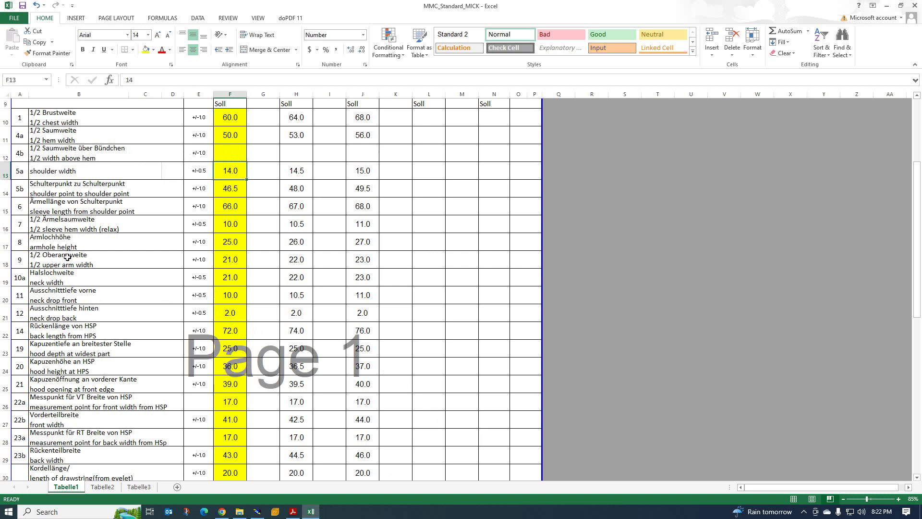
scroll(84, 353, down, 3)
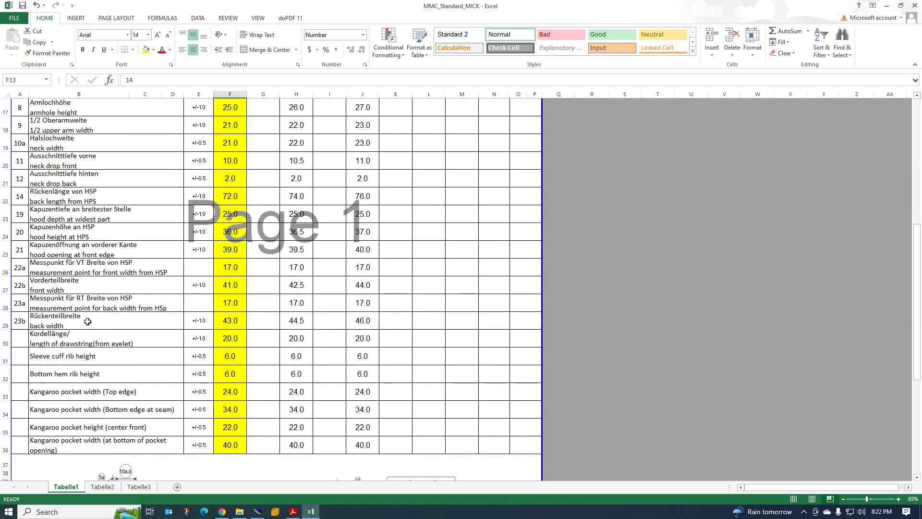
scroll(69, 194, up, 6)
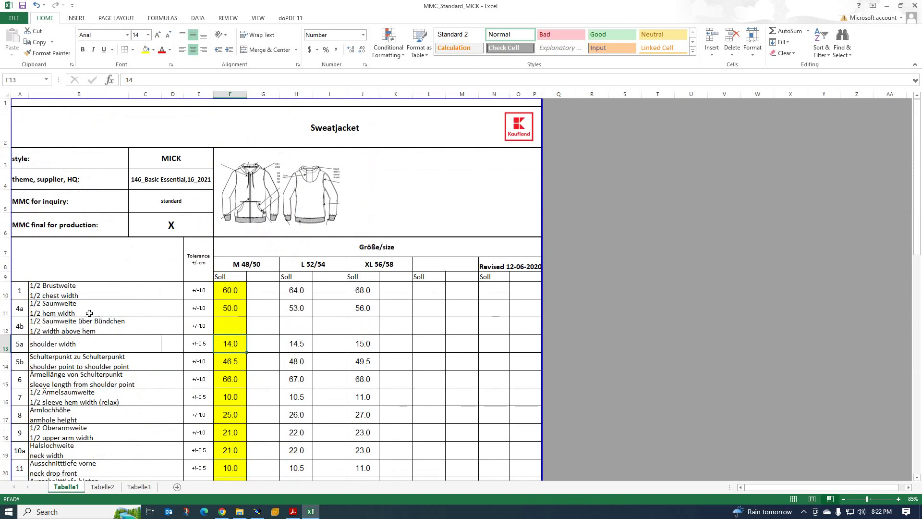
scroll(90, 312, down, 6)
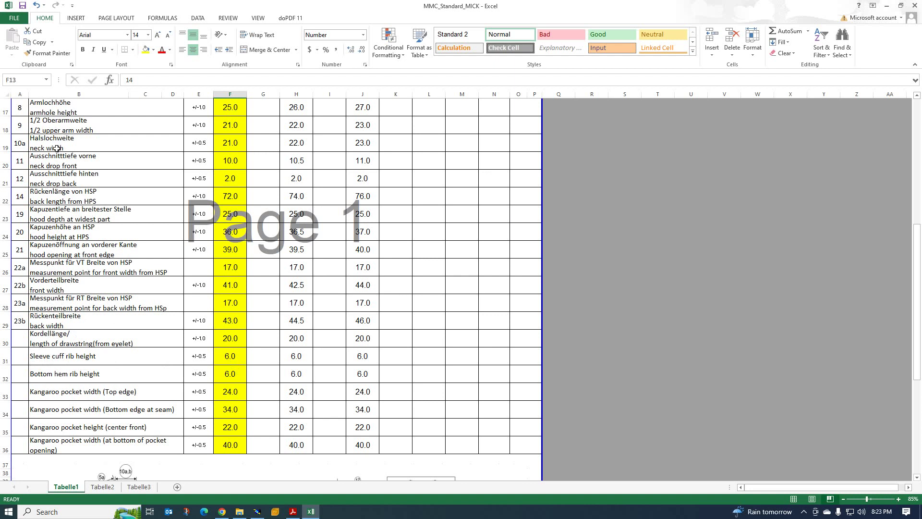
scroll(64, 149, up, 3)
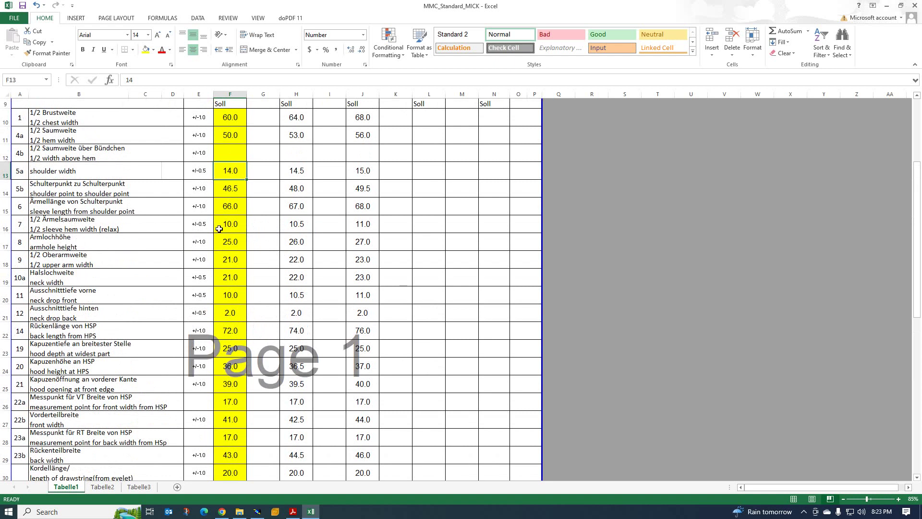
click(257, 511)
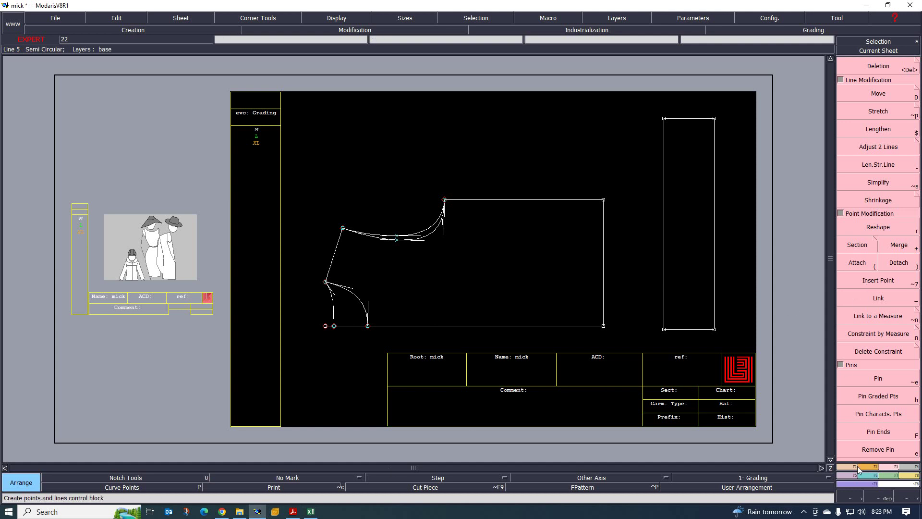
Step: Create a parallel of the narrow rectangle's lower short edge inside the rectangle, at a distance of -10 cm
key(shift+x)
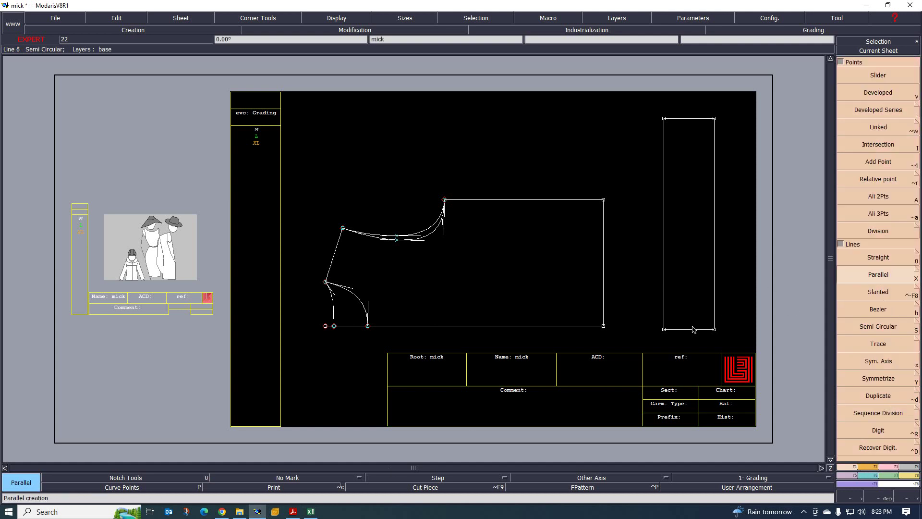
click(693, 330)
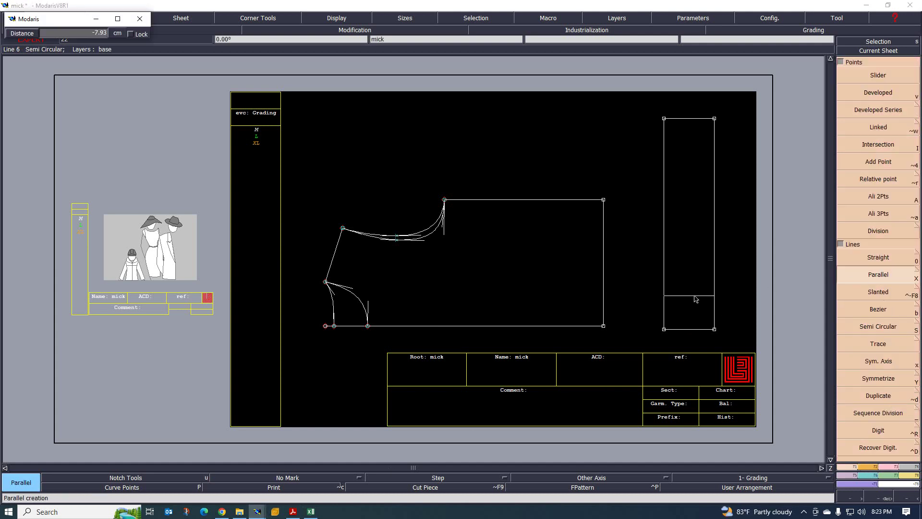
text(-10)
key(Return)
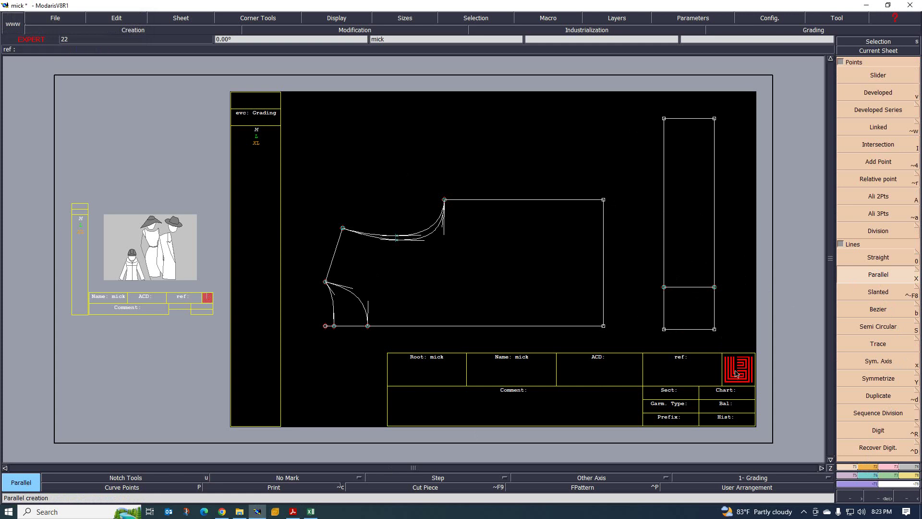
scroll(695, 311, down, 2)
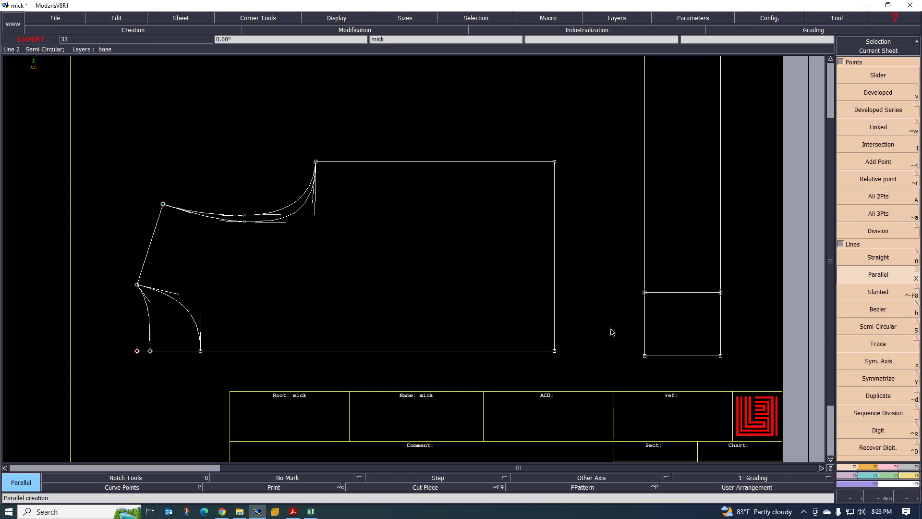
scroll(656, 284, up, 2)
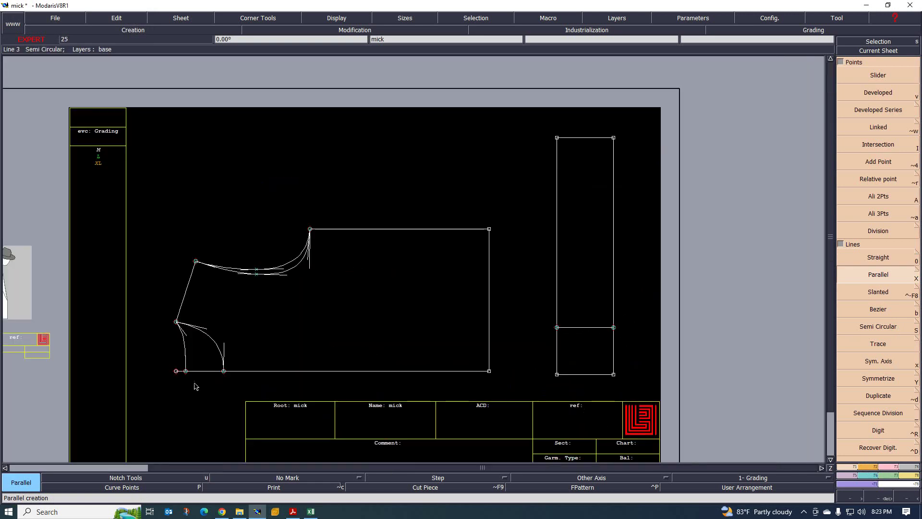
Step: Switch to the design PDF and examine the coloured jacket designs and the front and back technical sketches
click(293, 512)
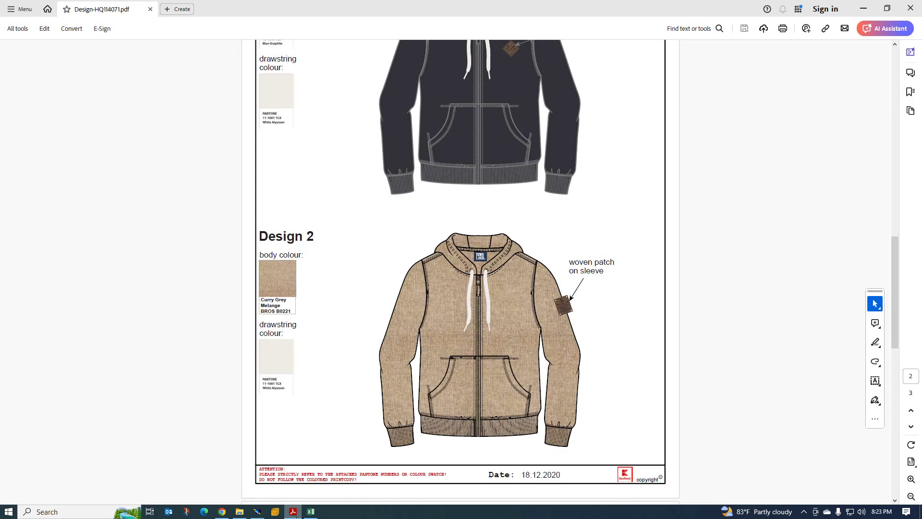
scroll(434, 342, up, 6)
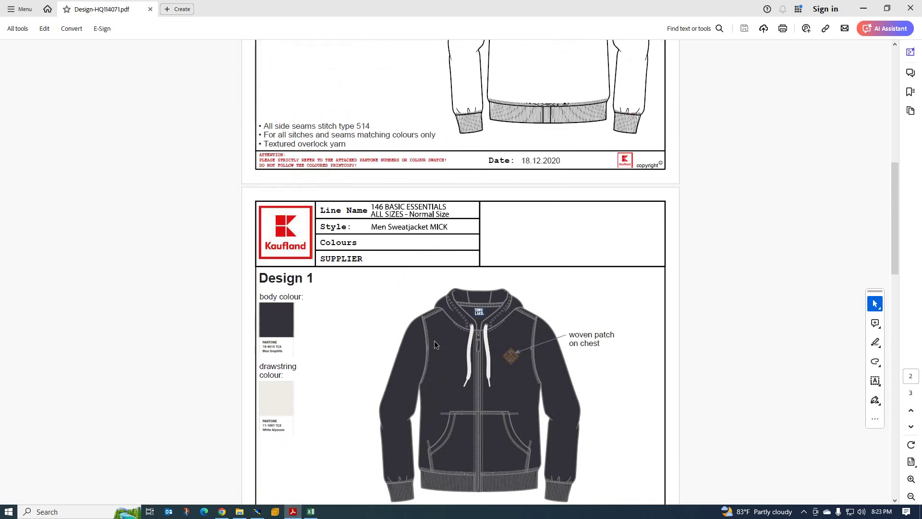
scroll(434, 342, up, 5)
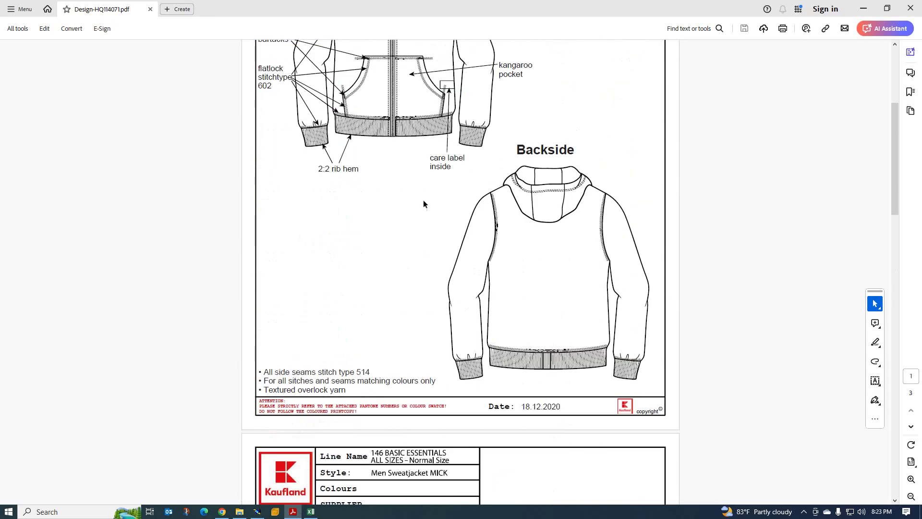
scroll(424, 204, up, 2)
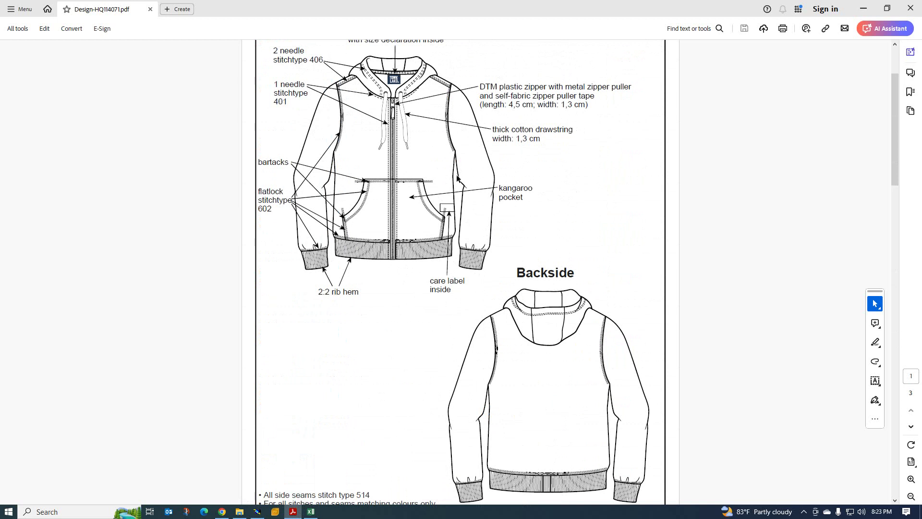
Step: Examine the technical sketches in the design PDF and the size M measurements in the Excel chart, and return to Modaris
scroll(344, 290, down, 5)
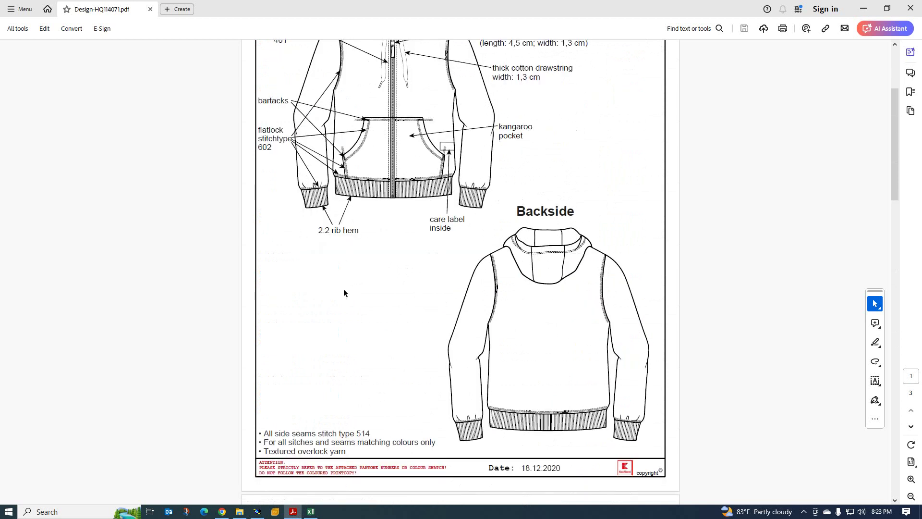
click(257, 512)
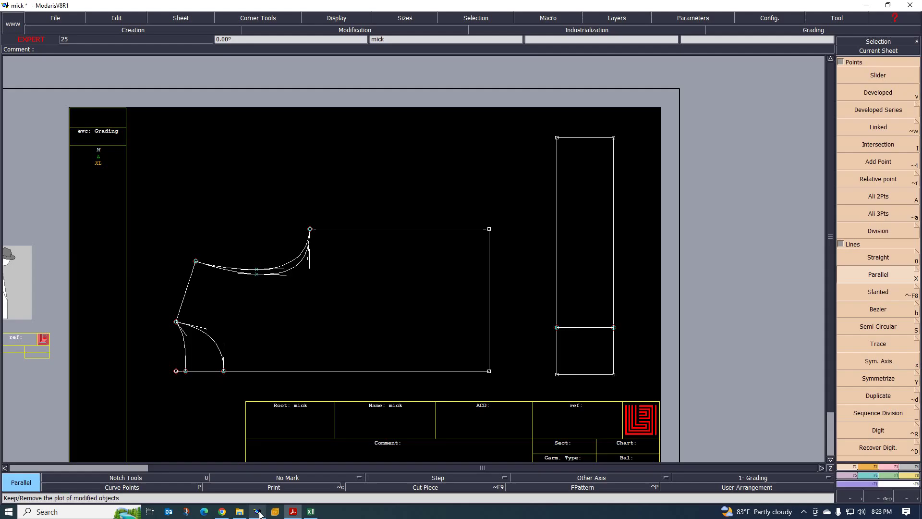
click(310, 511)
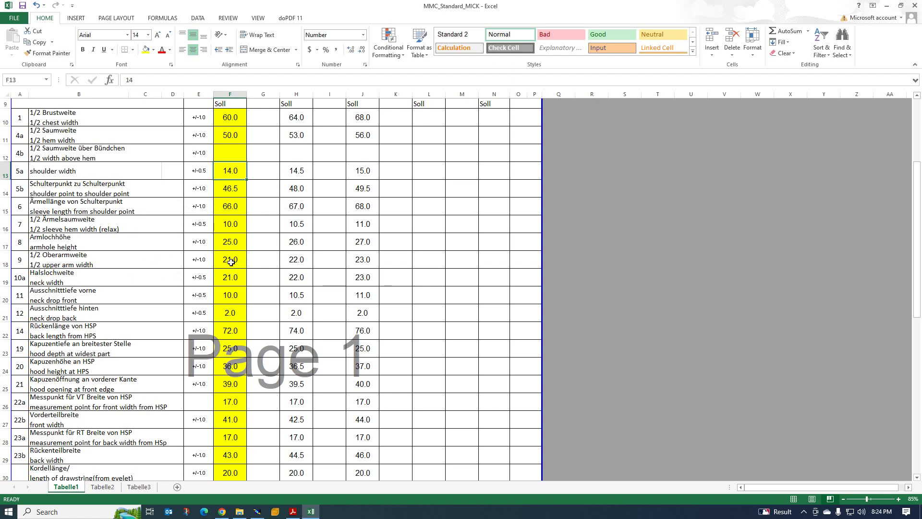
click(262, 510)
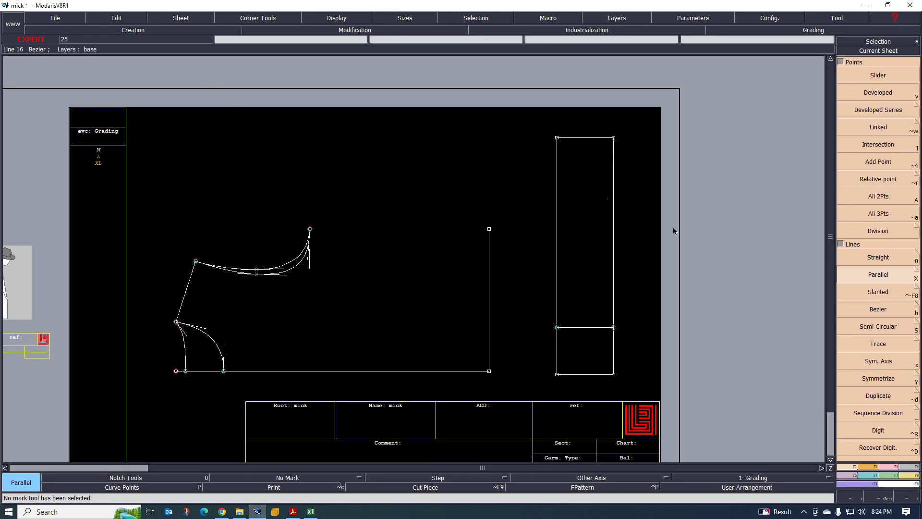
Step: Draw a rectangle above the body piece with a width of 60 cm and a height of -21 cm
click(876, 466)
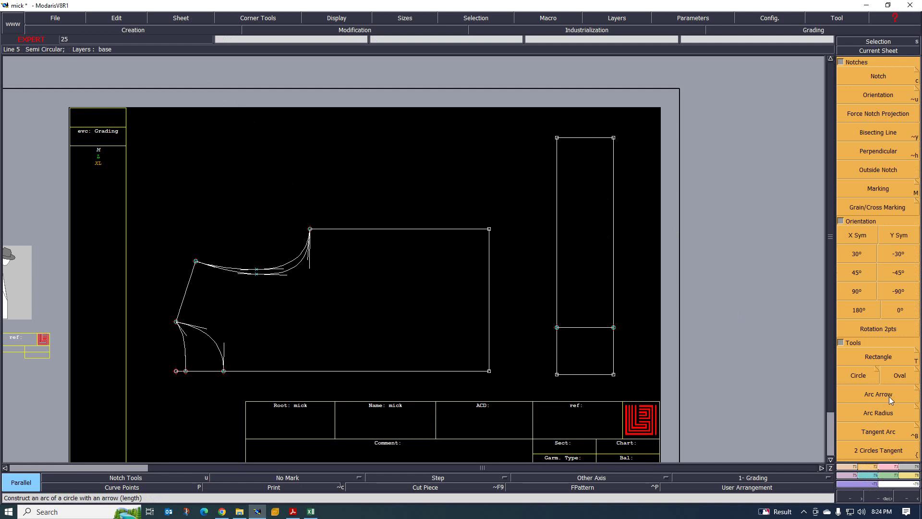
click(878, 356)
click(188, 86)
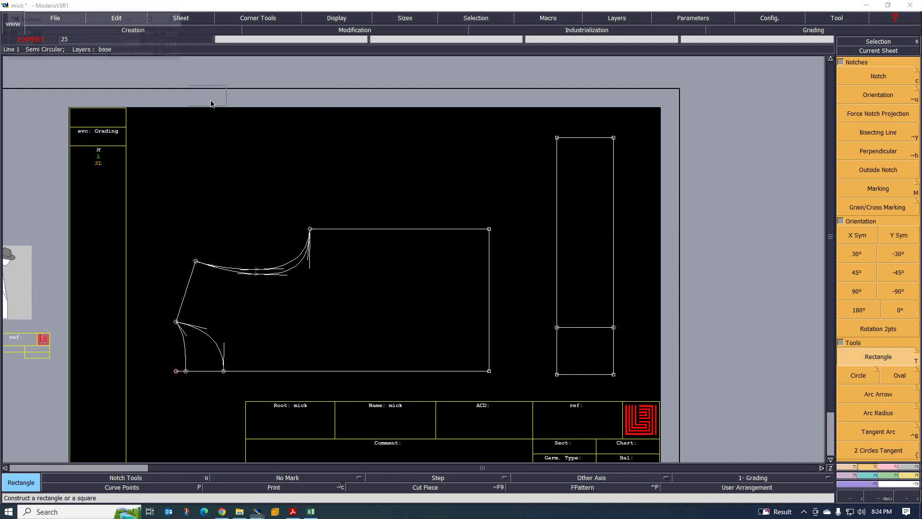
text(6)
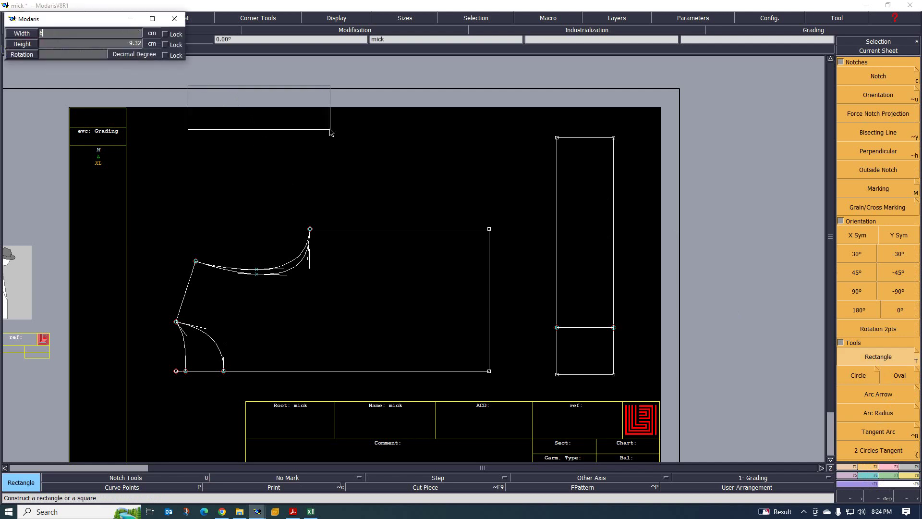
text(0)
key(Tab)
text(-)
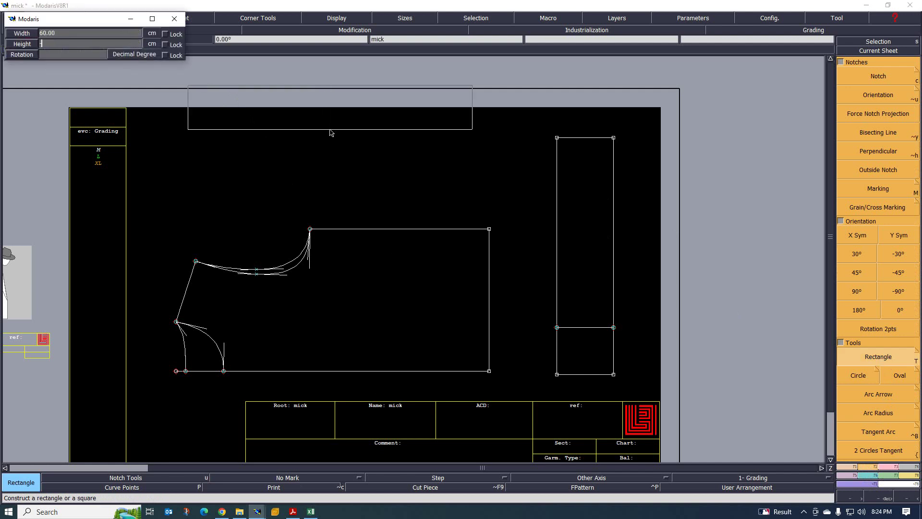
text(21)
key(Return)
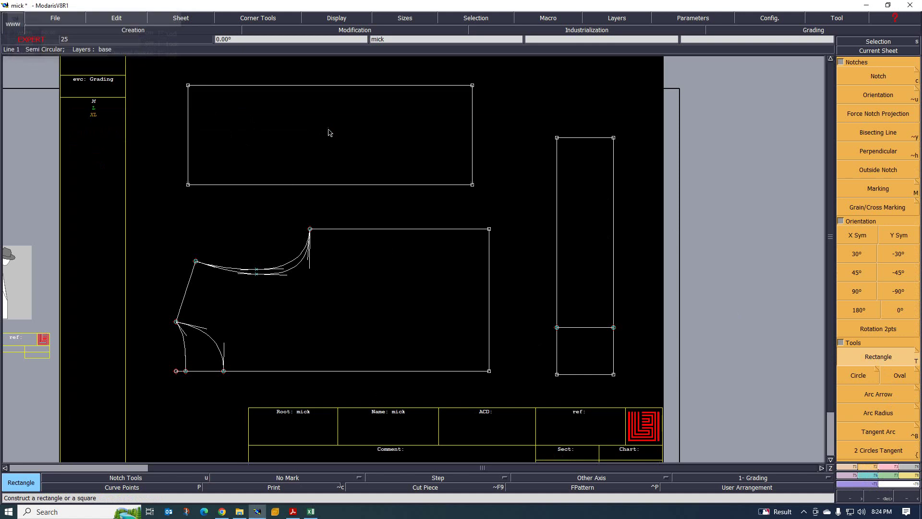
Step: Reshape the body's two armhole curves near the shoulder point by adjusting their tangent handles
scroll(334, 164, down, 3)
scroll(335, 164, up, 3)
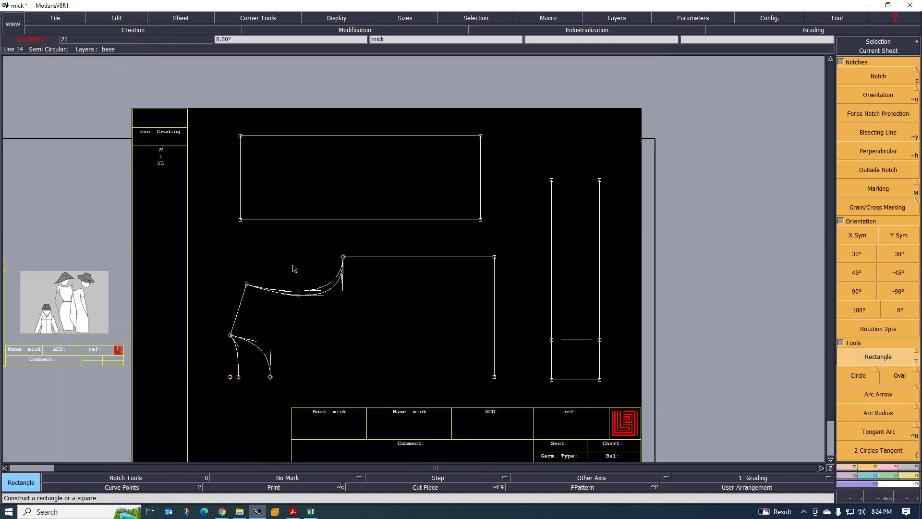
scroll(313, 252, up, 1)
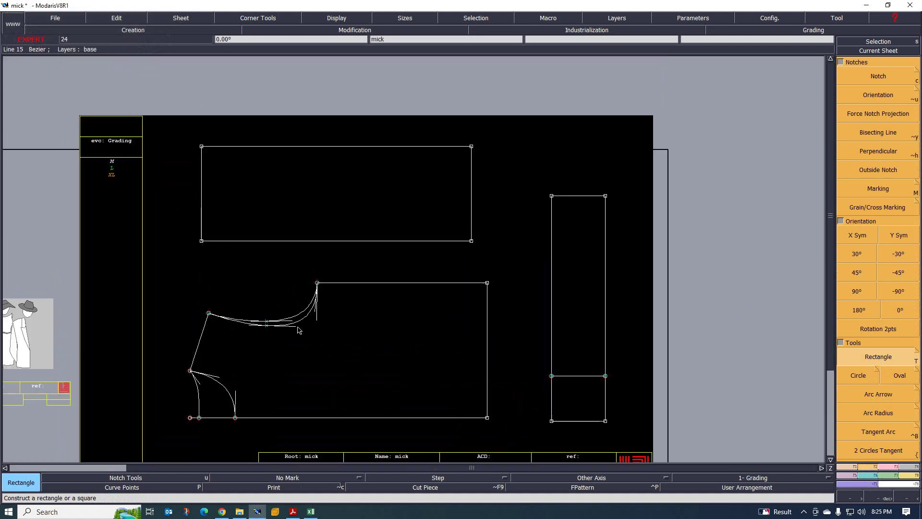
scroll(240, 336, up, 2)
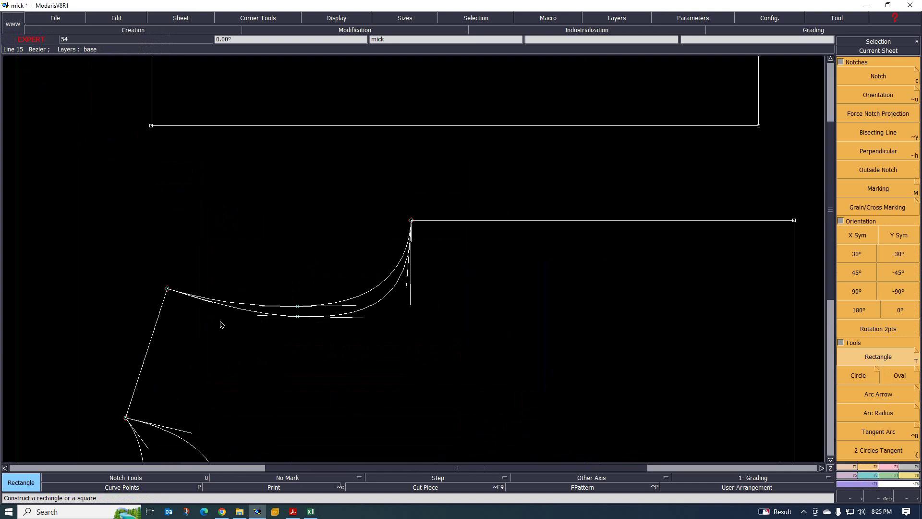
scroll(220, 325, up, 3)
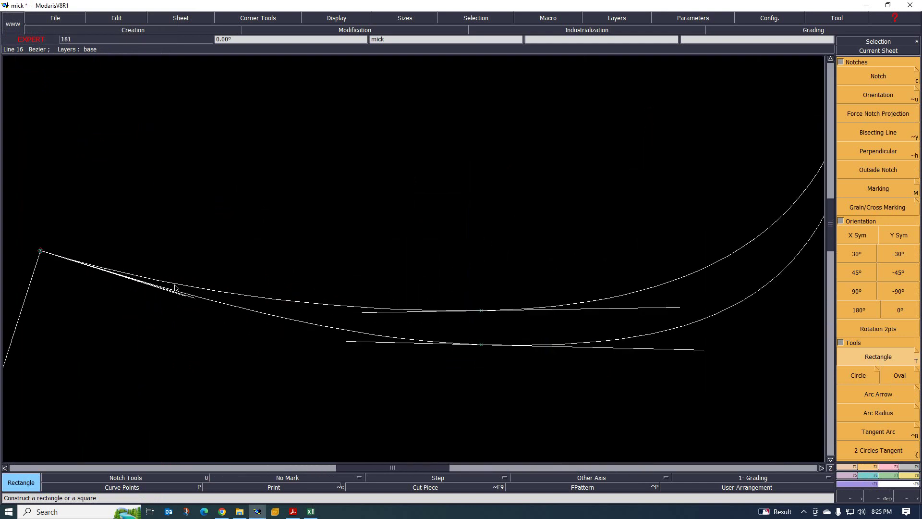
key(Escape)
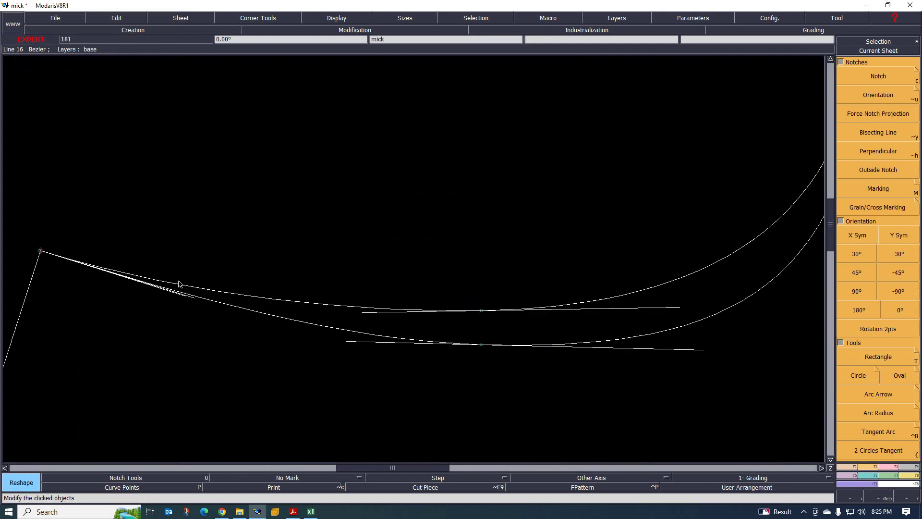
mouse_move(155, 290)
mouse_down()
mouse_move(206, 290)
mouse_move(153, 289)
mouse_move(160, 279)
mouse_move(156, 292)
mouse_move(165, 292)
mouse_up()
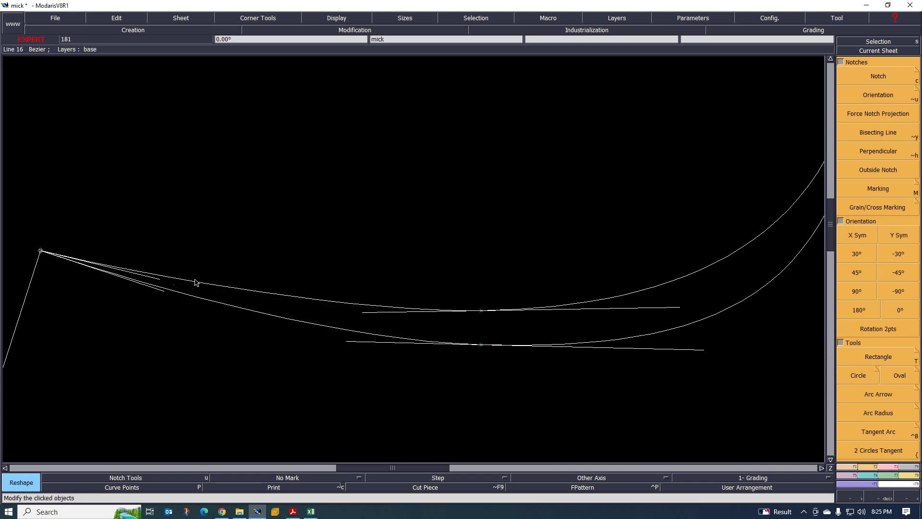
drag(358, 313, 344, 316)
drag(159, 280, 182, 282)
scroll(162, 291, down, 3)
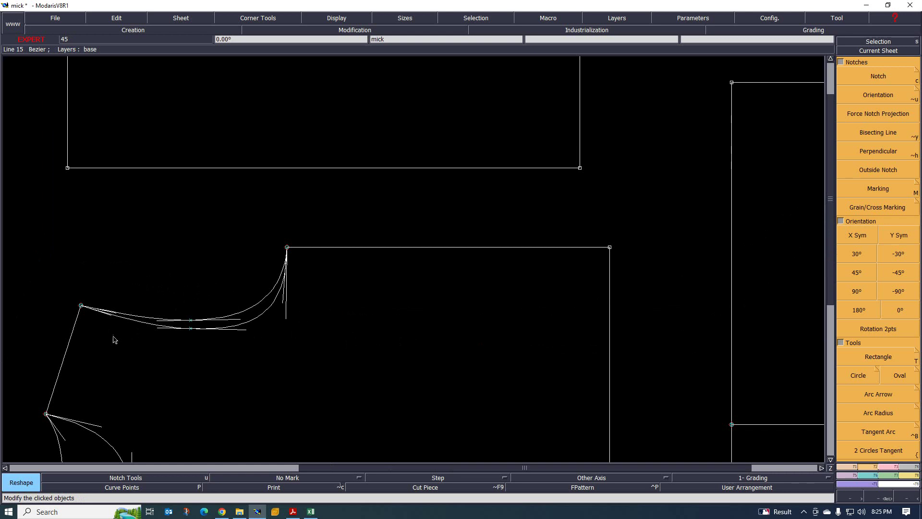
Step: Add dynamic length measures to both armhole curves of the bodice, placing one label above and one below the curves
scroll(114, 339, up, 2)
scroll(251, 334, down, 2)
scroll(312, 334, down, 1)
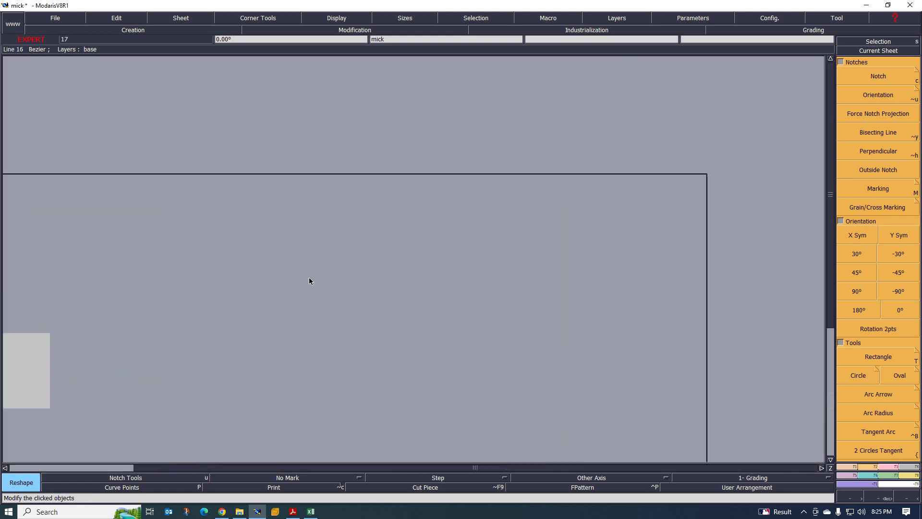
scroll(257, 287, up, 1)
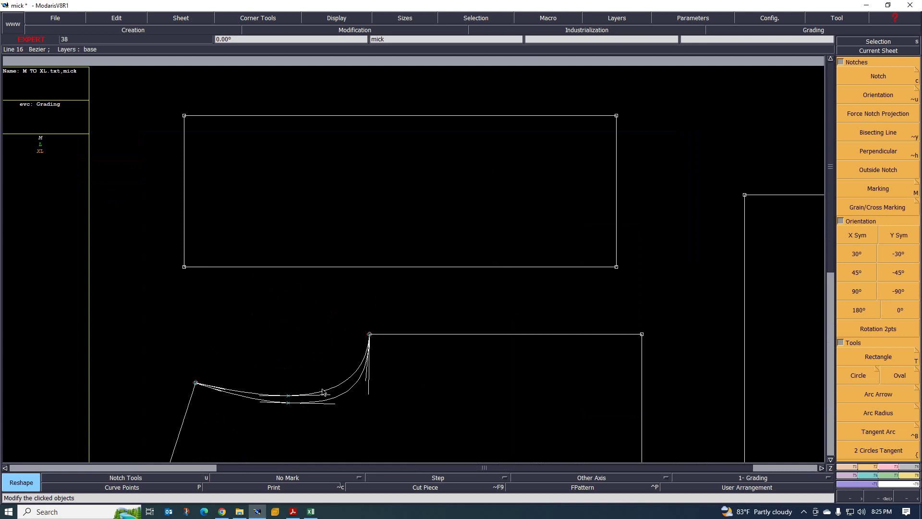
scroll(316, 362, down, 1)
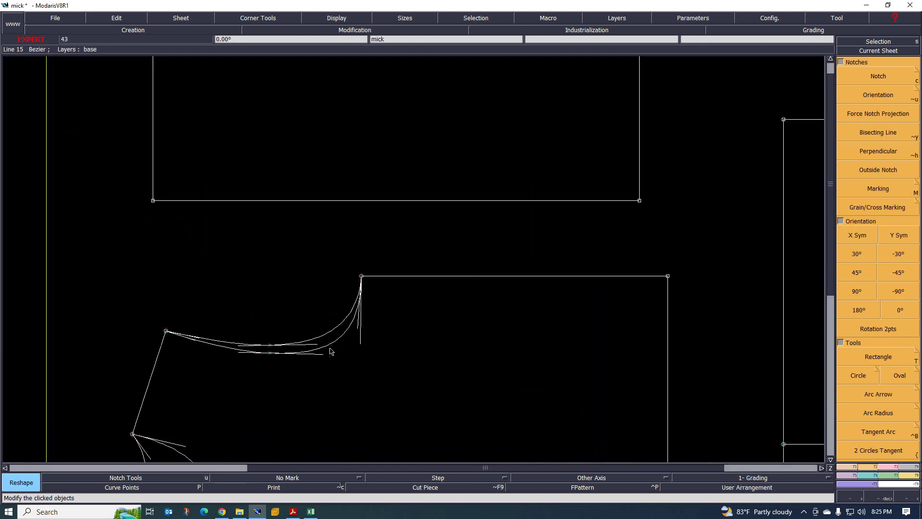
scroll(330, 351, down, 1)
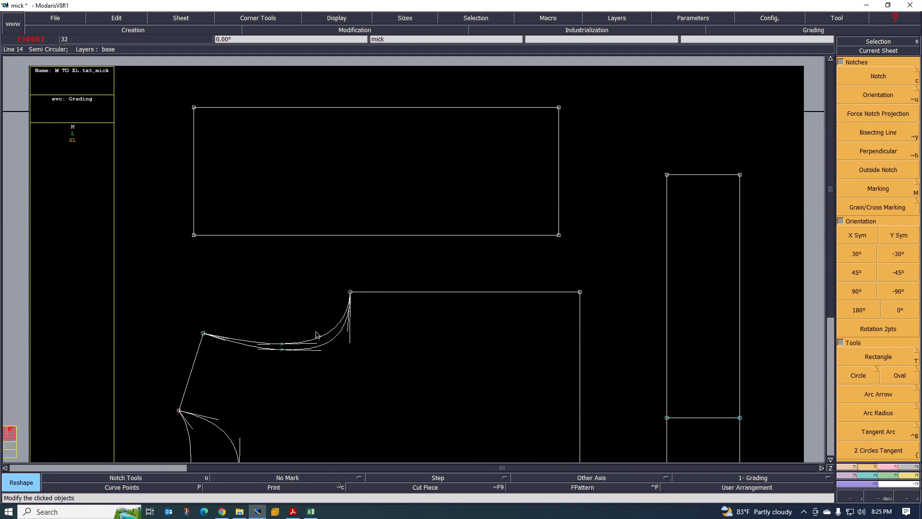
scroll(325, 371, up, 1)
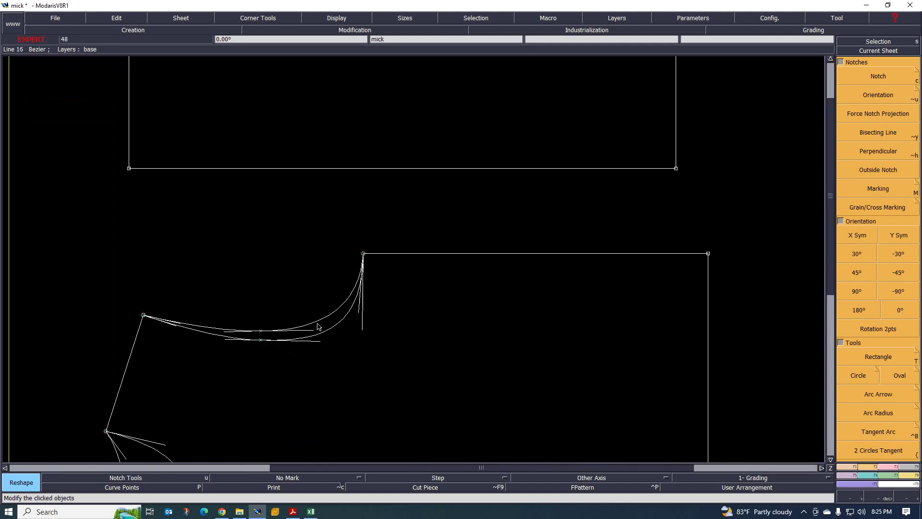
click(910, 476)
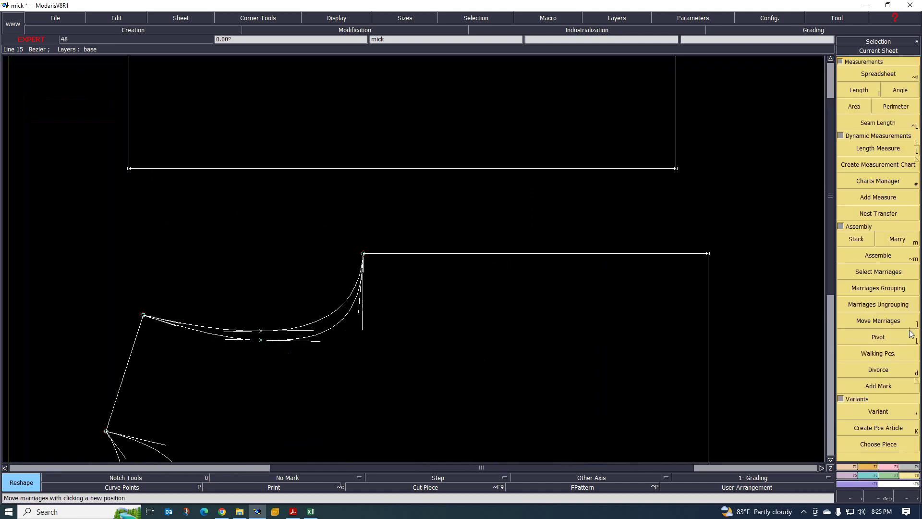
click(860, 150)
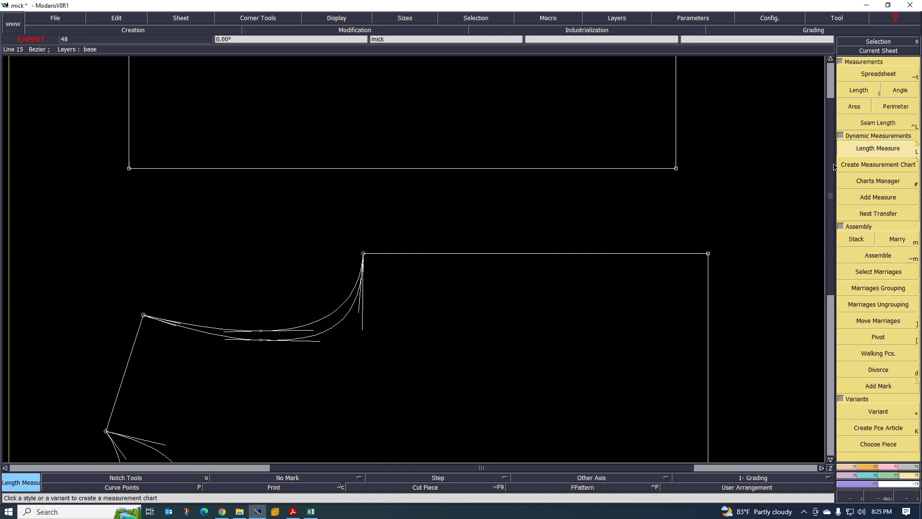
click(316, 323)
click(336, 283)
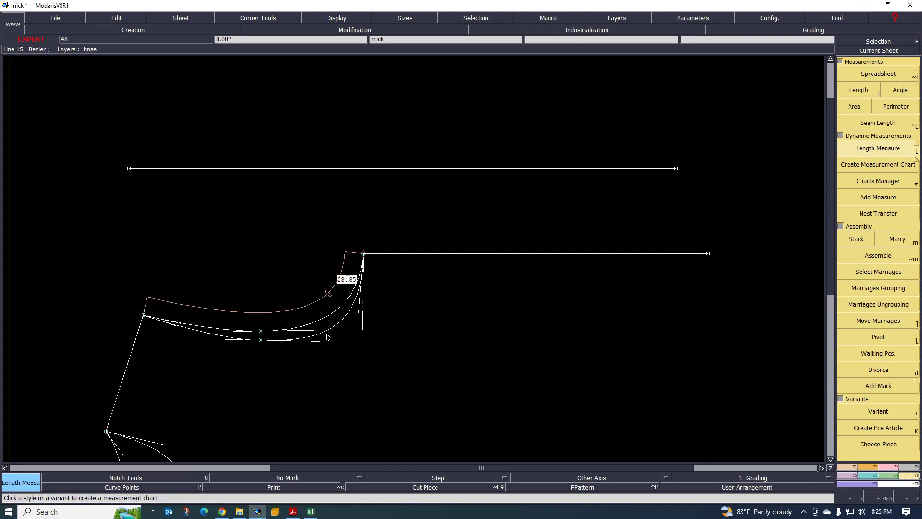
click(325, 333)
click(348, 387)
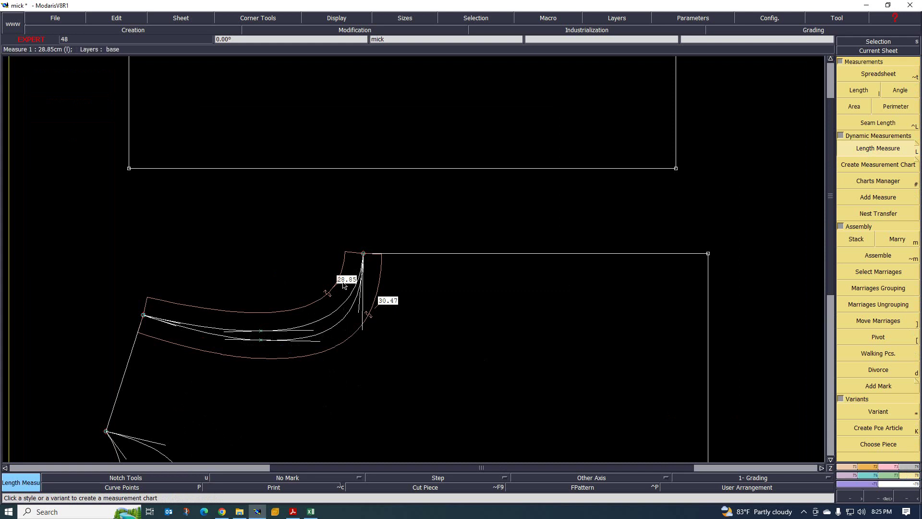
Step: Draw a Bezier line from the lower-left corner of the upper rectangle diagonally to a point on its top edge
scroll(366, 311, up, 1)
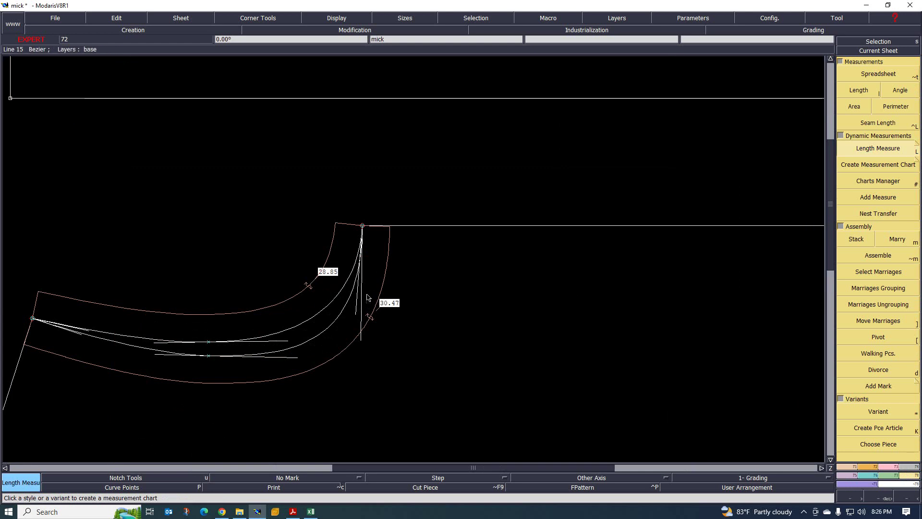
scroll(352, 277, down, 2)
scroll(243, 255, down, 2)
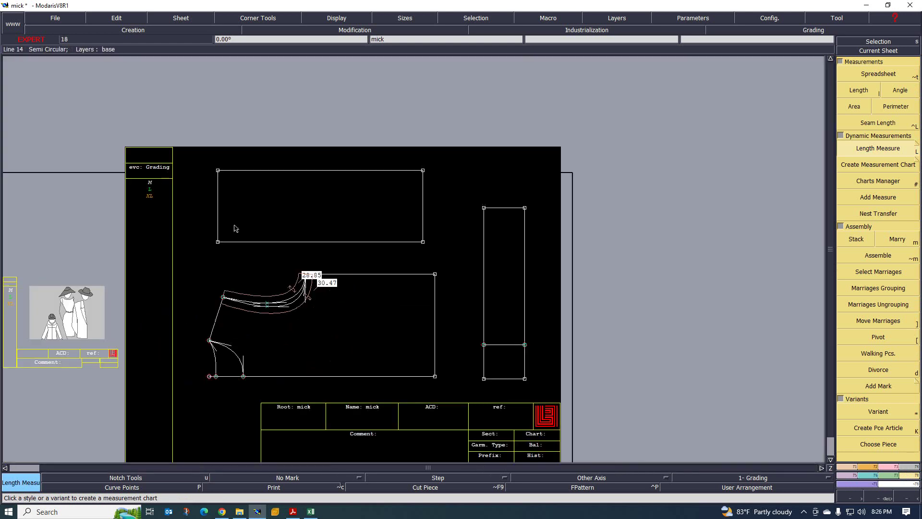
scroll(237, 231, up, 3)
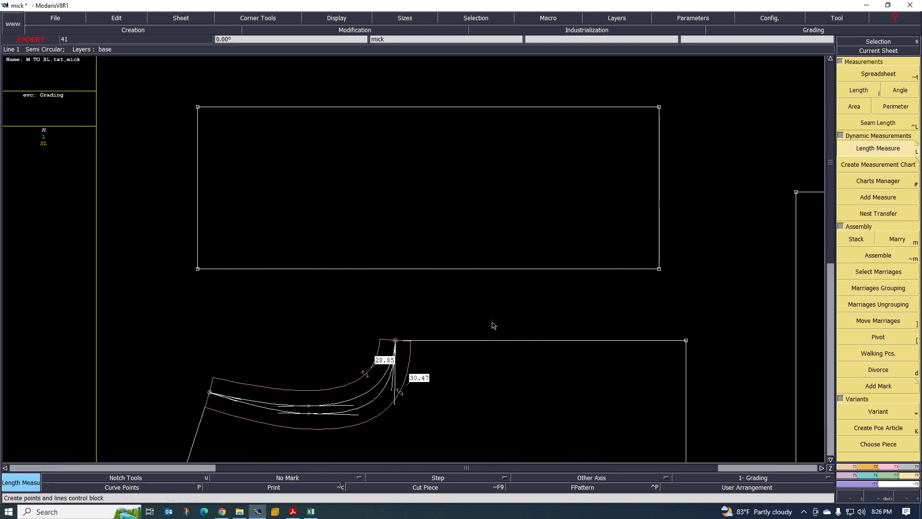
key(F1)
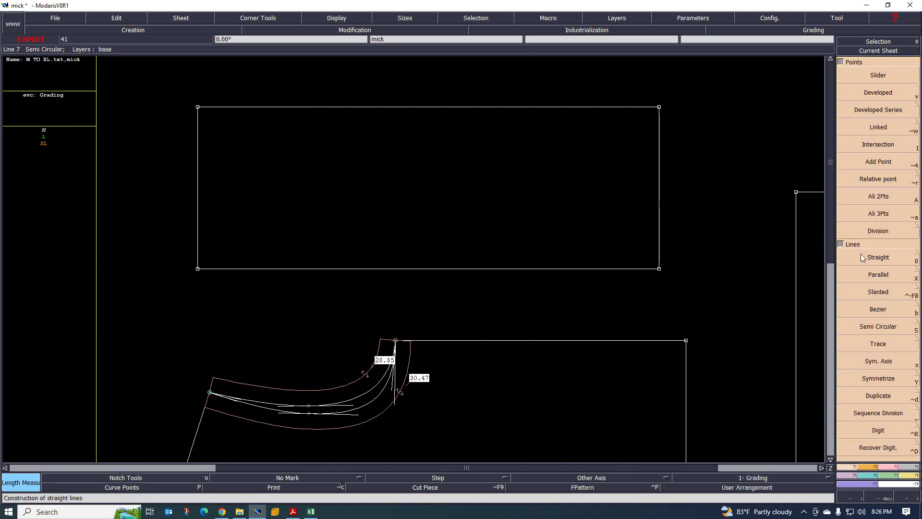
click(877, 92)
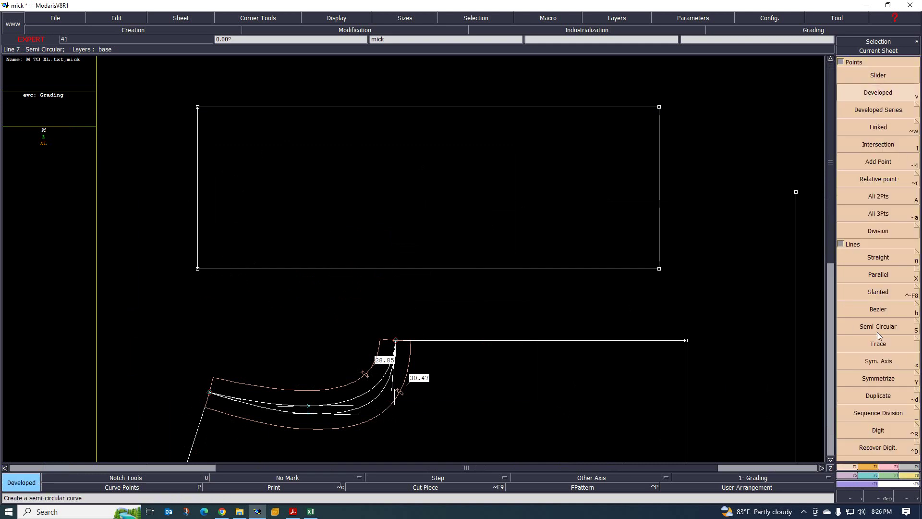
click(878, 310)
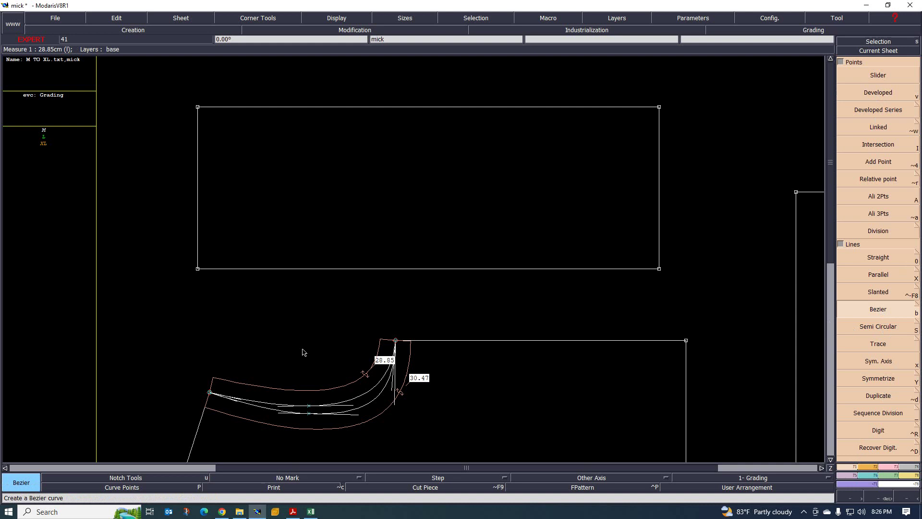
click(198, 269)
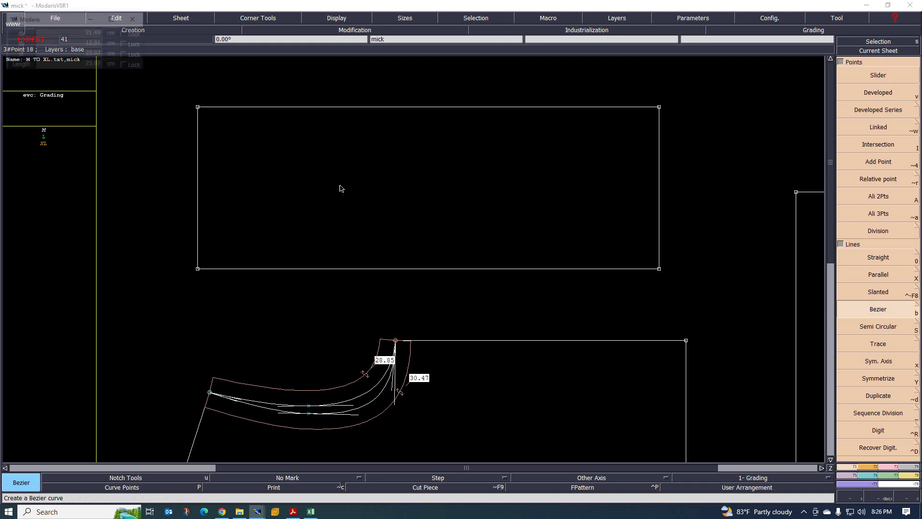
click(307, 104)
key(ctrl+z)
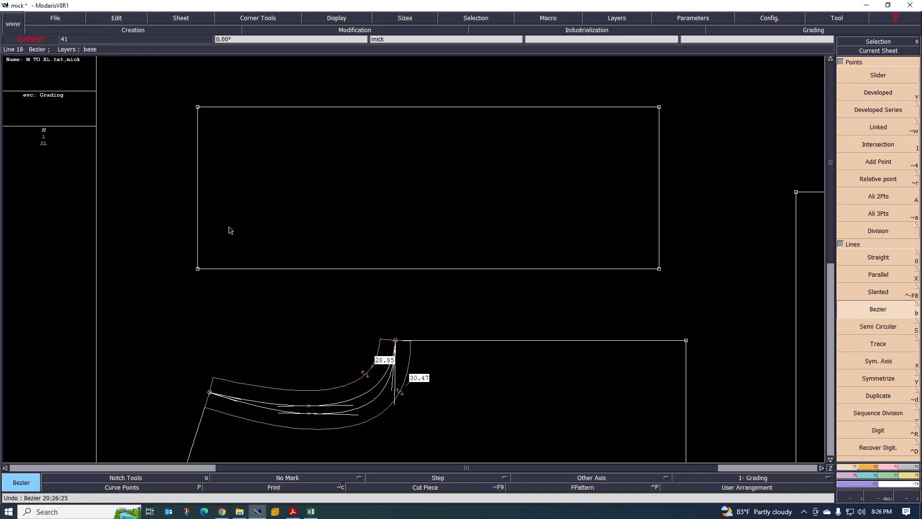
click(198, 269)
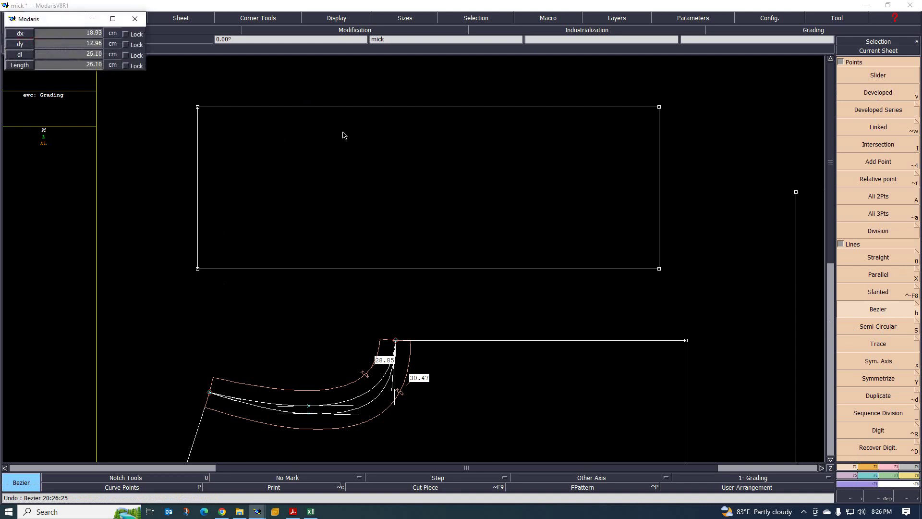
click(325, 107)
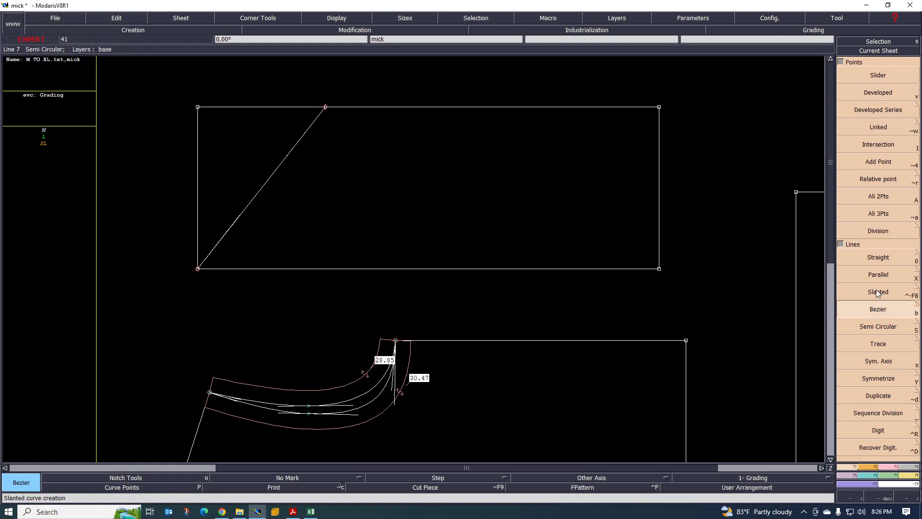
Step: Place a developed point on the diagonal line, using the rectangle's lower-left corner as its origin
click(885, 94)
click(198, 267)
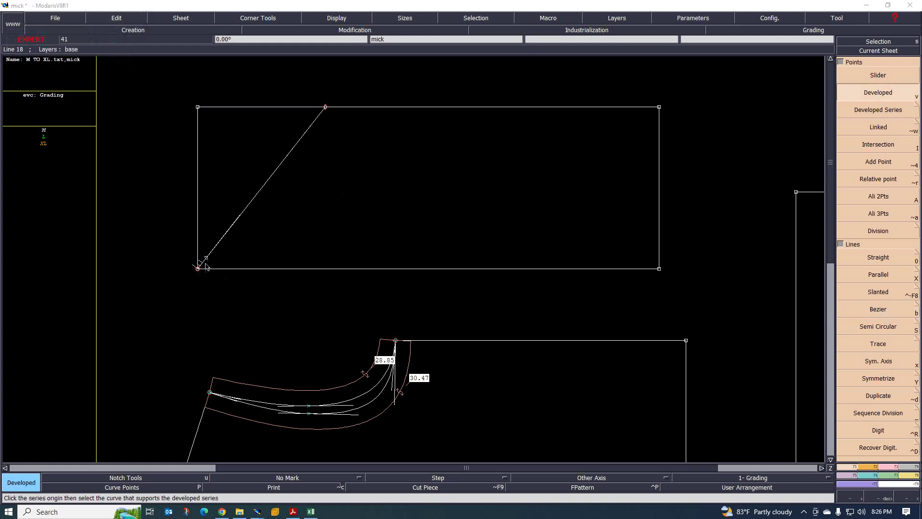
click(204, 260)
click(300, 189)
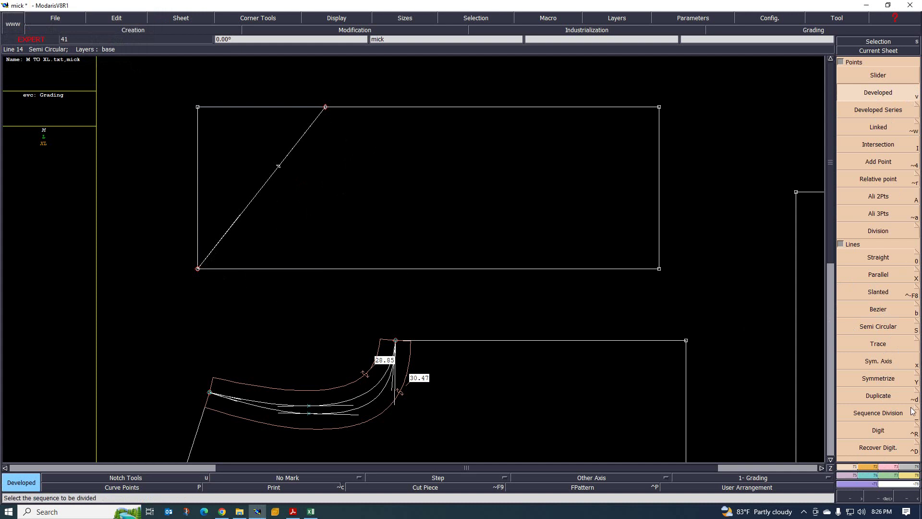
Step: Constrain the developed point on the diagonal to the length measure of the lower armhole curve
key(F2)
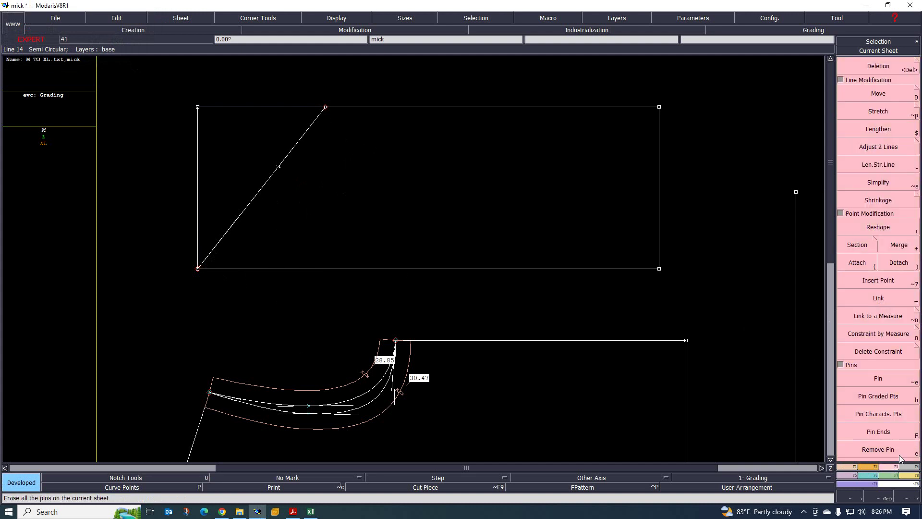
click(875, 332)
click(279, 166)
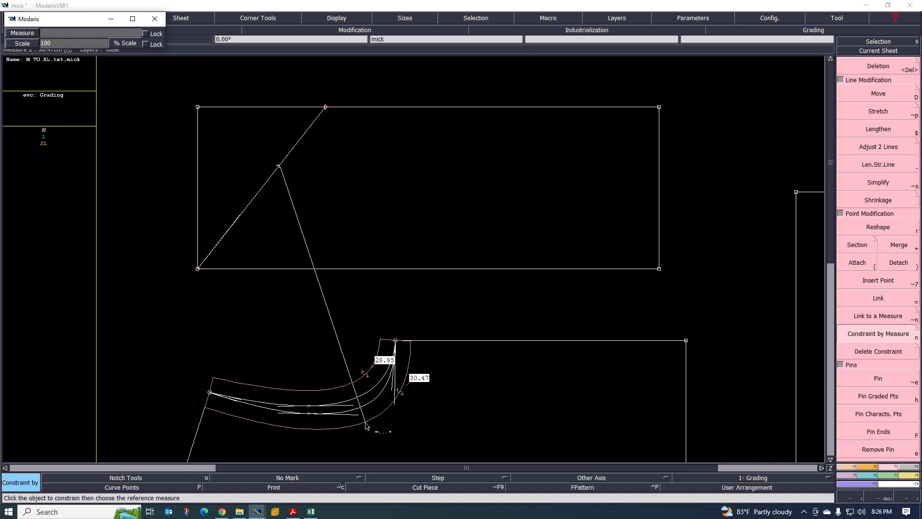
click(366, 422)
key(Escape)
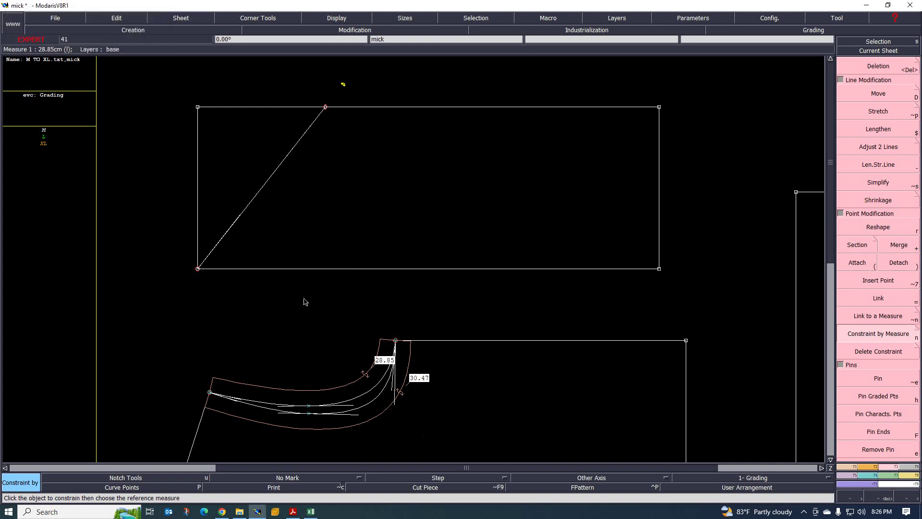
Step: Examine the constrained point's position relative to the diagonal line and the armhole measures
scroll(317, 240, down, 4)
scroll(303, 289, up, 2)
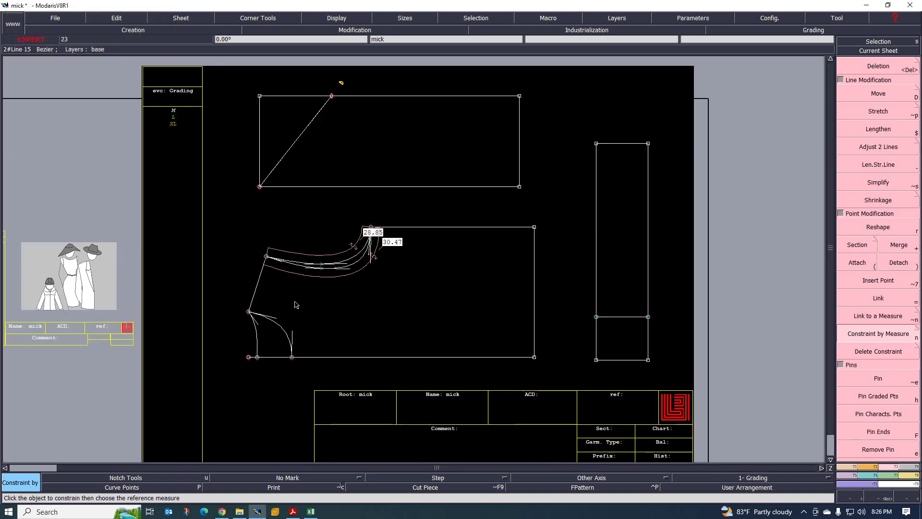
scroll(312, 296, down, 1)
scroll(327, 145, up, 1)
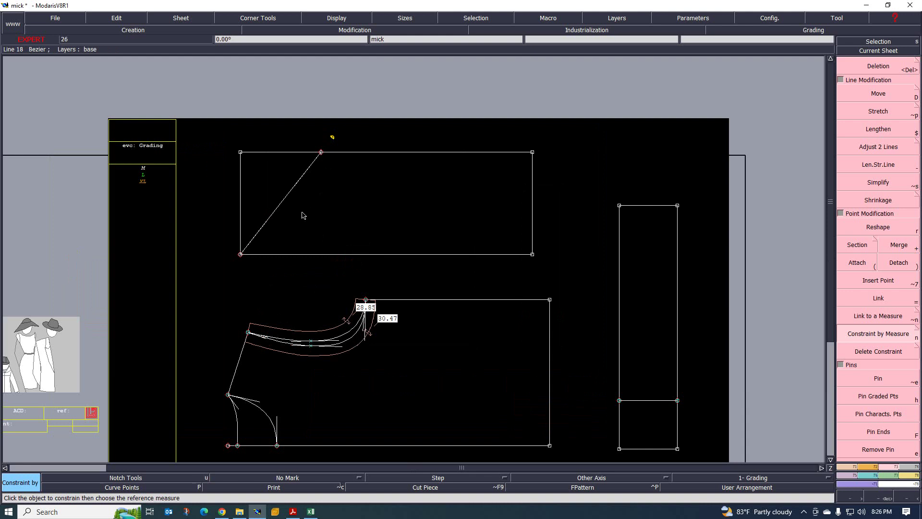
scroll(300, 212, up, 1)
scroll(312, 190, down, 2)
scroll(313, 196, up, 2)
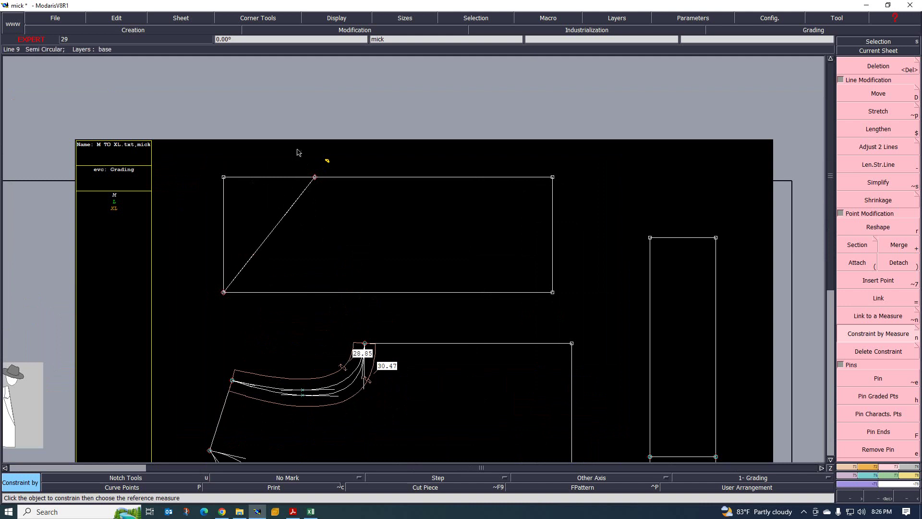
scroll(288, 381, up, 2)
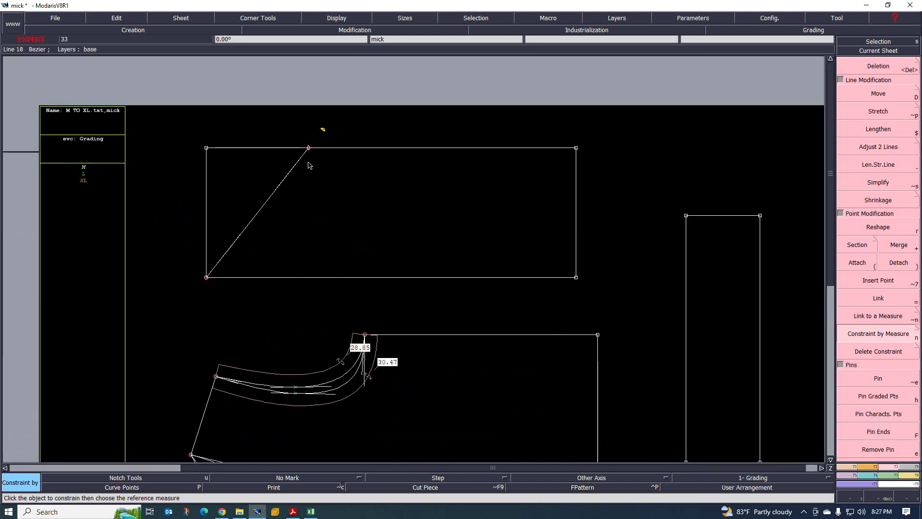
key(shift+e)
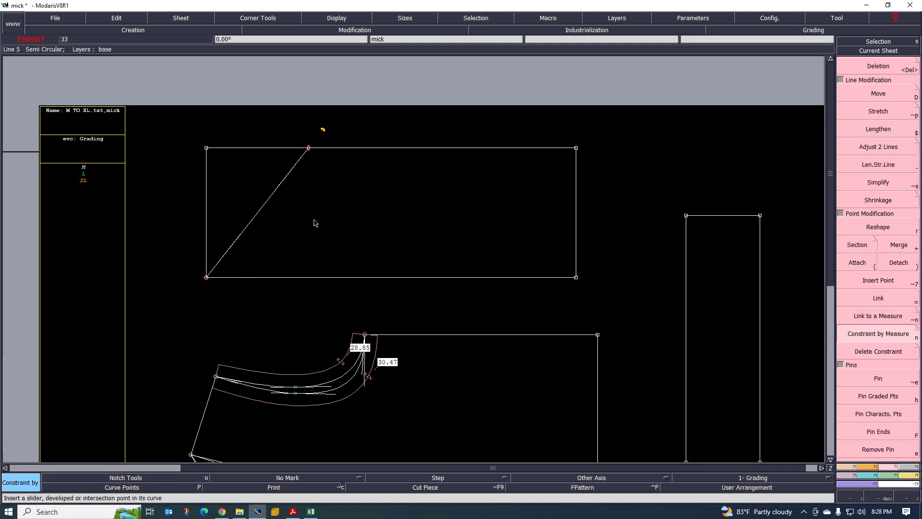
scroll(274, 274, down, 2)
scroll(267, 276, up, 1)
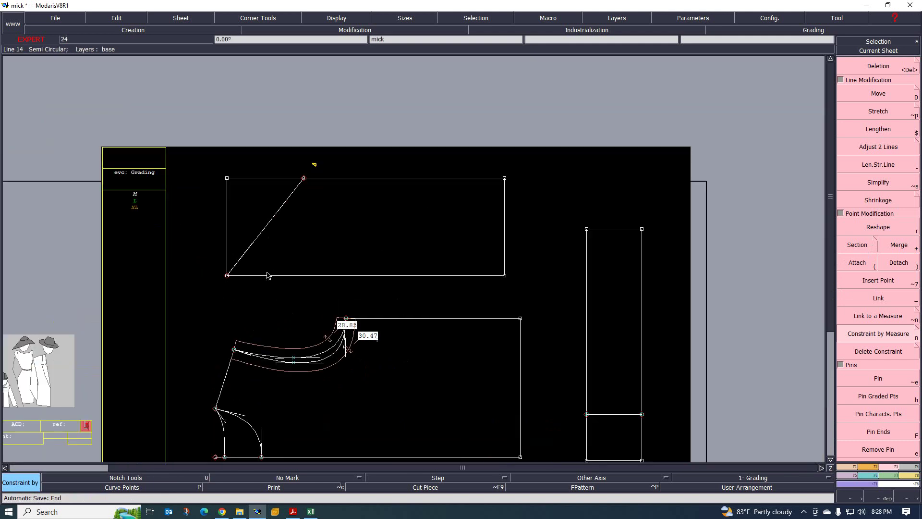
scroll(286, 269, up, 1)
scroll(275, 266, down, 2)
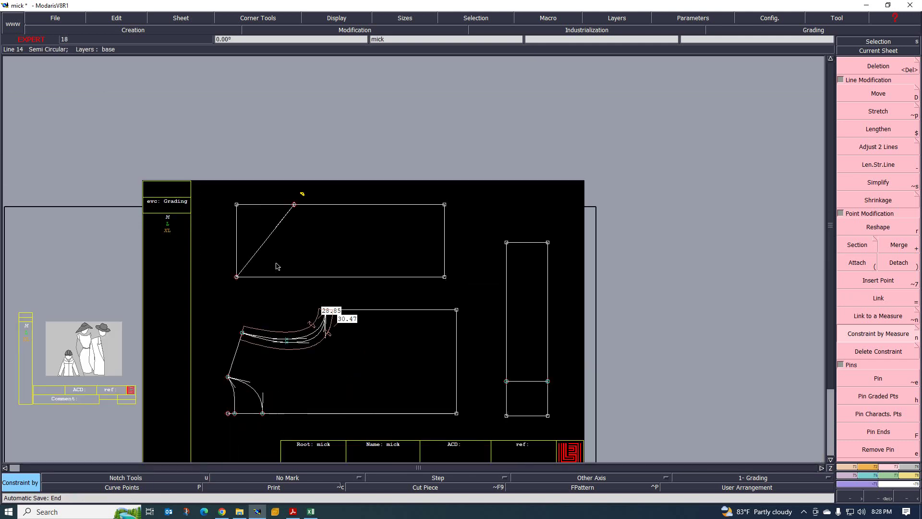
scroll(274, 262, up, 1)
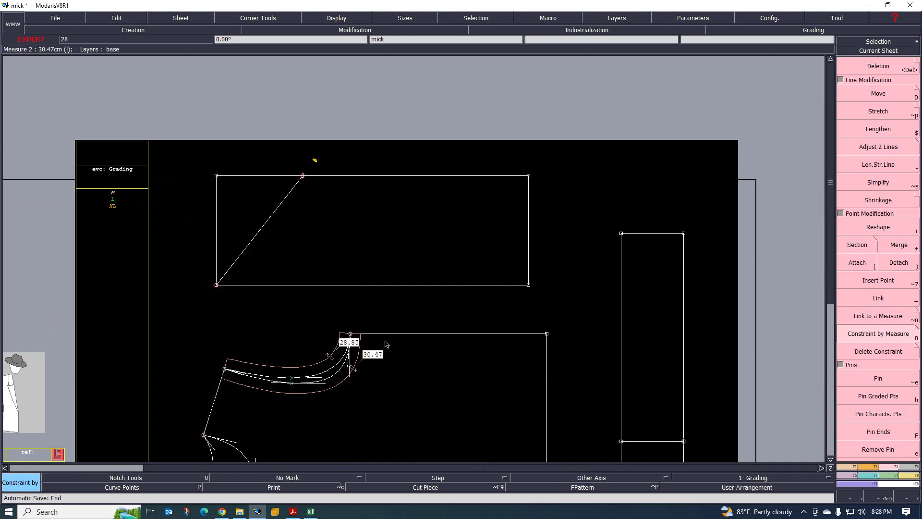
scroll(384, 356, down, 2)
scroll(403, 360, up, 1)
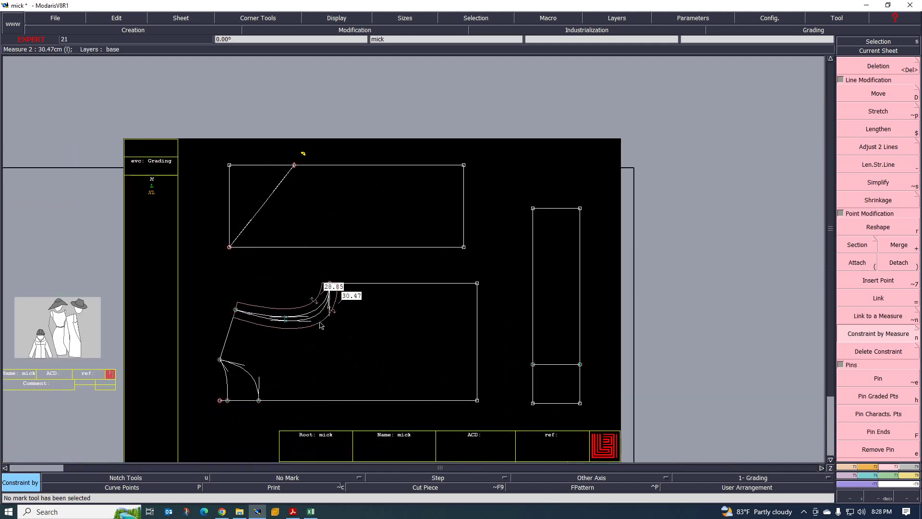
scroll(305, 255, up, 1)
scroll(317, 304, down, 1)
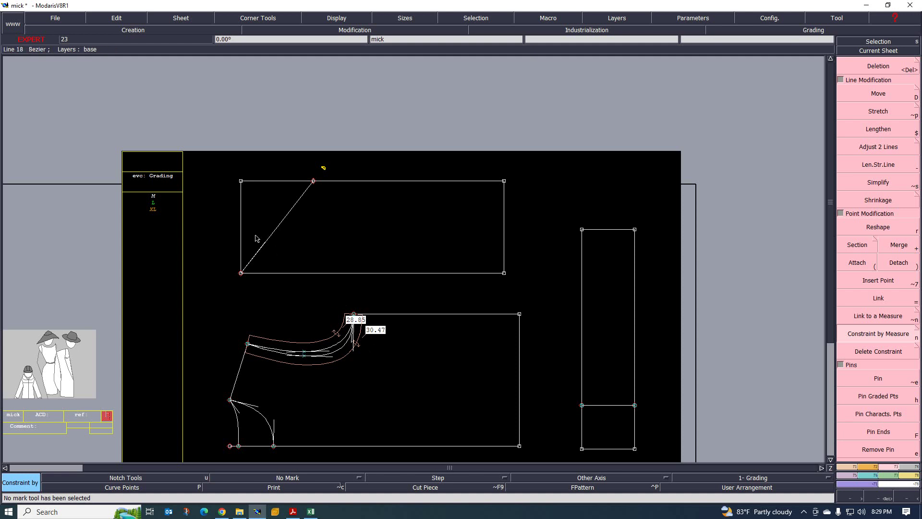
scroll(256, 238, up, 3)
scroll(264, 319, down, 2)
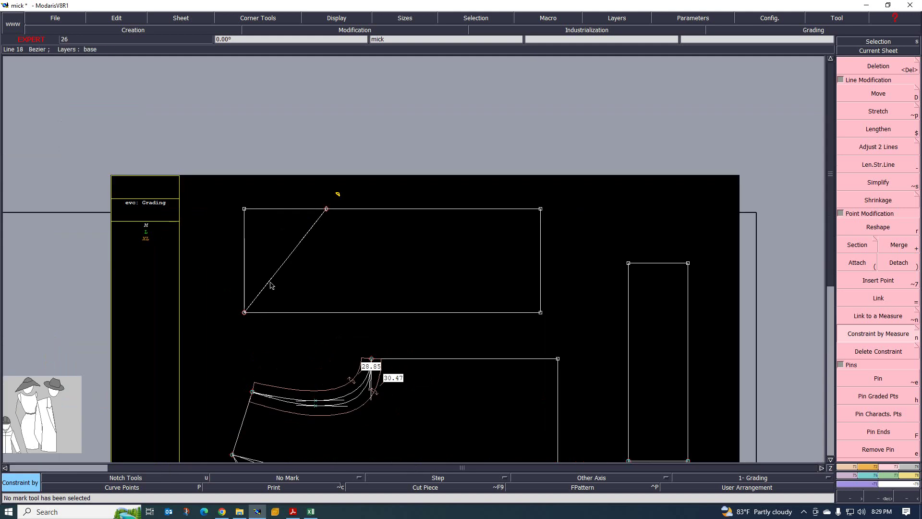
Step: Reshape the diagonal Bezier into an S-shaped sleeve-cap curve by adjusting the tangents at its lower and upper ends
scroll(257, 278, down, 3)
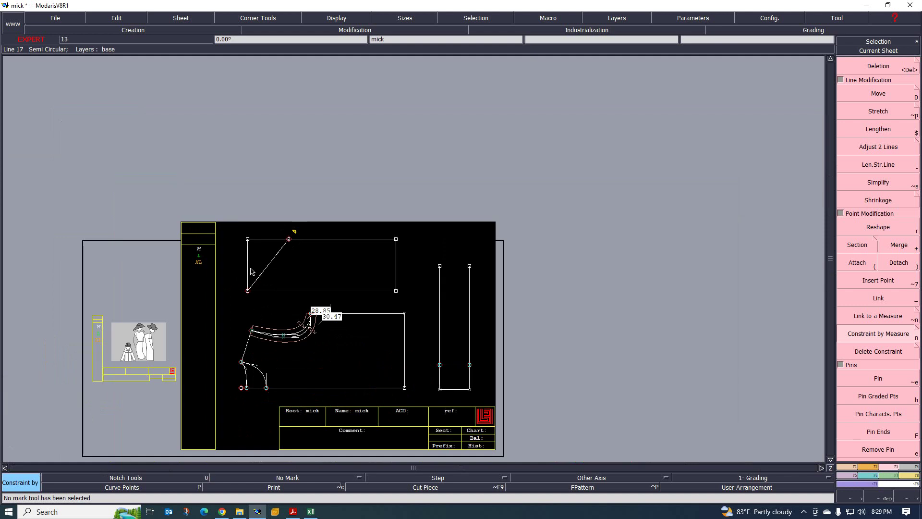
scroll(258, 281, up, 4)
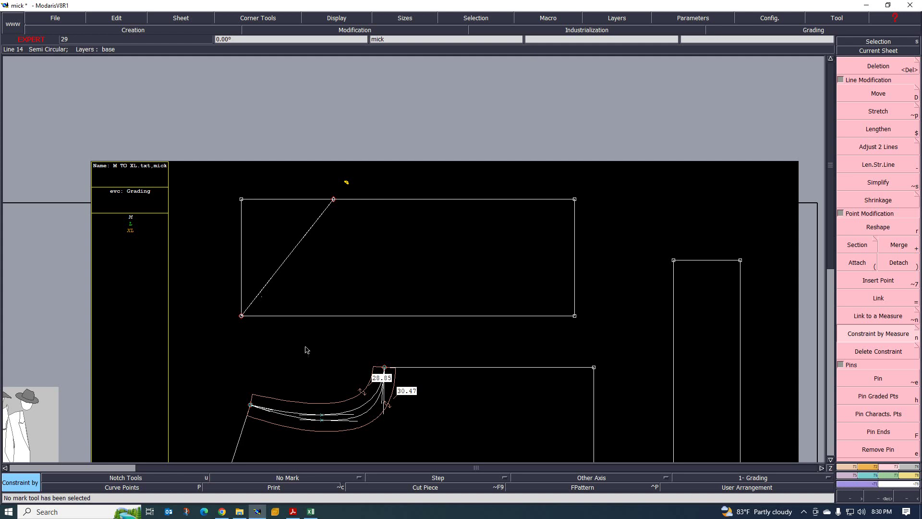
scroll(349, 379, down, 2)
scroll(336, 384, up, 1)
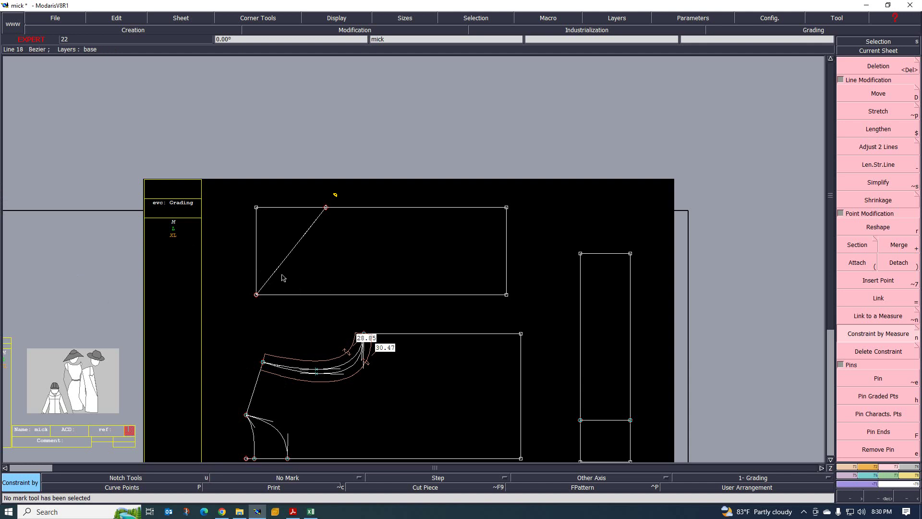
scroll(281, 272, up, 1)
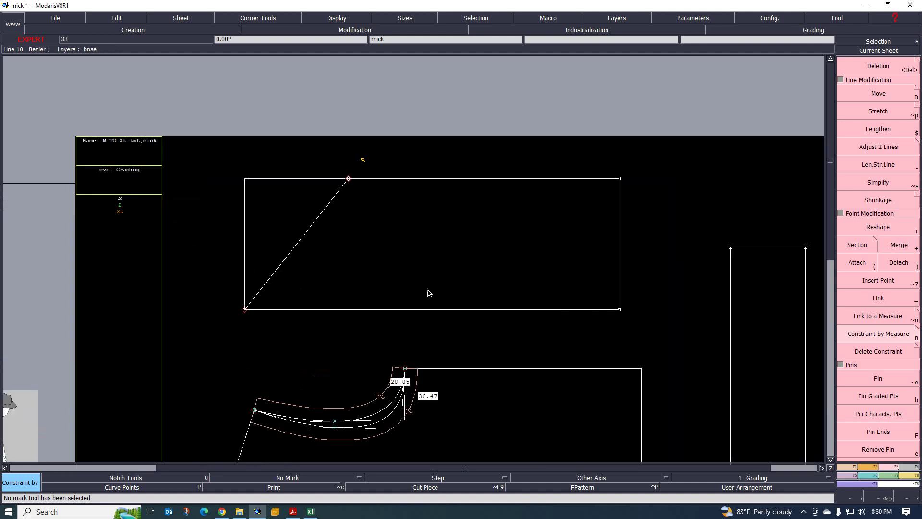
click(878, 228)
drag(266, 283, 245, 247)
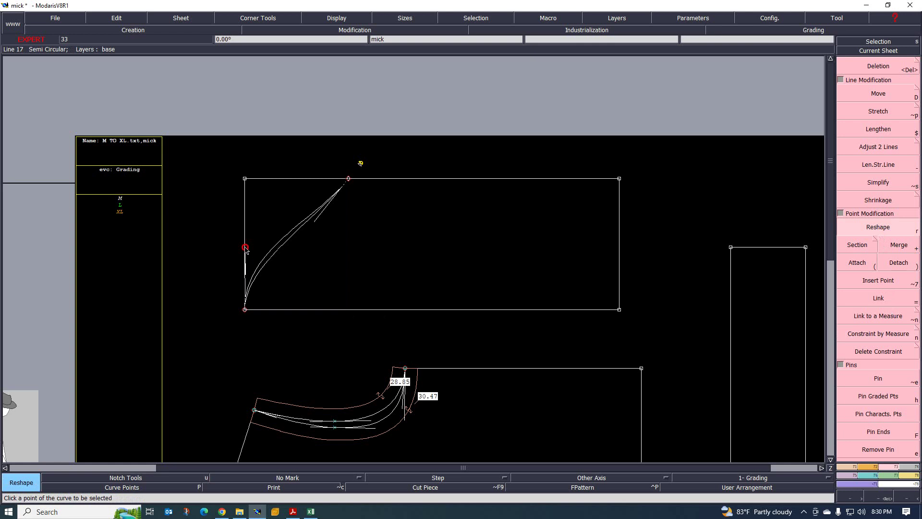
drag(316, 211, 345, 225)
drag(246, 250, 244, 237)
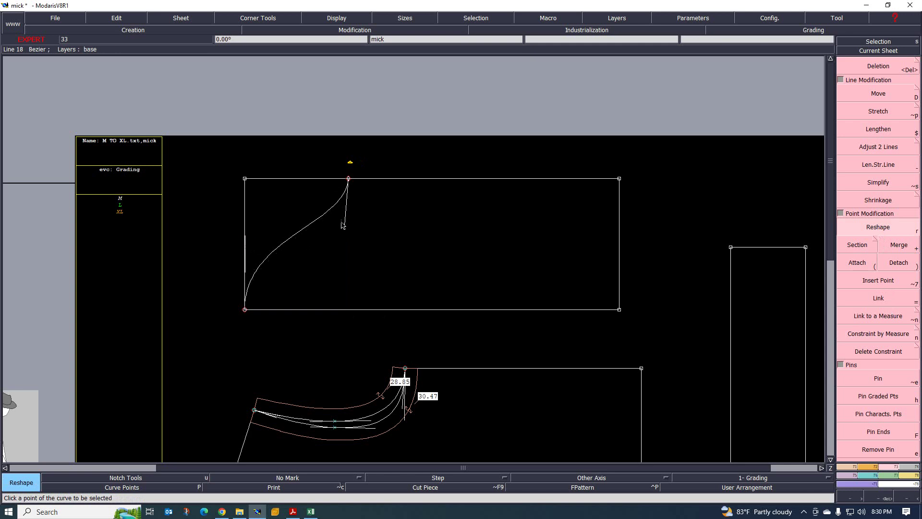
Step: Move the cap curve's upper end outward along the rectangle's top edge and readjust both end tangents for a smooth S-shape
drag(350, 180, 373, 184)
scroll(302, 197, up, 2)
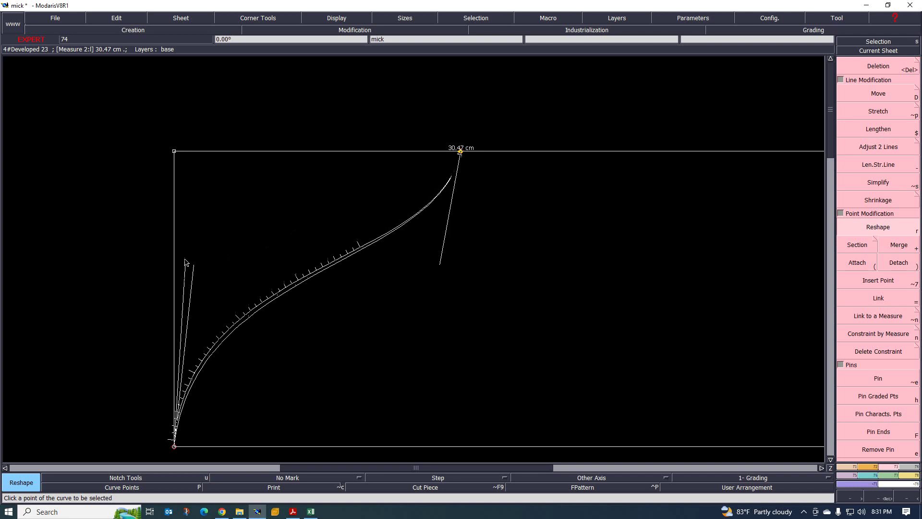
scroll(300, 257, down, 2)
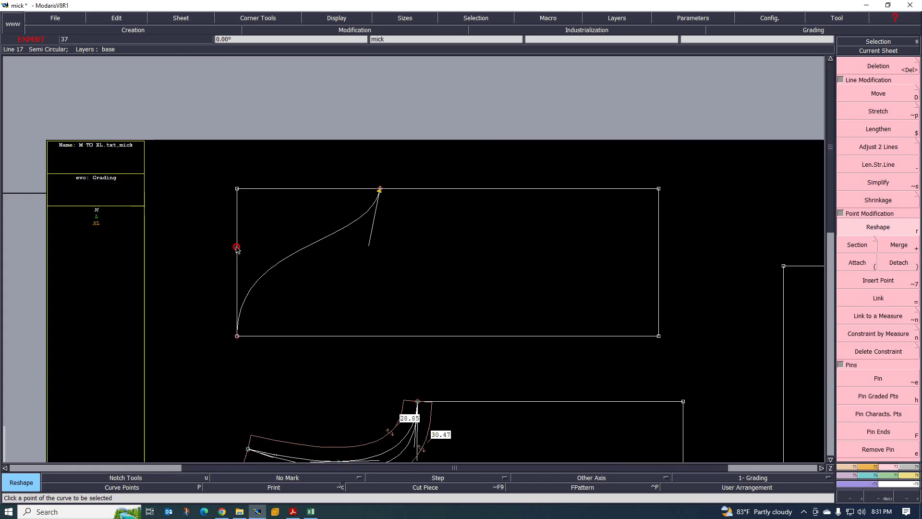
mouse_move(237, 249)
mouse_down()
mouse_move(237, 263)
mouse_move(238, 256)
mouse_up()
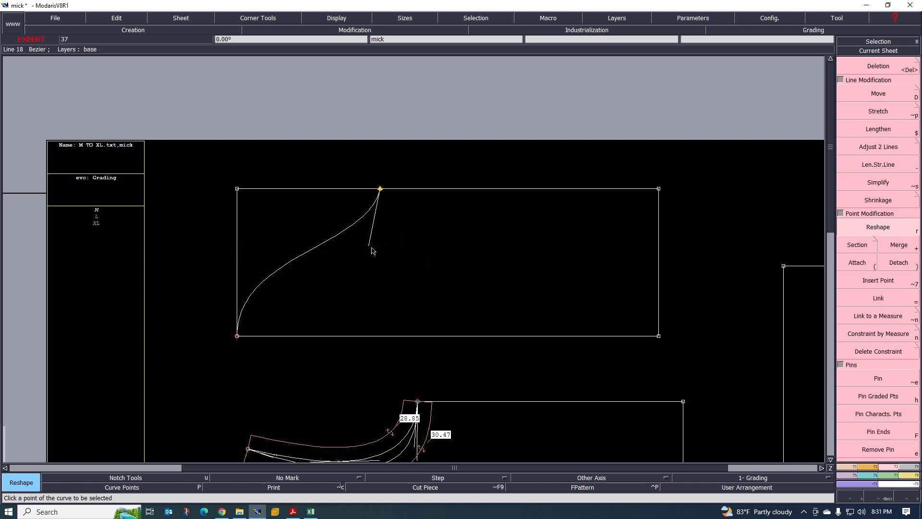
scroll(372, 251, up, 1)
drag(362, 247, 373, 258)
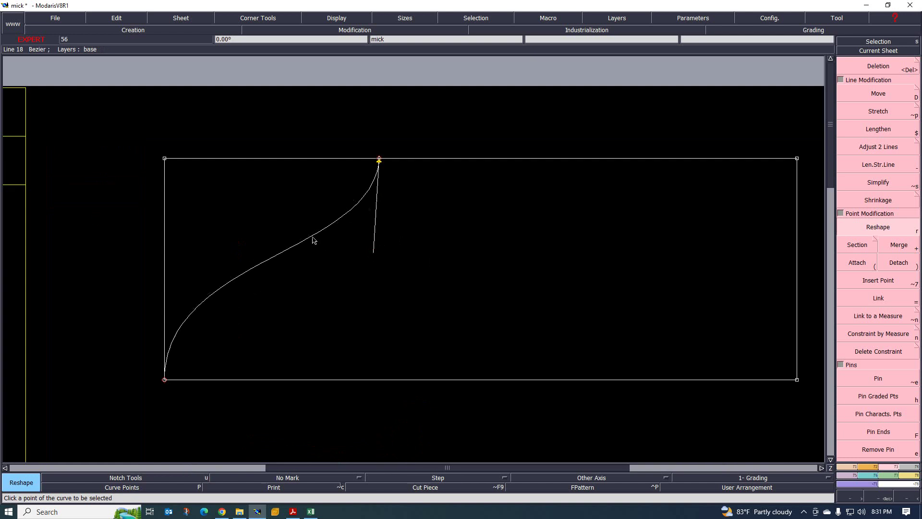
Step: Fine-tune the cap curve's upper end and lower tangent so the end coincides with the constrained developed point on the top edge
scroll(335, 226, down, 1)
scroll(370, 190, up, 1)
scroll(370, 190, up, 1)
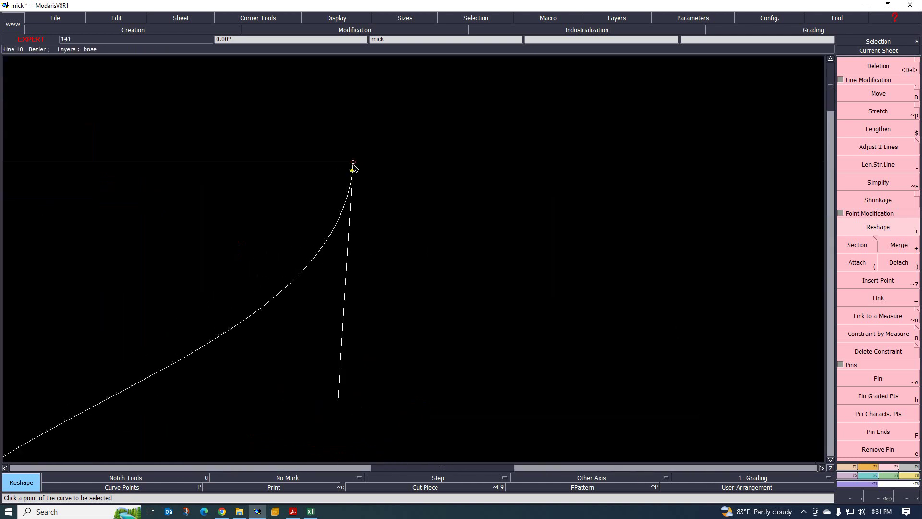
drag(354, 161, 342, 164)
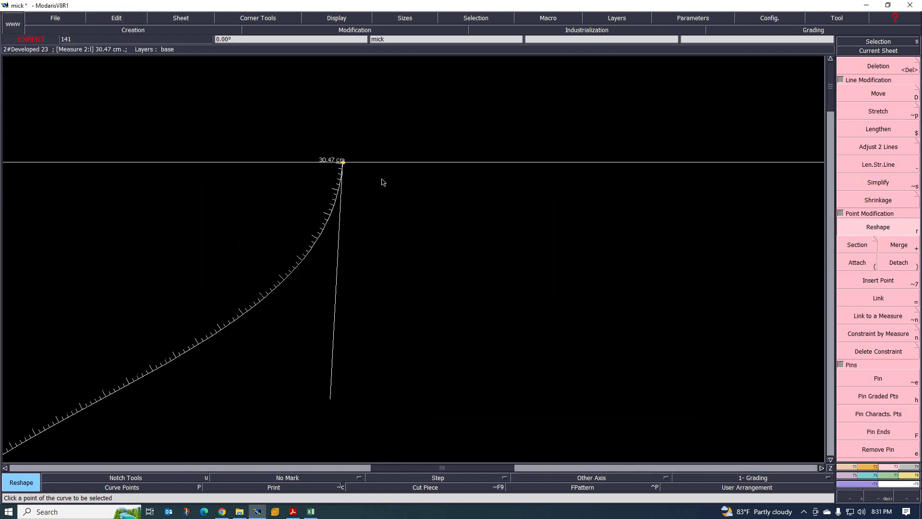
scroll(381, 181, down, 2)
scroll(346, 246, up, 1)
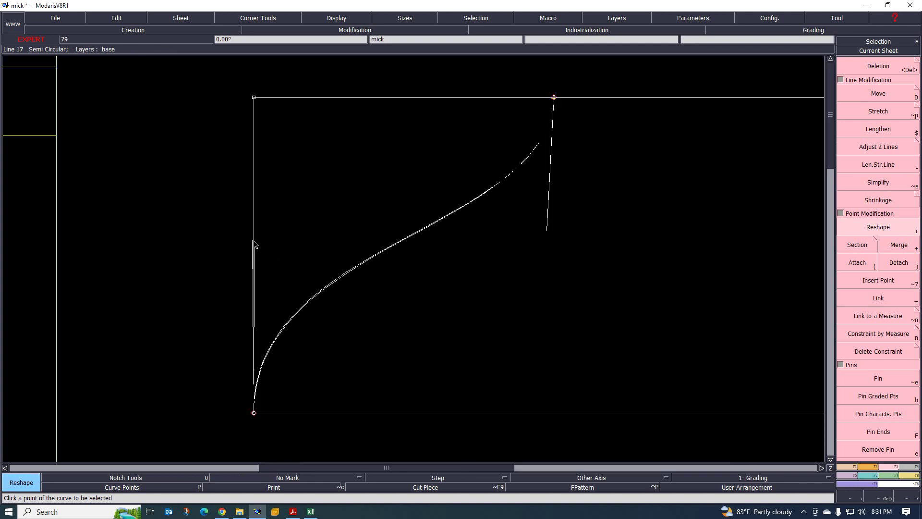
scroll(237, 232, down, 2)
scroll(315, 241, down, 1)
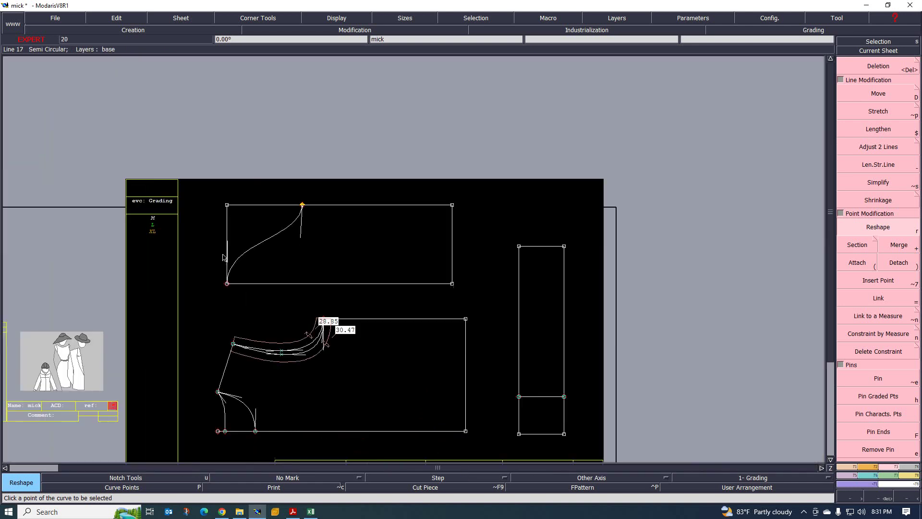
scroll(324, 237, up, 3)
scroll(323, 178, up, 5)
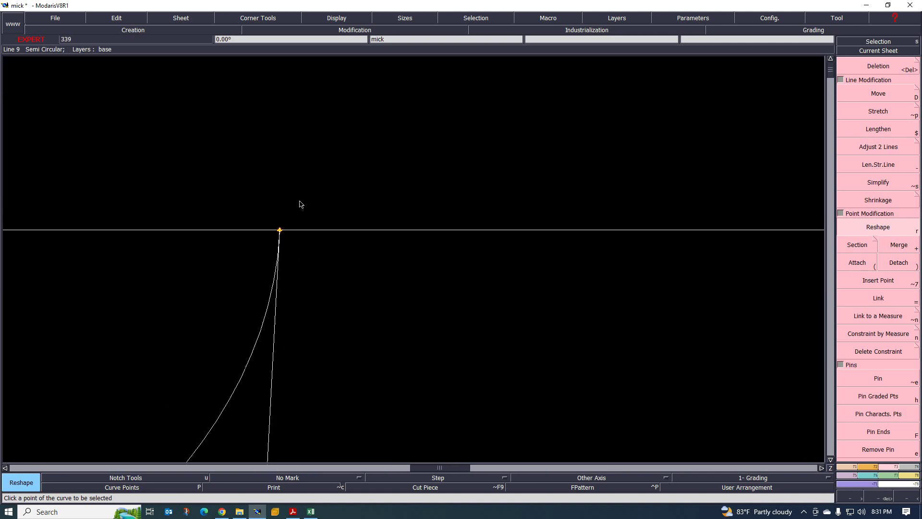
scroll(263, 228, down, 6)
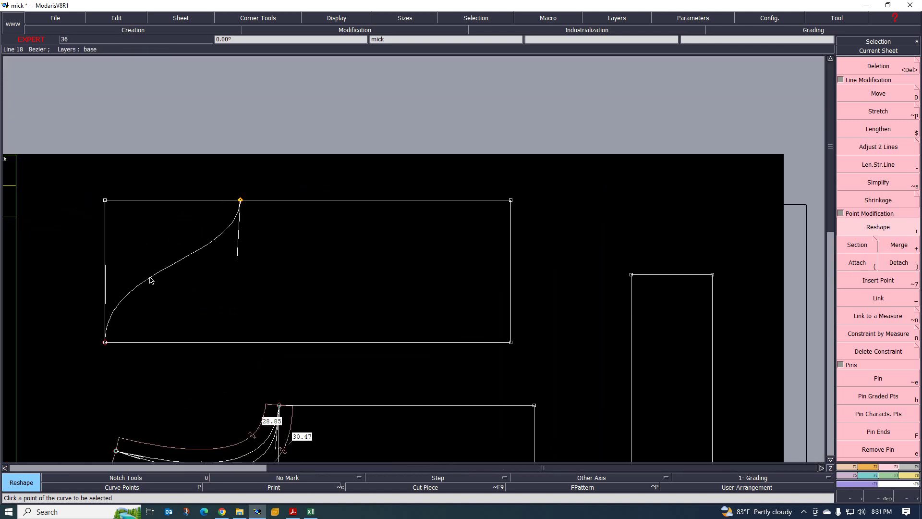
scroll(188, 378, down, 1)
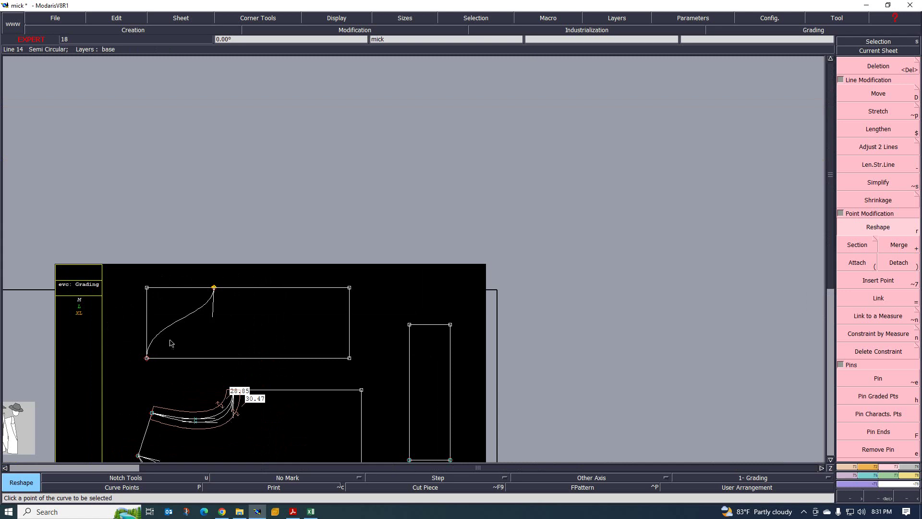
scroll(175, 346, up, 1)
scroll(238, 310, down, 1)
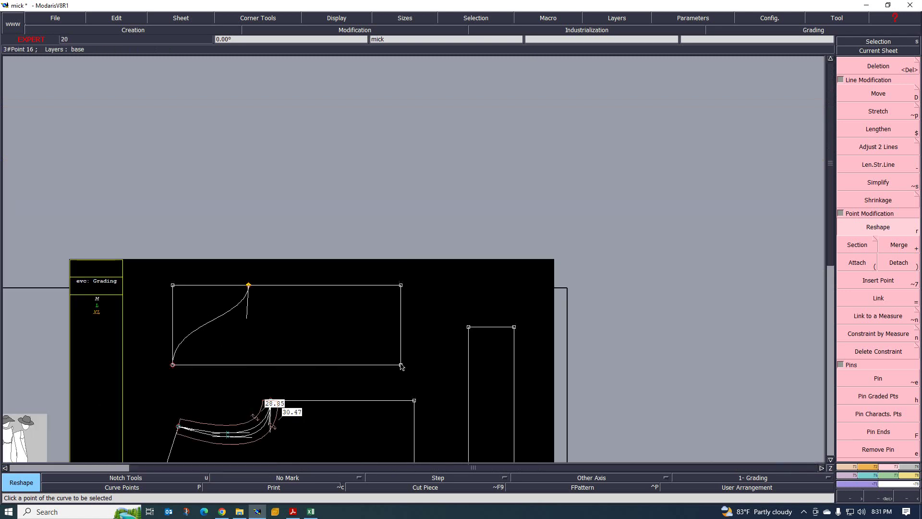
scroll(403, 358, up, 1)
scroll(438, 331, down, 2)
scroll(412, 325, up, 1)
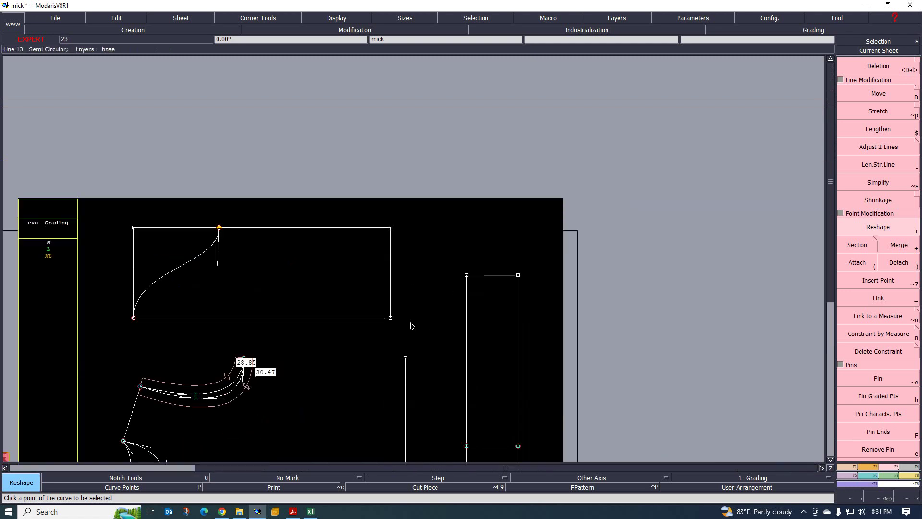
scroll(386, 413, down, 1)
scroll(386, 303, up, 1)
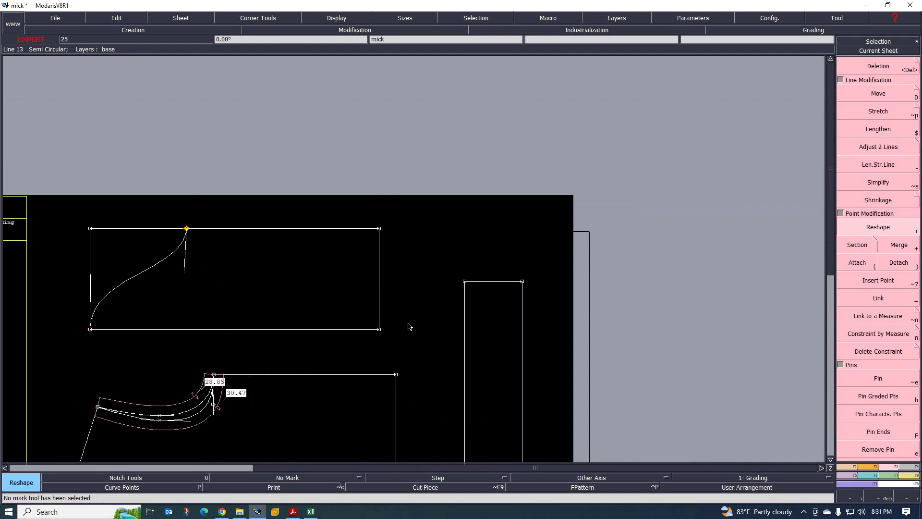
scroll(408, 323, up, 1)
scroll(412, 295, down, 2)
scroll(423, 353, up, 1)
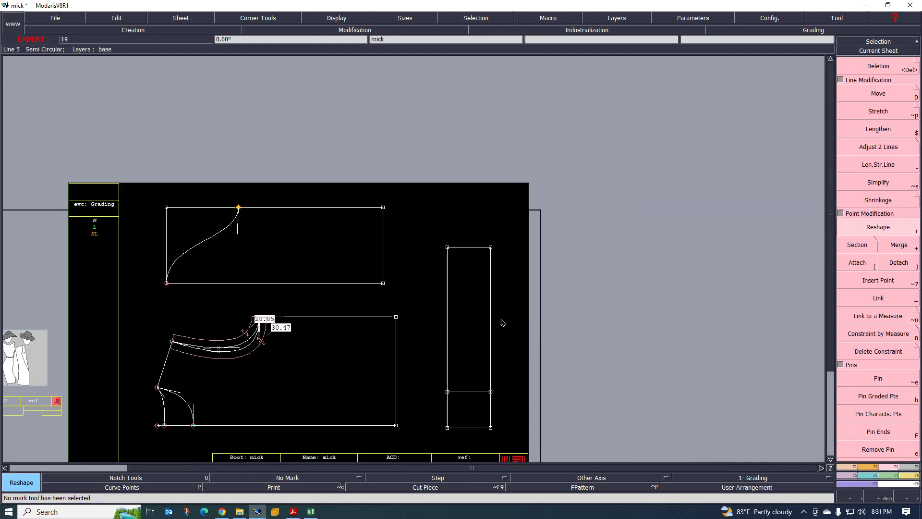
Step: Add dynamic length measures to the bodice's hem edge and to the outer long edge of the narrow vertical rectangle
click(908, 466)
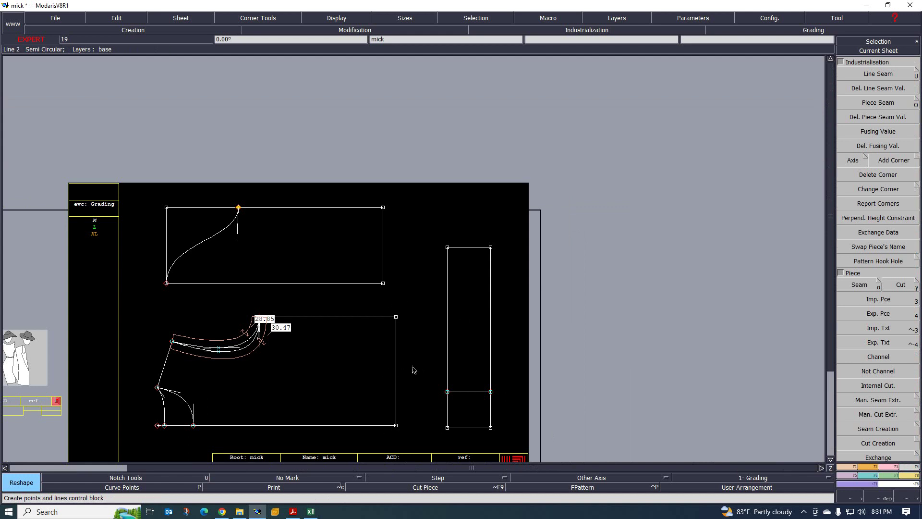
click(896, 465)
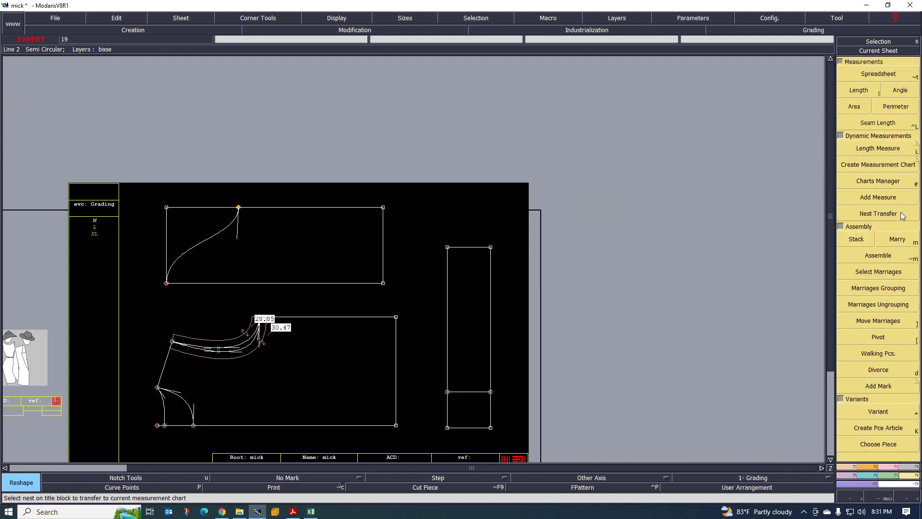
click(880, 148)
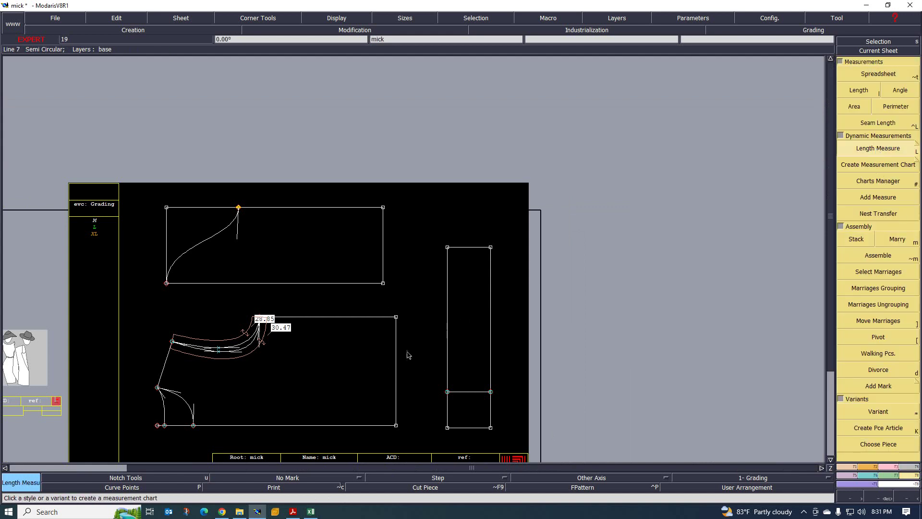
click(418, 380)
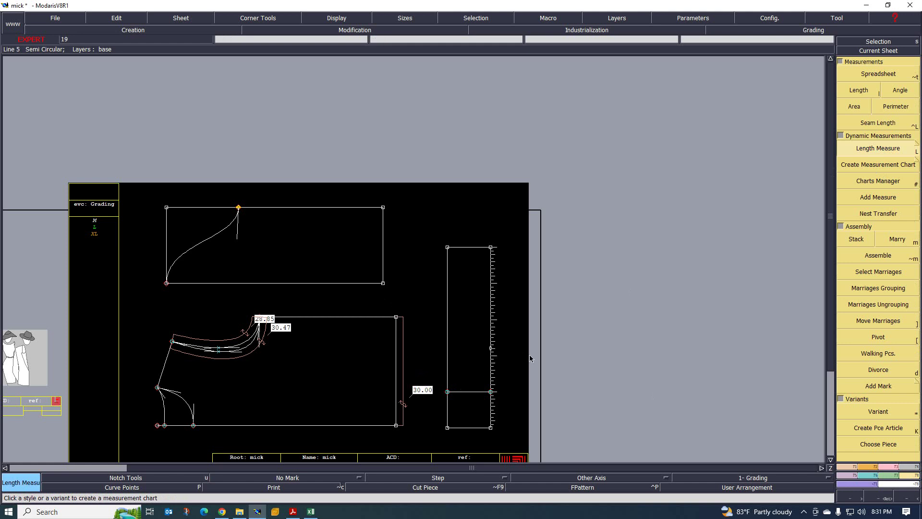
click(516, 387)
scroll(512, 395, up, 1)
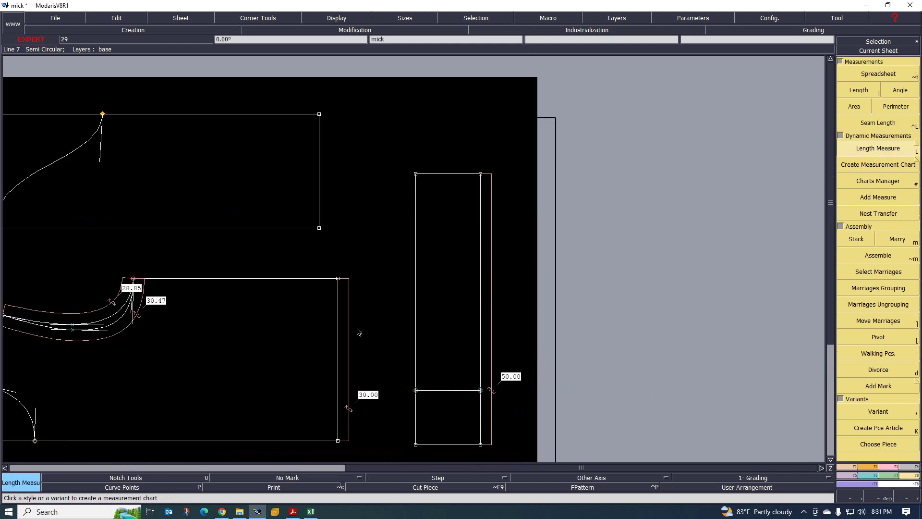
scroll(438, 326, down, 1)
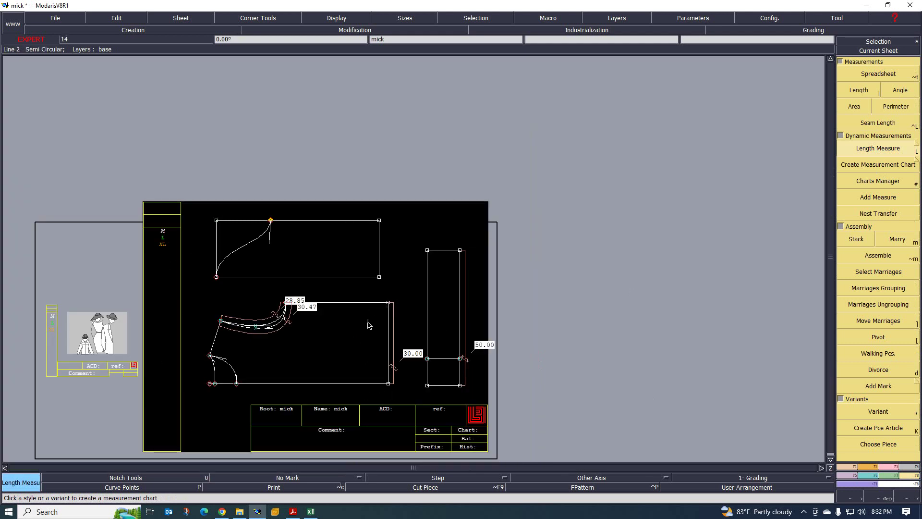
Step: Consult the Men Sweatjacket MICK design PDF in Acrobat and the spreadsheet in Excel, and return to Modaris
click(291, 512)
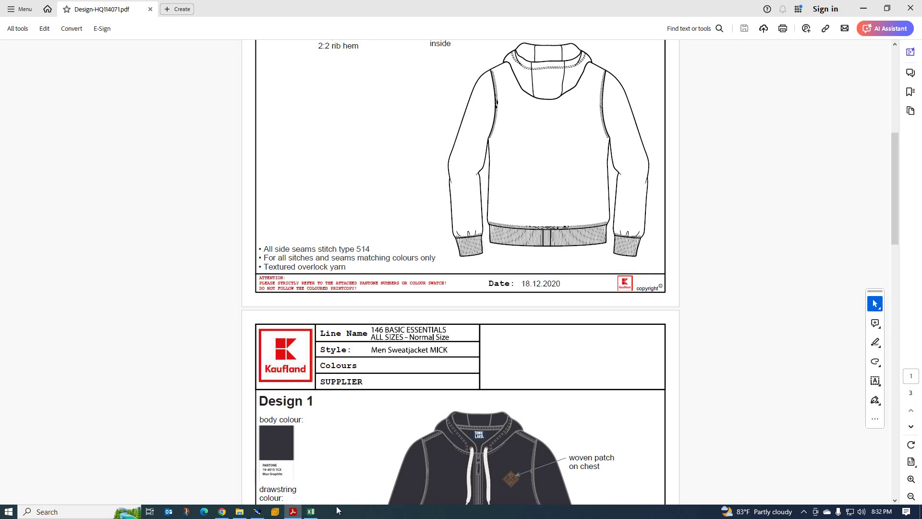
click(311, 511)
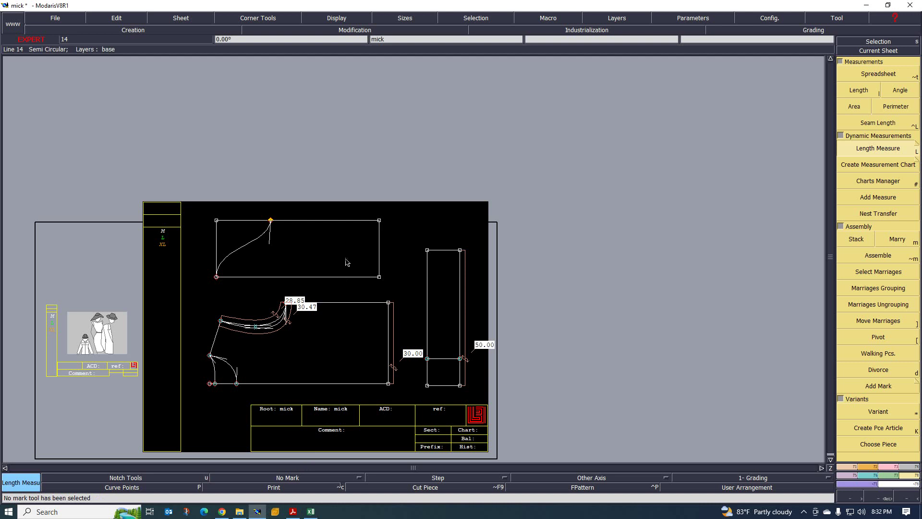
scroll(372, 259, up, 3)
scroll(360, 245, down, 3)
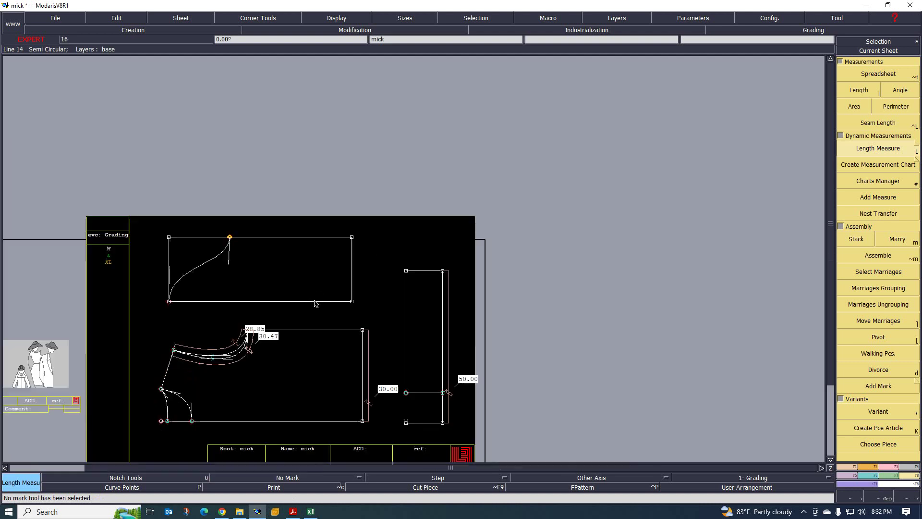
Step: Place a developed point on the sleeve rectangle's short hem edge, measured from its lower corner, and insert it into that edge
scroll(411, 377, up, 2)
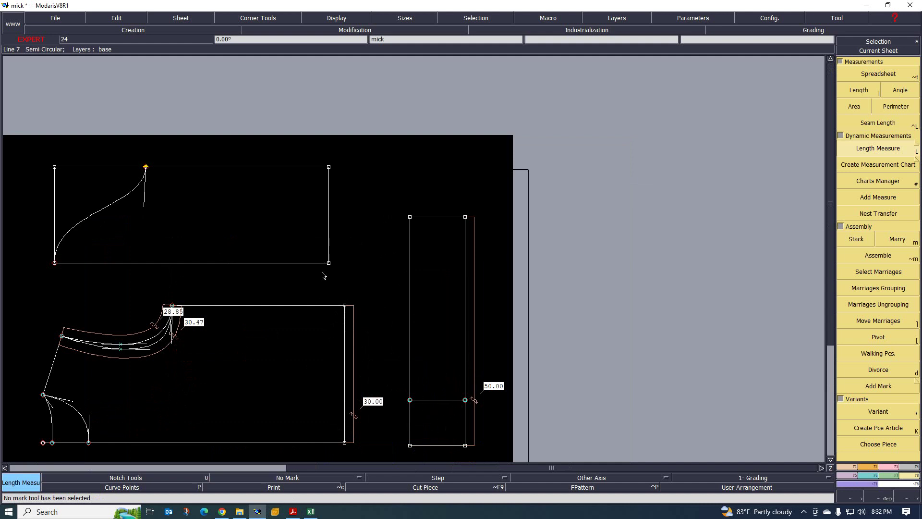
click(872, 467)
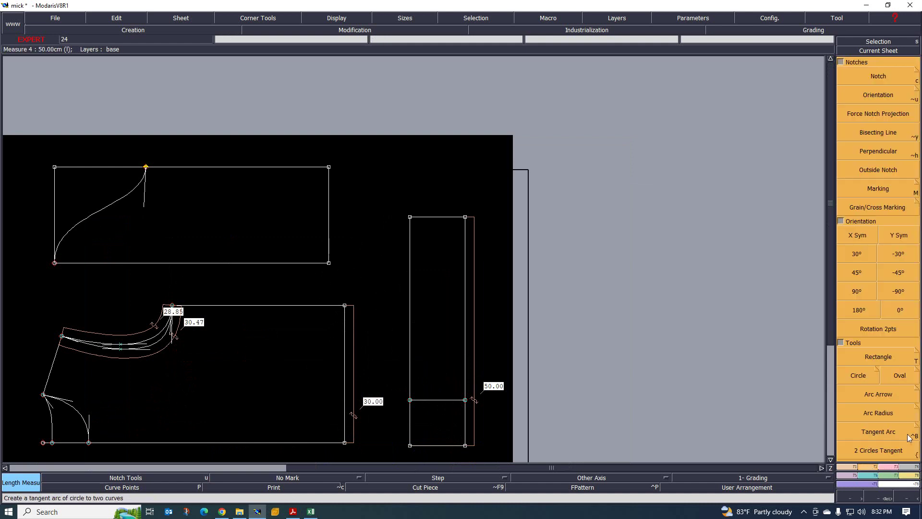
click(858, 472)
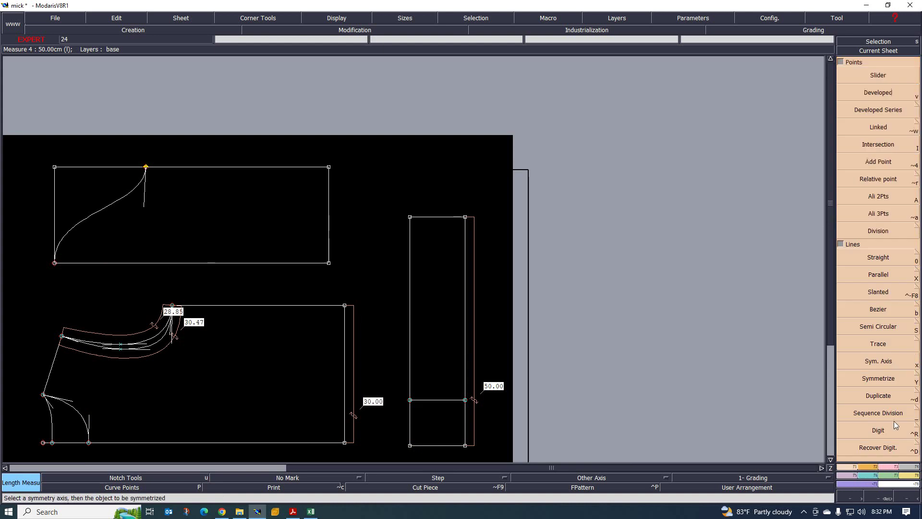
click(878, 92)
click(345, 338)
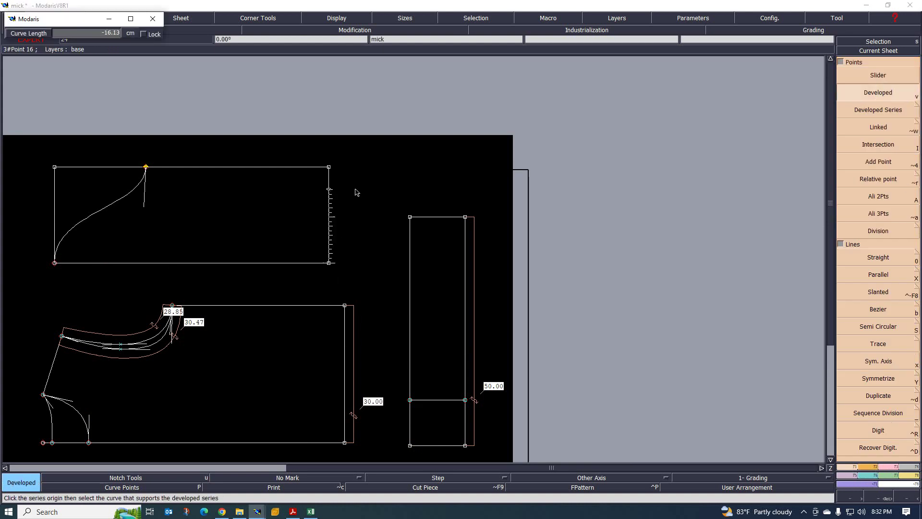
text(21.50)
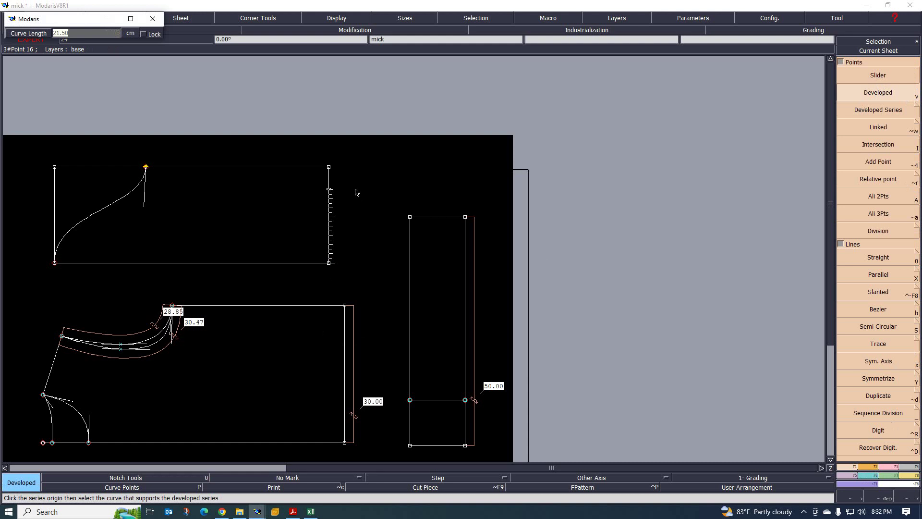
click(333, 200)
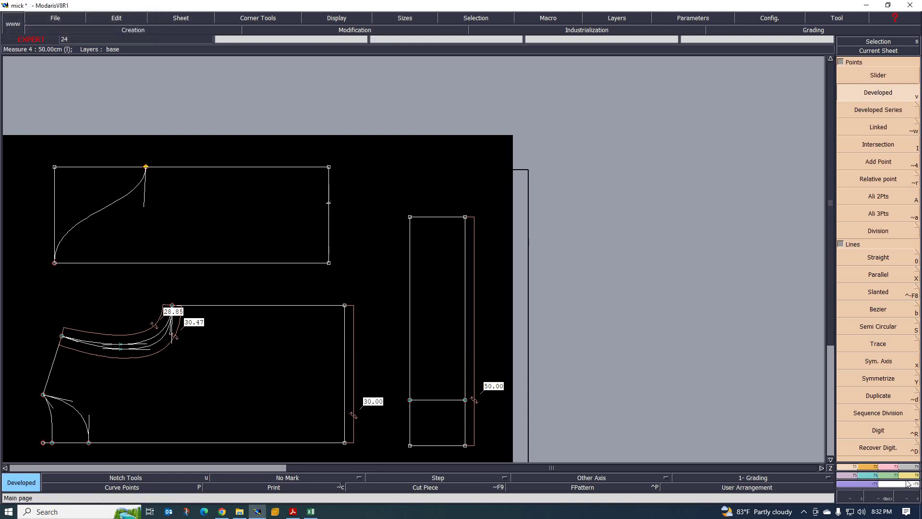
key(F2)
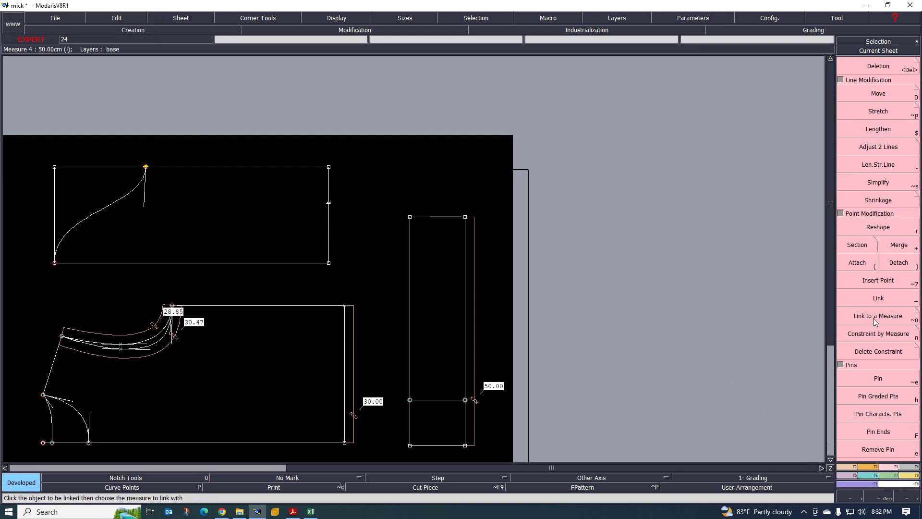
click(878, 280)
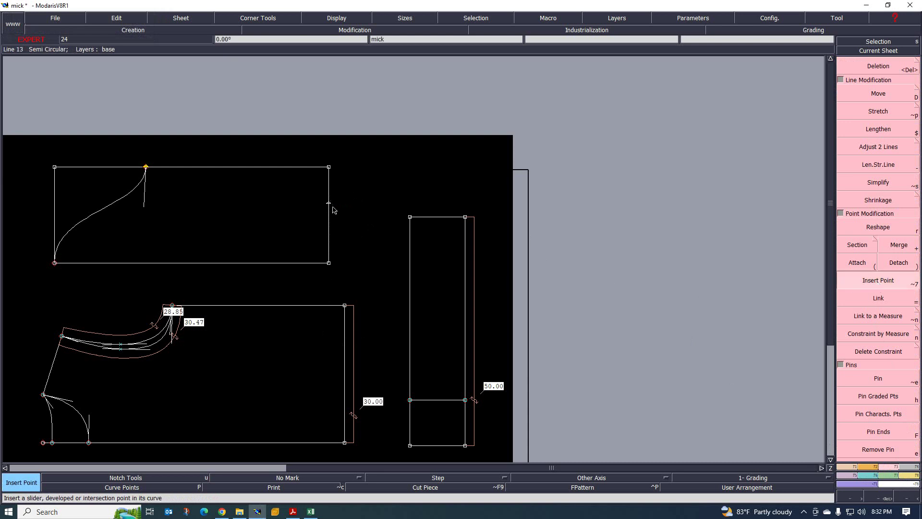
Step: Delete the developed point constrained to the armhole measure at the cap curve's upper end
scroll(145, 169, up, 5)
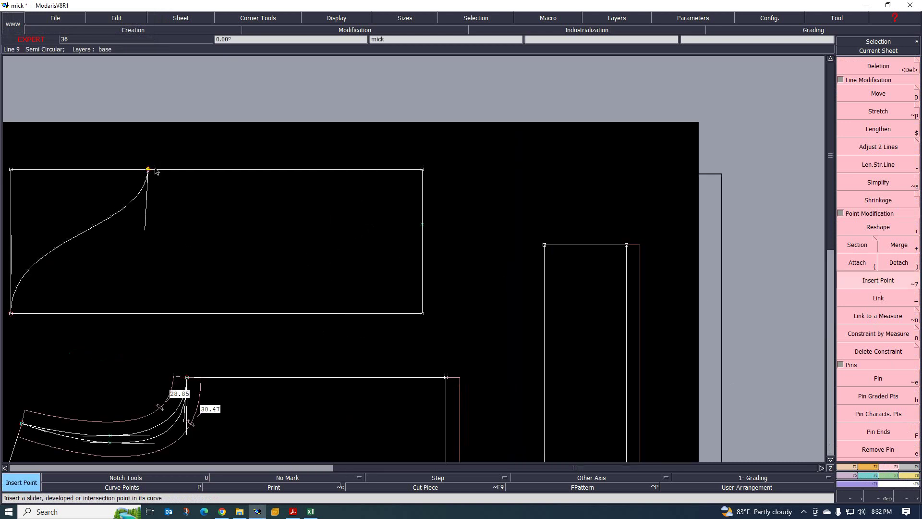
scroll(146, 193, down, 4)
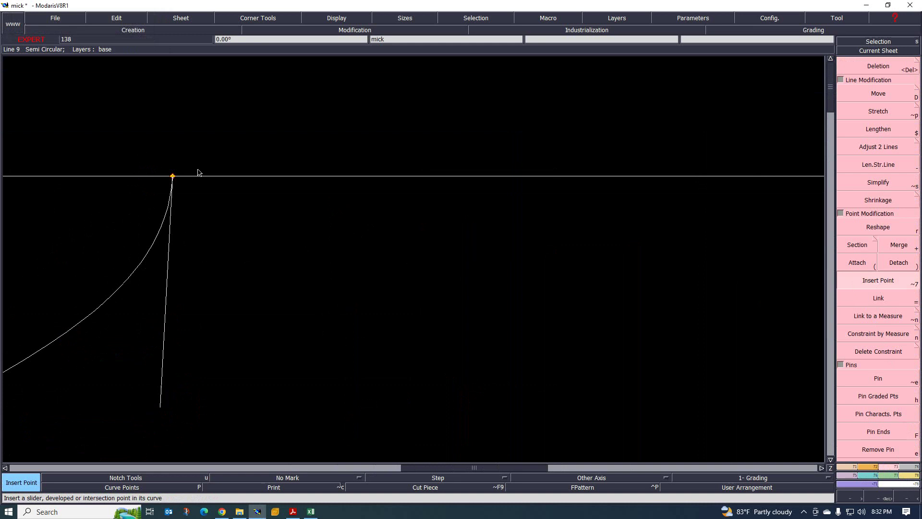
key(Delete)
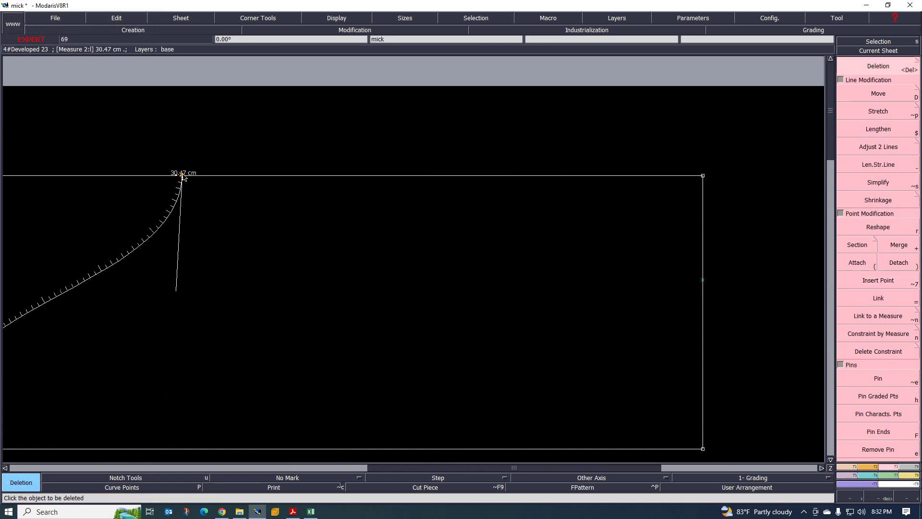
scroll(133, 183, down, 4)
scroll(172, 209, up, 1)
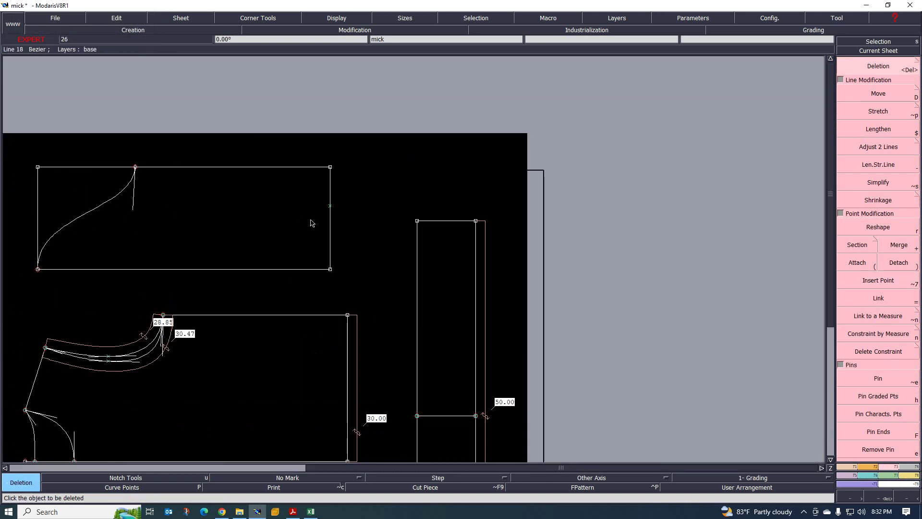
Step: Draw a straight underarm line from the inserted hem point to the cap curve's upper end
key(F1)
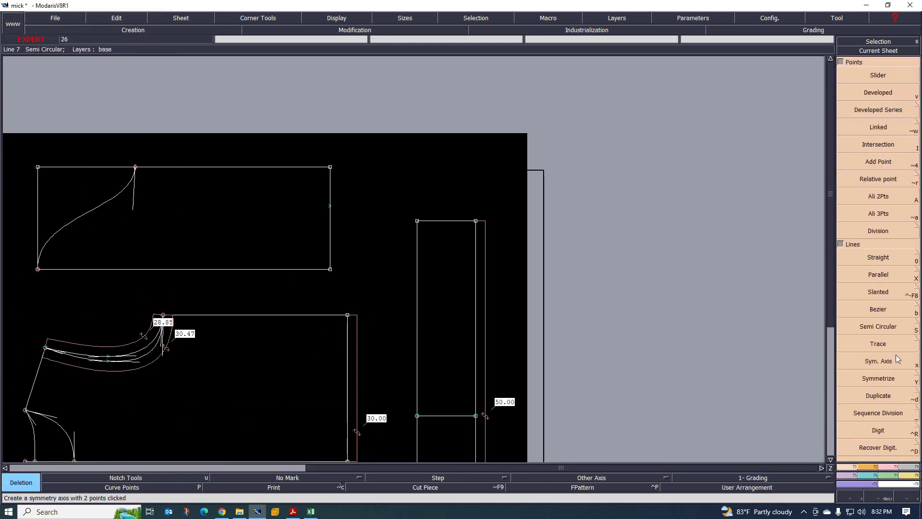
click(878, 256)
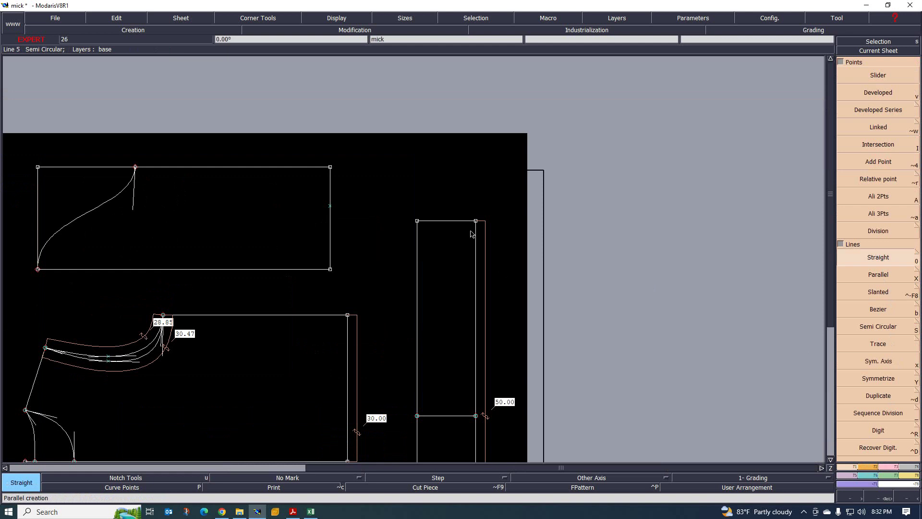
click(330, 205)
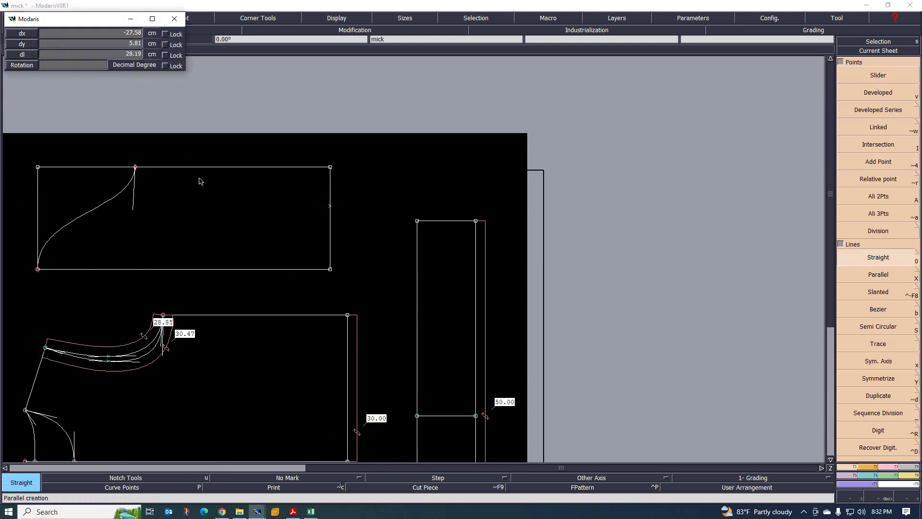
click(136, 168)
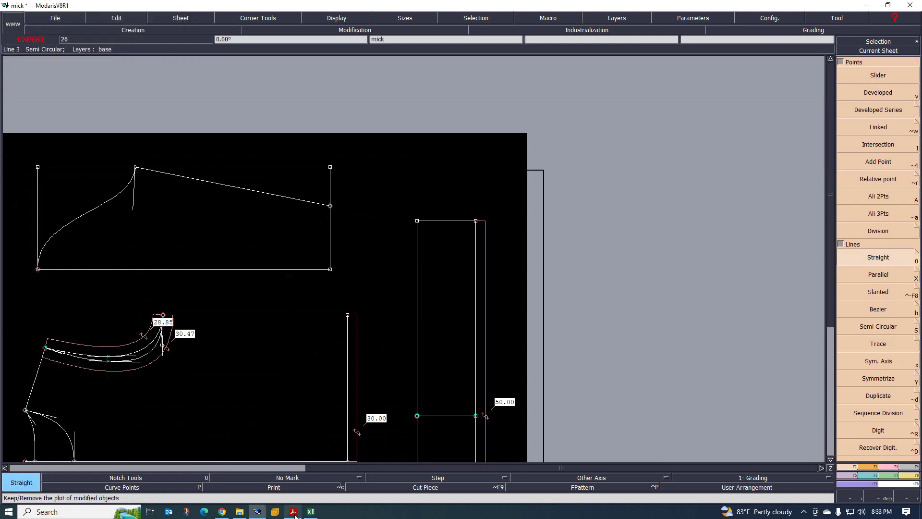
Step: Check the sleeve measurements and the garment sketch in the MMC_Standard_MICK spreadsheet in Excel, and return to Modaris
click(318, 510)
scroll(288, 346, down, 5)
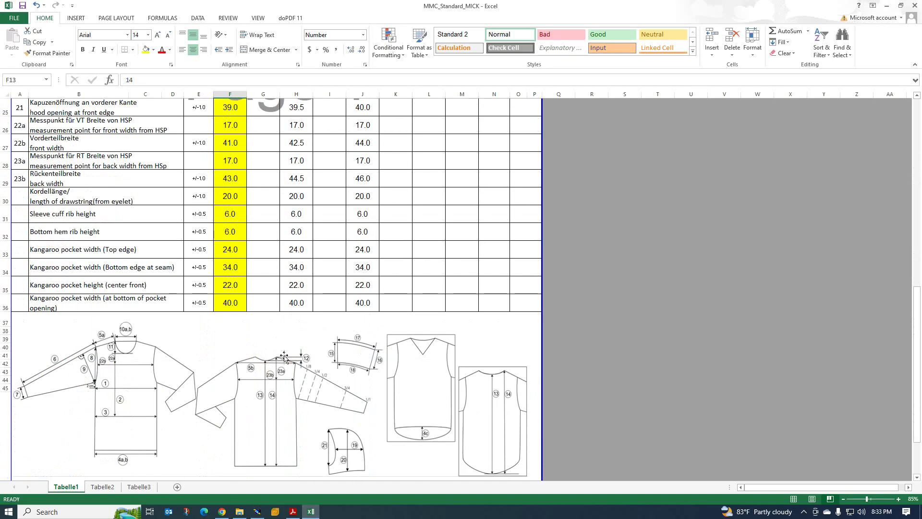
scroll(262, 266, up, 5)
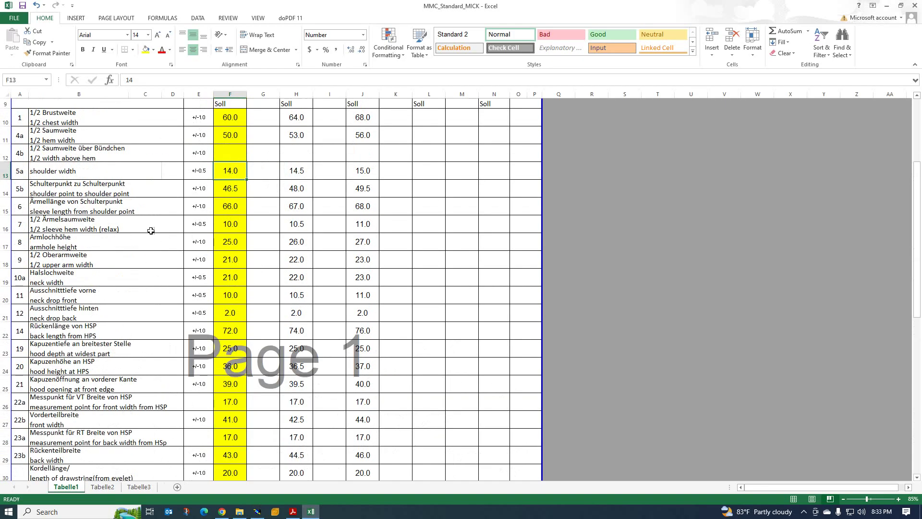
click(886, 5)
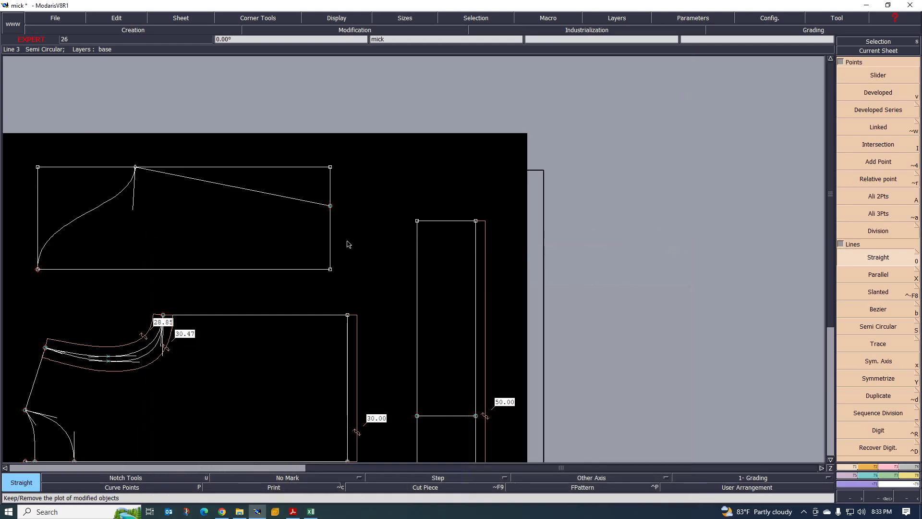
Step: Delete the sleeve rectangle's leftover upper long edge, its short edge beside the cap curve and their shared corner point
scroll(178, 202, up, 2)
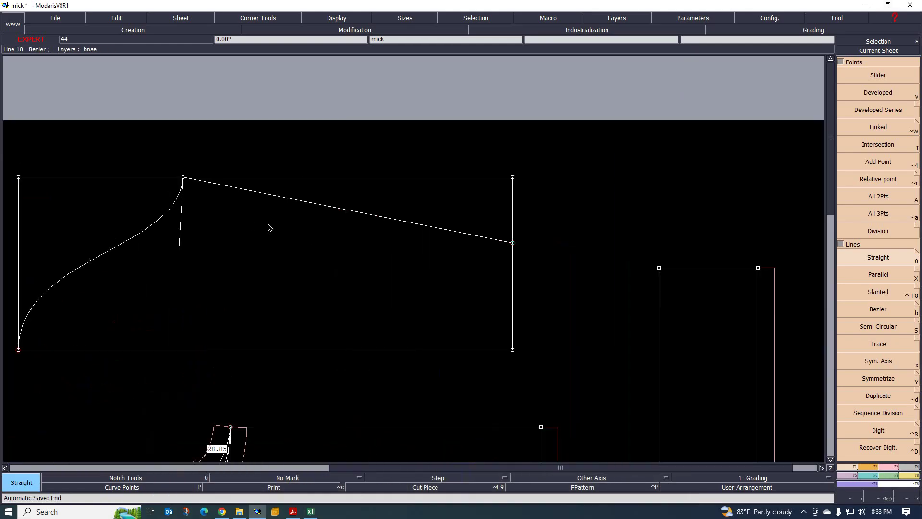
key(Delete)
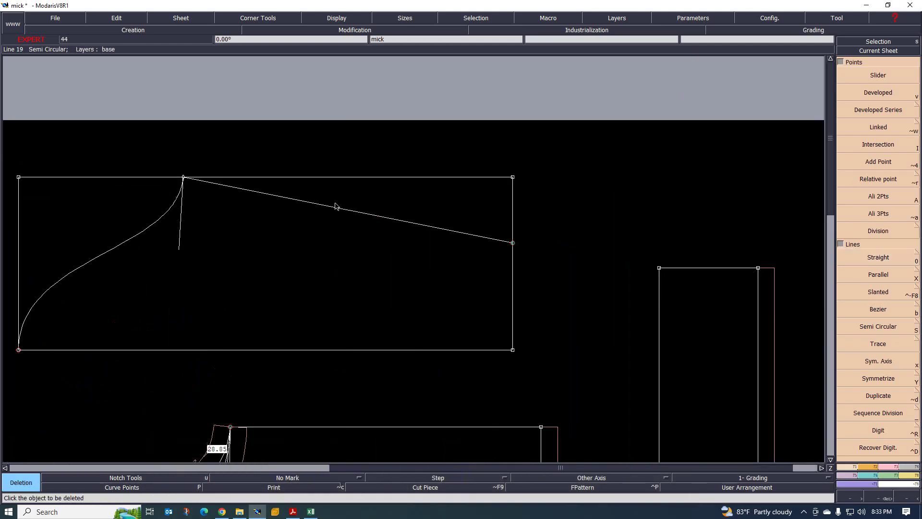
click(327, 177)
click(17, 212)
click(19, 178)
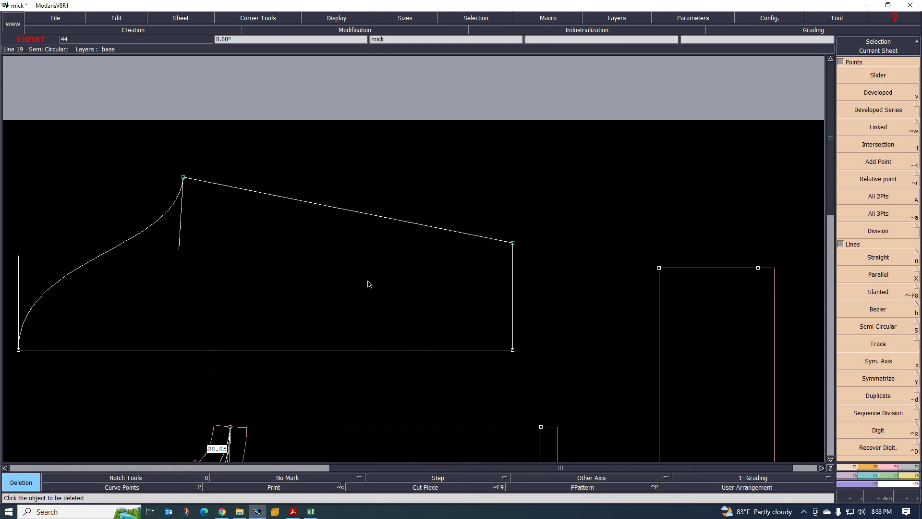
scroll(367, 284, down, 2)
scroll(301, 283, up, 1)
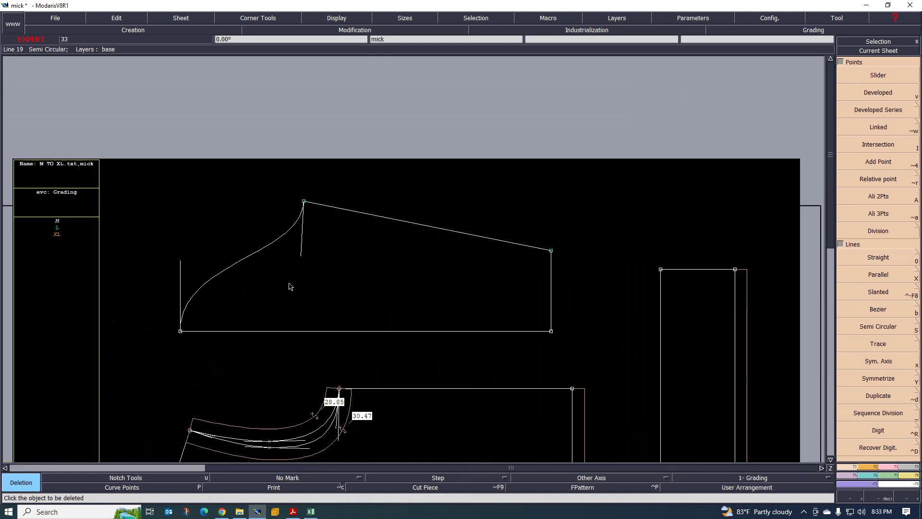
scroll(397, 243, down, 3)
scroll(397, 242, up, 2)
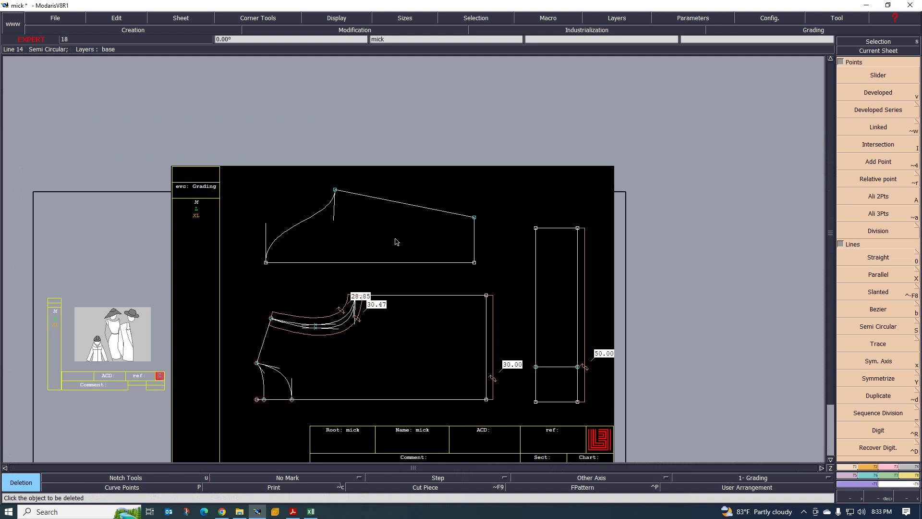
scroll(365, 230, up, 1)
scroll(324, 235, up, 1)
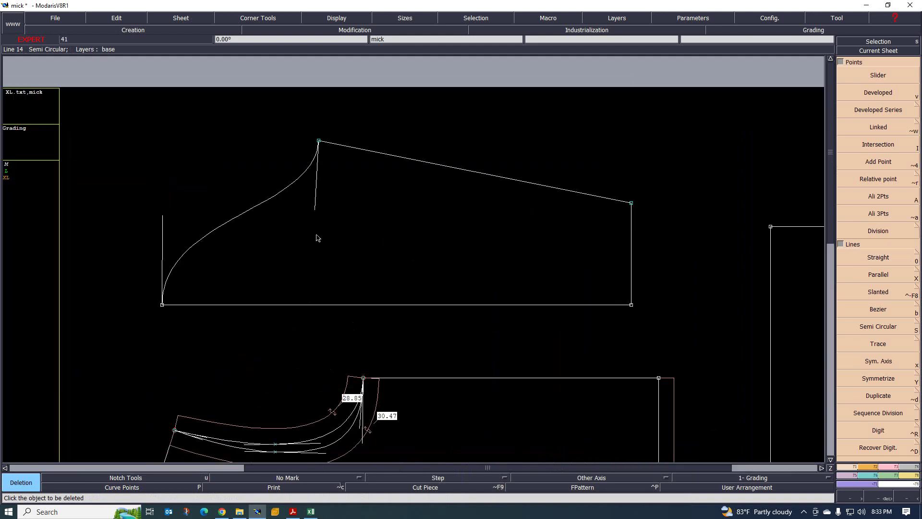
scroll(320, 229, down, 1)
scroll(260, 258, up, 1)
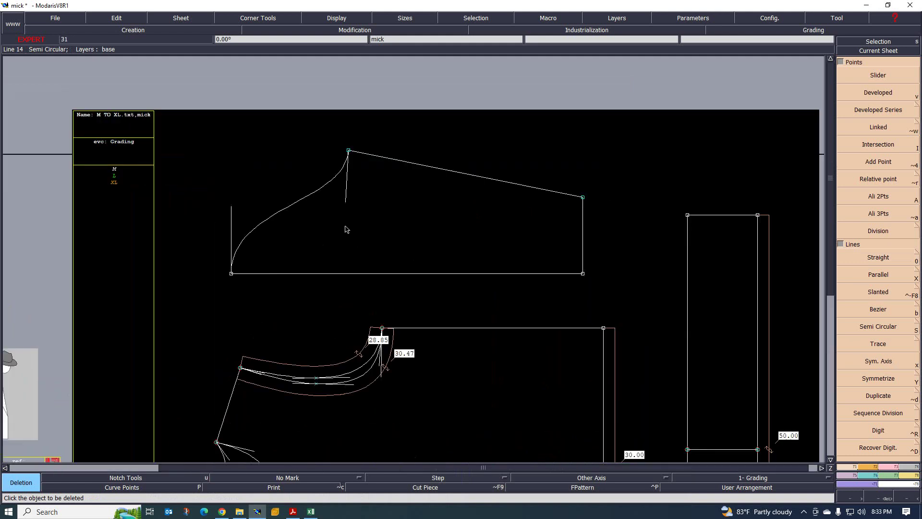
scroll(346, 230, down, 2)
scroll(344, 230, up, 1)
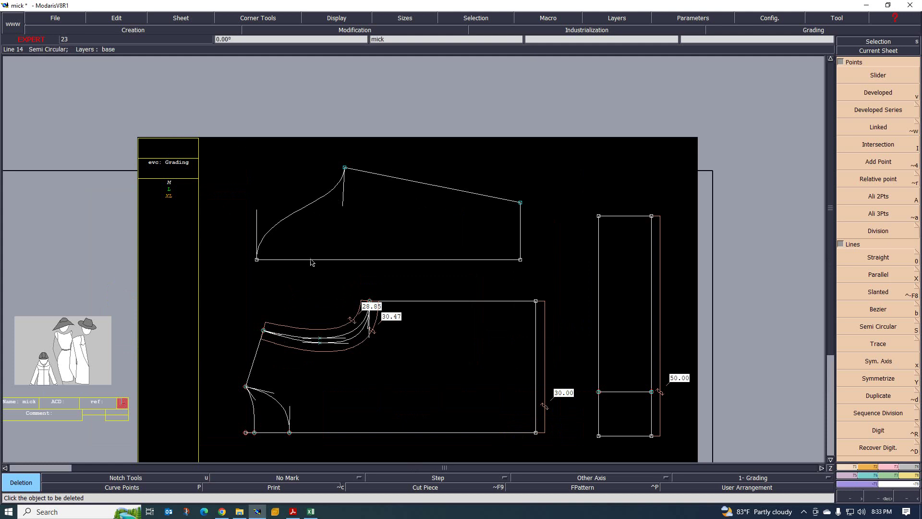
scroll(312, 260, up, 1)
scroll(315, 251, down, 2)
scroll(280, 266, up, 1)
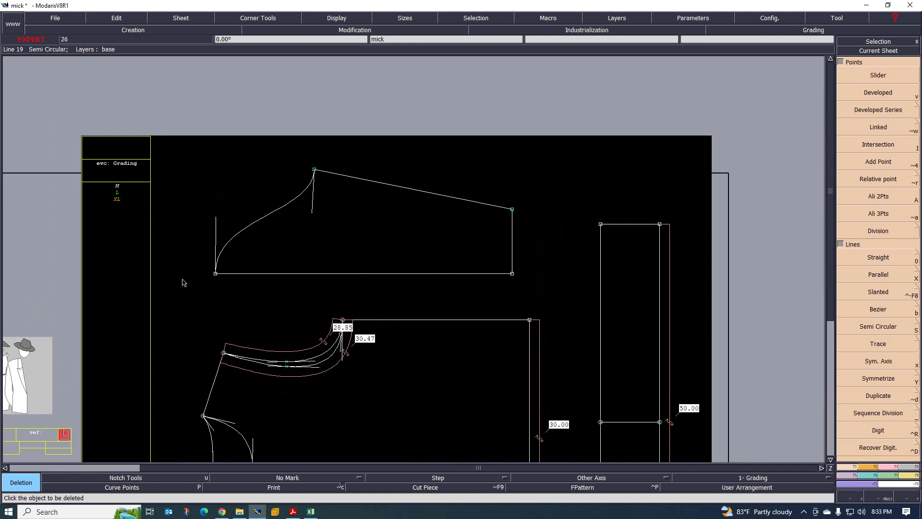
scroll(340, 248, down, 3)
scroll(258, 209, up, 2)
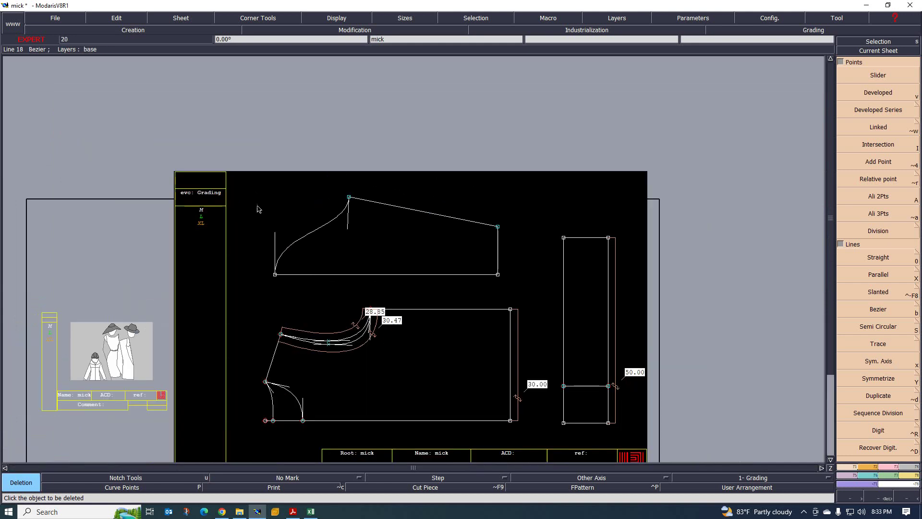
Step: Select the complete sleeve outline and move it about 21 cm upward, away from the bodice
scroll(417, 282, up, 2)
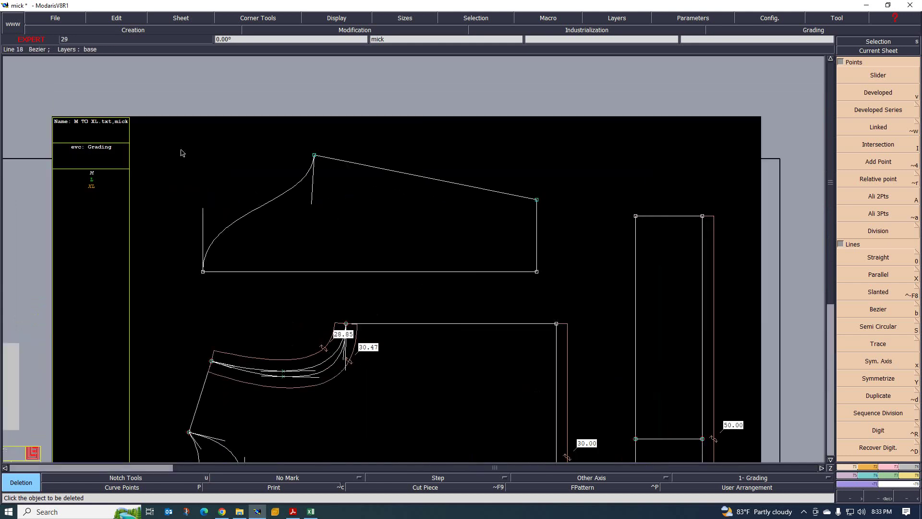
click(540, 293)
click(536, 296)
drag(176, 142, 566, 305)
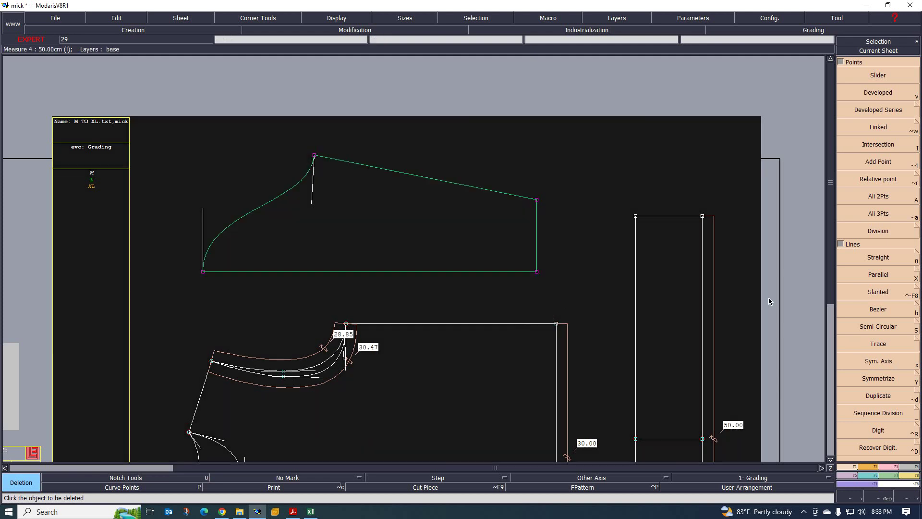
click(877, 110)
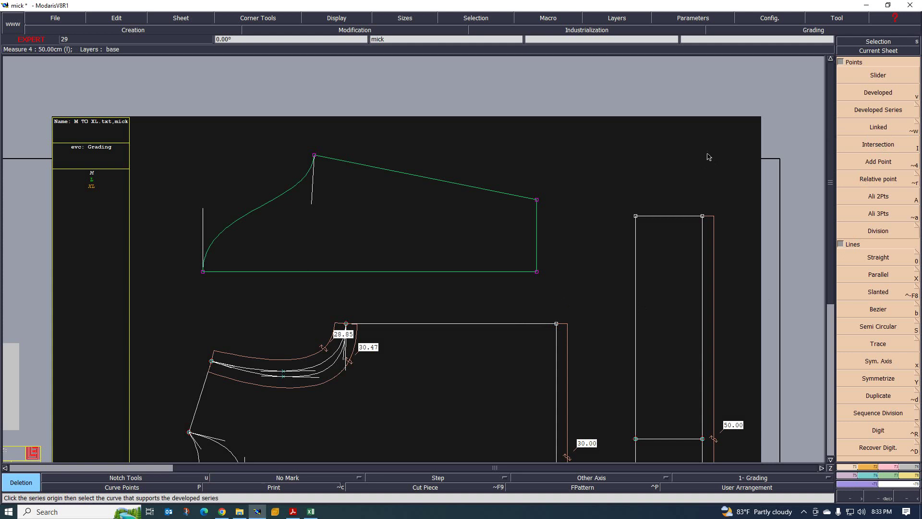
key(m)
drag(425, 271, 425, 154)
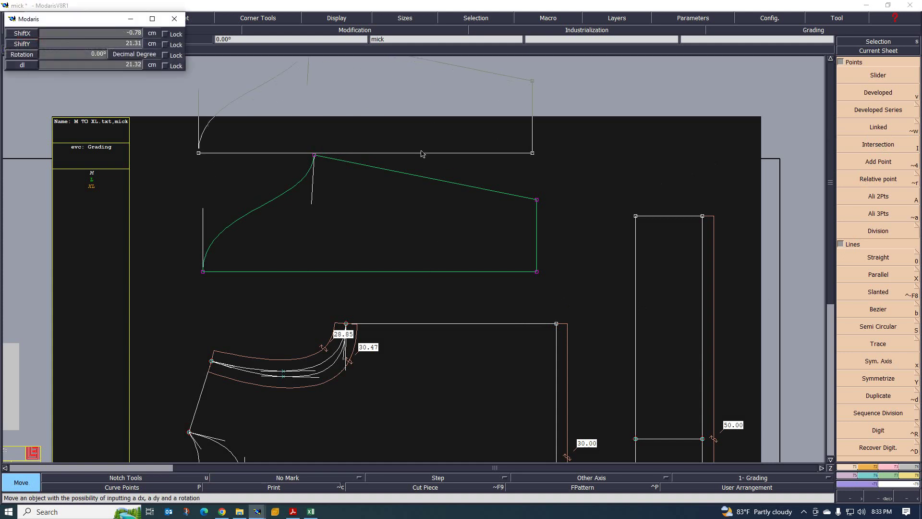
Step: Create a symmetry axis on the half sleeve's straight centre line, starting at the top point of the sleeve cap
scroll(340, 261, down, 1)
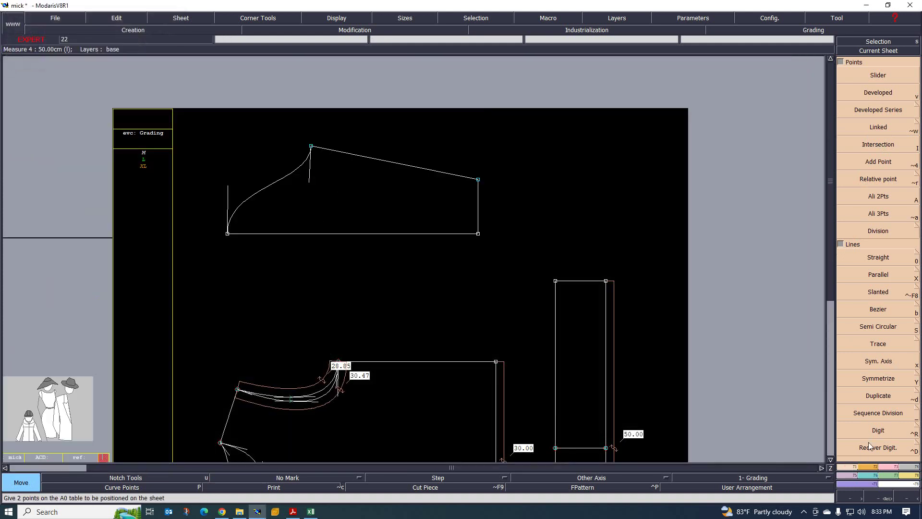
click(882, 363)
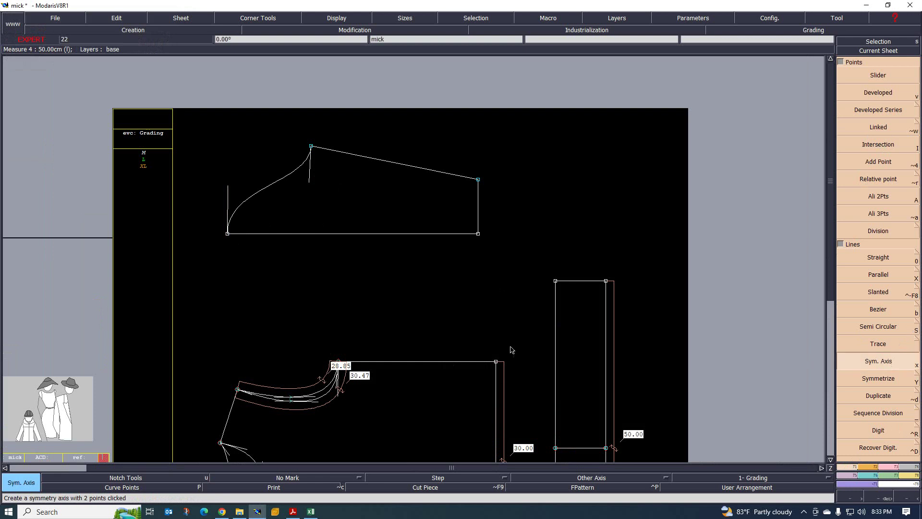
click(228, 233)
click(272, 234)
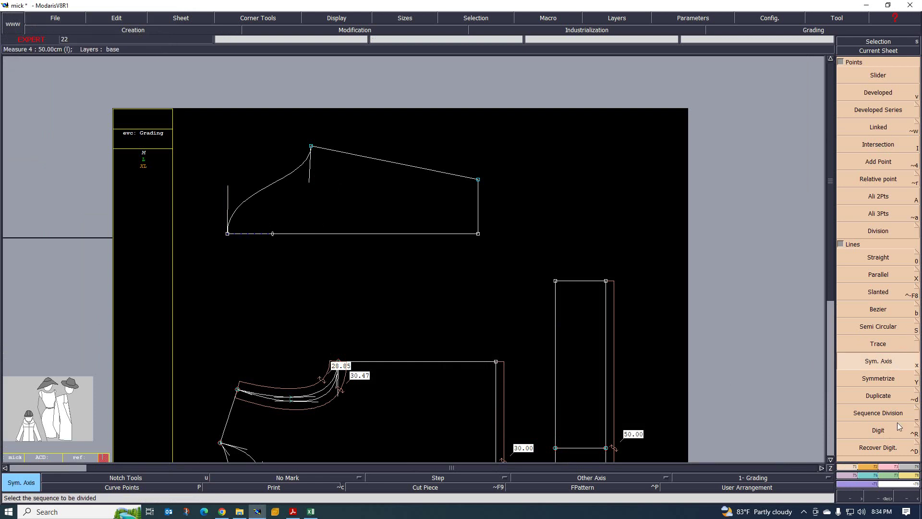
Step: Symmetrize the cap curve, underarm line and hem line about the axis to form the full sleeve
click(881, 380)
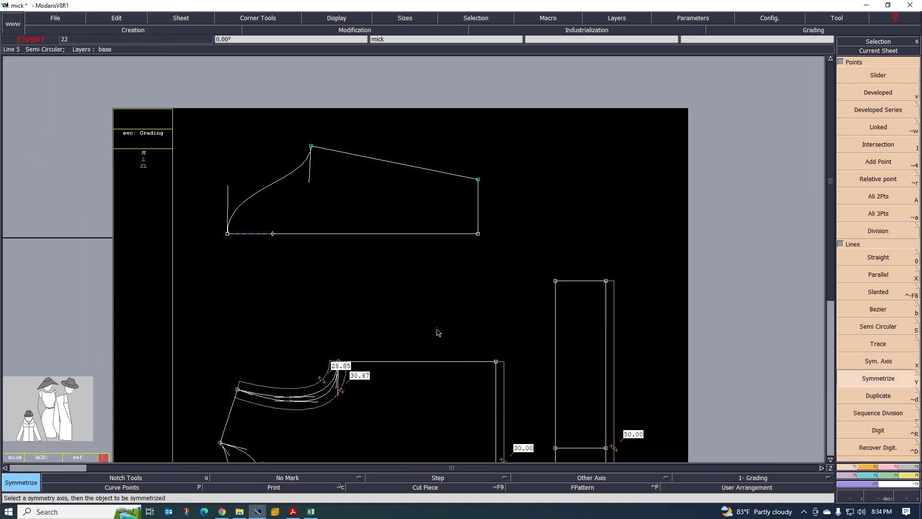
click(271, 188)
click(379, 159)
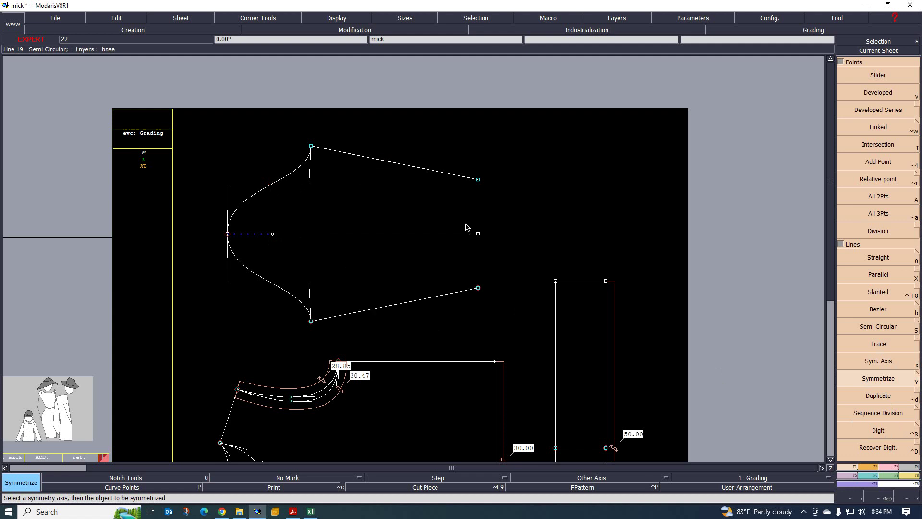
click(478, 207)
scroll(401, 300, down, 2)
scroll(336, 264, up, 4)
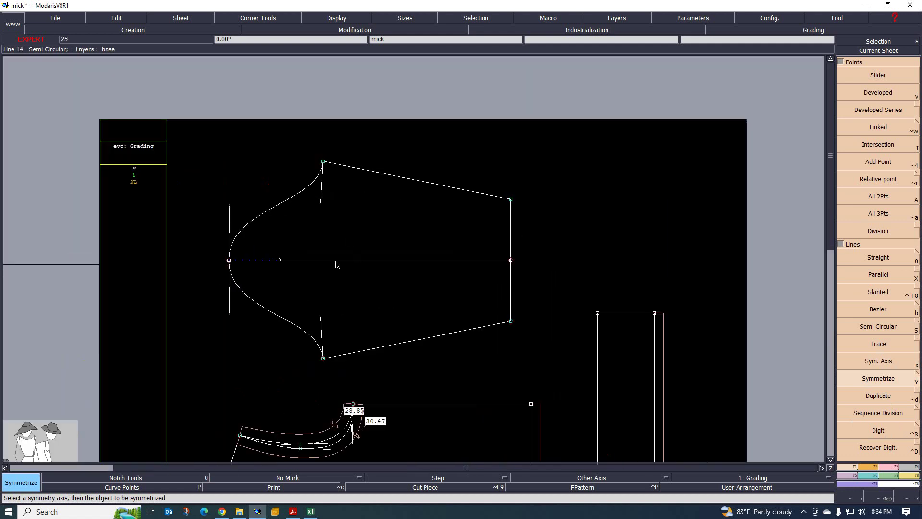
click(323, 401)
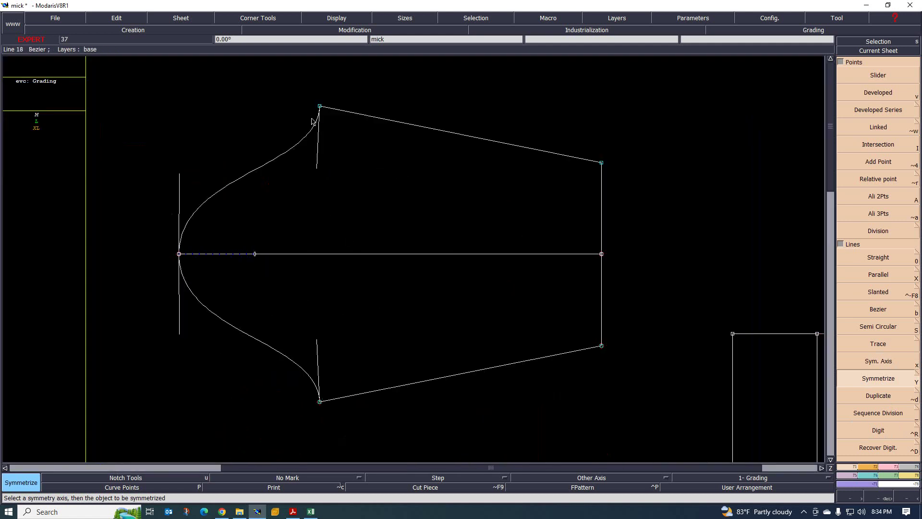
scroll(413, 290, down, 2)
scroll(412, 290, up, 2)
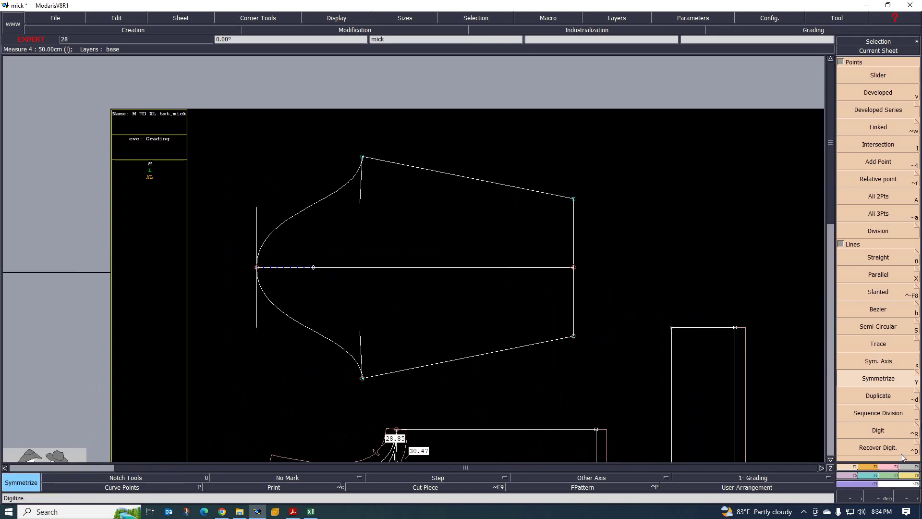
Step: Attach the mirrored sleeve half's points into their curves, including the corner where the mirrored hem and underarm lines meet
key(alt+n)
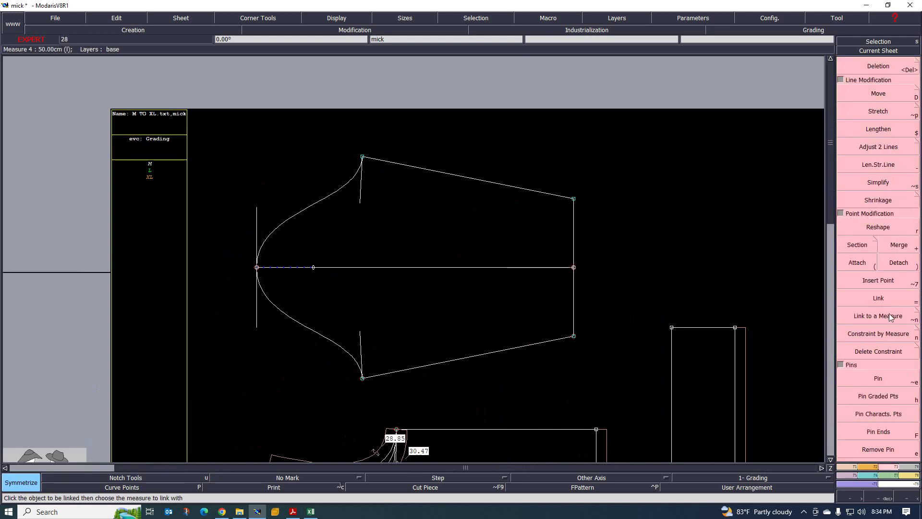
click(879, 280)
click(853, 262)
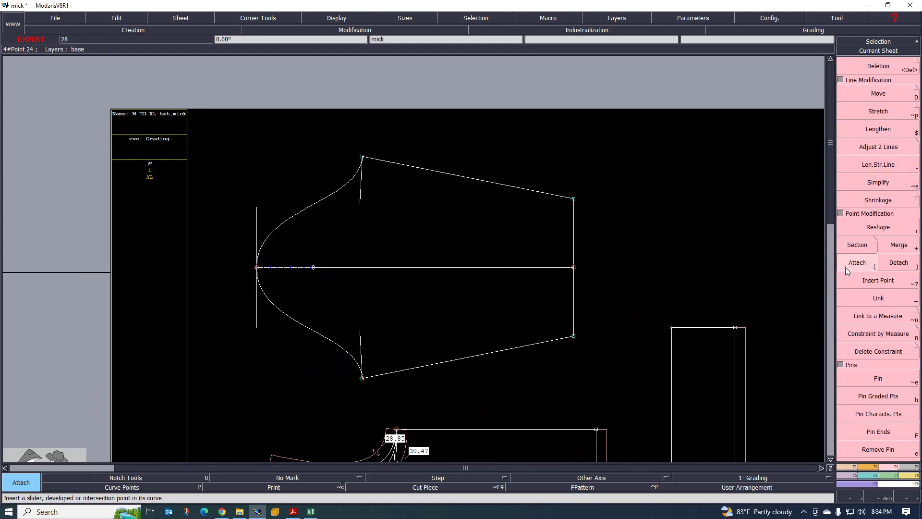
click(575, 336)
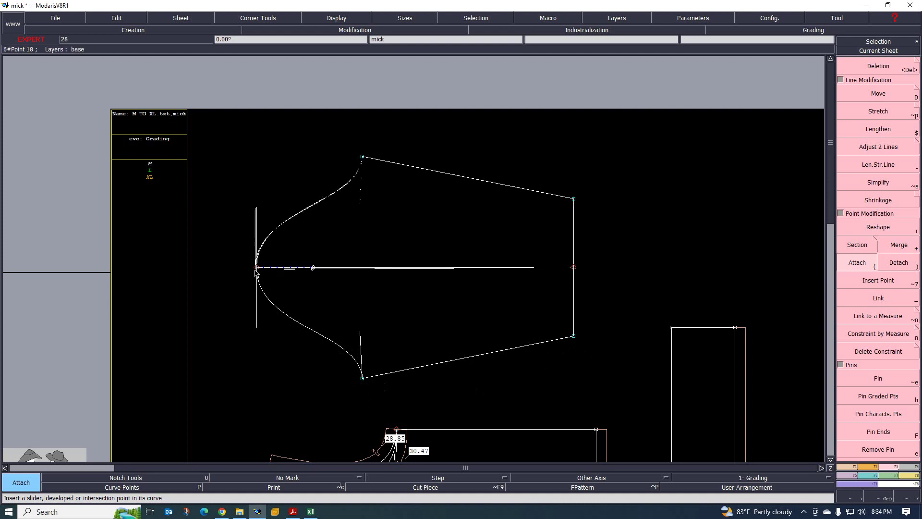
Step: Delete the sleeve's centre line and merge the two cap curve halves at the cap's top point
scroll(268, 283, down, 3)
scroll(358, 273, up, 2)
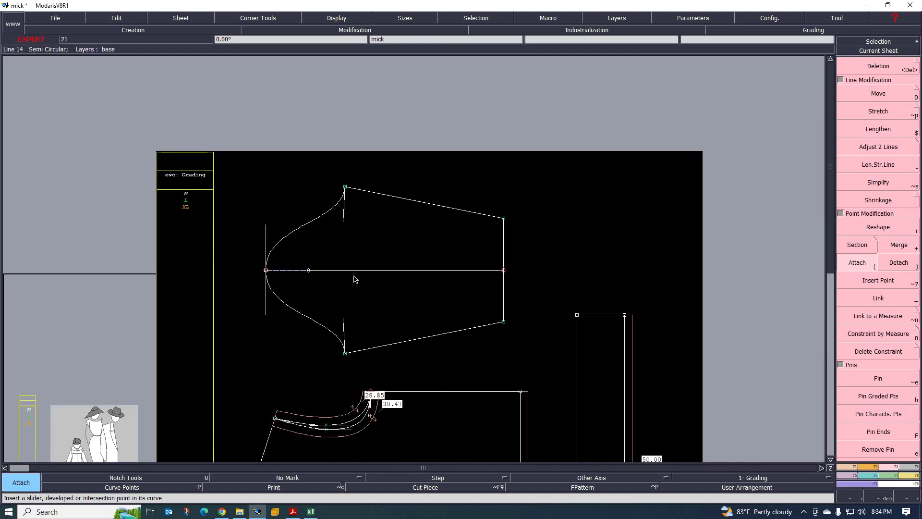
key(Delete)
click(404, 270)
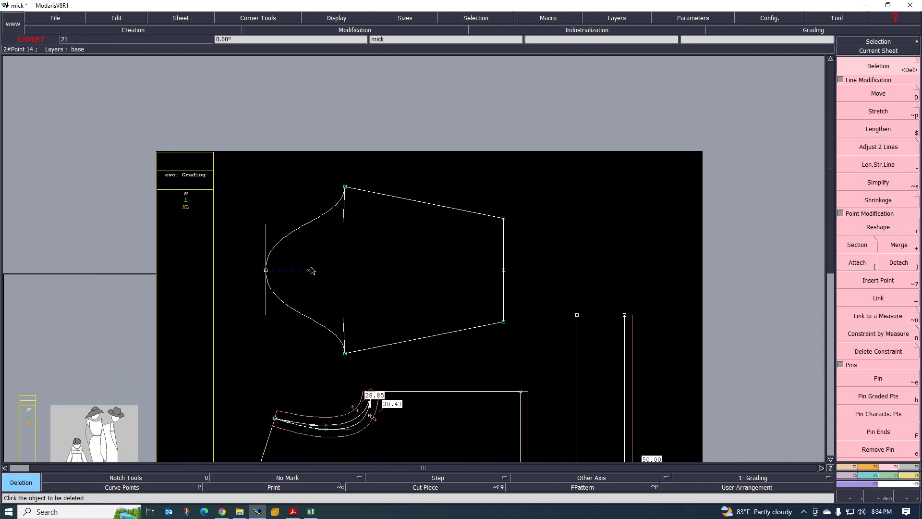
scroll(303, 273, up, 1)
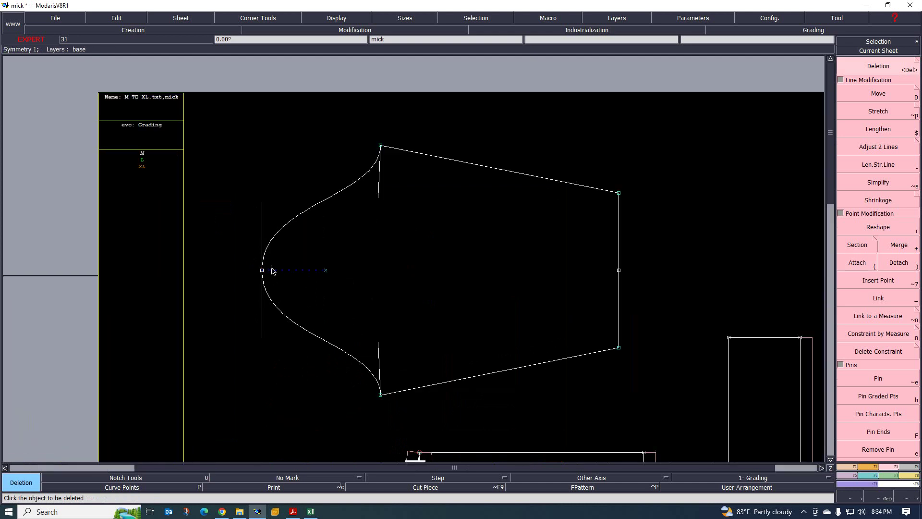
click(899, 246)
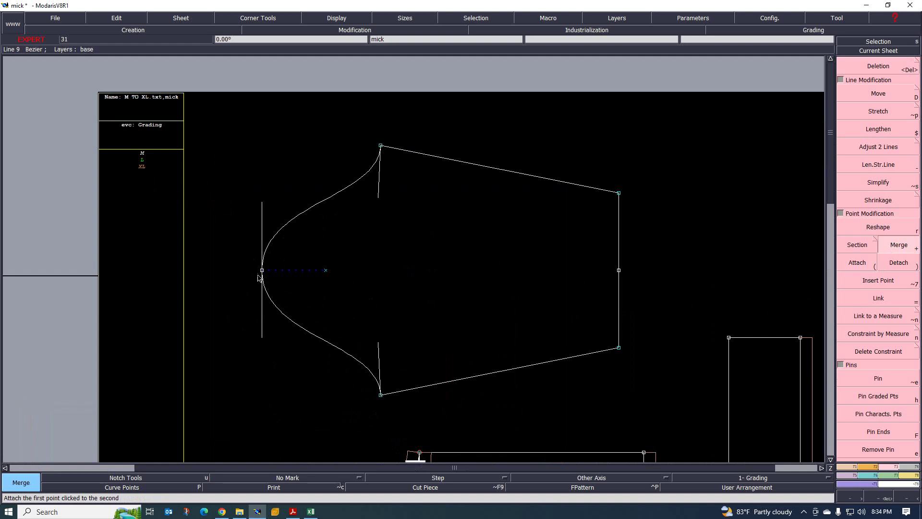
scroll(172, 368, down, 3)
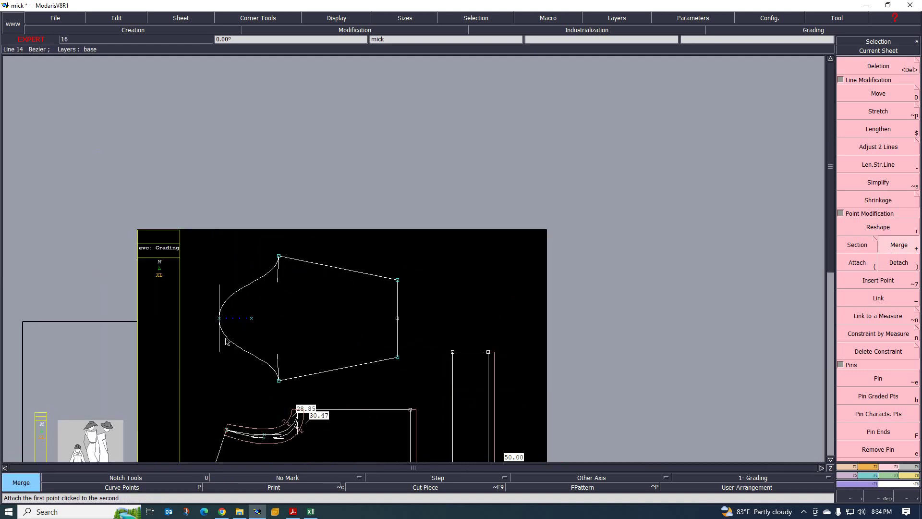
Step: Examine the full sleeve and compare its cap with the two armhole measurements on the bodice
scroll(243, 333, up, 3)
scroll(243, 333, down, 5)
scroll(276, 273, up, 2)
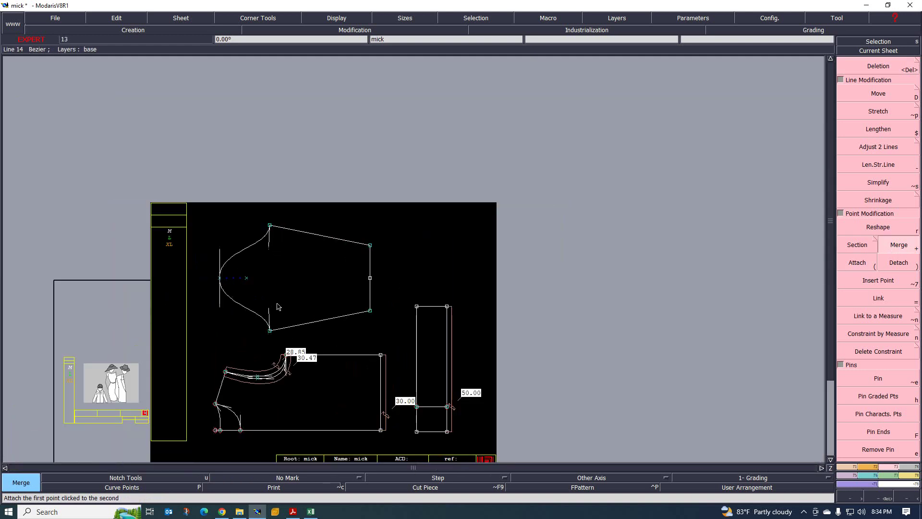
scroll(283, 335, up, 2)
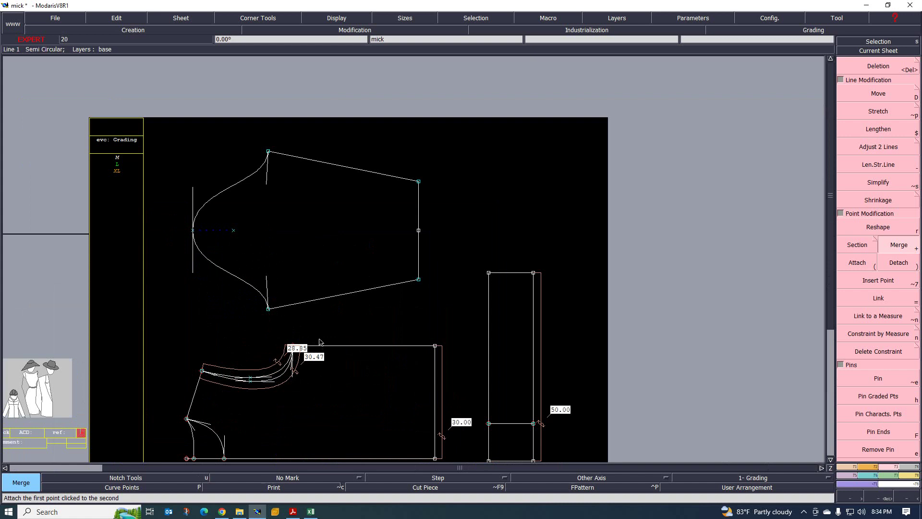
scroll(312, 372, up, 3)
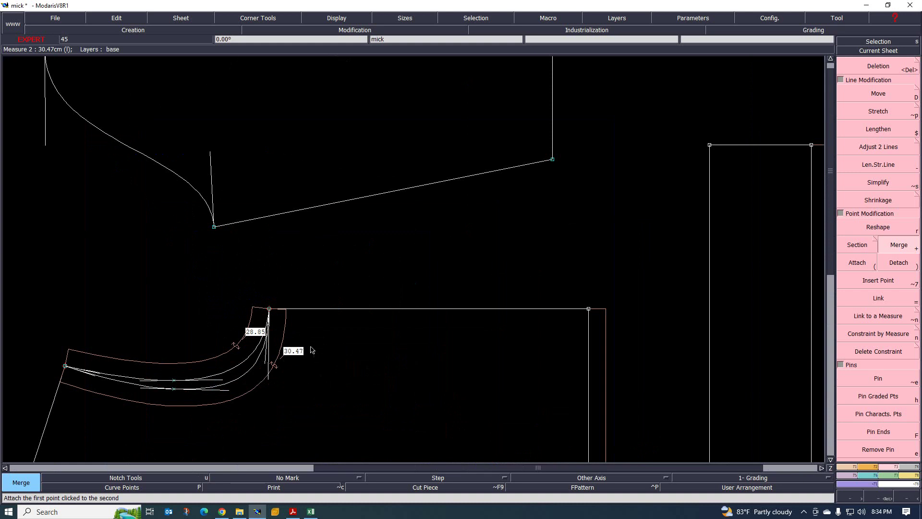
scroll(341, 347, down, 3)
scroll(326, 338, up, 2)
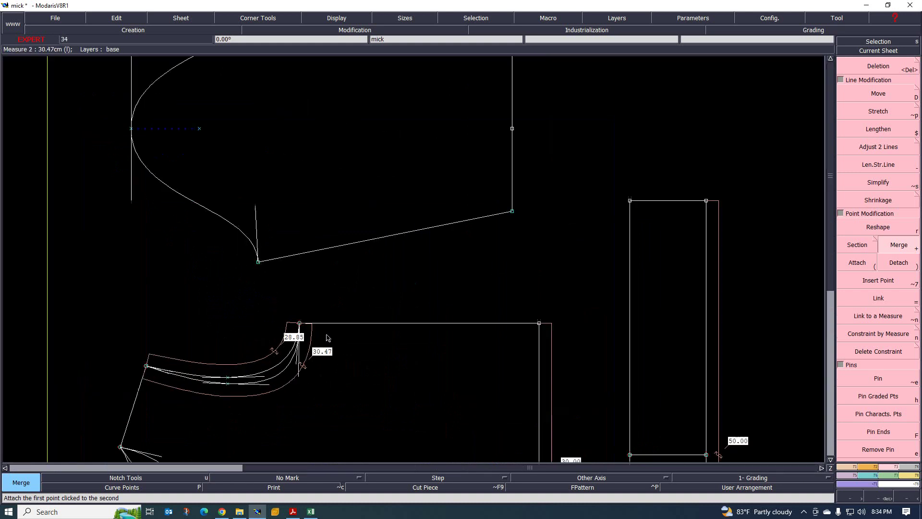
scroll(326, 337, up, 2)
scroll(334, 377, down, 2)
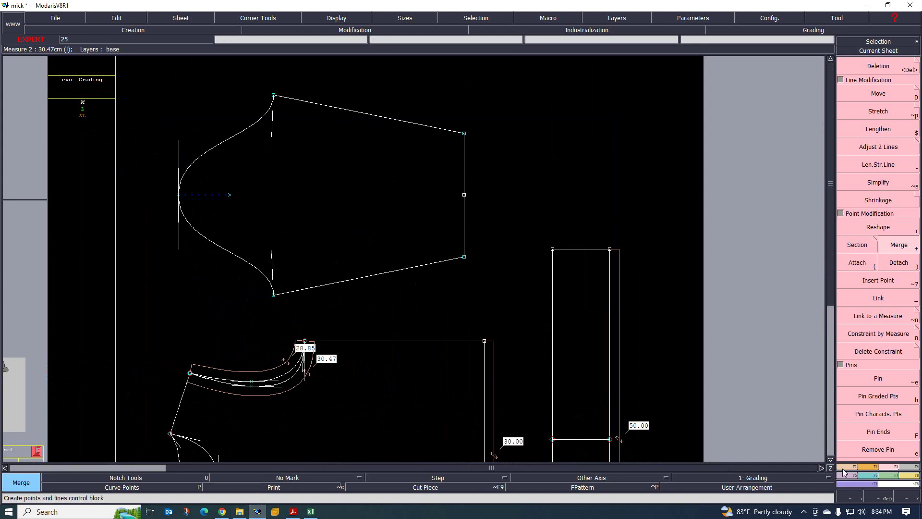
Step: Place a developed point on the sleeve cap, about 45.28 cm along the curve from the mirrored half's underarm corner
key(F1)
click(878, 93)
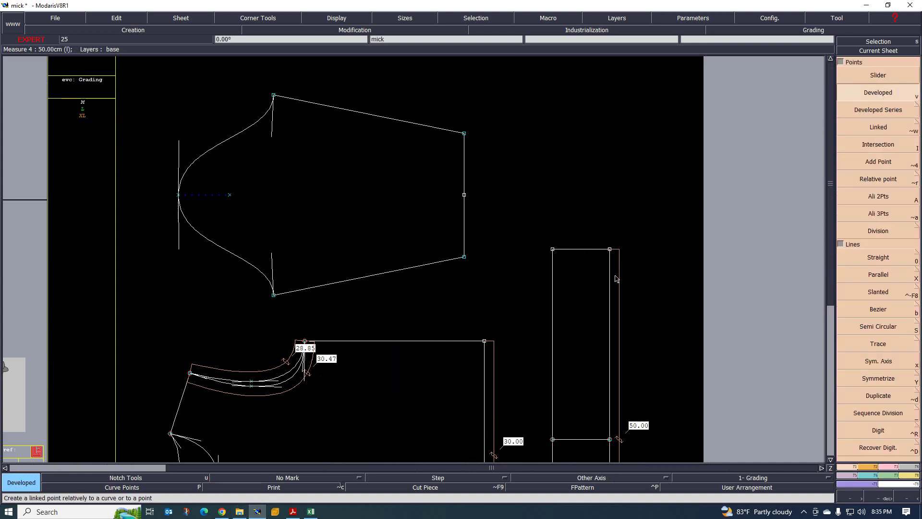
click(262, 268)
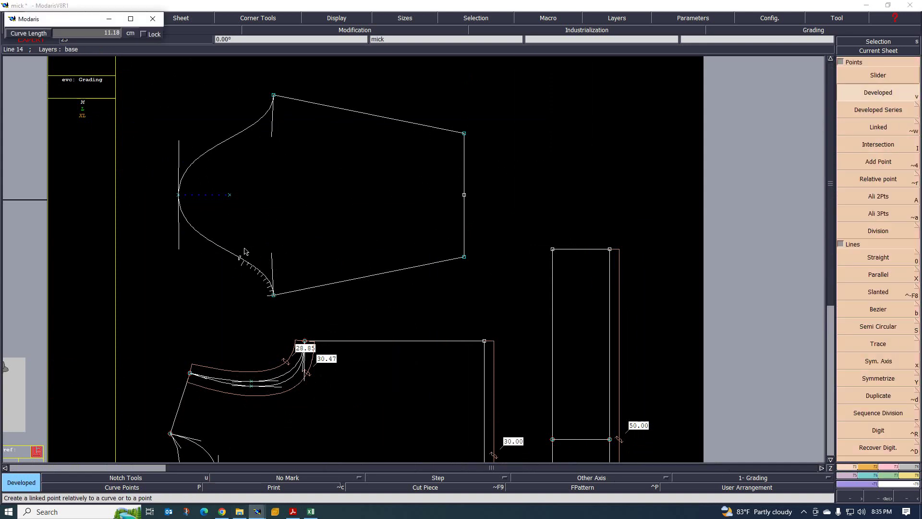
click(239, 177)
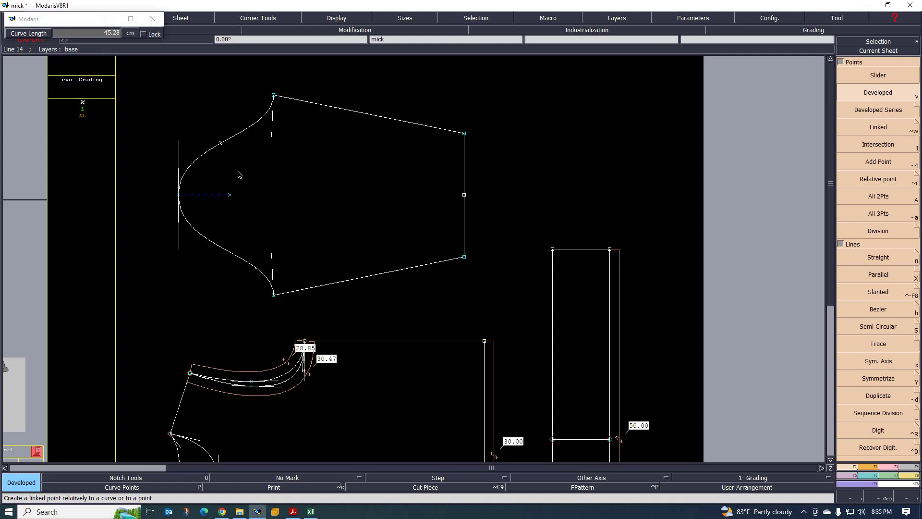
Step: Constrain the developed point's curve length to the sum of the armhole measures, Measure 2 plus Measure 1, at 100% scale
click(895, 467)
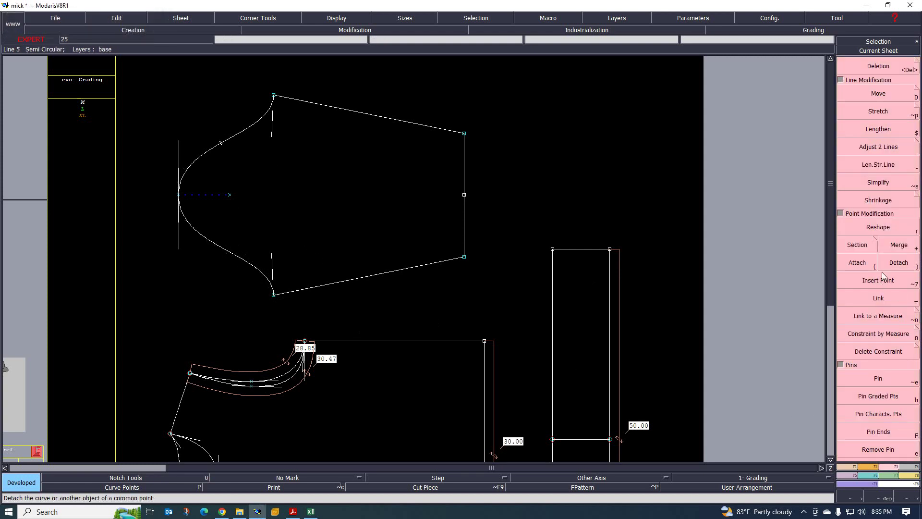
click(888, 336)
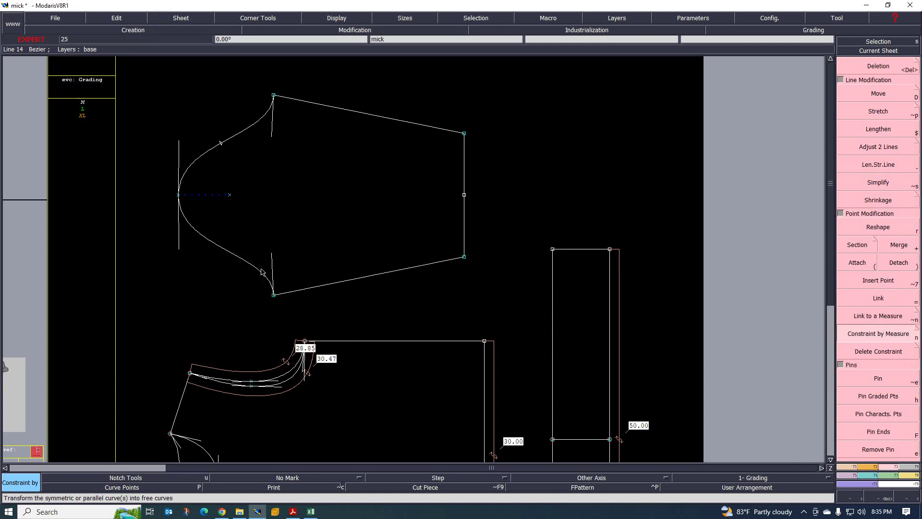
click(222, 150)
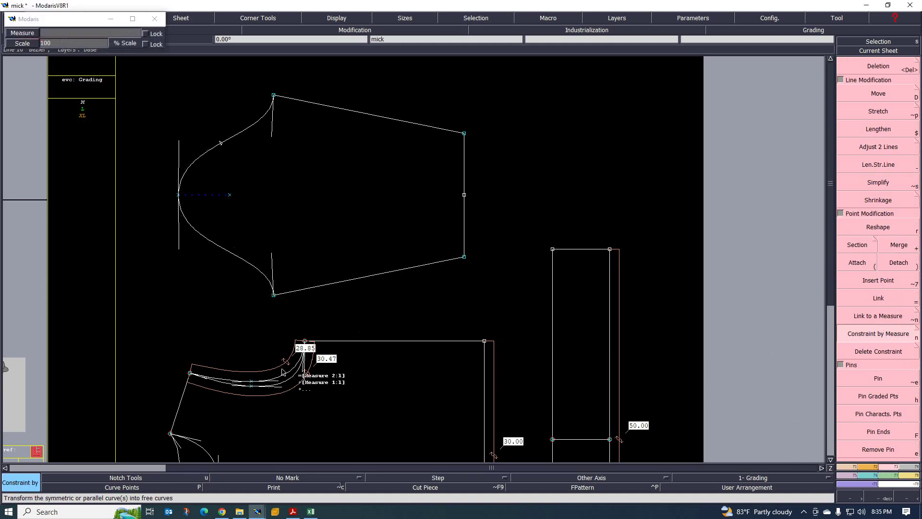
click(247, 143)
scroll(270, 84, up, 5)
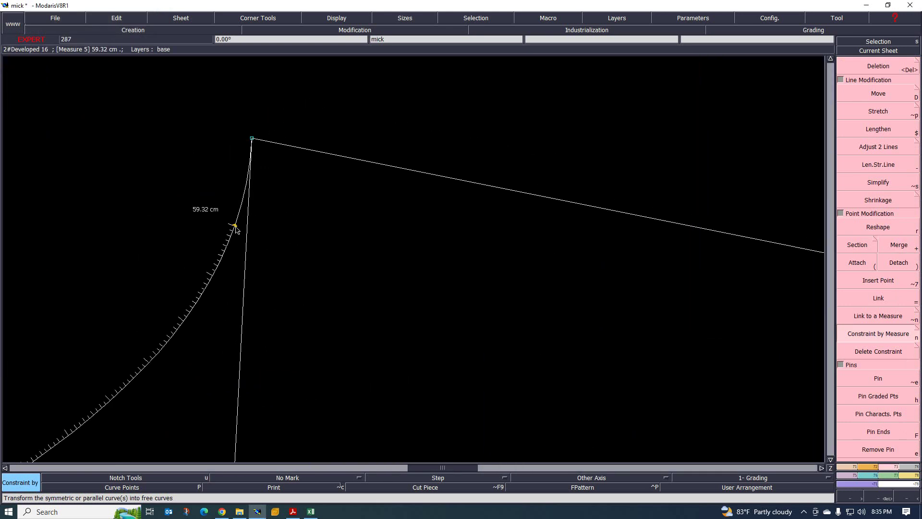
scroll(235, 228, down, 6)
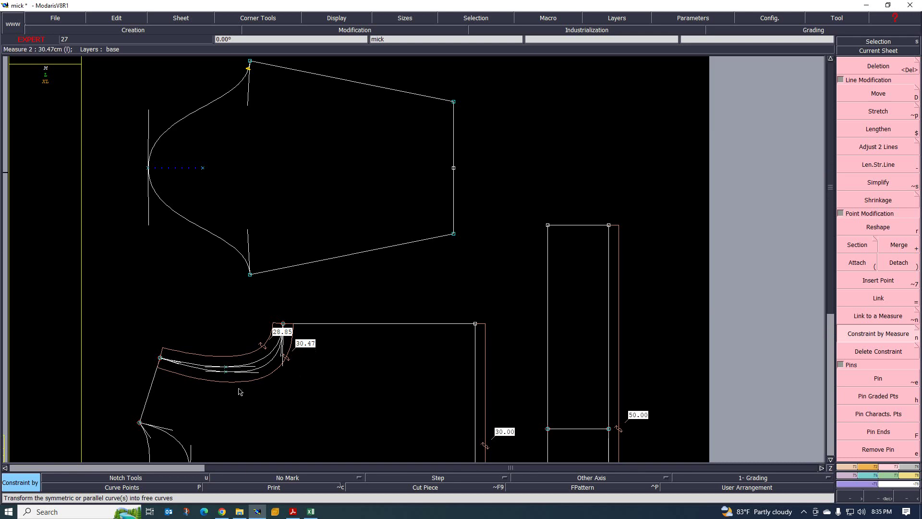
Step: Measure the curve length from the developed point to the original half's underarm corner on the sleeve cap
scroll(227, 369, down, 3)
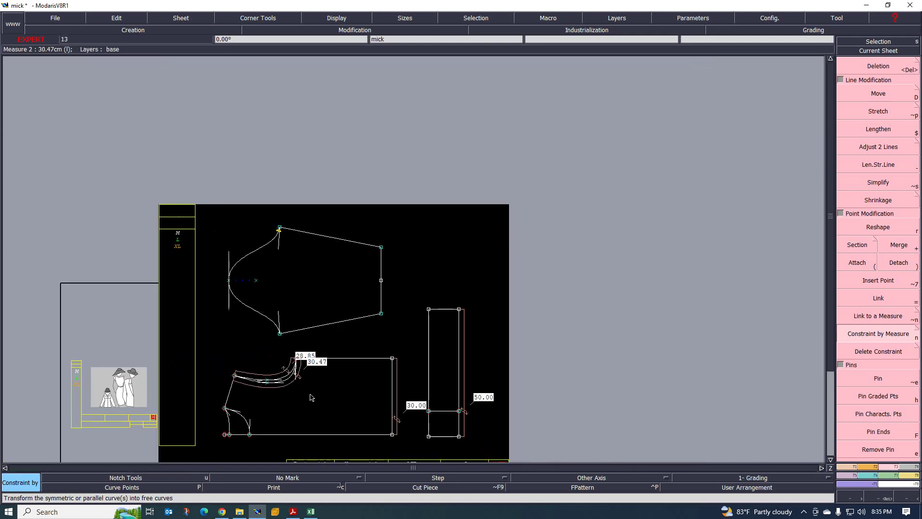
scroll(285, 198, up, 3)
scroll(286, 198, up, 5)
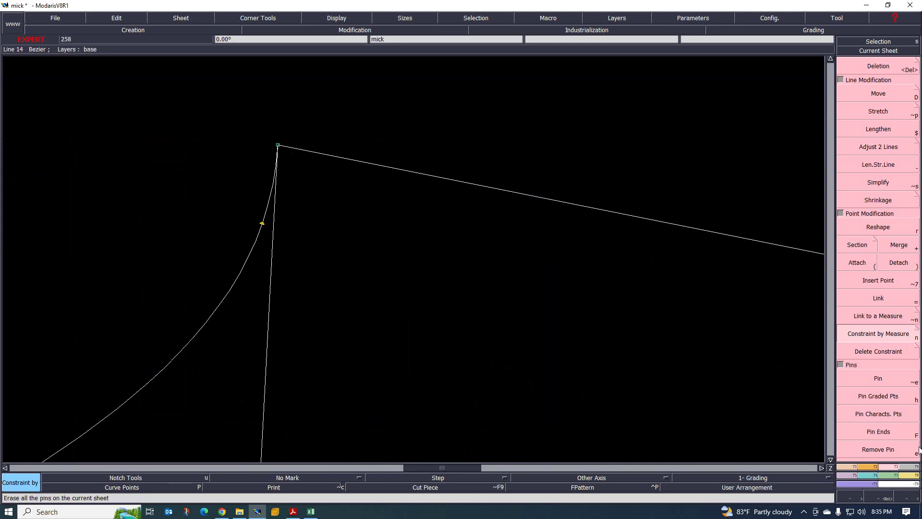
click(909, 477)
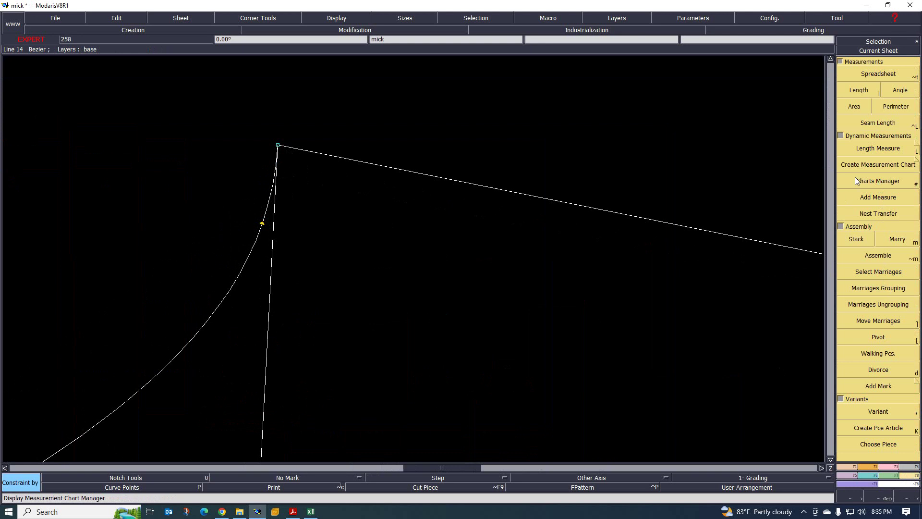
click(874, 151)
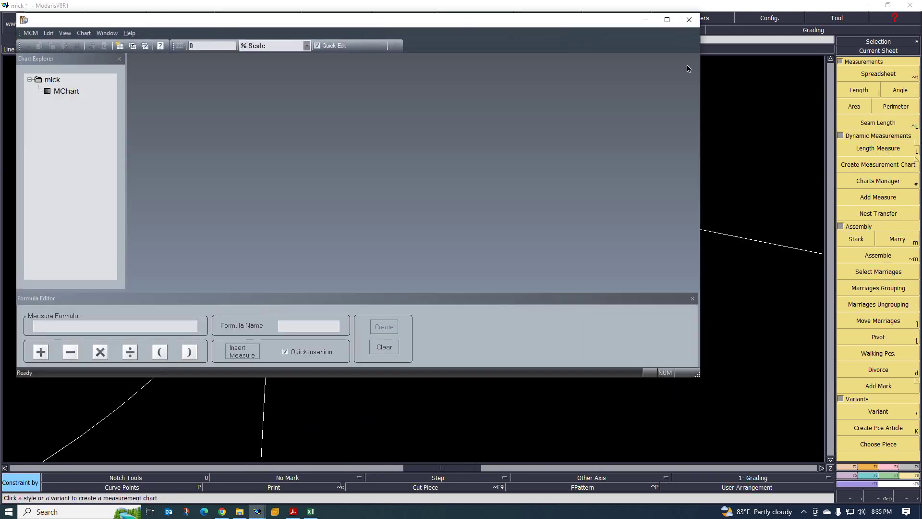
click(691, 20)
click(878, 149)
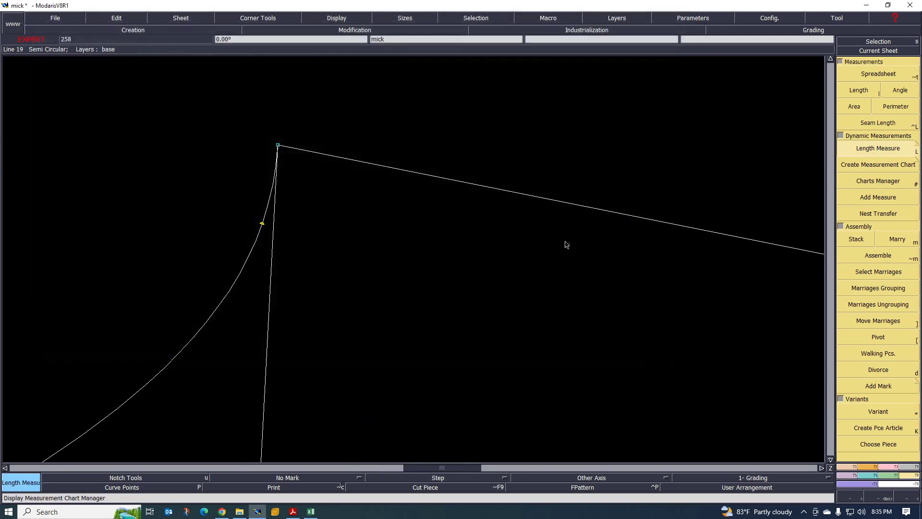
click(262, 223)
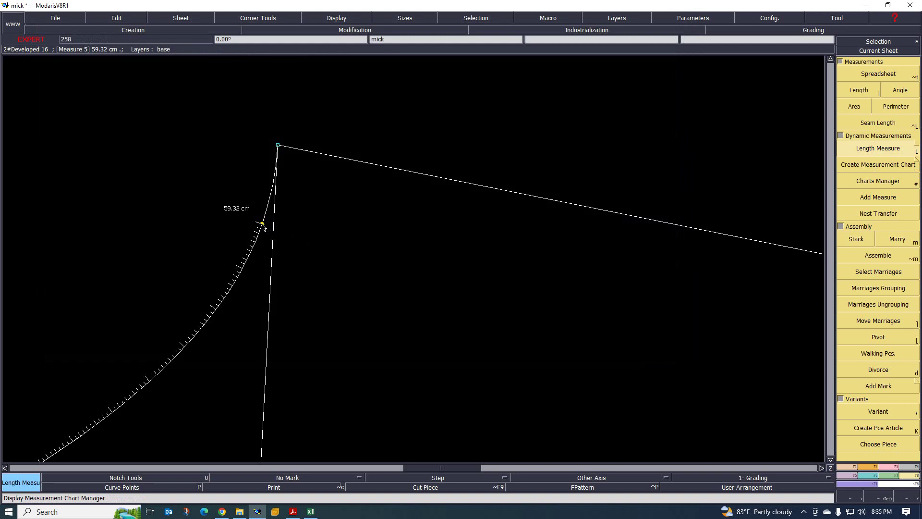
click(278, 145)
scroll(377, 171, up, 2)
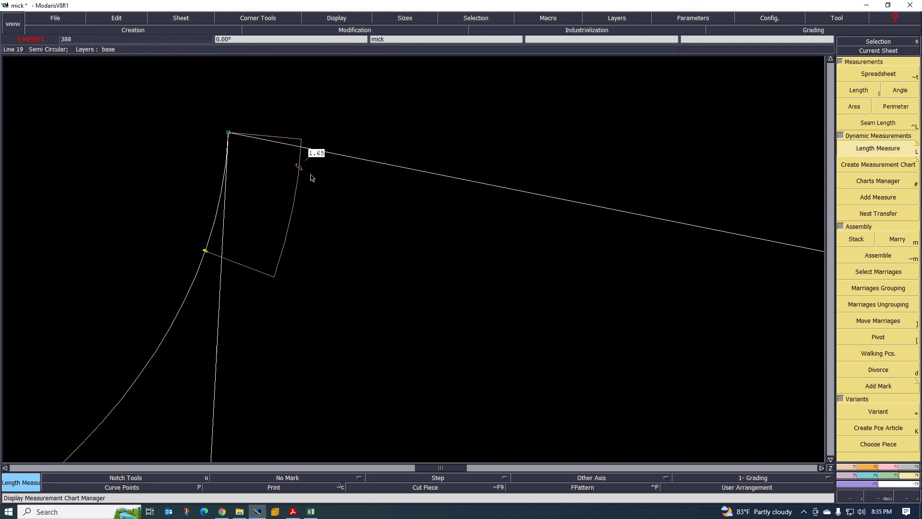
scroll(315, 170, down, 4)
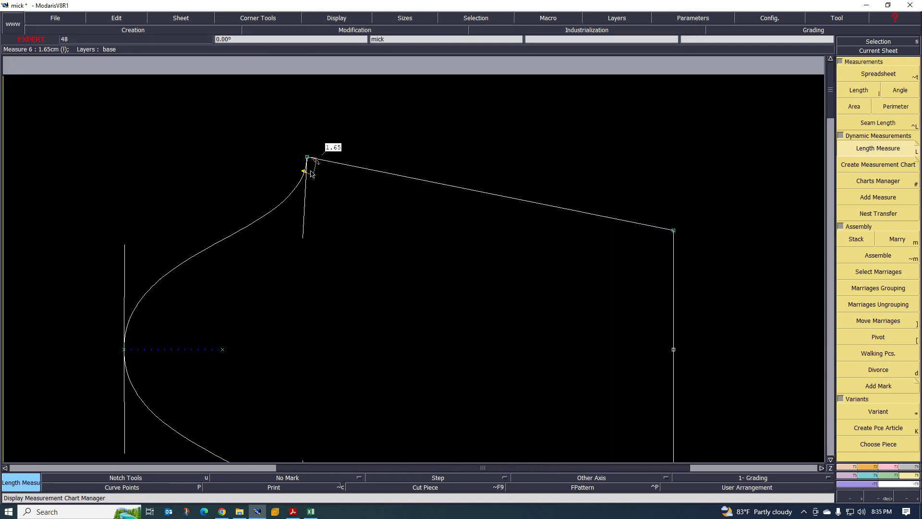
scroll(292, 284, up, 2)
scroll(297, 288, down, 2)
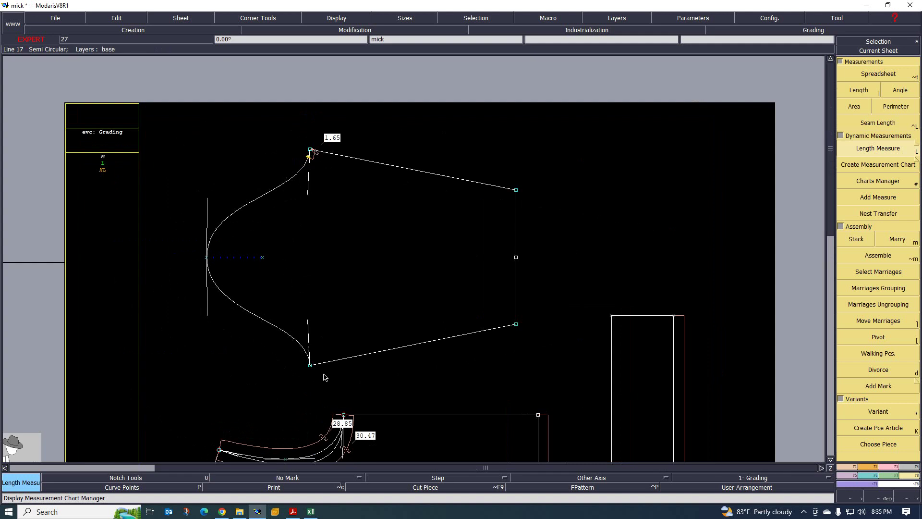
Step: Reshape the mirrored half's underarm corner of the sleeve by dx -0.50 cm and dy 0.00 cm
click(877, 467)
click(878, 226)
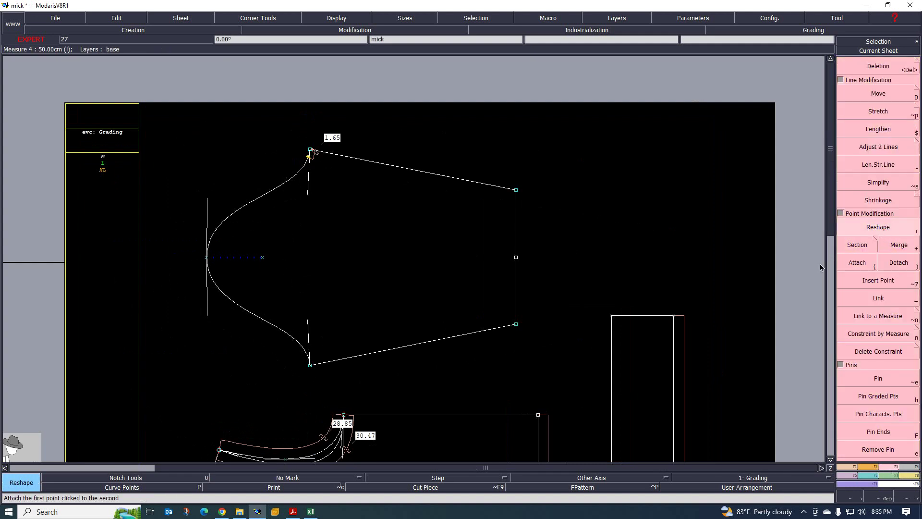
click(310, 364)
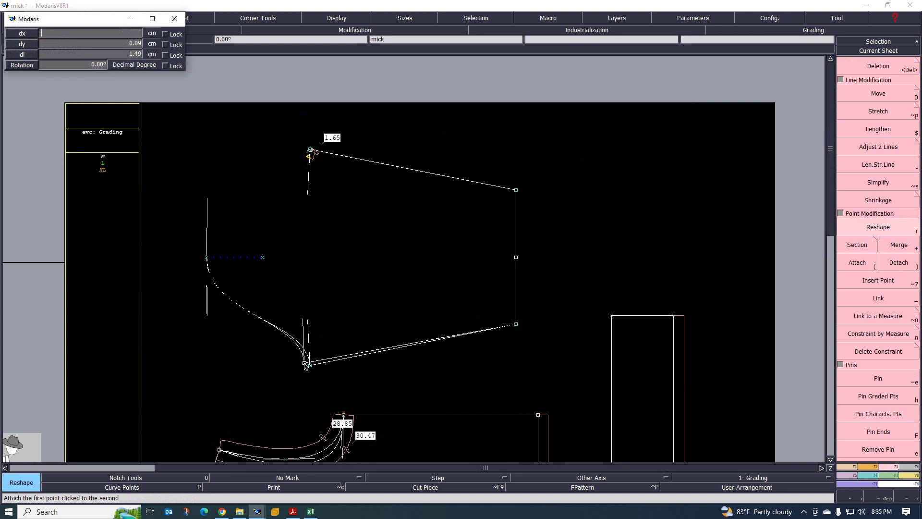
text(-.5)
key(Return)
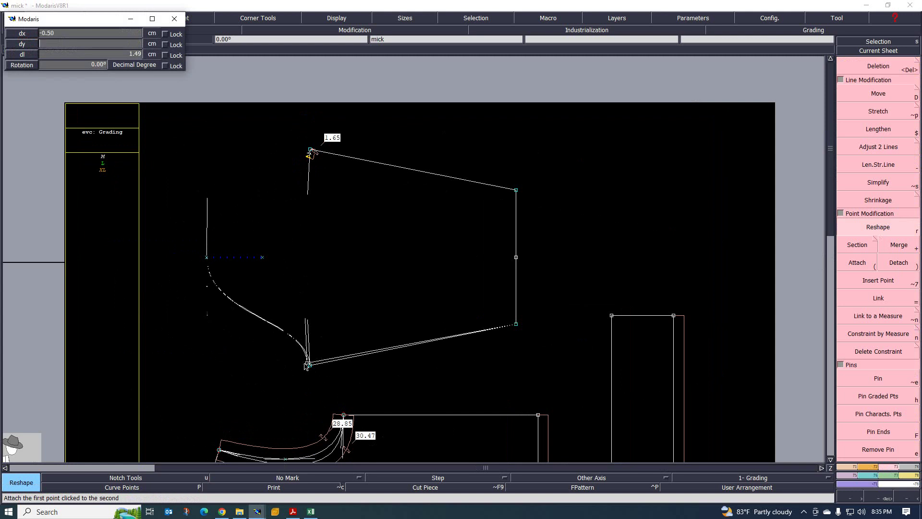
text(00)
key(Return)
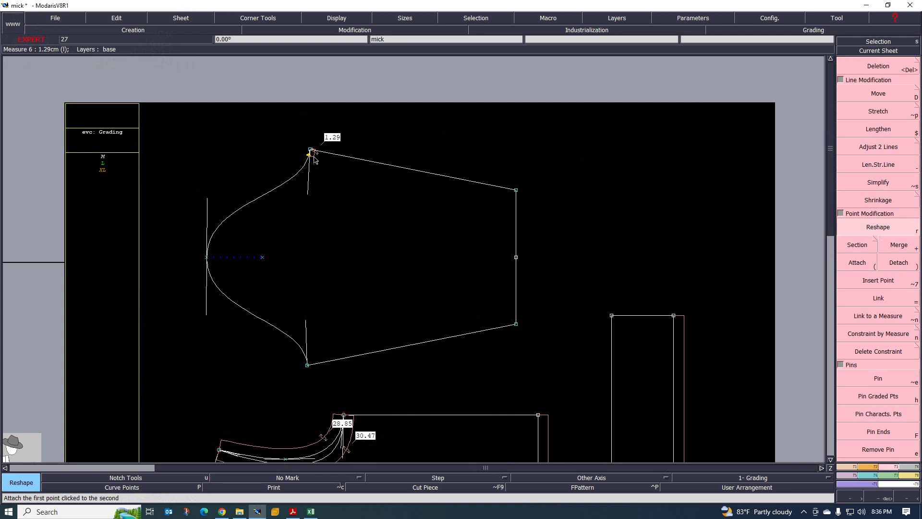
Step: Reshape the original half's underarm corner of the sleeve by dx -0.50 cm and dy 0.00 cm
click(311, 151)
text(-.5)
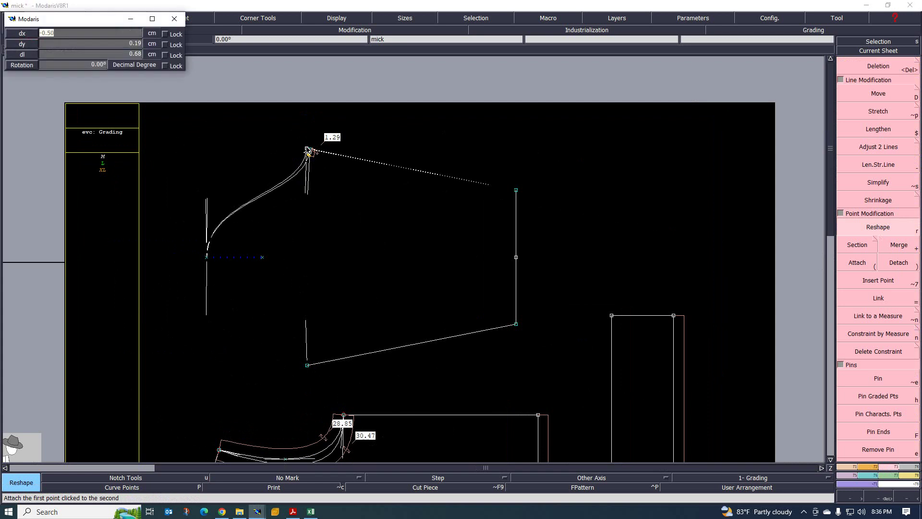
key(Return)
key(Return)
Step: Move both underarm corners of the sleeve by a further dx -0.50 cm and dy 0.00 cm
scroll(307, 154, up, 3)
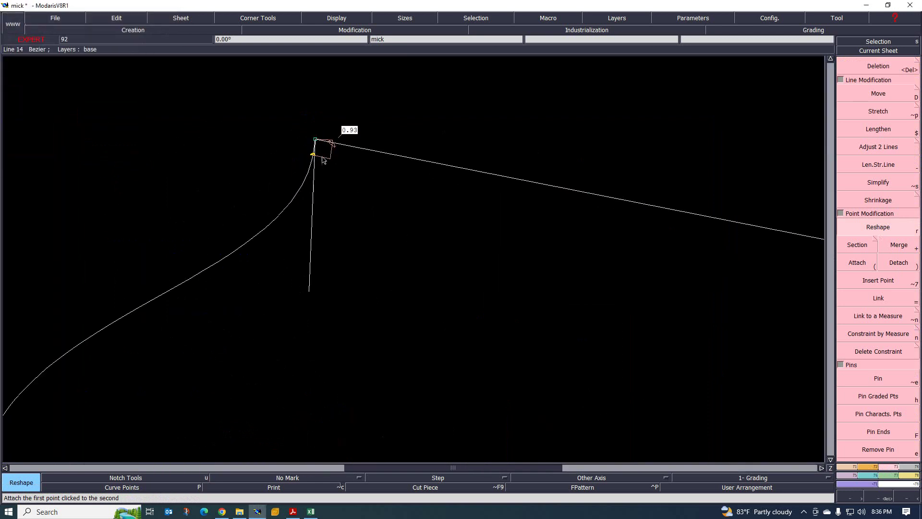
click(316, 140)
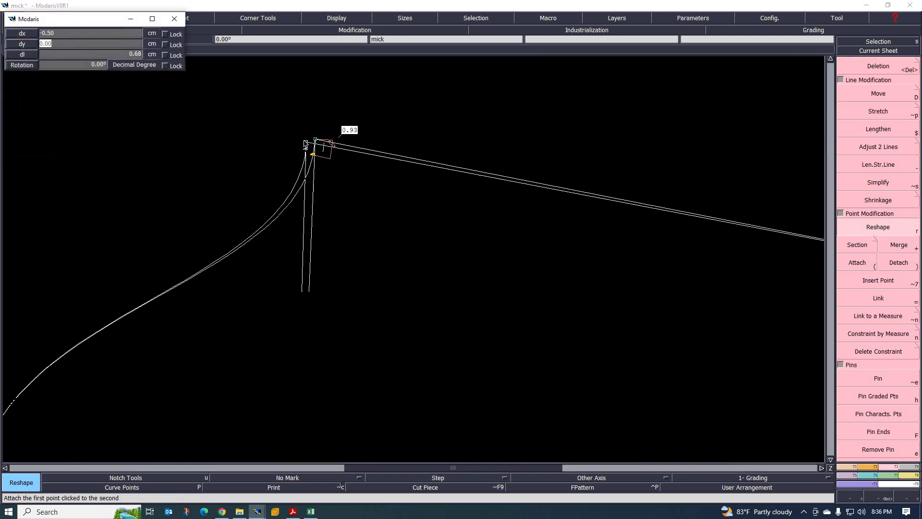
key(Return)
scroll(336, 164, down, 3)
scroll(336, 164, down, 2)
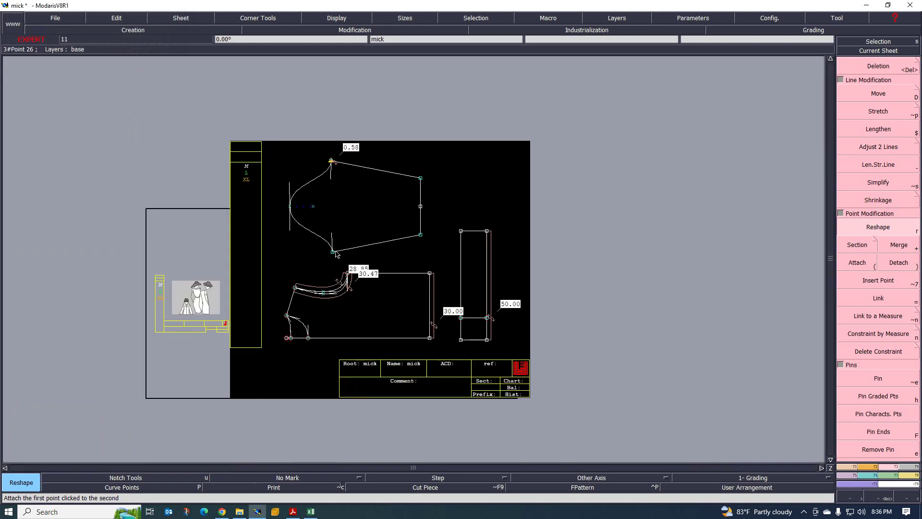
click(333, 254)
key(Return)
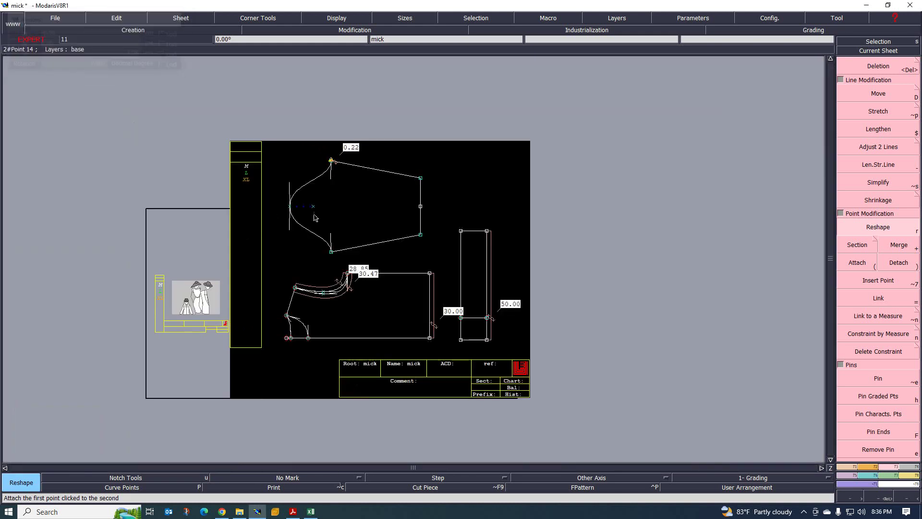
Step: Adjust both tangent handles at the cap's top point so they run straight, perpendicular to the sleeve's centre axis
scroll(287, 213, up, 5)
scroll(287, 213, down, 2)
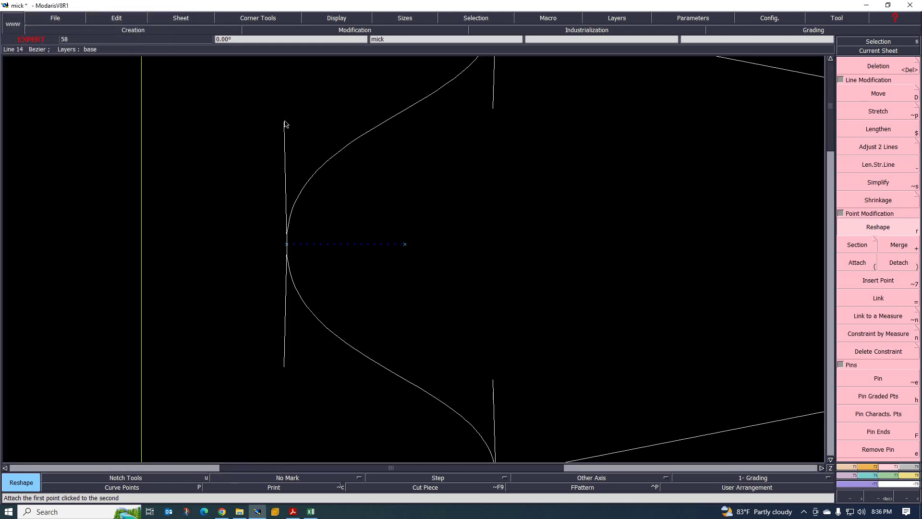
drag(285, 123, 288, 124)
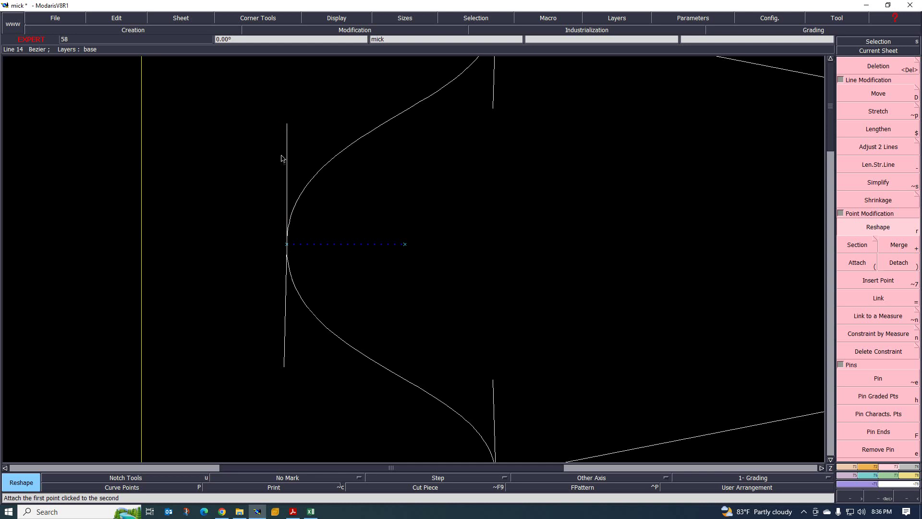
drag(286, 369, 289, 370)
scroll(307, 345, down, 2)
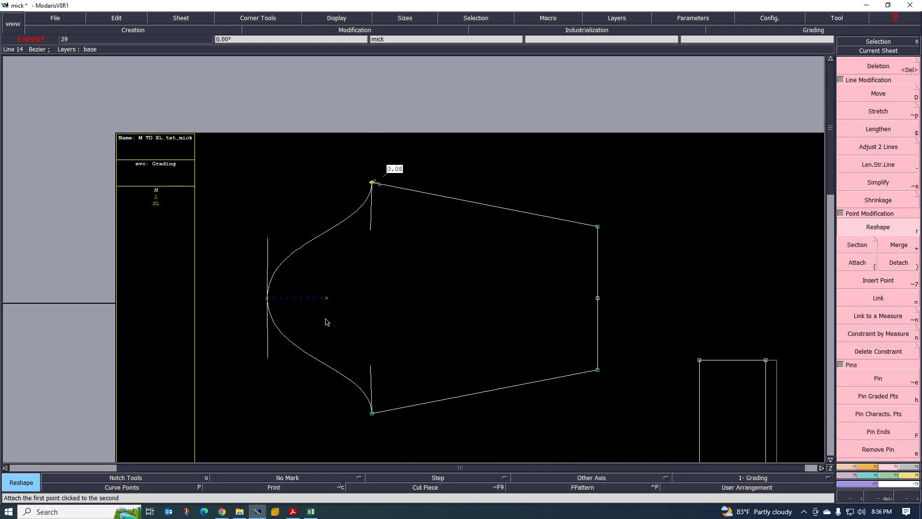
Step: Check the gap left at the original half's underarm corner and delete the developed point with its measure
scroll(390, 155, up, 2)
scroll(389, 155, up, 5)
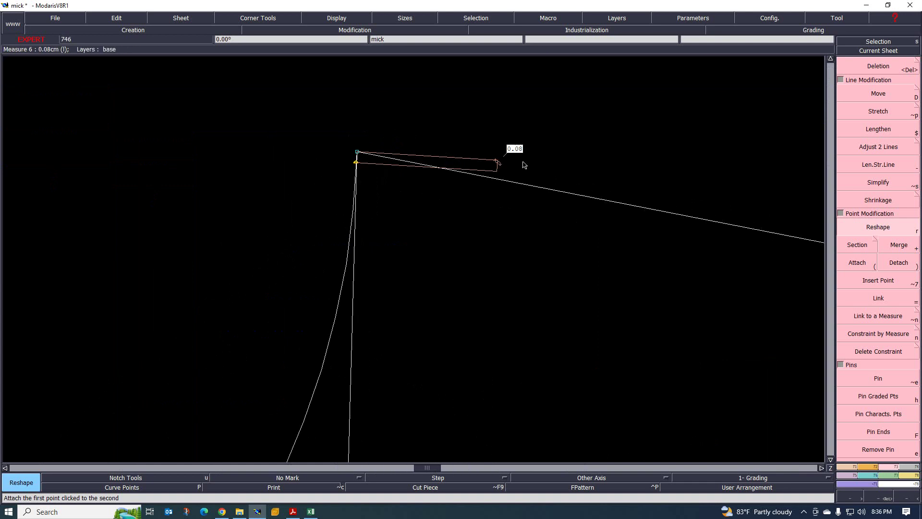
scroll(418, 195, down, 4)
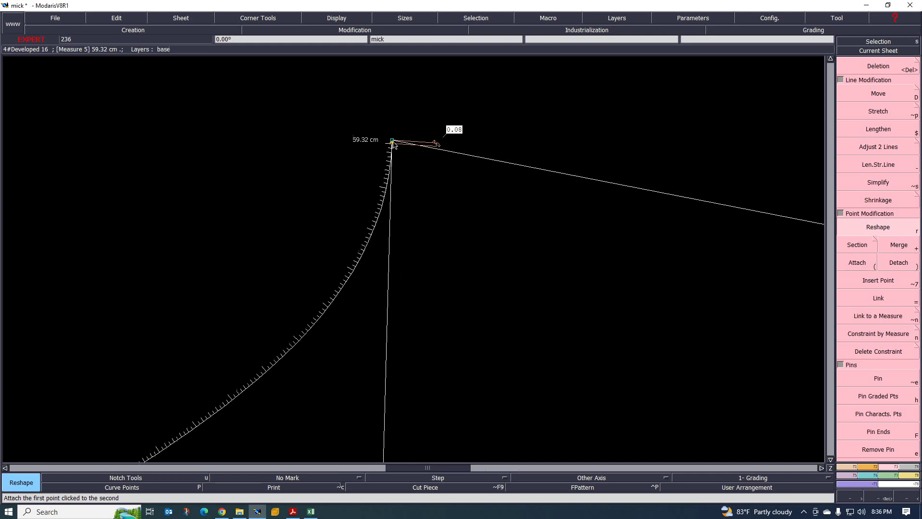
scroll(391, 140, up, 3)
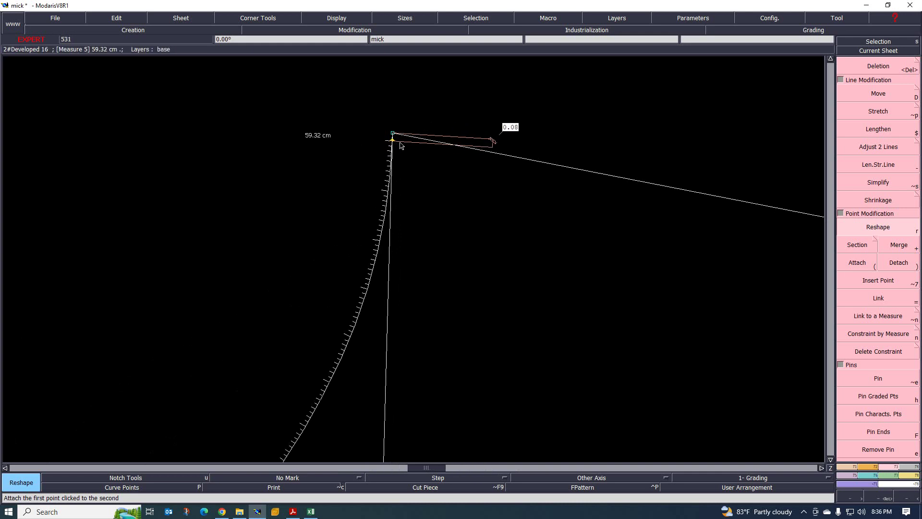
key(Delete)
scroll(392, 150, down, 6)
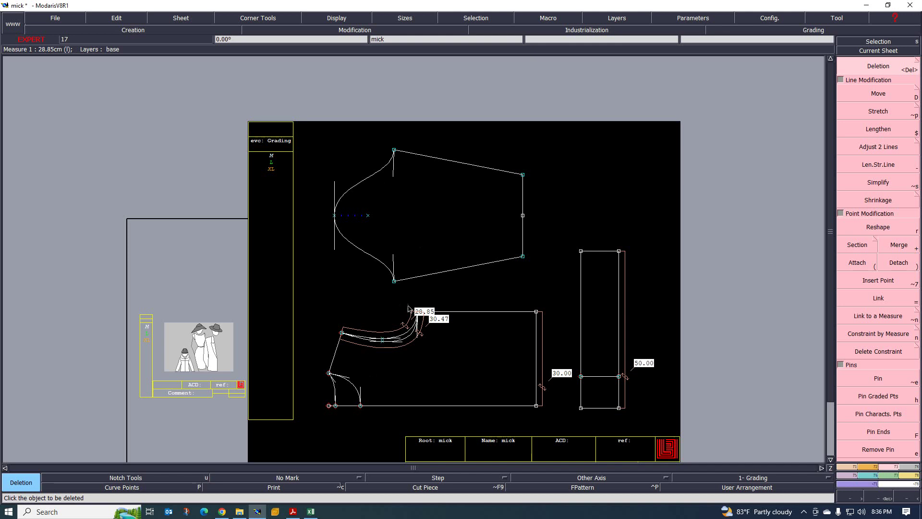
Step: Place a developed point on the sleeve cap, 28.90 cm along the curve from the mirrored half's underarm corner
scroll(355, 267, up, 1)
scroll(369, 304, down, 1)
scroll(378, 260, up, 1)
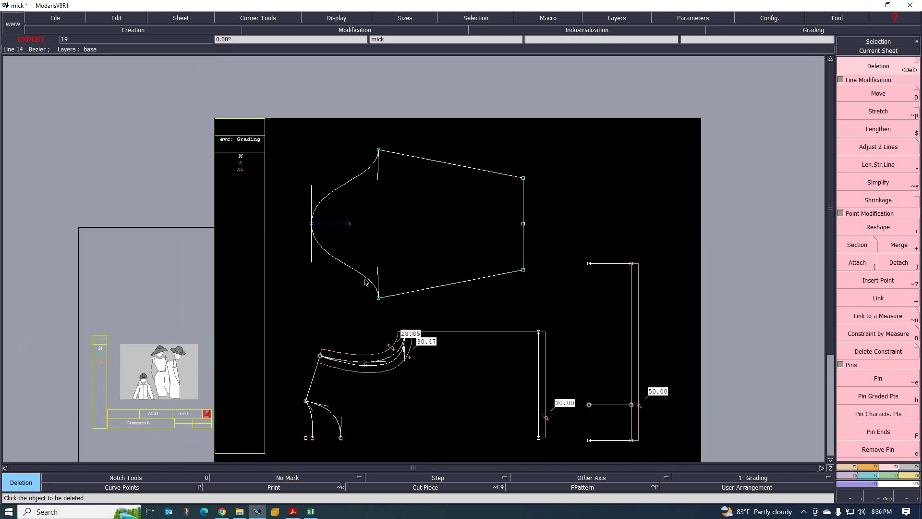
scroll(365, 282, up, 2)
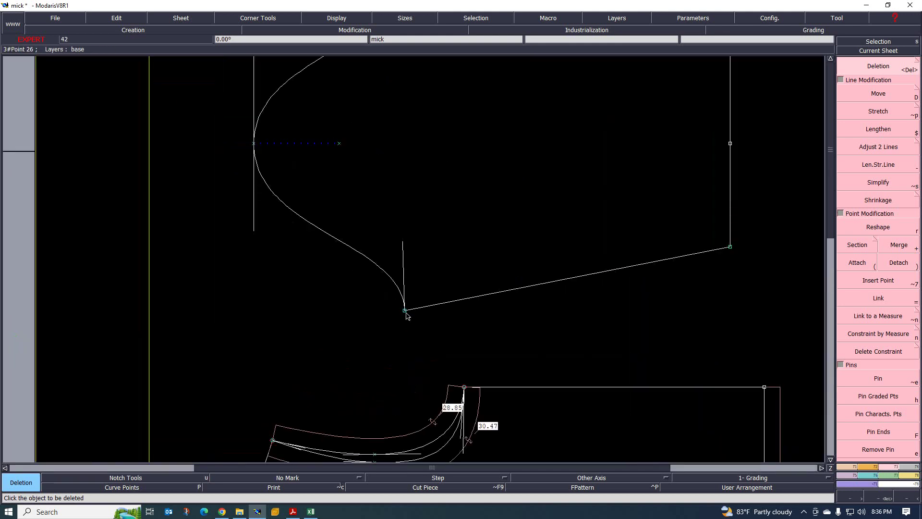
scroll(446, 423, up, 1)
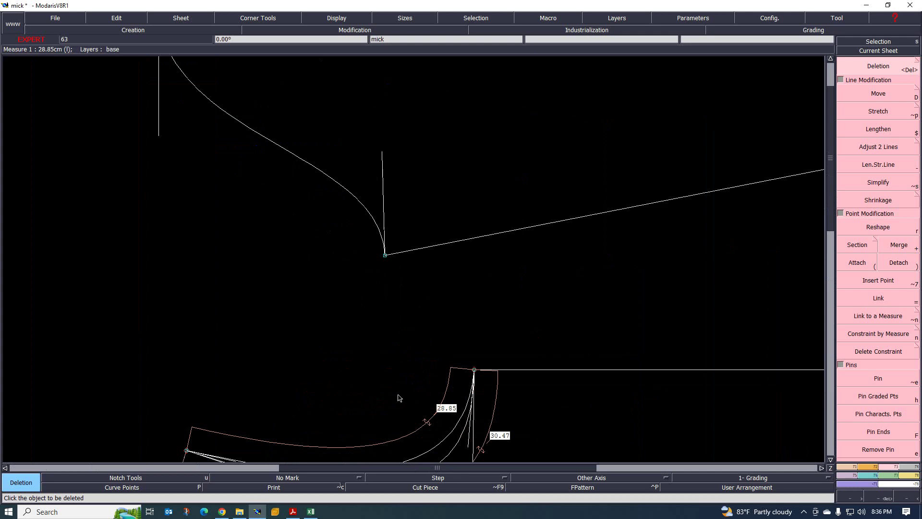
scroll(395, 324, down, 2)
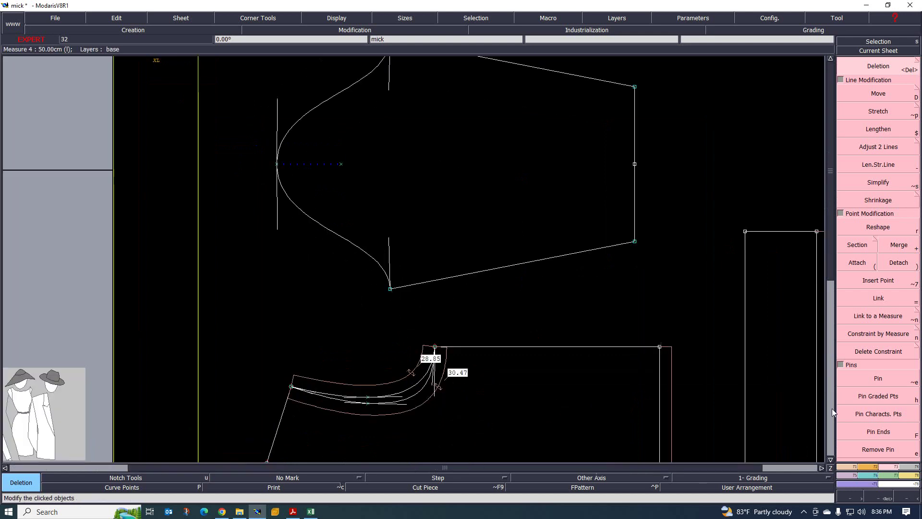
key(F1)
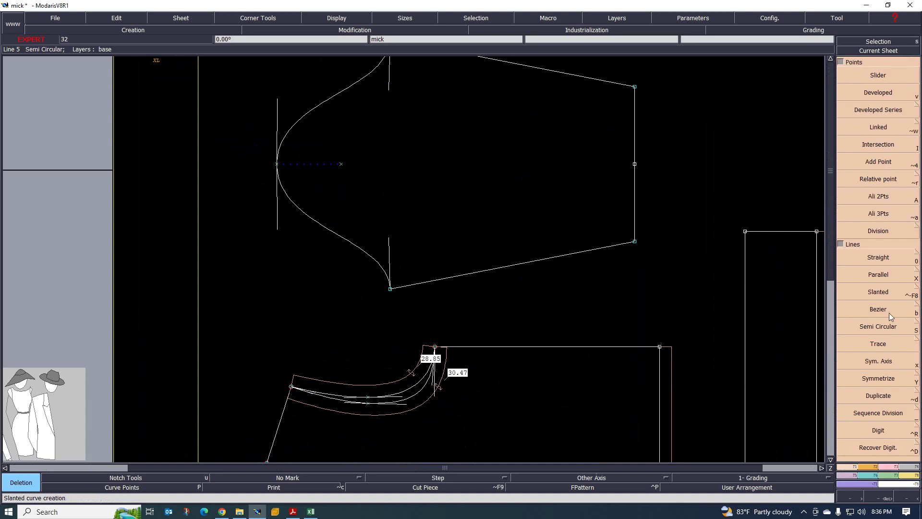
click(878, 92)
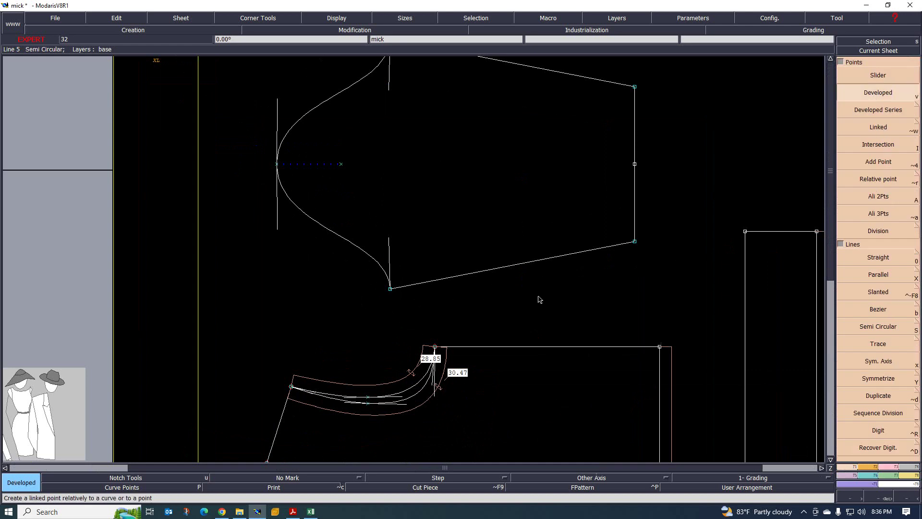
click(389, 288)
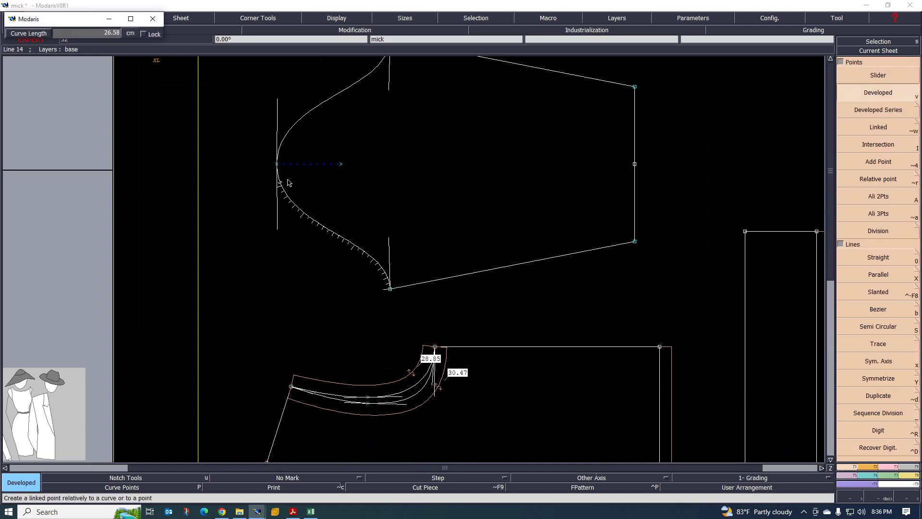
text(28.90)
key(Return)
scroll(317, 178, up, 3)
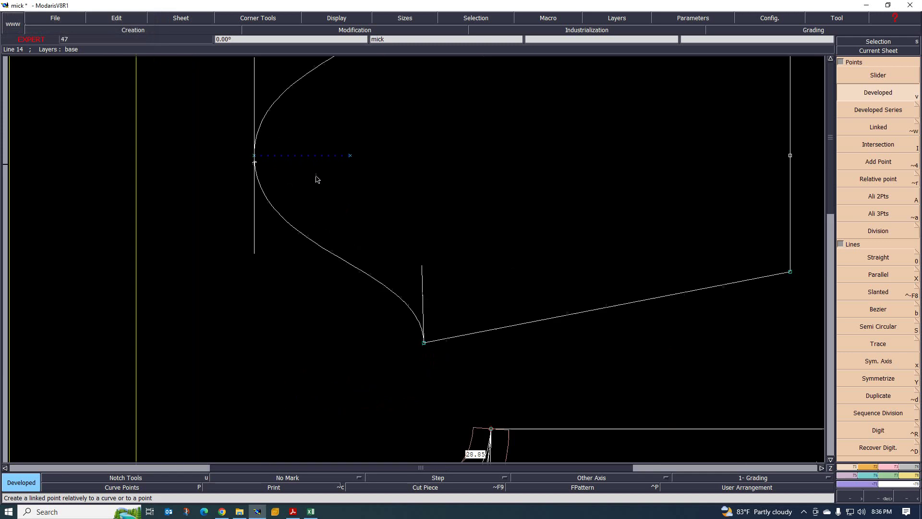
scroll(251, 186, down, 5)
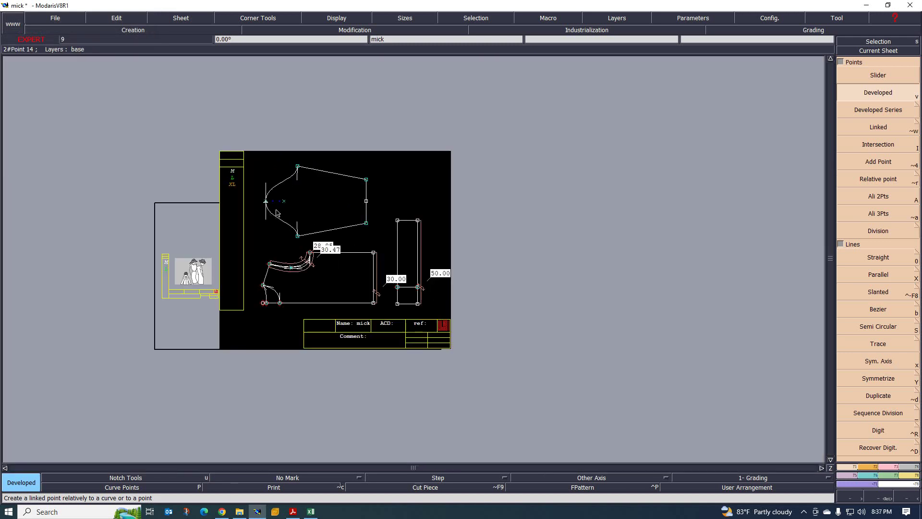
scroll(267, 245, up, 3)
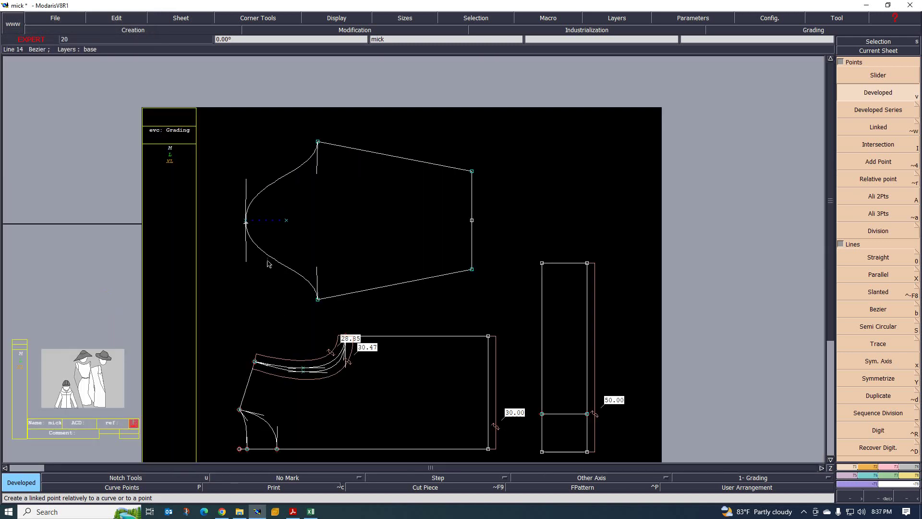
Step: Add a notch at the 28.90 cm developed point near the top of the sleeve cap
scroll(268, 263, up, 3)
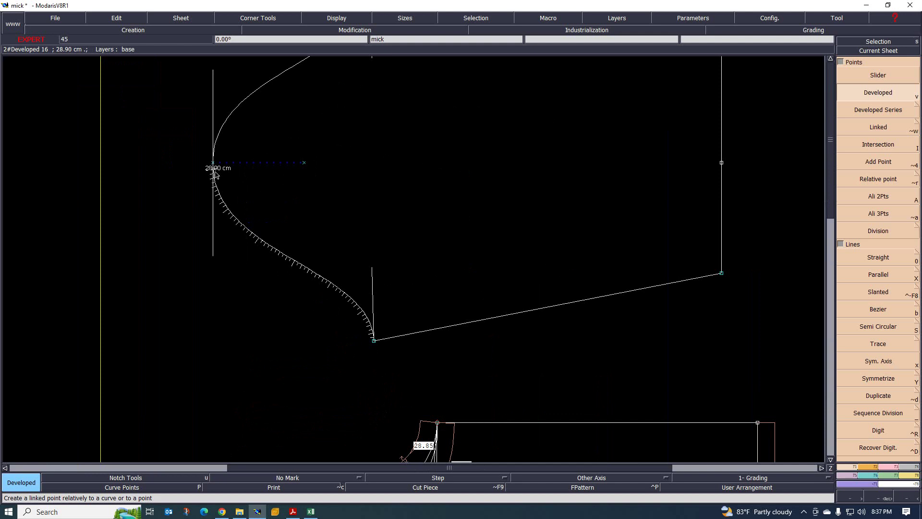
scroll(213, 173, up, 5)
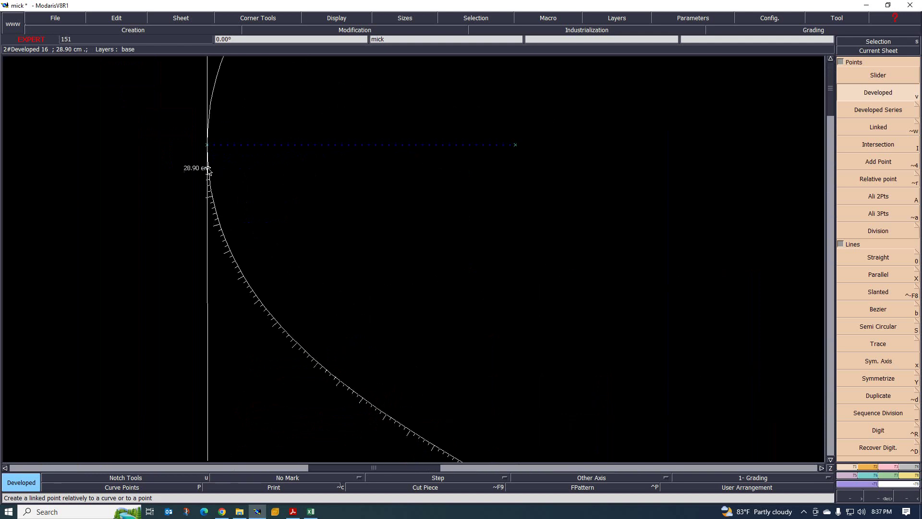
click(870, 466)
click(879, 77)
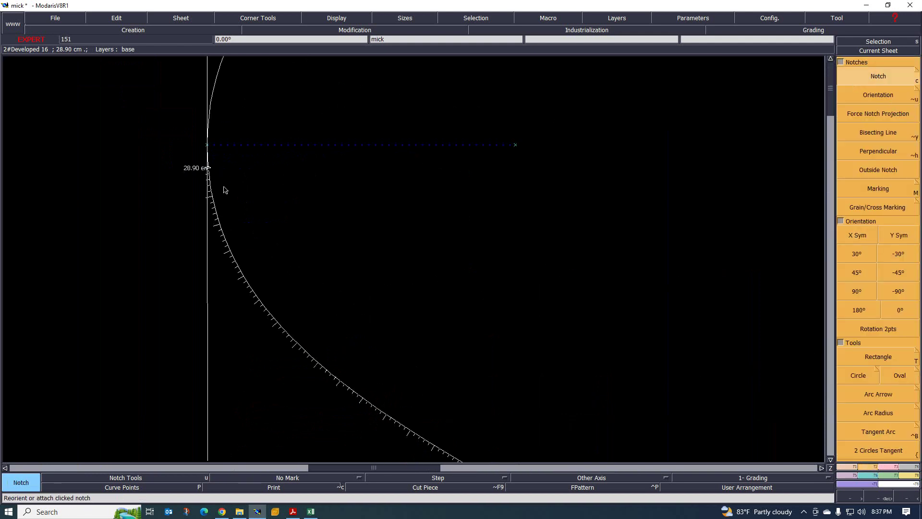
click(218, 177)
scroll(209, 190, down, 3)
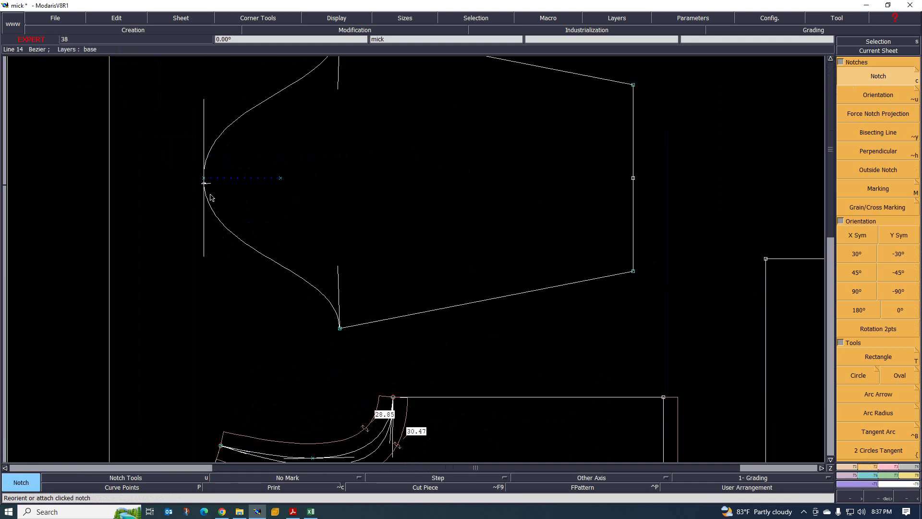
scroll(297, 223, down, 2)
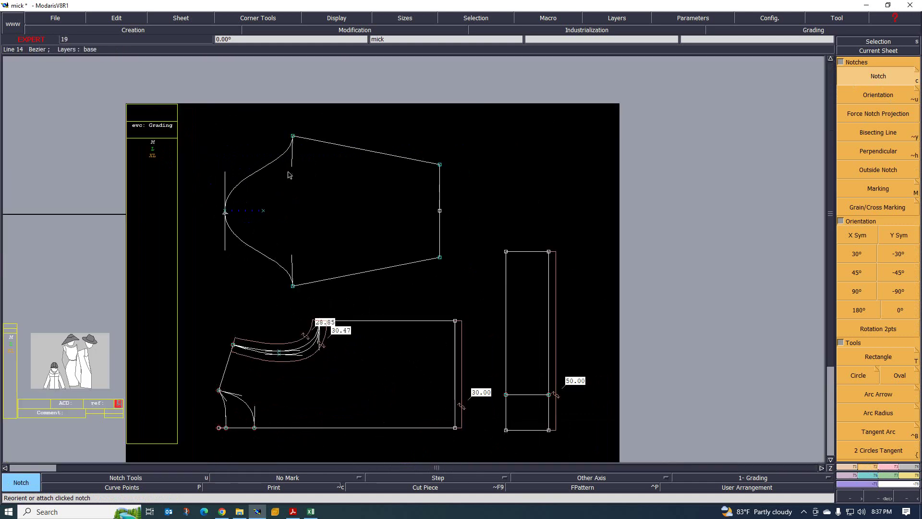
Step: Place a developed point on the deeper armhole curve, about 10.35 cm along it from the underarm corner
scroll(317, 324, up, 2)
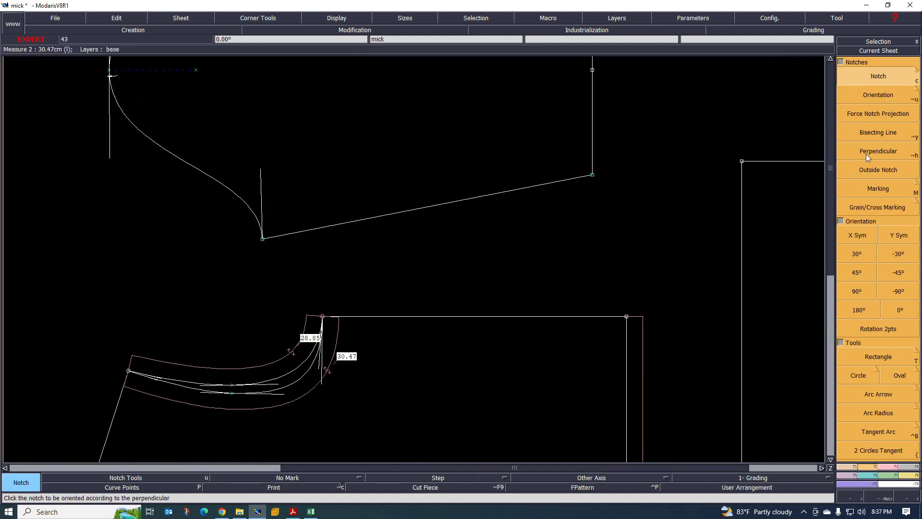
click(849, 468)
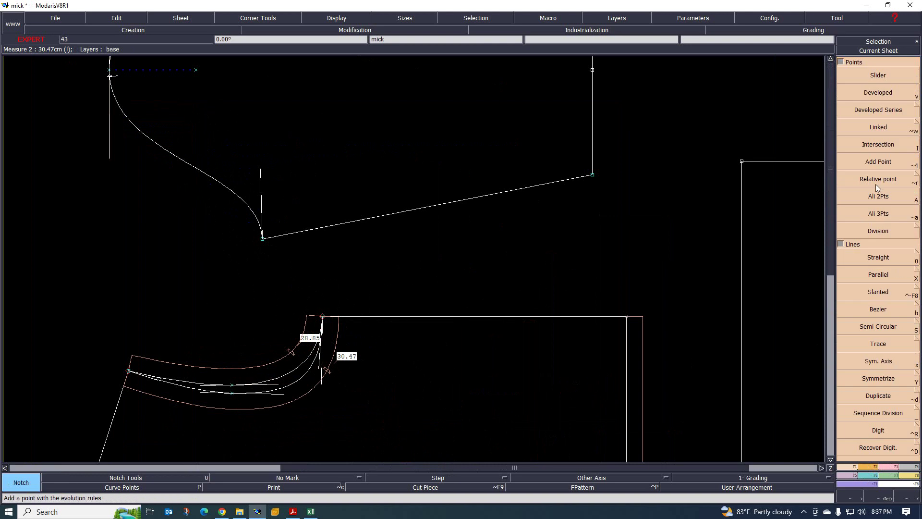
click(877, 94)
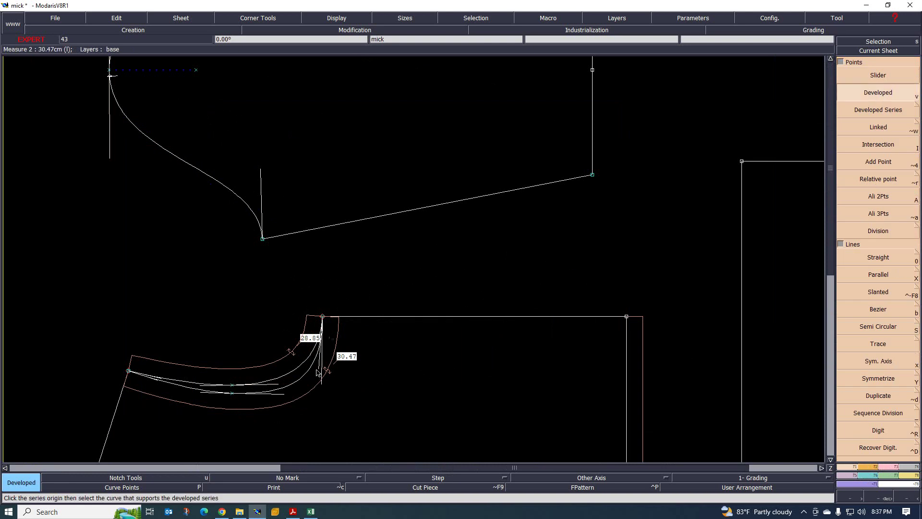
click(303, 403)
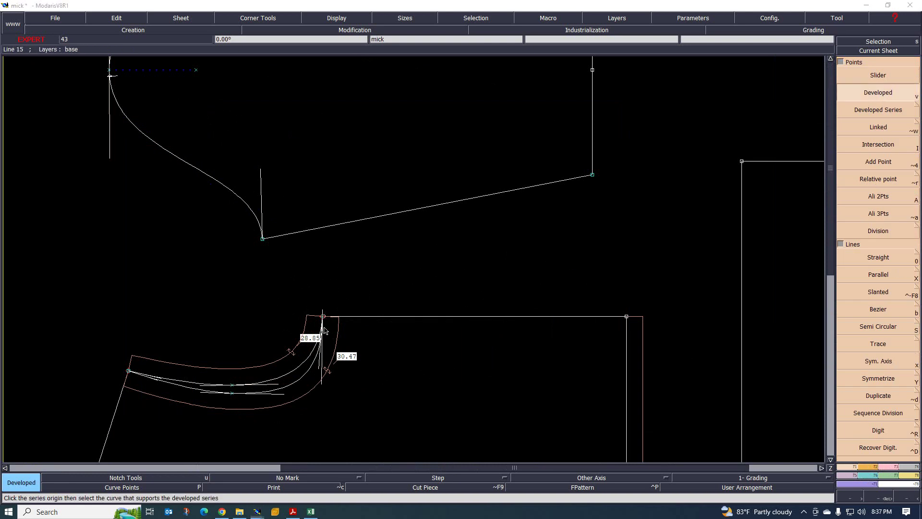
click(292, 397)
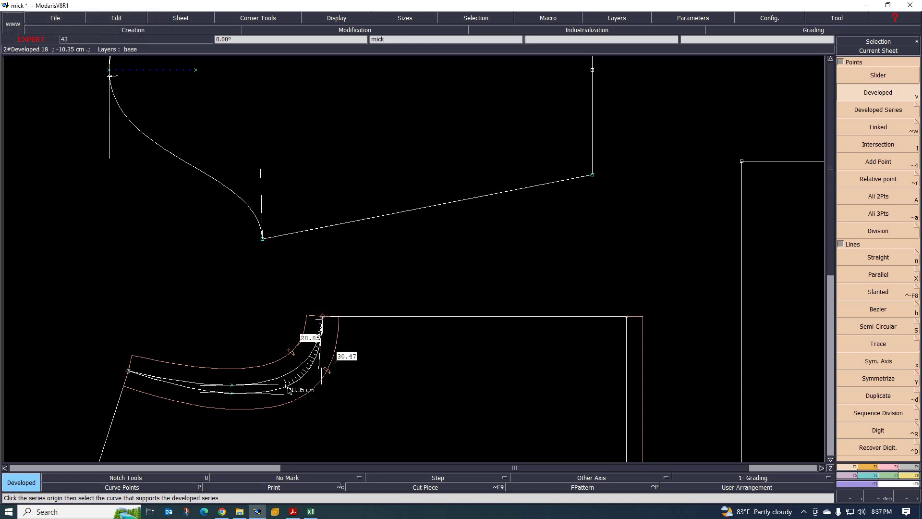
Step: Place a developed point on the original half of the sleeve cap, about 14.98 cm along the curve from its underarm corner
scroll(299, 412, down, 2)
click(279, 160)
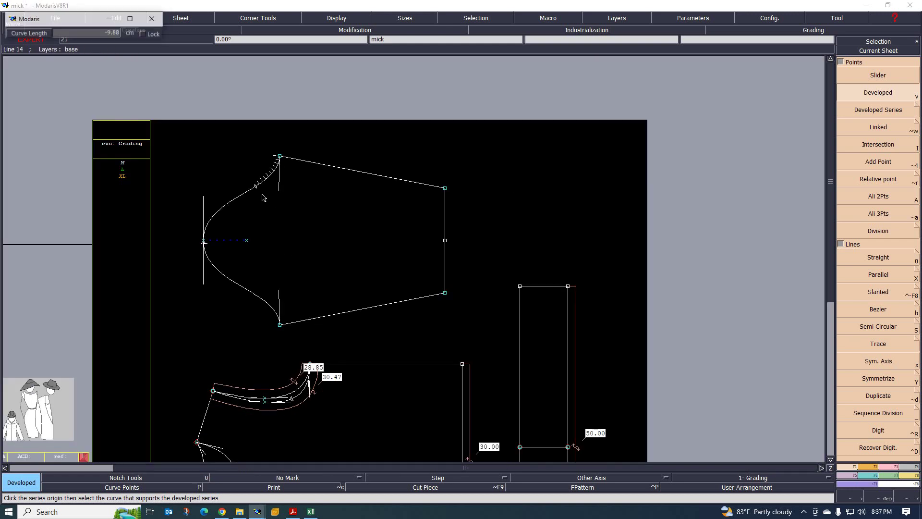
click(243, 207)
Step: Check the developed point's distance along the deeper armhole curve from the underarm corner
scroll(300, 396, up, 2)
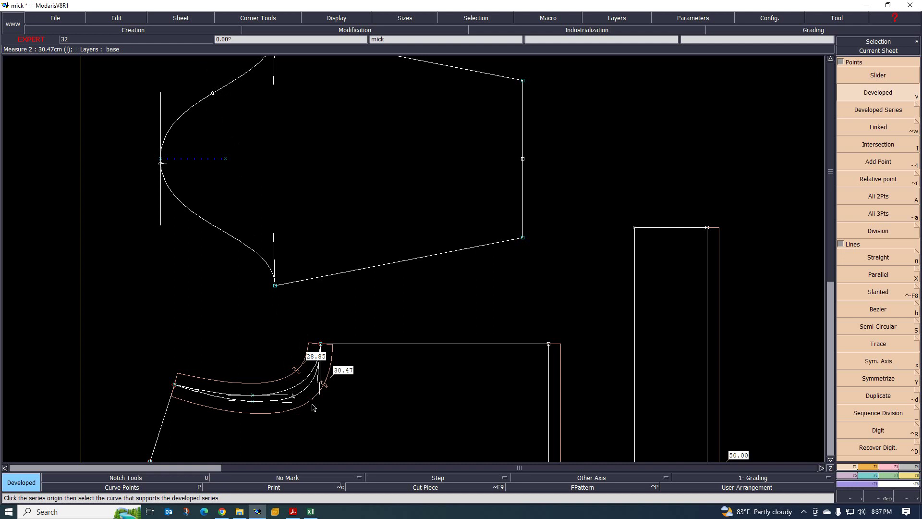
scroll(219, 241, down, 1)
scroll(220, 242, up, 1)
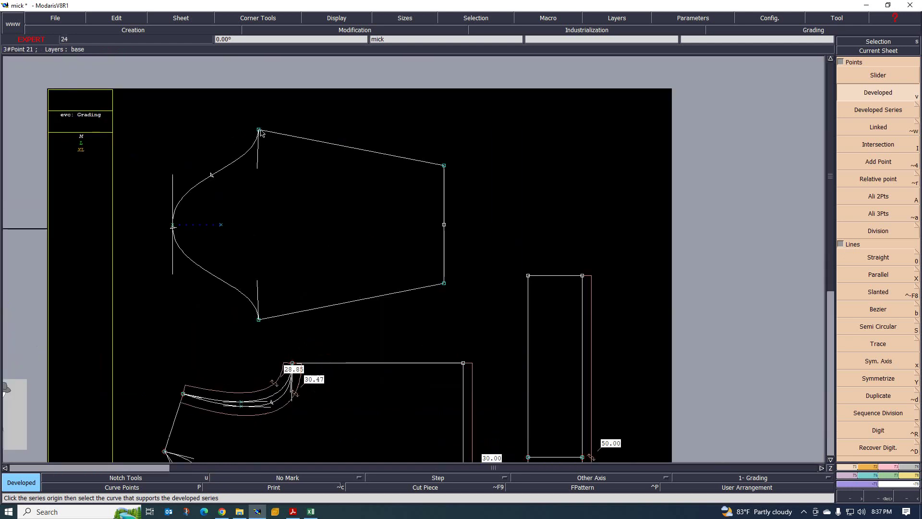
scroll(277, 409, up, 1)
scroll(276, 409, up, 1)
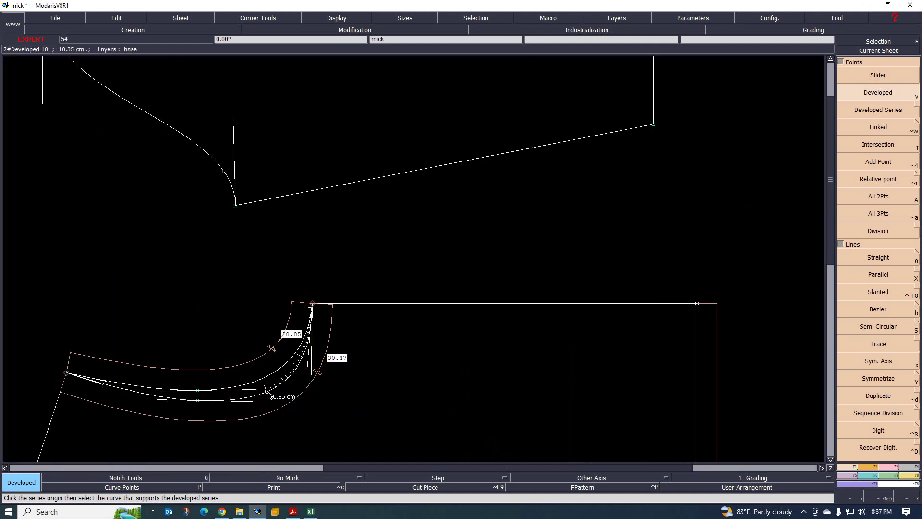
scroll(269, 400, up, 1)
scroll(266, 397, up, 1)
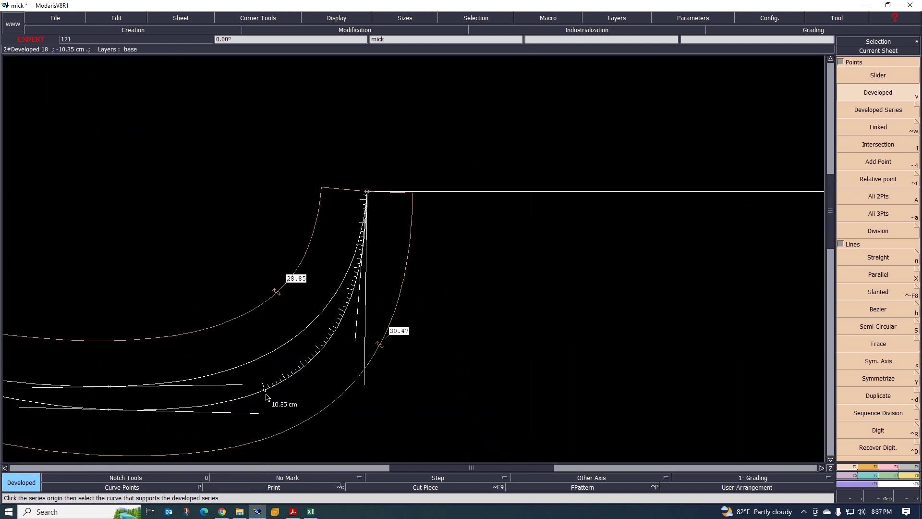
scroll(277, 399, down, 1)
scroll(284, 400, down, 1)
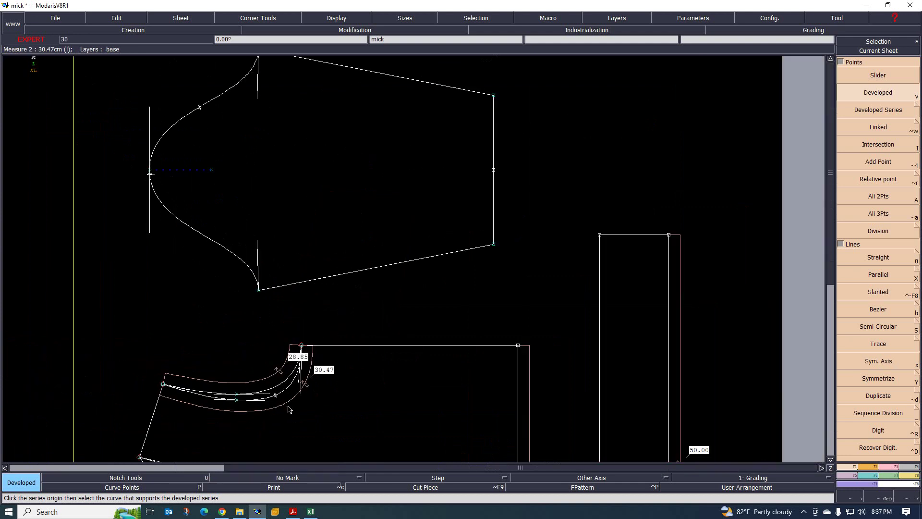
click(281, 403)
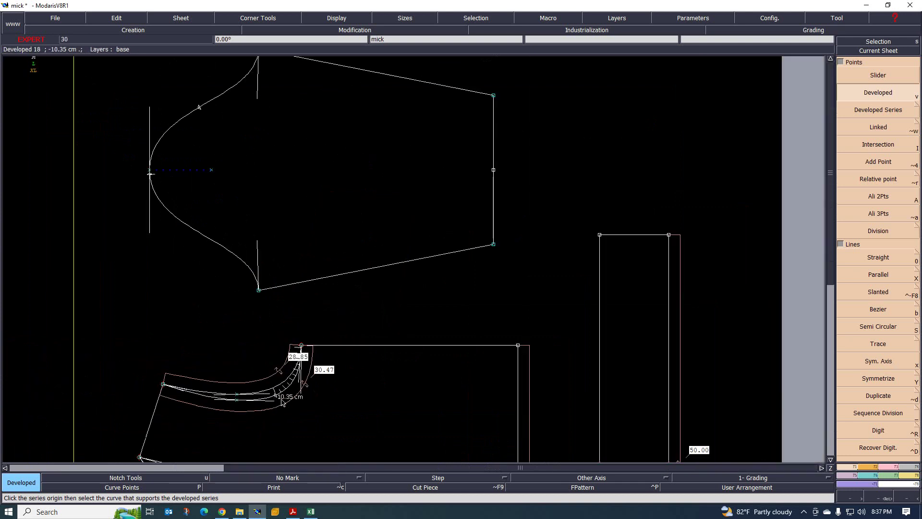
Step: Check the developed point's distance along the sleeve cap from the original half's underarm corner
scroll(281, 404, down, 1)
scroll(243, 261, up, 2)
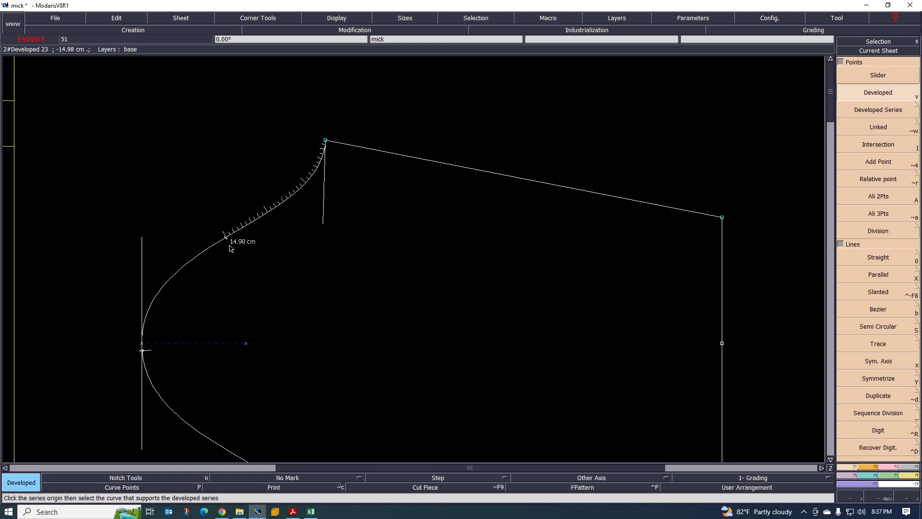
scroll(221, 259, down, 2)
scroll(248, 246, up, 1)
scroll(267, 238, down, 1)
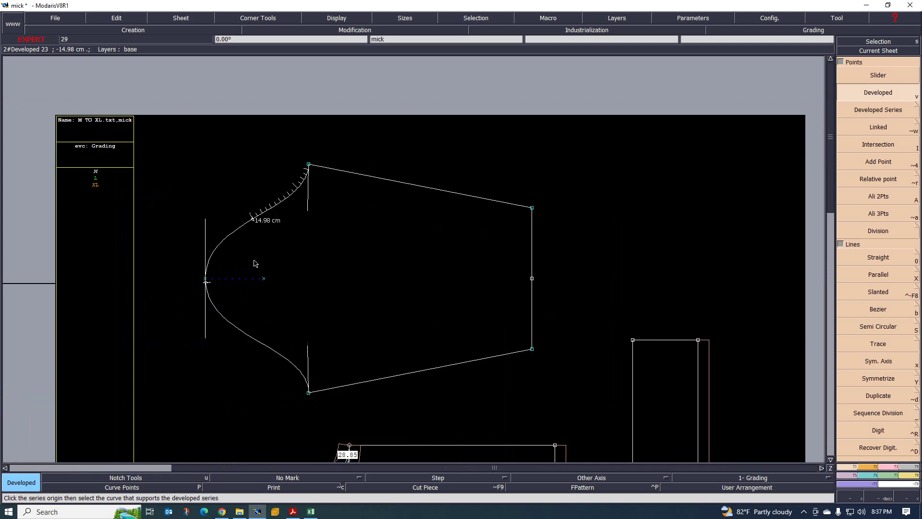
scroll(231, 223, up, 1)
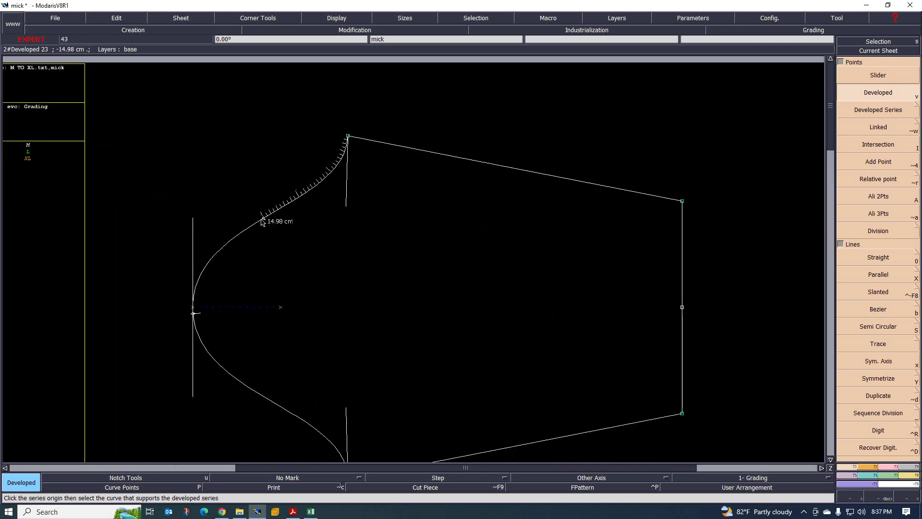
scroll(258, 222, up, 1)
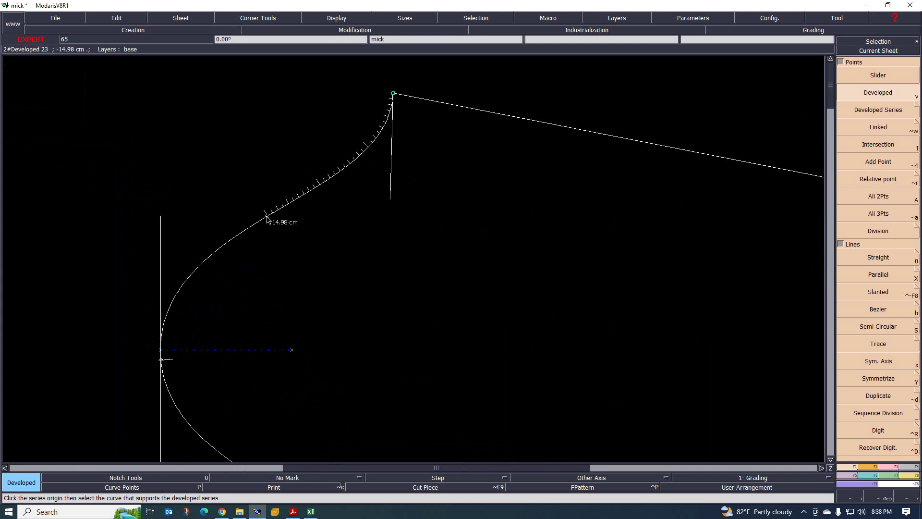
scroll(268, 217, down, 2)
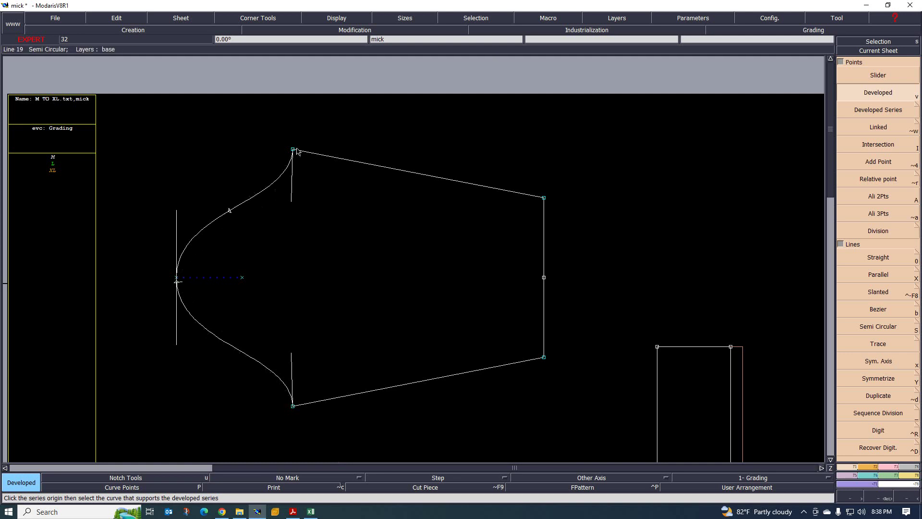
scroll(234, 165, up, 1)
scroll(289, 212, down, 1)
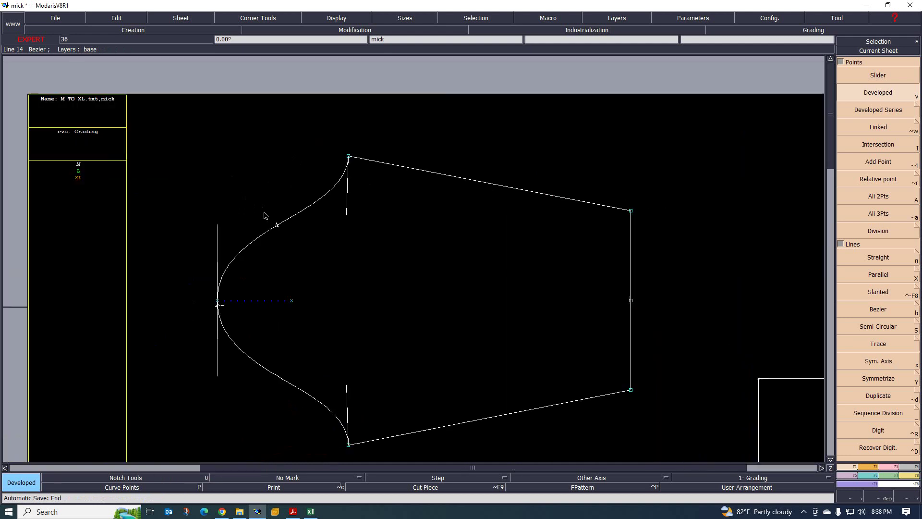
scroll(266, 216, up, 1)
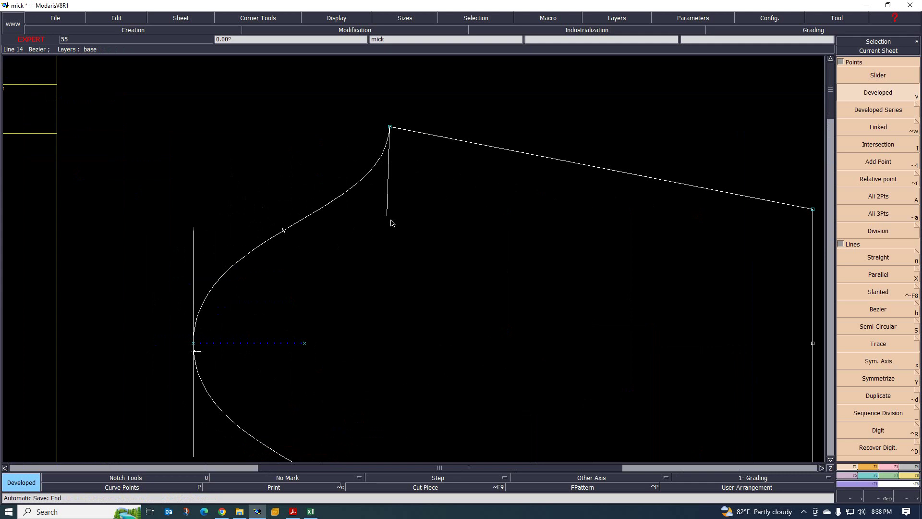
Step: Reshape the developed point on the original half of the sleeve cap, sliding it along the curve closer to the underarm corner
scroll(267, 208, down, 1)
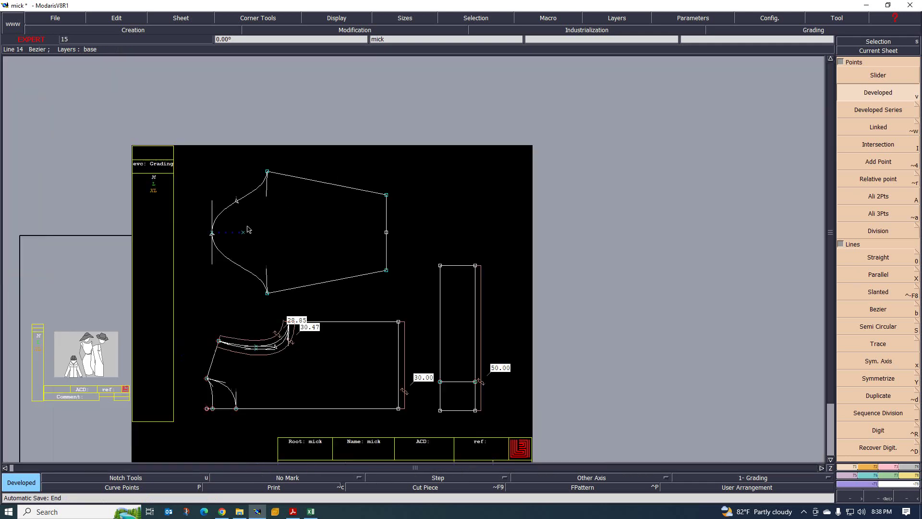
scroll(231, 197, up, 1)
scroll(230, 194, up, 1)
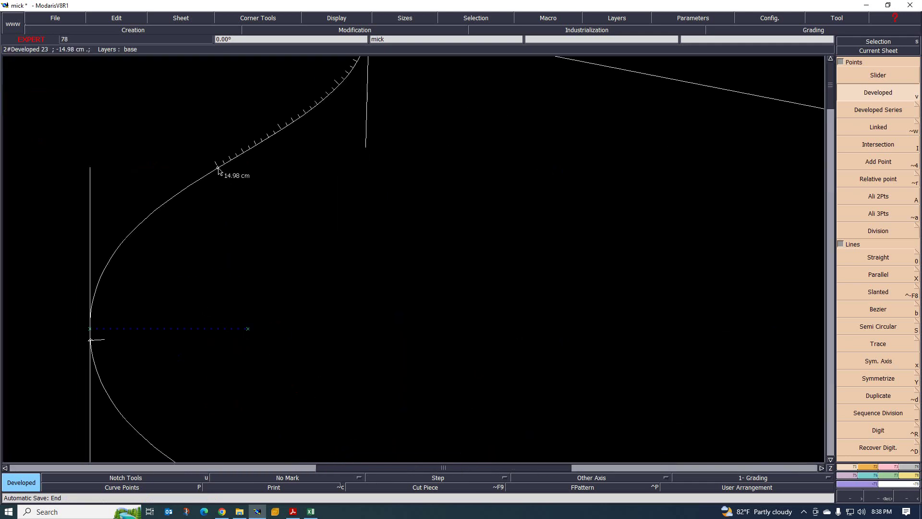
click(218, 169)
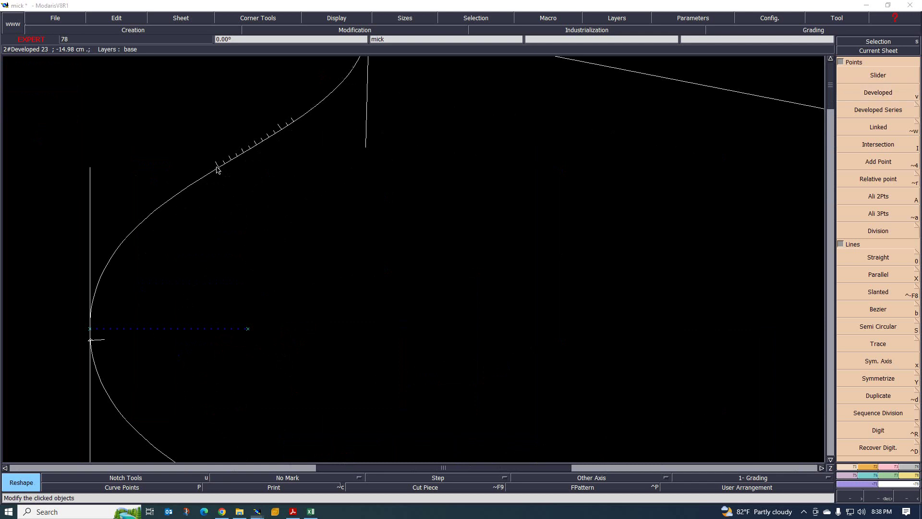
click(216, 165)
click(244, 157)
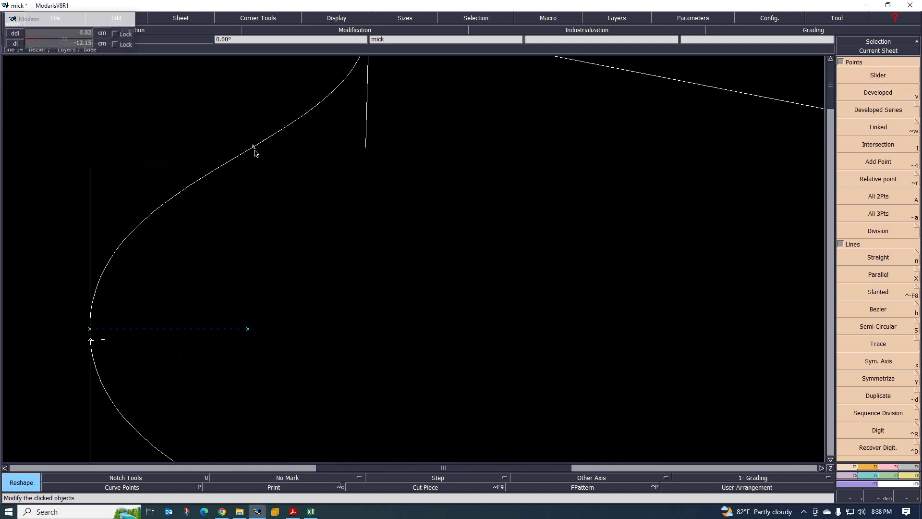
click(256, 148)
click(254, 148)
click(279, 138)
scroll(200, 171, down, 1)
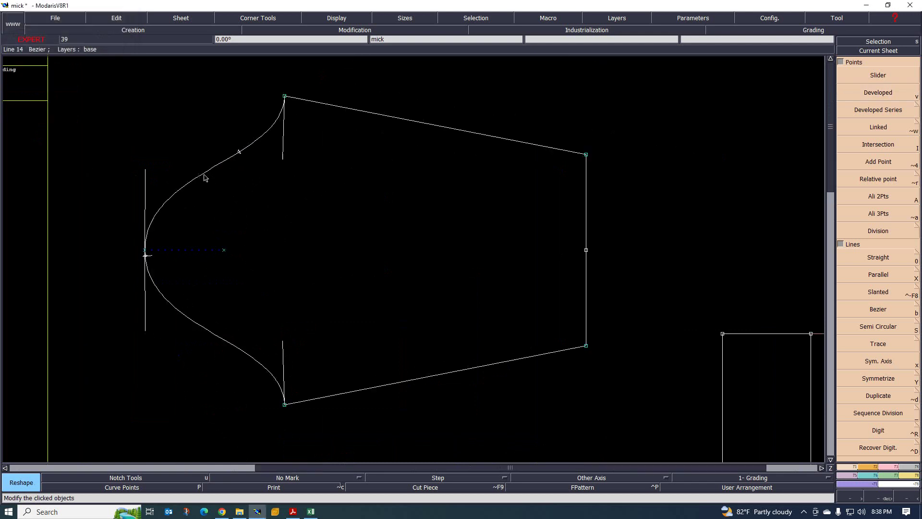
Step: Add a notch at the developed point on the deeper armhole curve
click(873, 468)
click(882, 82)
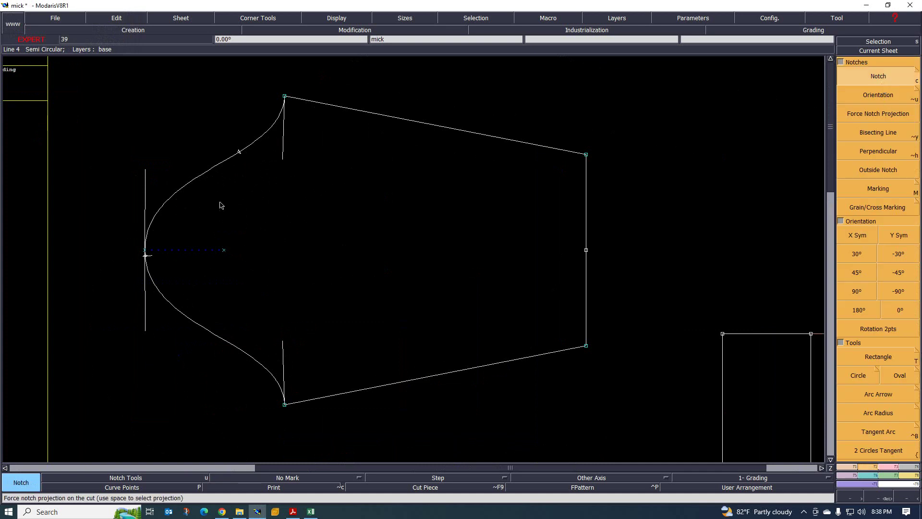
scroll(251, 242, down, 1)
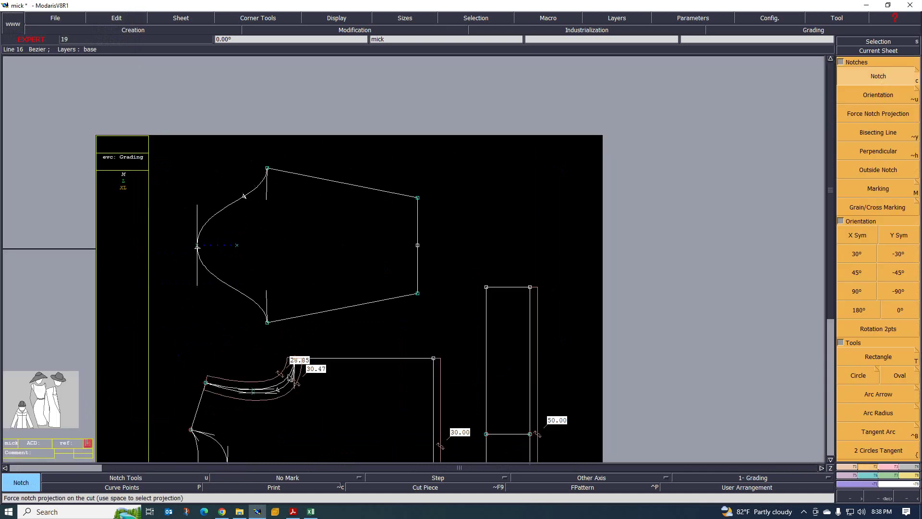
scroll(277, 412, up, 2)
scroll(298, 269, down, 1)
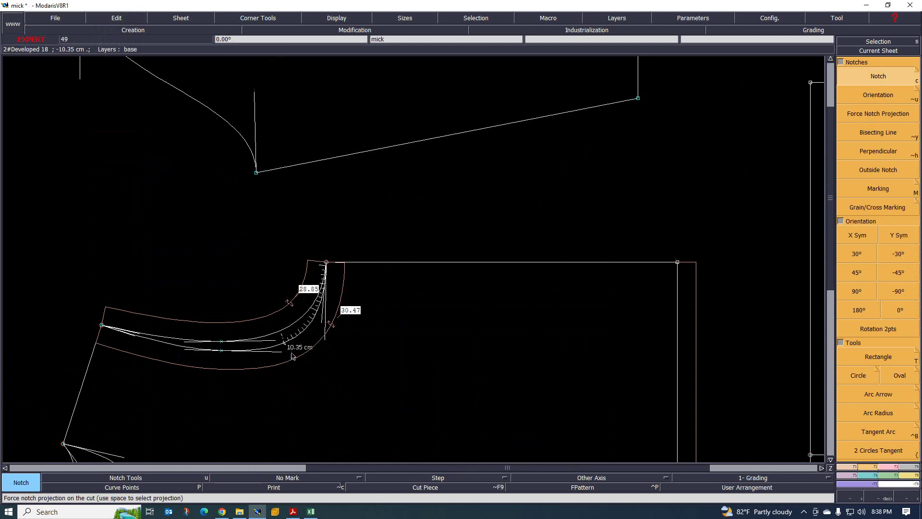
scroll(291, 351, up, 1)
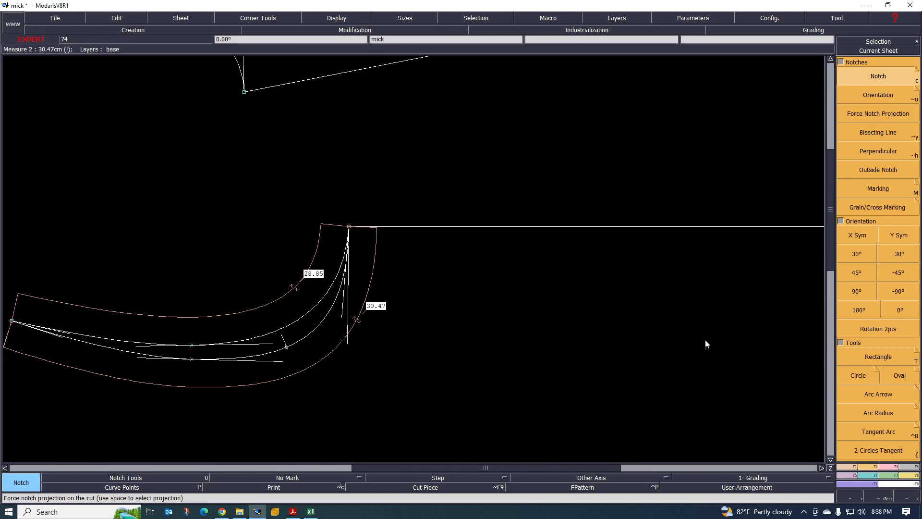
Step: Reorient the notch on the deeper armhole curve so it points towards the inside of the body
click(880, 98)
click(287, 346)
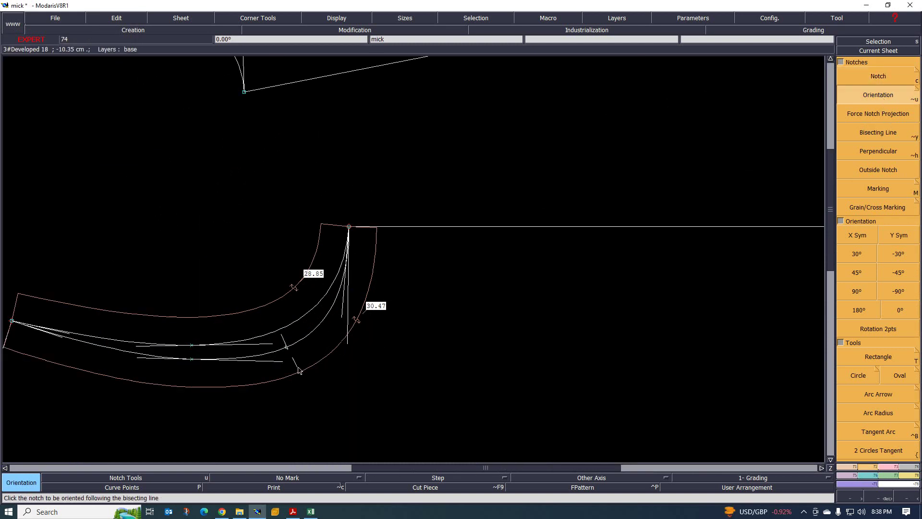
scroll(307, 371, down, 2)
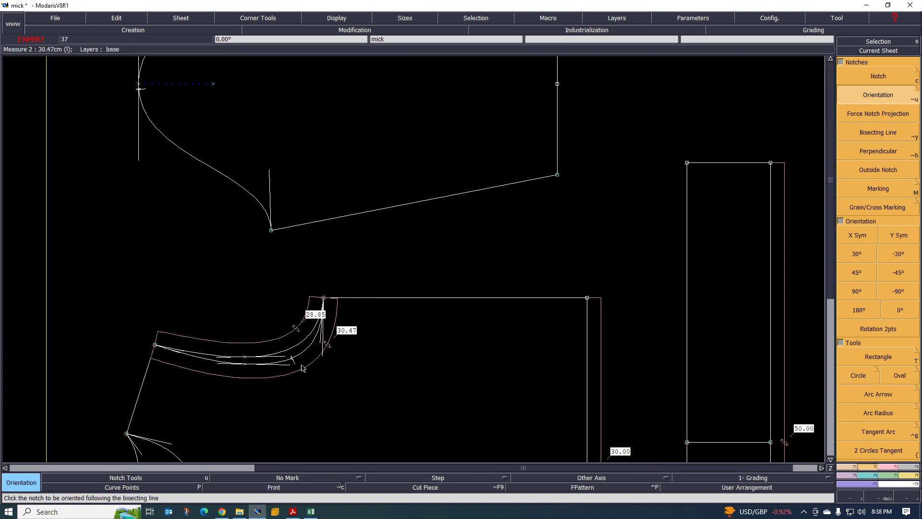
Step: Compare the notches on the full sleeve cap with the notches on the body's armhole curves
scroll(237, 223, down, 1)
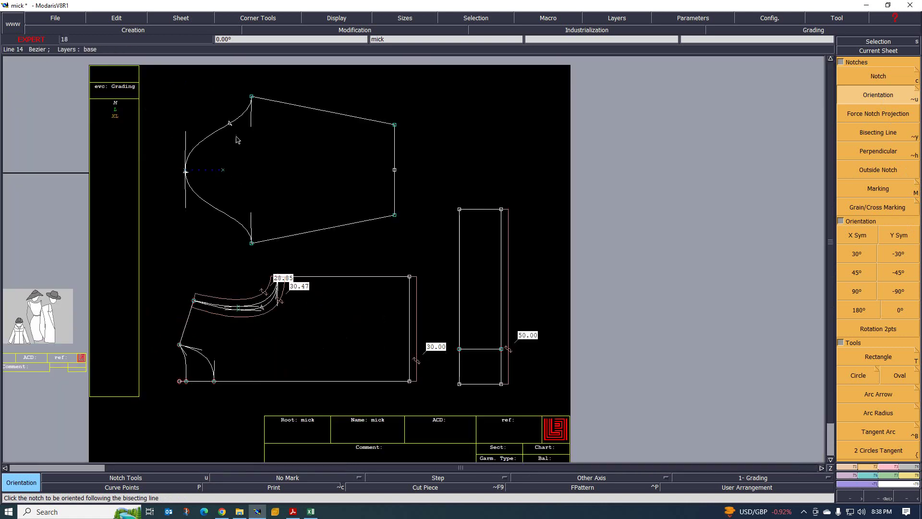
scroll(235, 234, down, 3)
scroll(236, 268, up, 1)
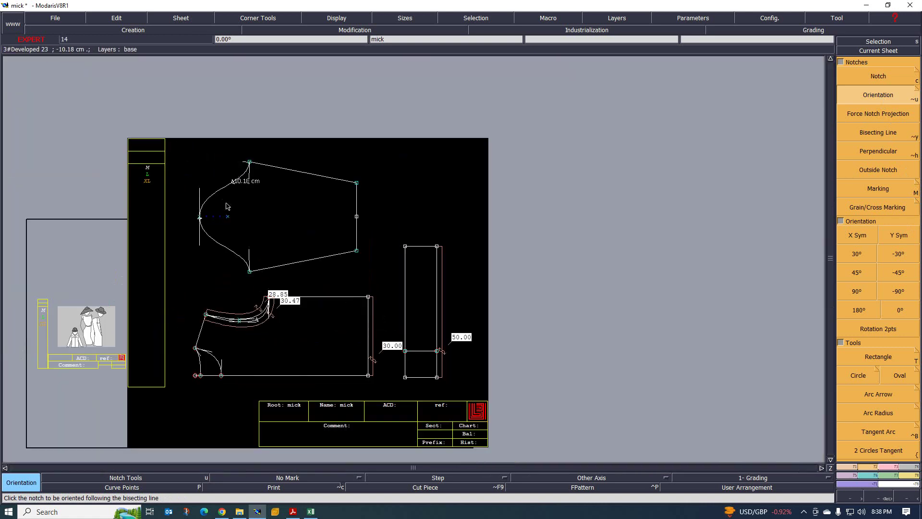
scroll(253, 350, up, 1)
scroll(267, 315, up, 1)
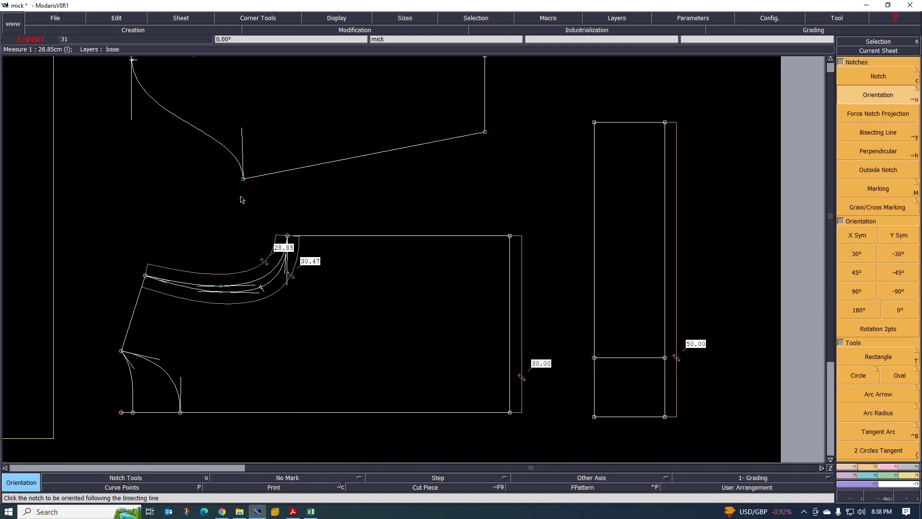
scroll(218, 223, down, 1)
scroll(192, 163, up, 2)
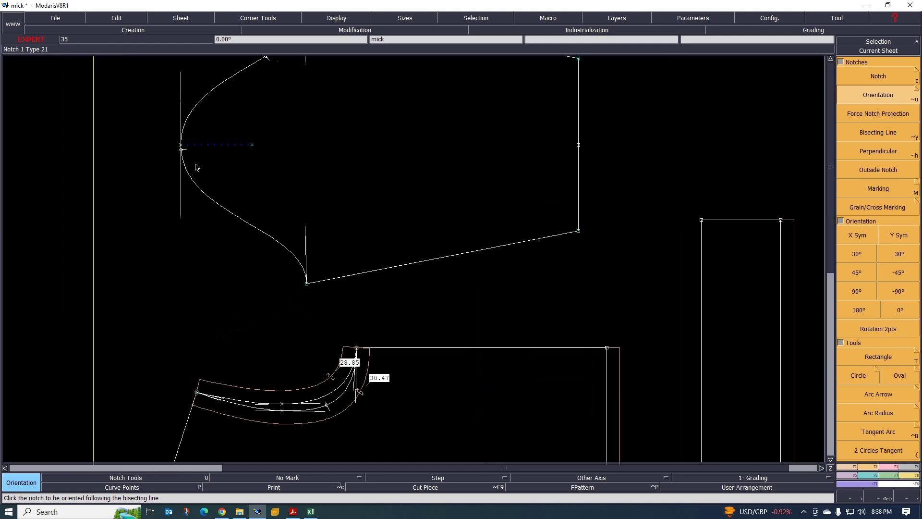
scroll(222, 233, down, 2)
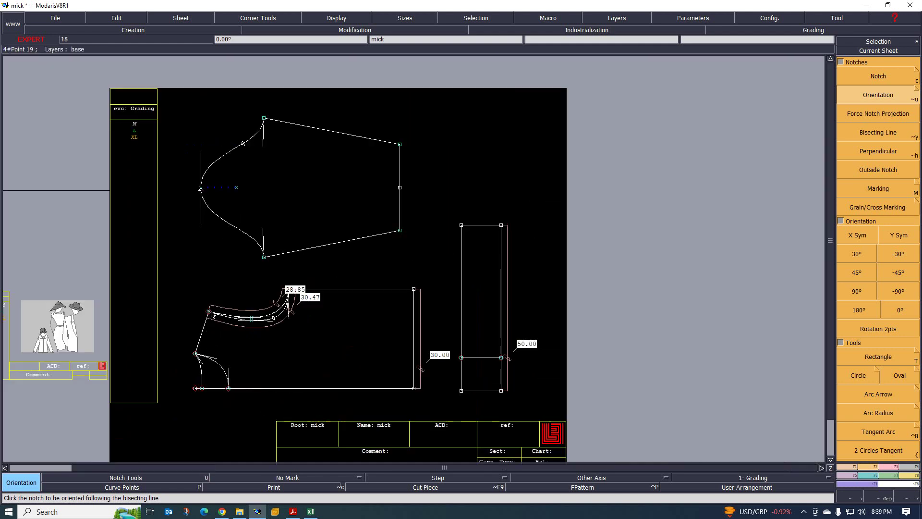
scroll(211, 314, down, 2)
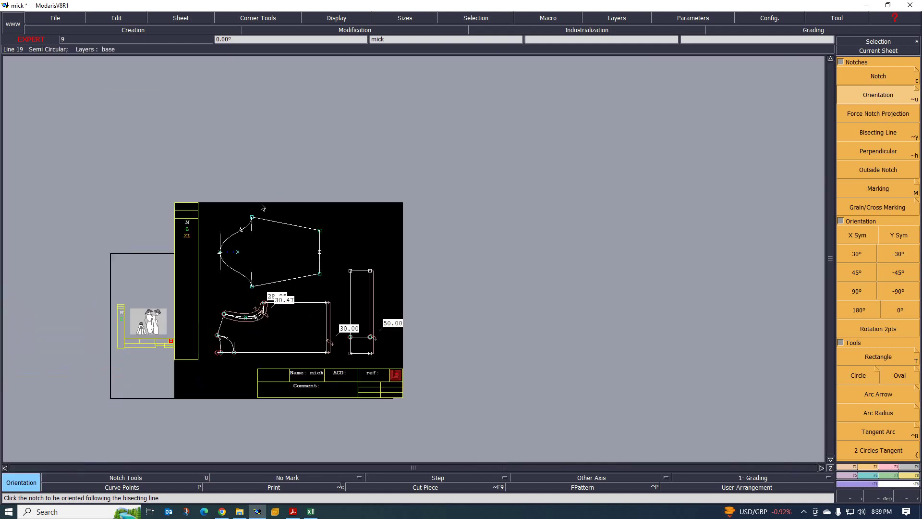
scroll(247, 346, up, 2)
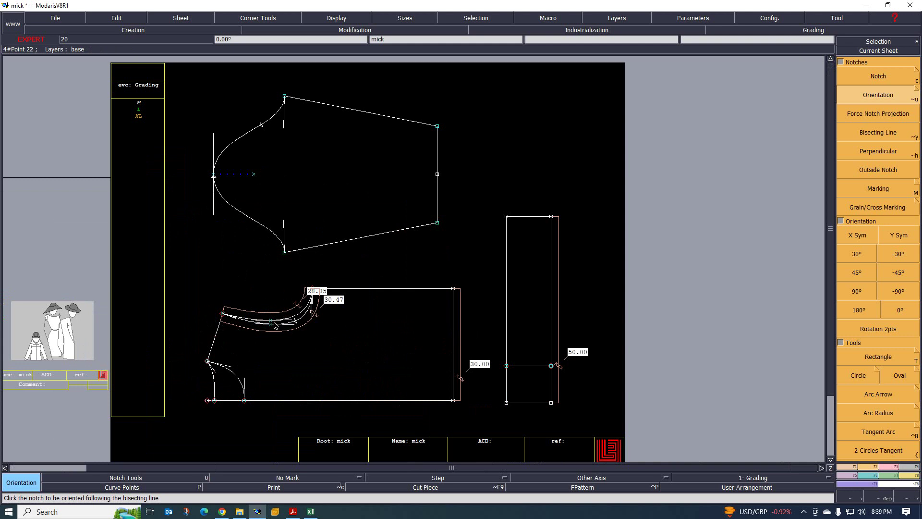
scroll(234, 300, down, 2)
scroll(233, 300, up, 1)
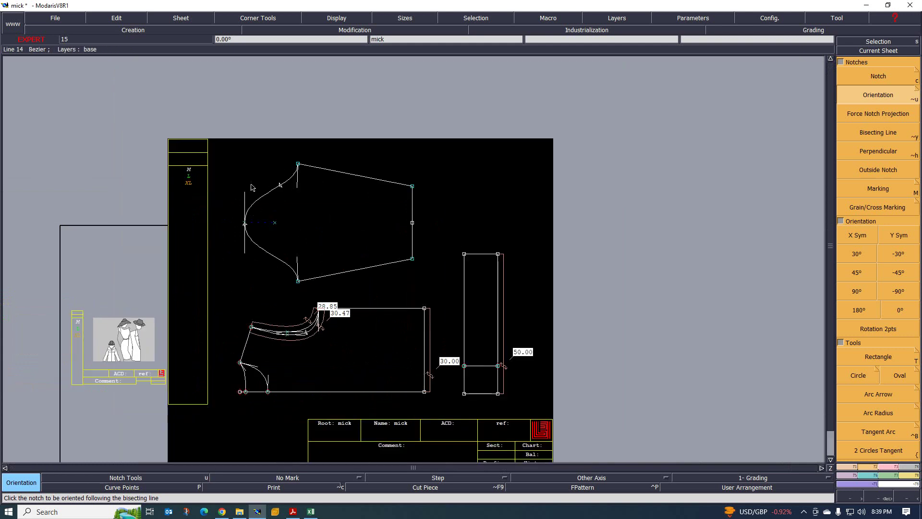
scroll(251, 187, up, 3)
scroll(329, 265, down, 1)
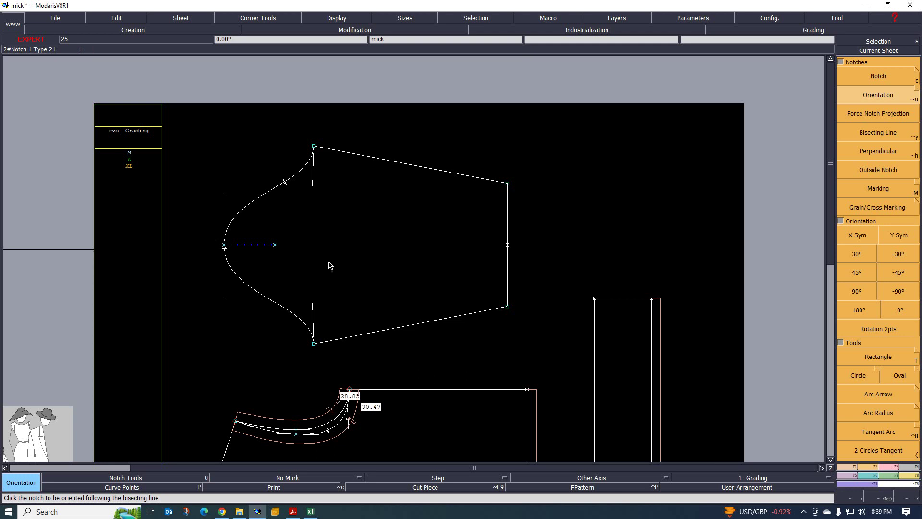
scroll(330, 265, up, 1)
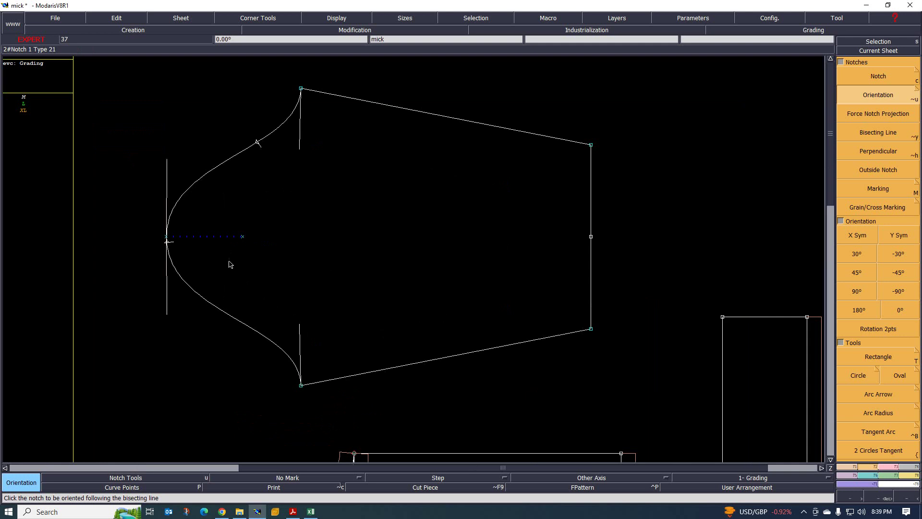
Step: Delete the mirrored sleeve half's underarm seam line, and undo an accidental deletion of the whole sleeve cap curve
key(Delete)
click(375, 370)
click(279, 350)
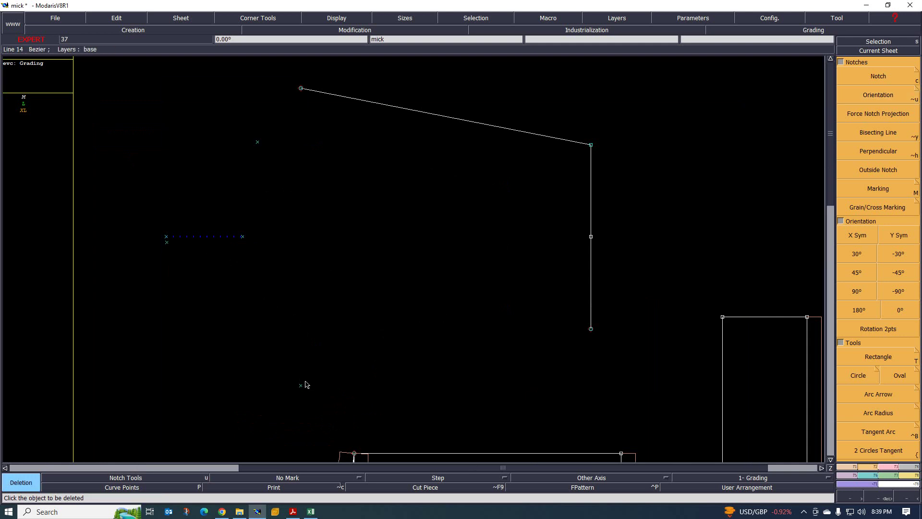
key(ctrl+z)
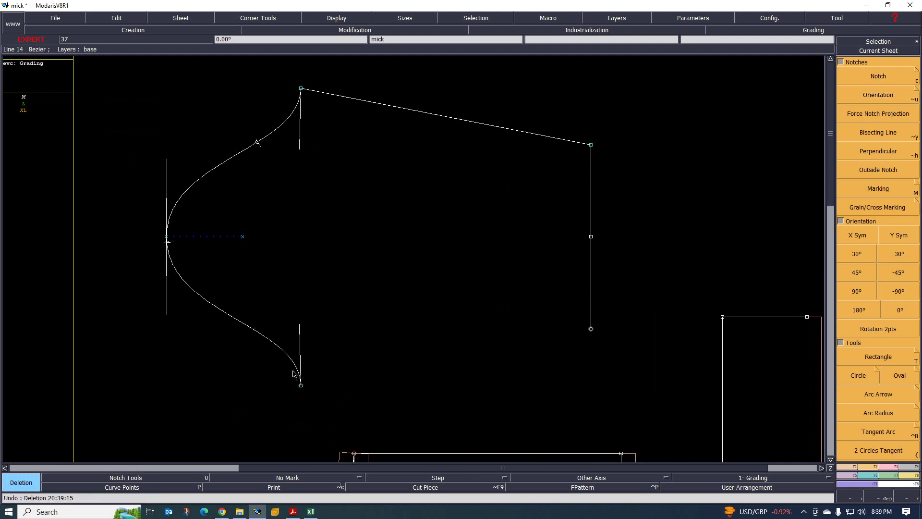
Step: Section the sleeve cap curve at the crown point on the symmetry axis
scroll(168, 240, up, 1)
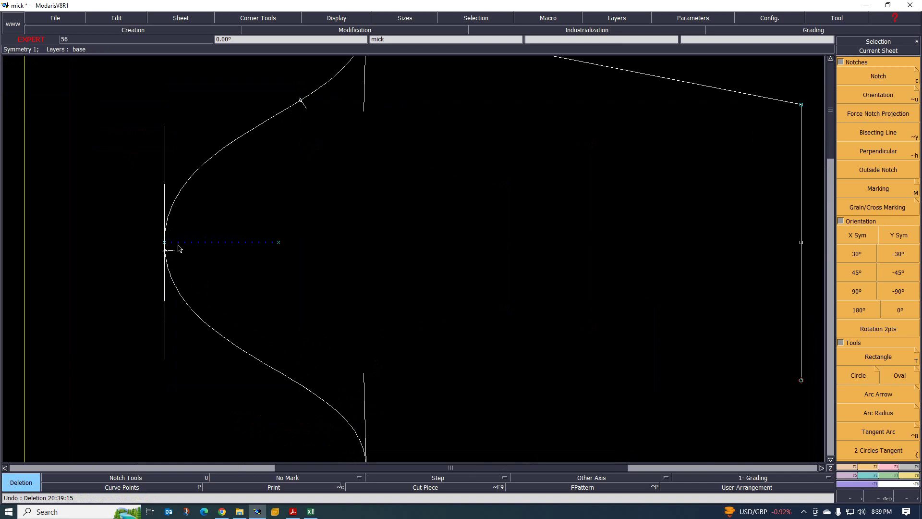
click(856, 466)
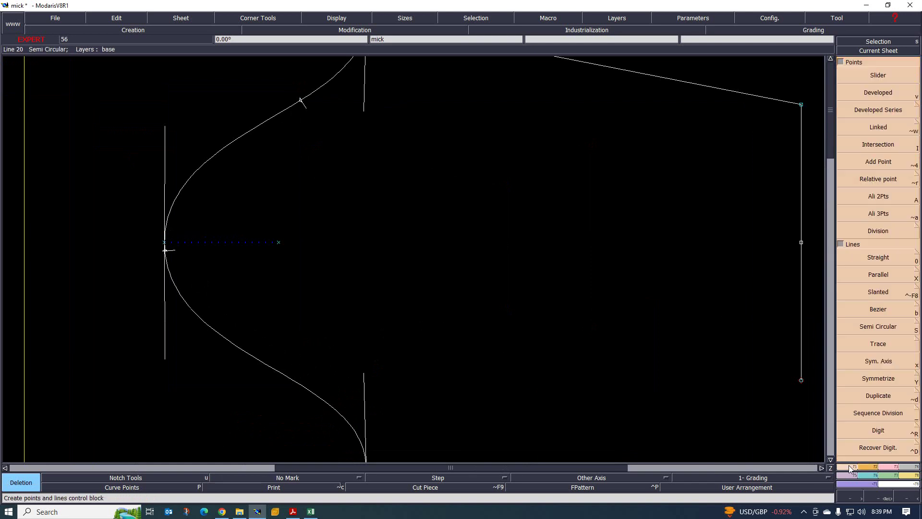
click(895, 467)
click(859, 245)
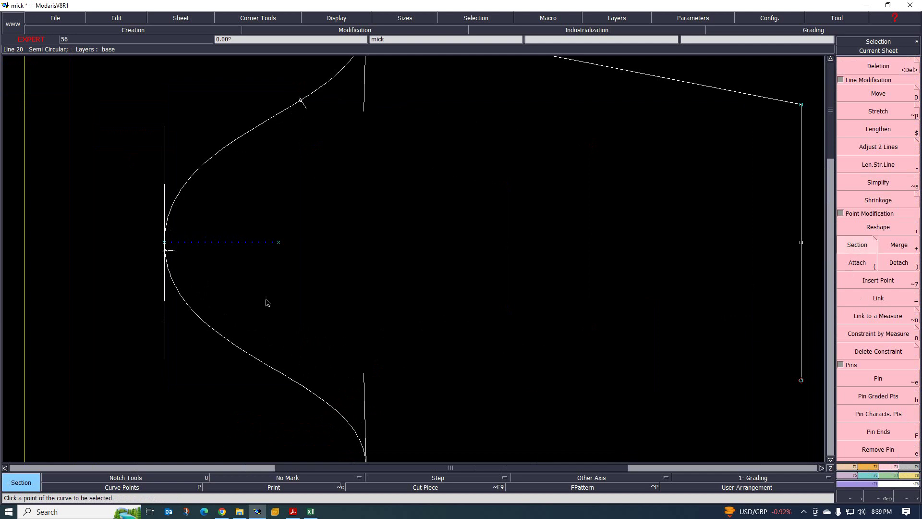
click(165, 242)
scroll(216, 313, down, 3)
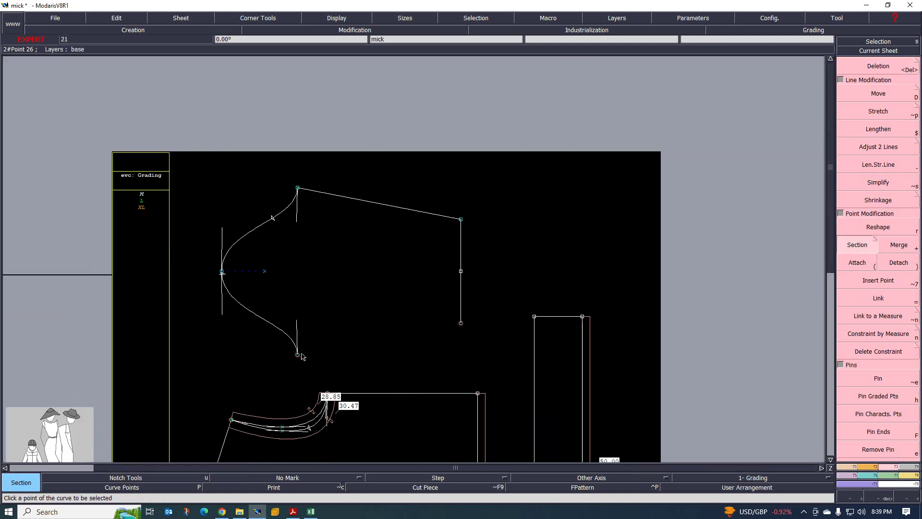
Step: Delete the rest of the mirrored sleeve half: its cap curve, the leftover points and its half of the hem
key(Delete)
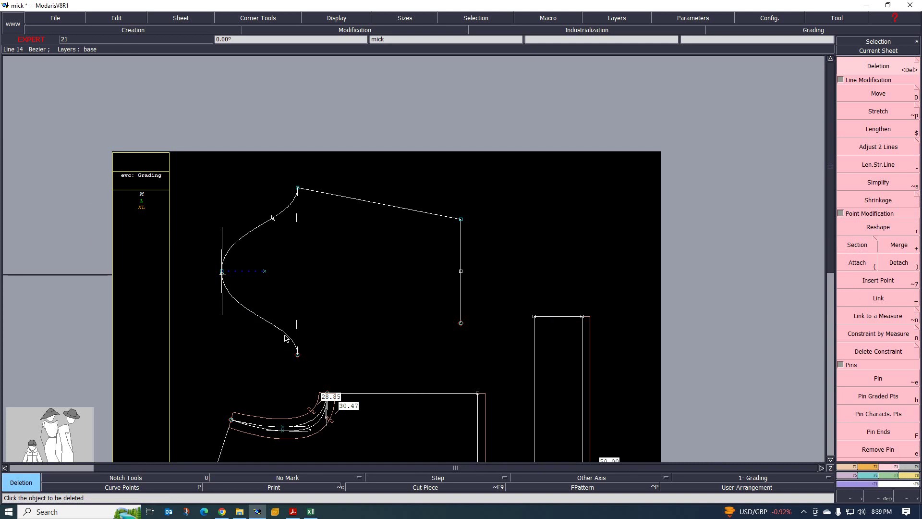
click(275, 334)
scroll(217, 272, up, 3)
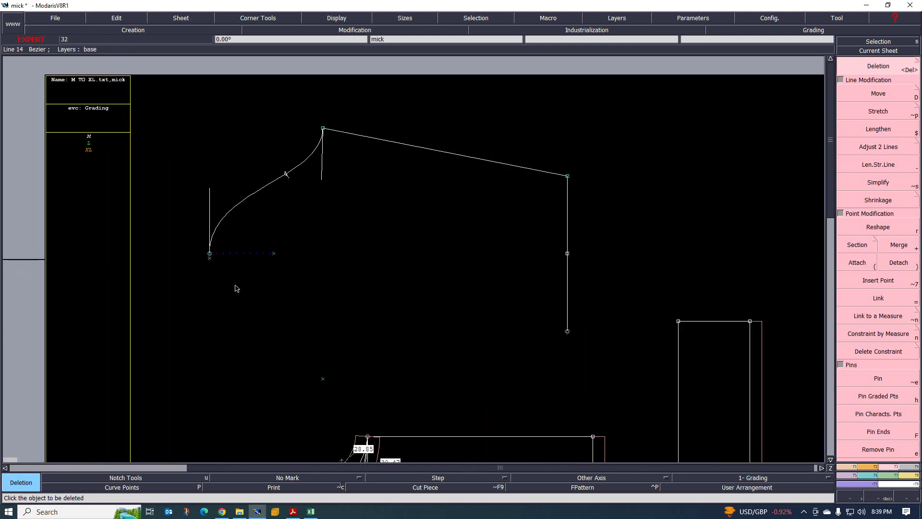
click(209, 263)
click(376, 434)
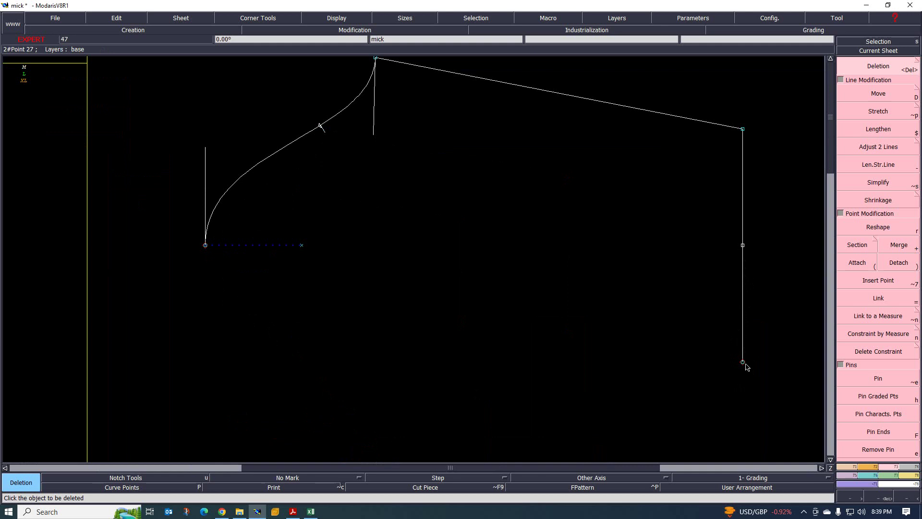
click(743, 348)
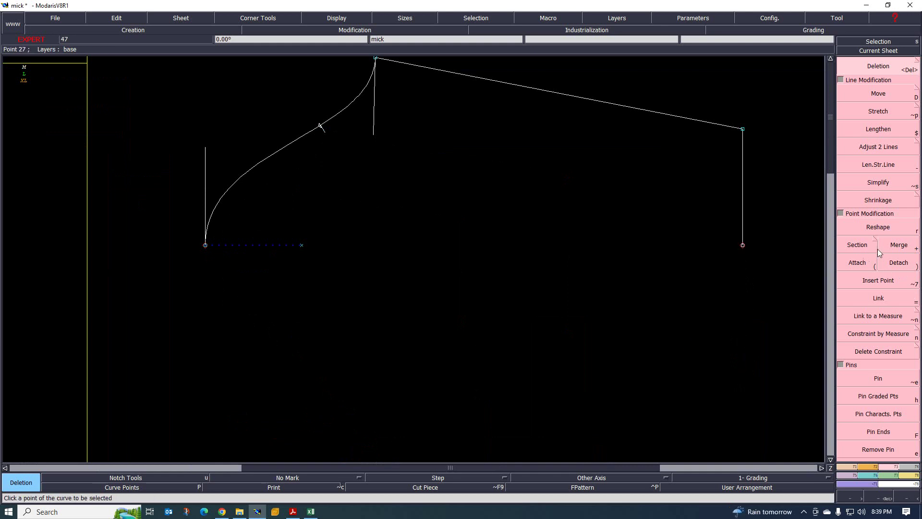
Step: Close the half sleeve with a straight centre line from the cap's crown to the hem's centre point
click(847, 467)
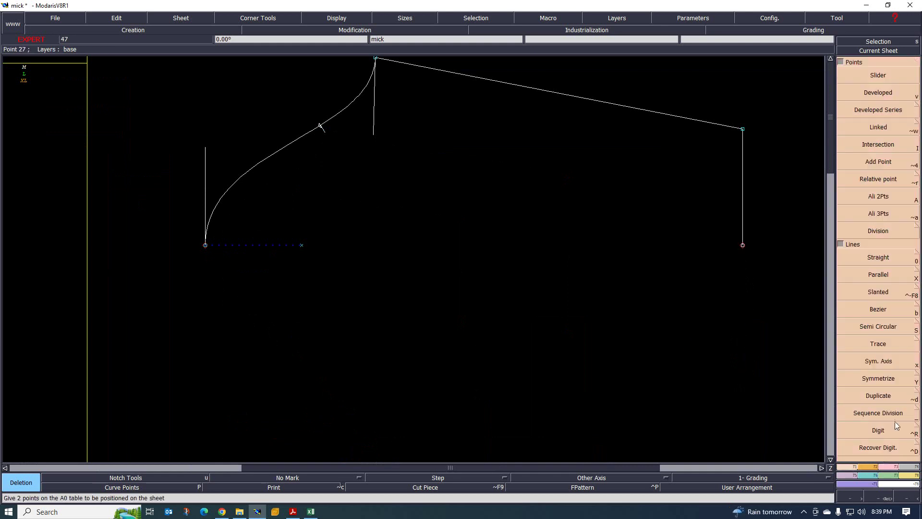
click(880, 257)
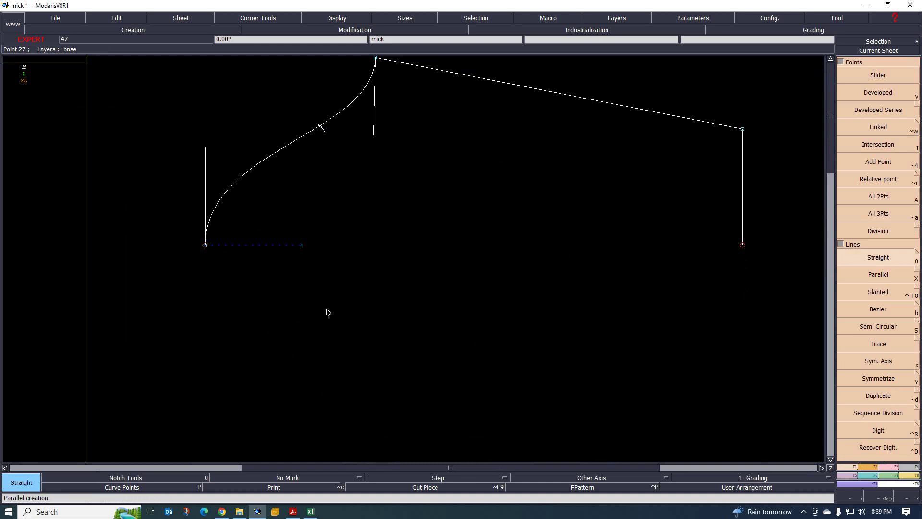
click(205, 245)
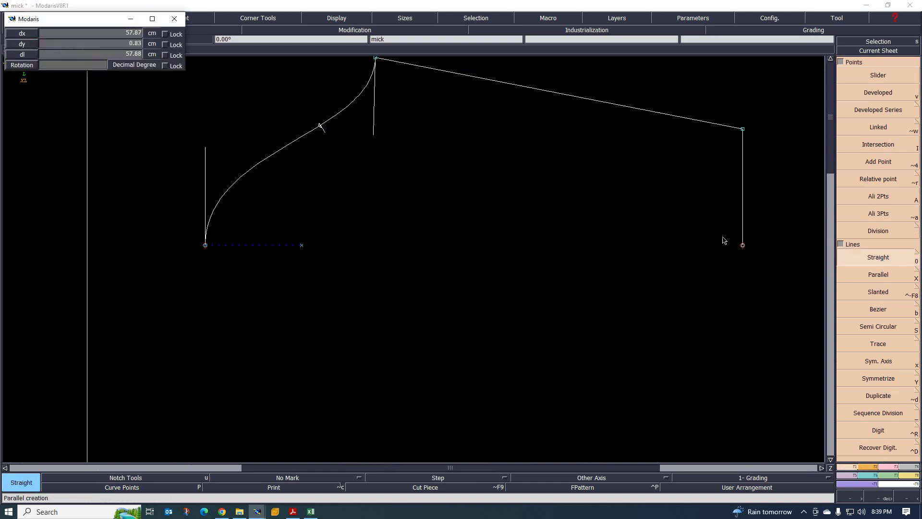
click(743, 245)
scroll(432, 283, down, 1)
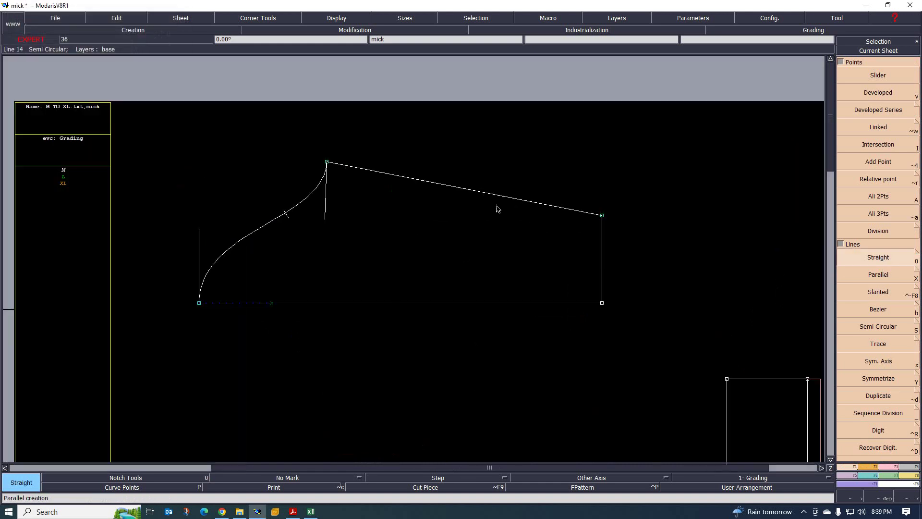
Step: Delete the notch and its developed point from the remaining sleeve cap curve, and the matching notch from the deeper armhole curve
key(Delete)
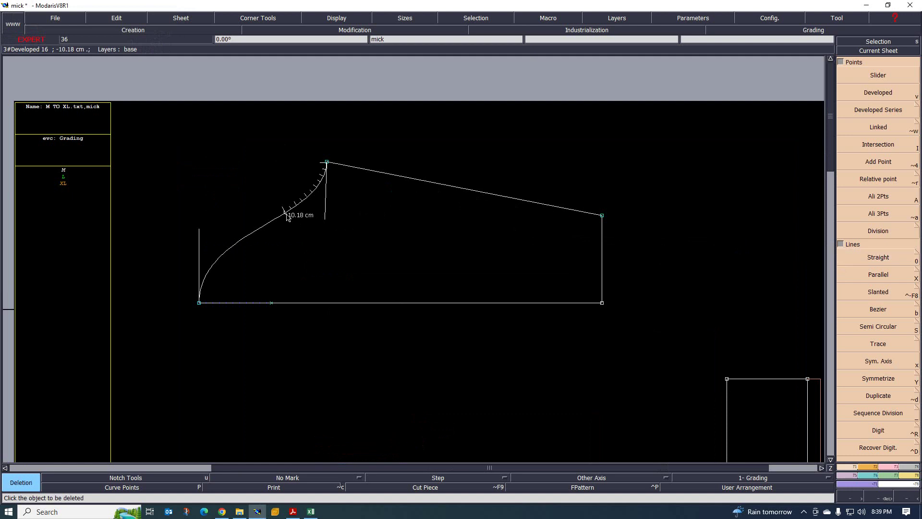
scroll(327, 212, down, 1)
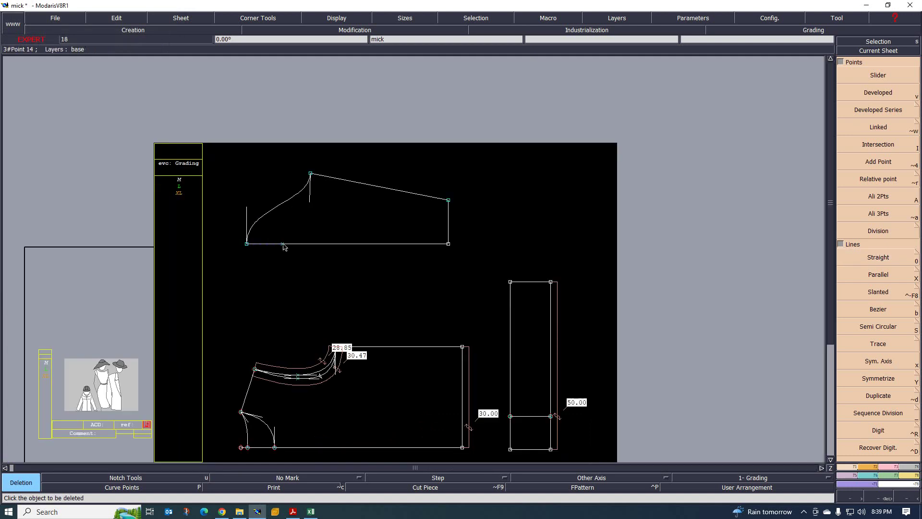
scroll(306, 287, up, 1)
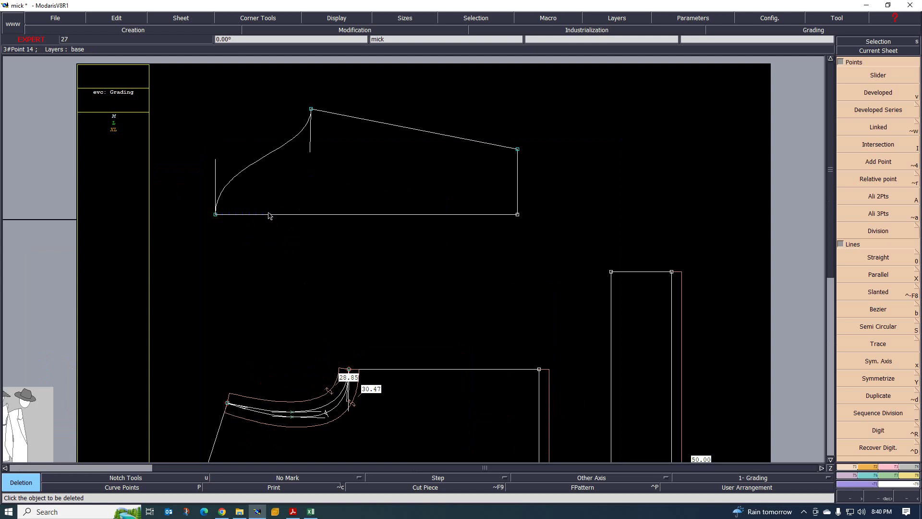
scroll(270, 216, up, 2)
scroll(270, 215, down, 2)
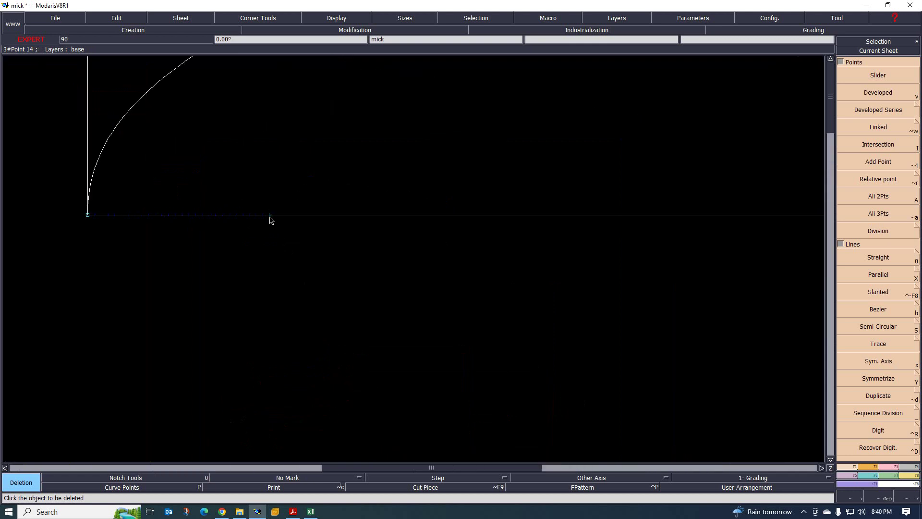
scroll(303, 239, up, 2)
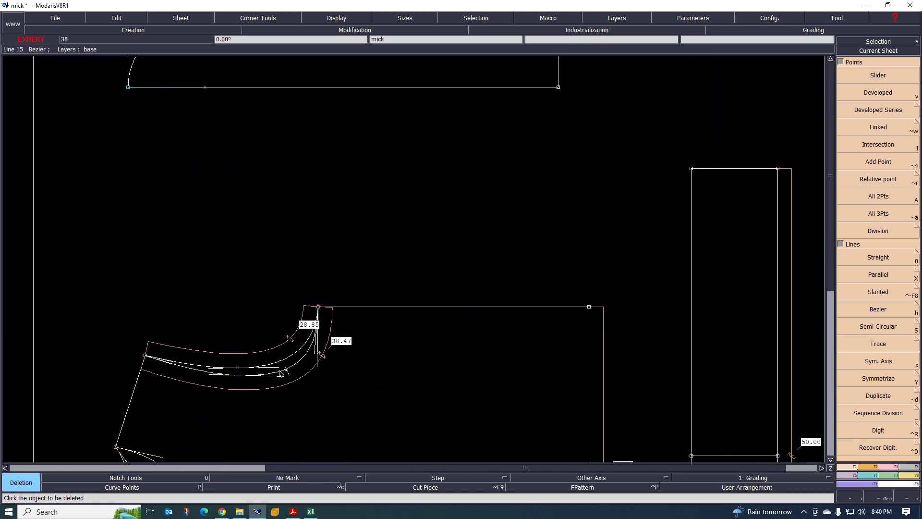
scroll(349, 344, down, 3)
scroll(315, 268, up, 4)
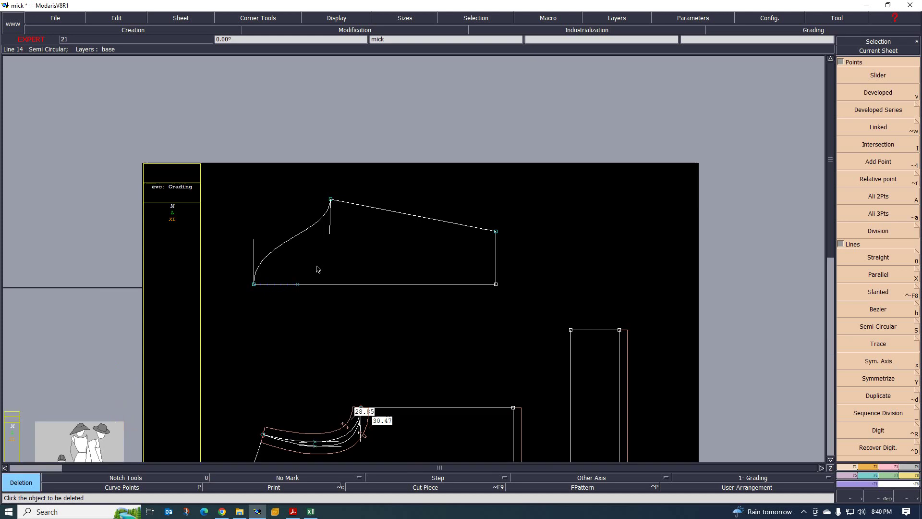
Step: Draw a second, two-point Bezier line from the sleeve cap's crown to the underarm corner
scroll(304, 245, down, 2)
scroll(278, 264, up, 1)
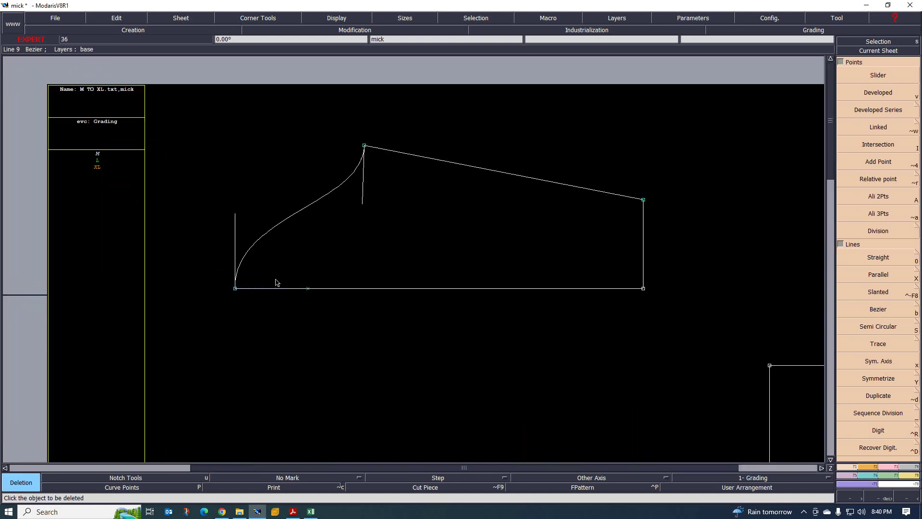
scroll(262, 263, up, 1)
scroll(239, 274, down, 2)
scroll(261, 344, up, 2)
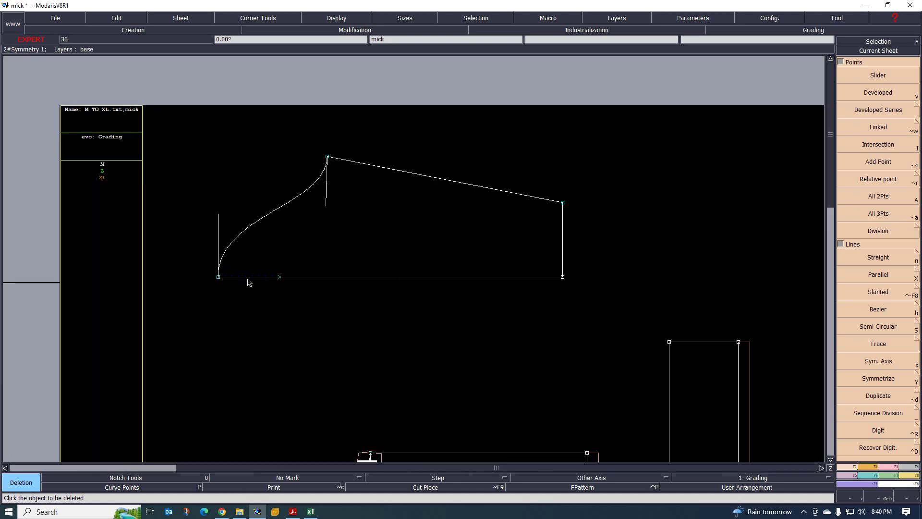
scroll(238, 237, up, 2)
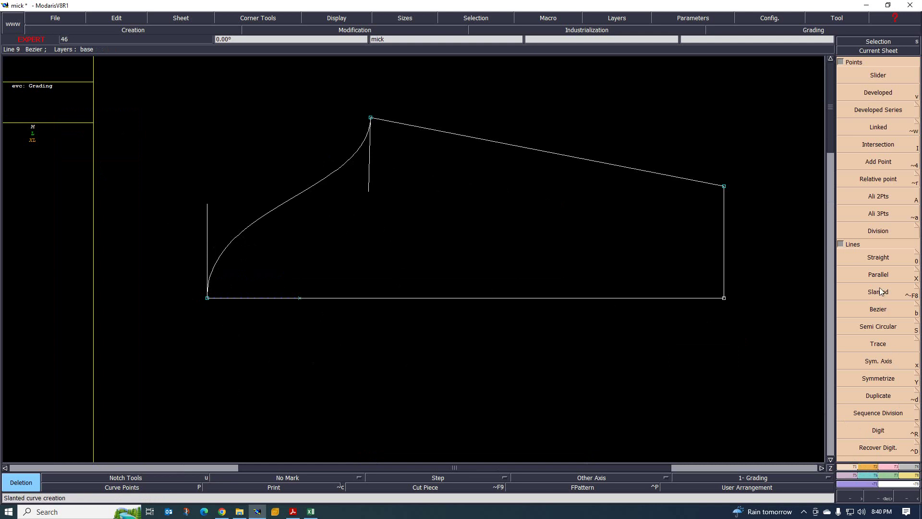
click(875, 313)
click(207, 297)
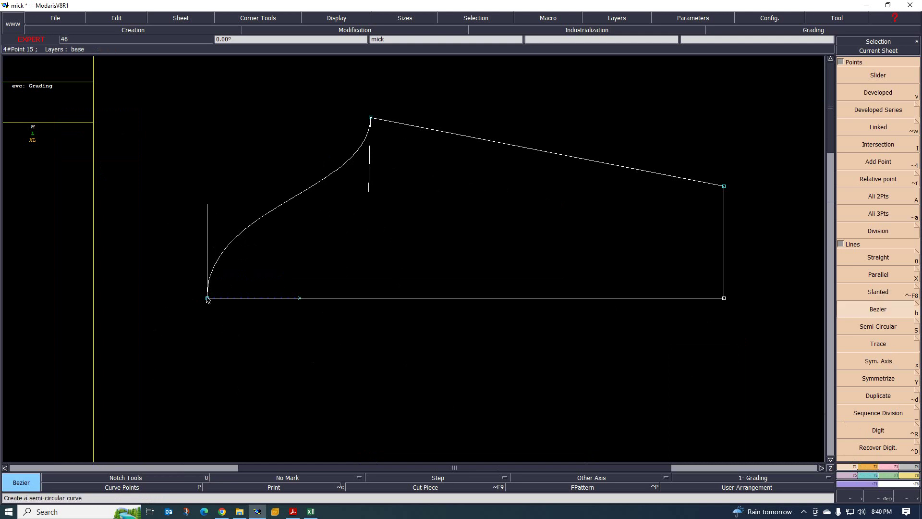
click(371, 118)
scroll(314, 140, up, 1)
scroll(307, 181, down, 2)
scroll(329, 197, up, 1)
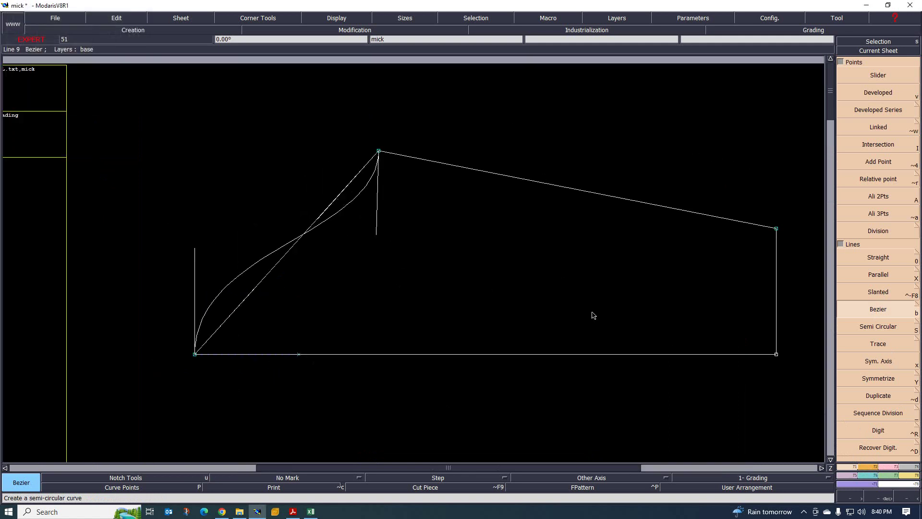
Step: Reshape the second crown-to-underarm Bezier line into an S-shaped cap curve lying outside the existing sleeve cap curve
right_click(889, 384)
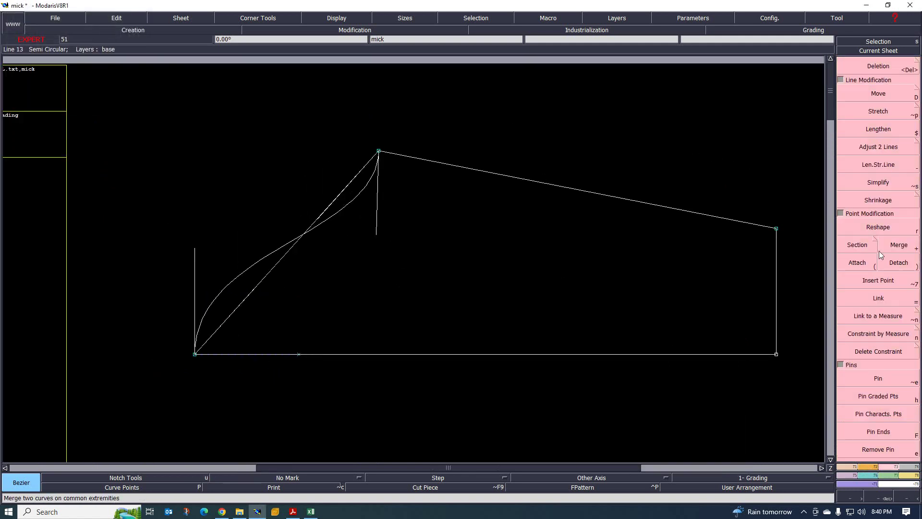
click(879, 232)
click(343, 203)
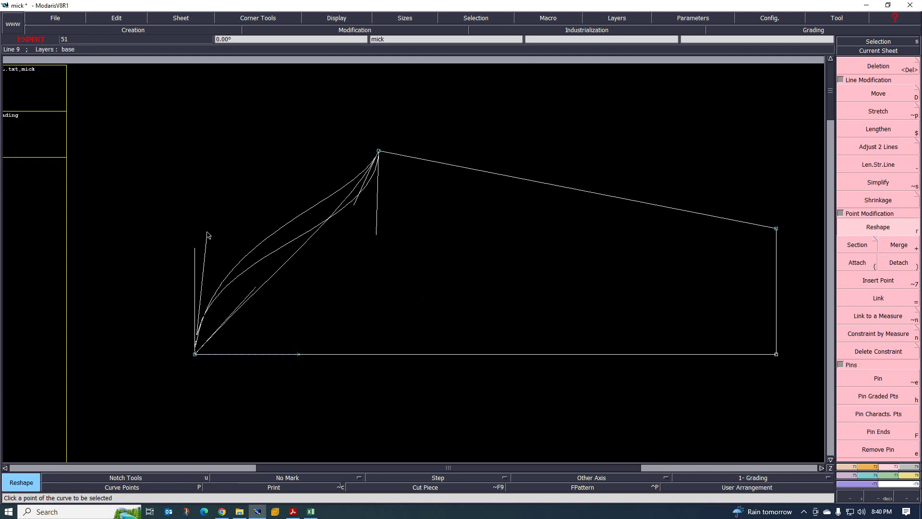
click(202, 218)
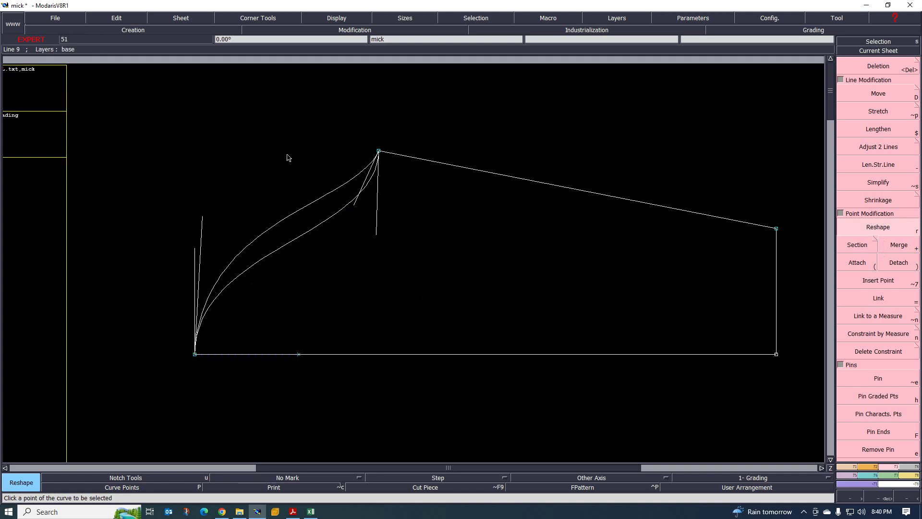
Step: Refine the outer cap curve by bringing its underarm tangent closer to the inner curve's and squaring its crown tangent to the centre line
scroll(288, 154, up, 2)
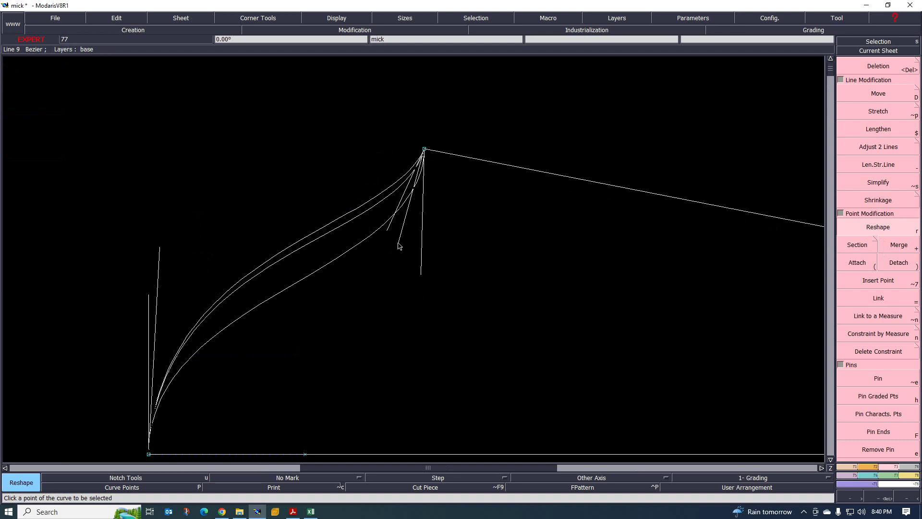
click(399, 246)
click(159, 250)
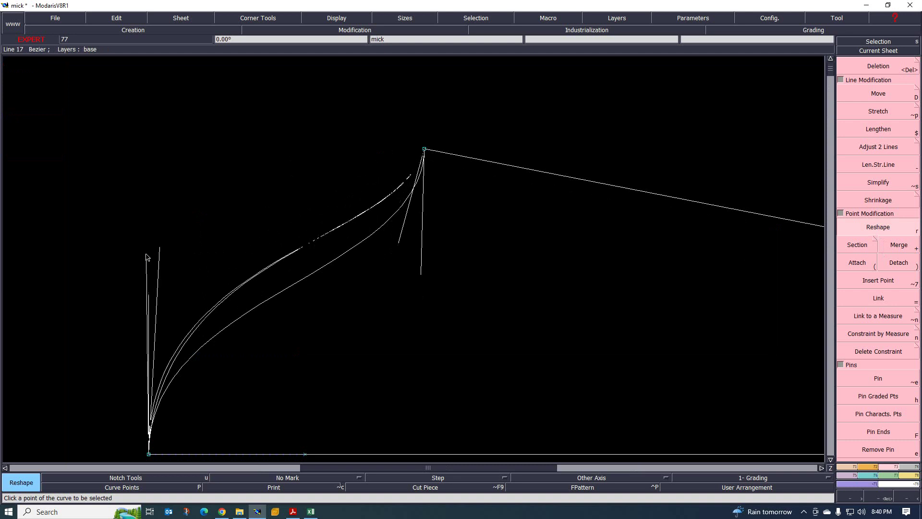
click(149, 273)
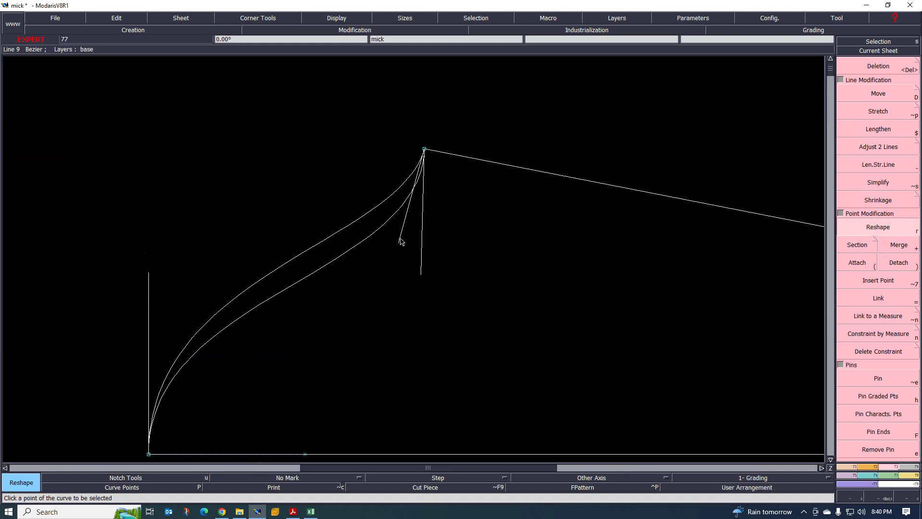
Step: Compare the shapes of the two sleeve cap curves and the gap between them from crown to underarm
scroll(215, 292, down, 2)
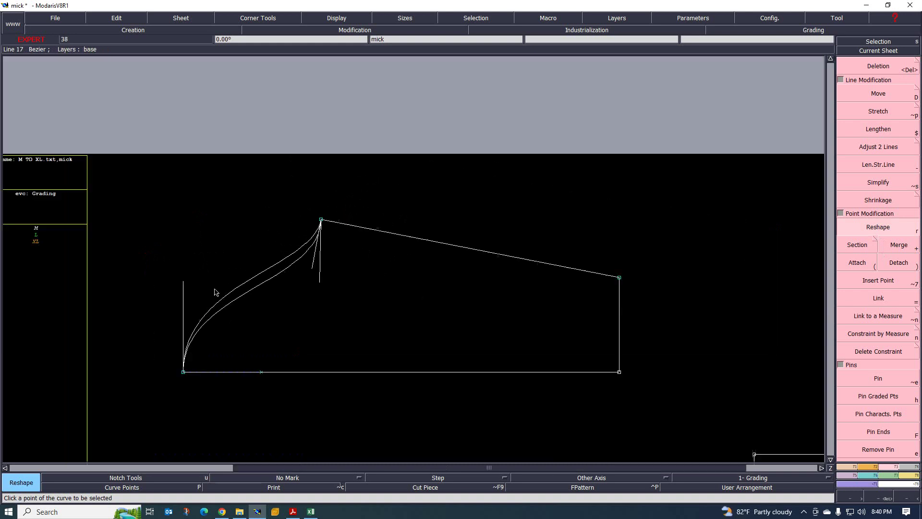
scroll(215, 292, down, 2)
scroll(241, 309, up, 2)
scroll(168, 286, up, 1)
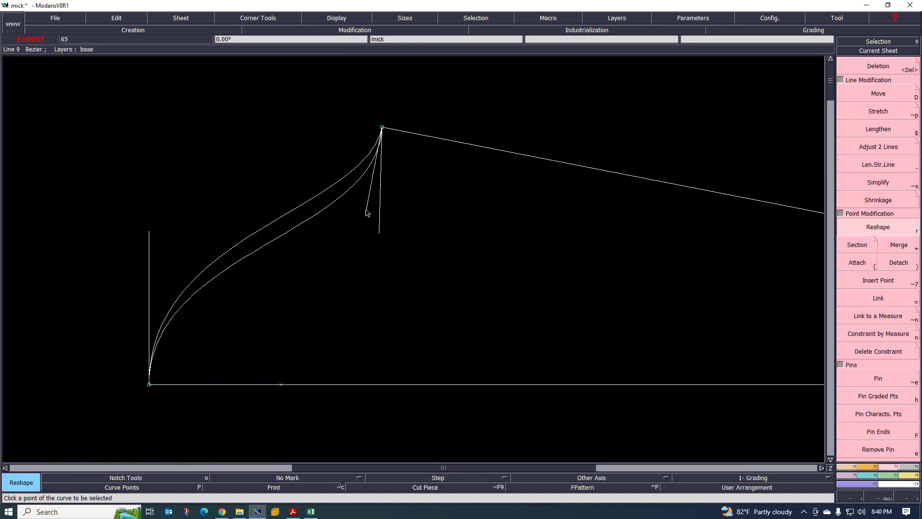
scroll(337, 222, up, 1)
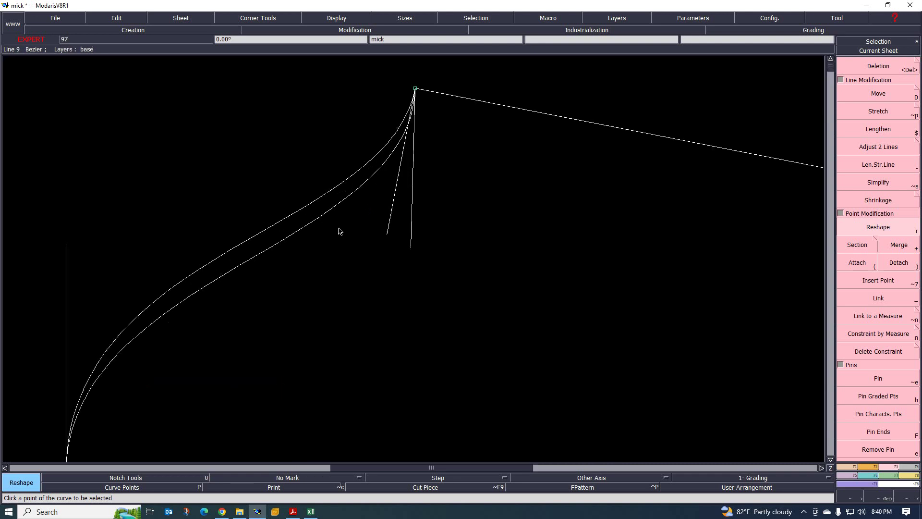
scroll(391, 267, down, 2)
scroll(366, 266, up, 1)
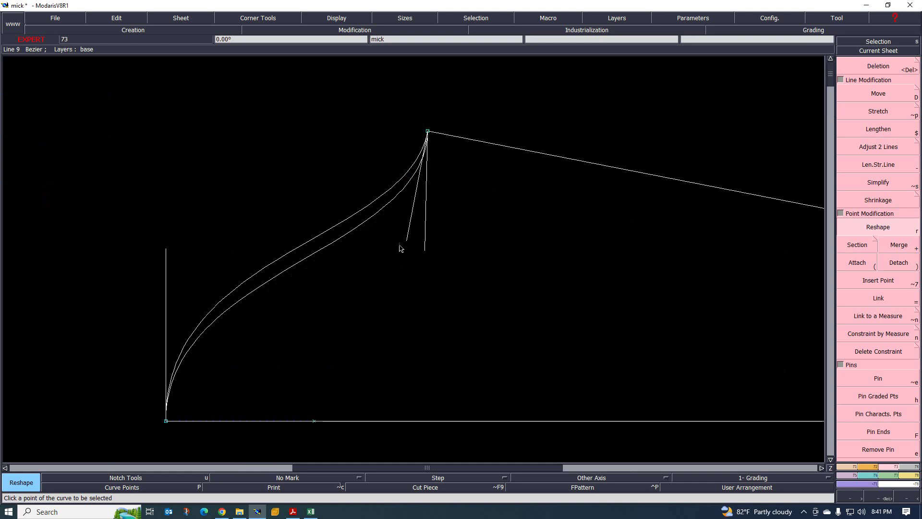
scroll(401, 246, up, 1)
scroll(401, 243, down, 2)
scroll(401, 240, up, 1)
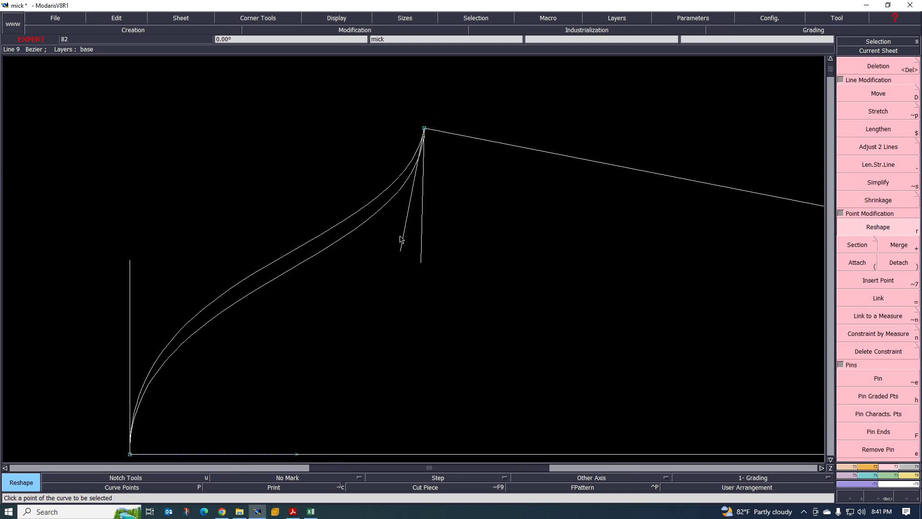
scroll(370, 242, up, 3)
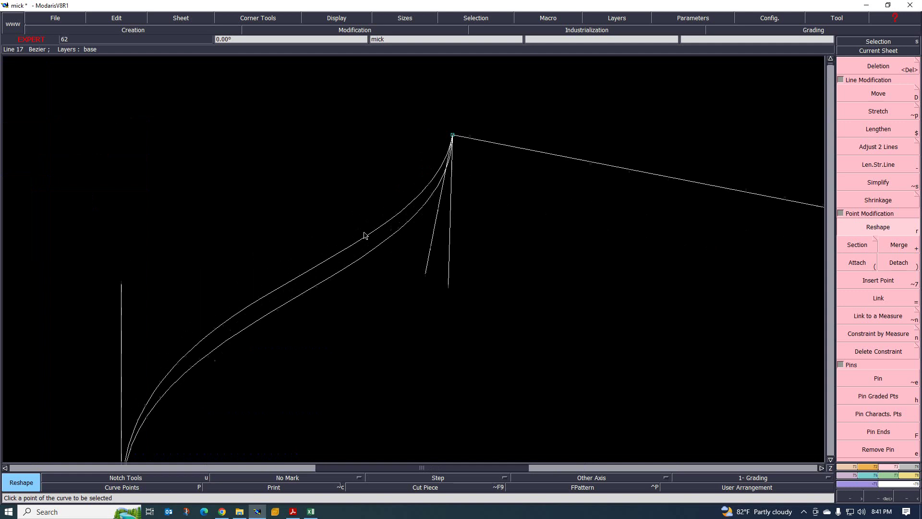
scroll(435, 278, down, 3)
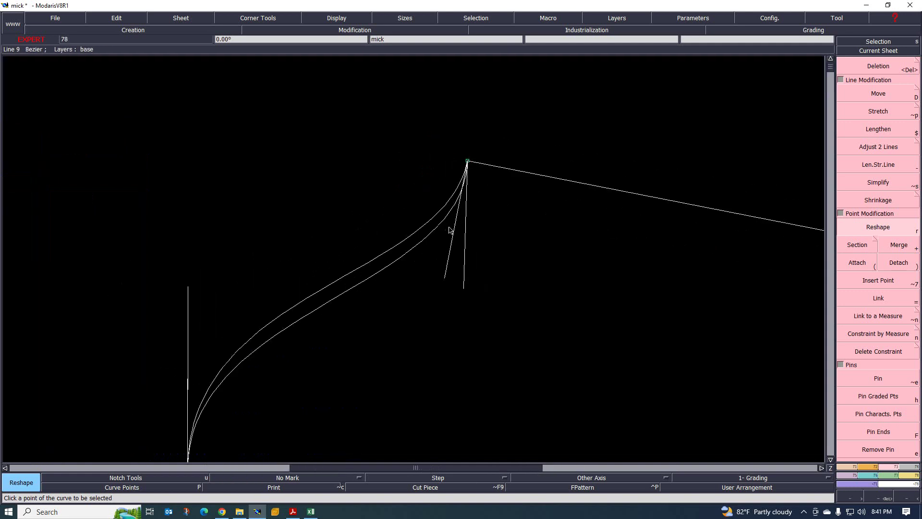
scroll(290, 270, down, 3)
scroll(280, 288, up, 2)
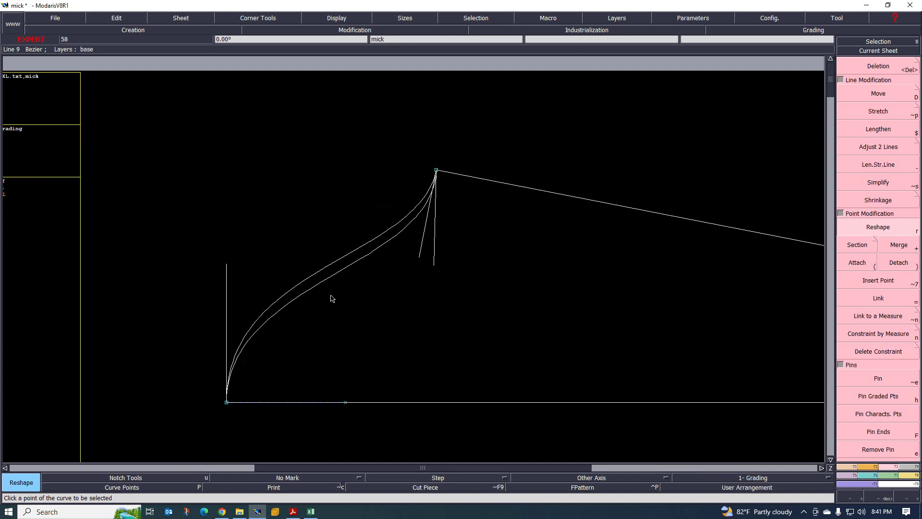
scroll(353, 285, down, 3)
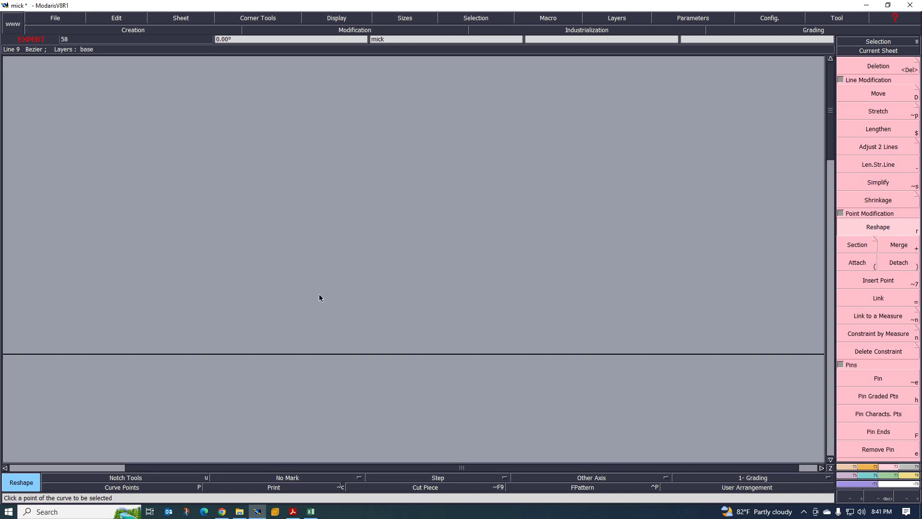
scroll(360, 300, up, 1)
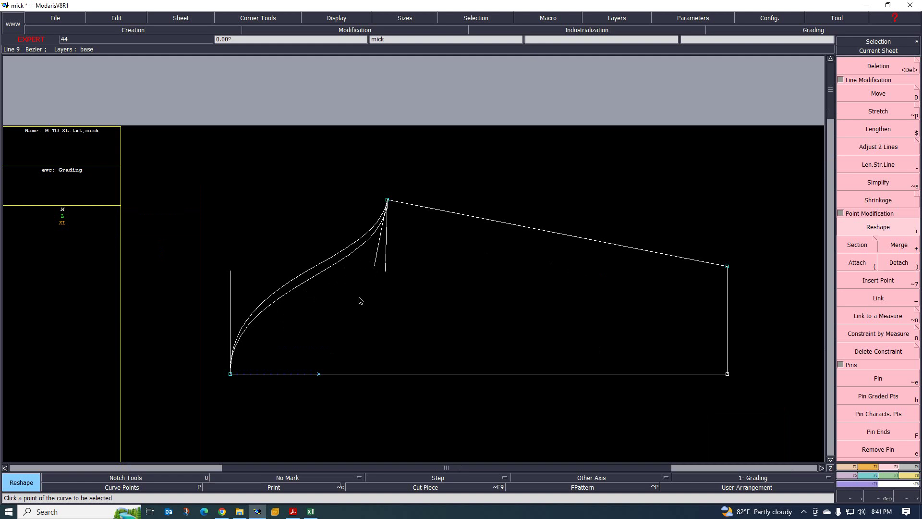
Step: Switch to the MICK measurement chart in Excel, review the garment measurements, and return to the Modaris pattern
click(311, 512)
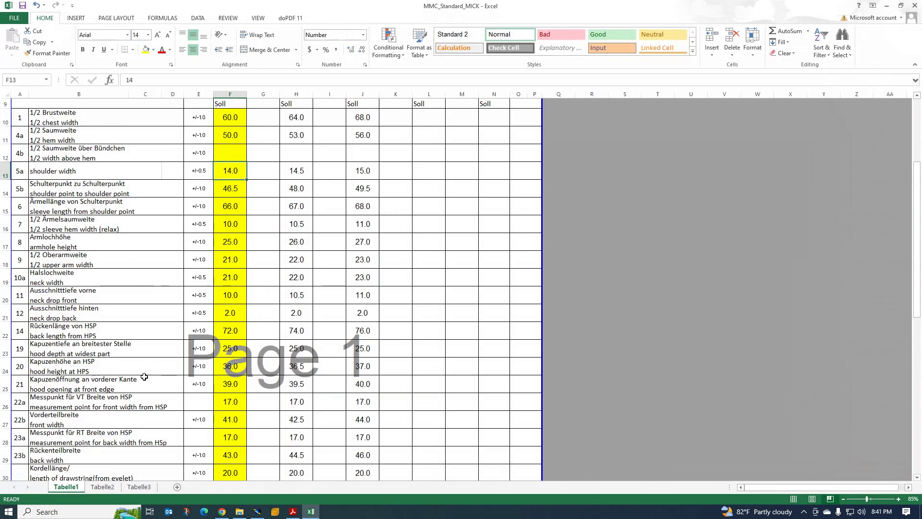
scroll(167, 376, down, 2)
scroll(167, 376, up, 2)
click(886, 5)
Step: Examine the body piece's two armhole curves and their length measurements against the half sleeve's two cap curves
scroll(399, 243, down, 3)
scroll(345, 321, up, 1)
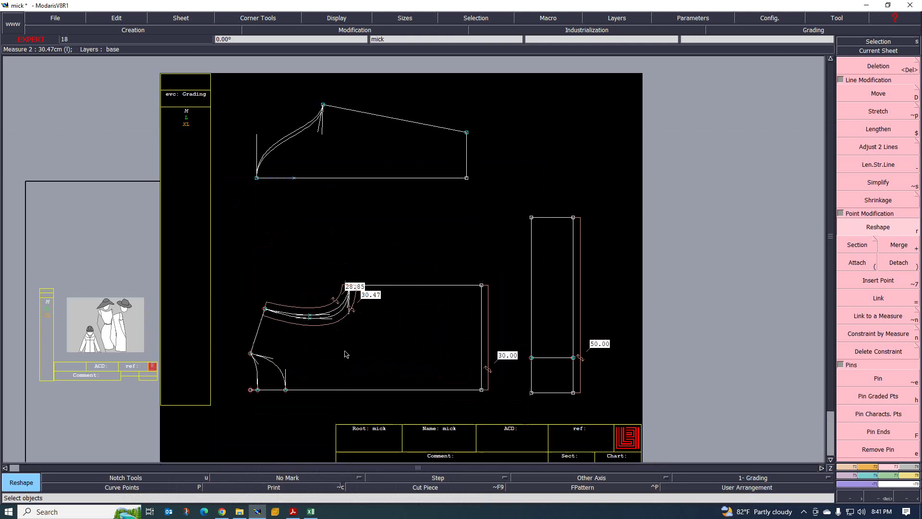
scroll(344, 321, up, 1)
scroll(331, 322, up, 1)
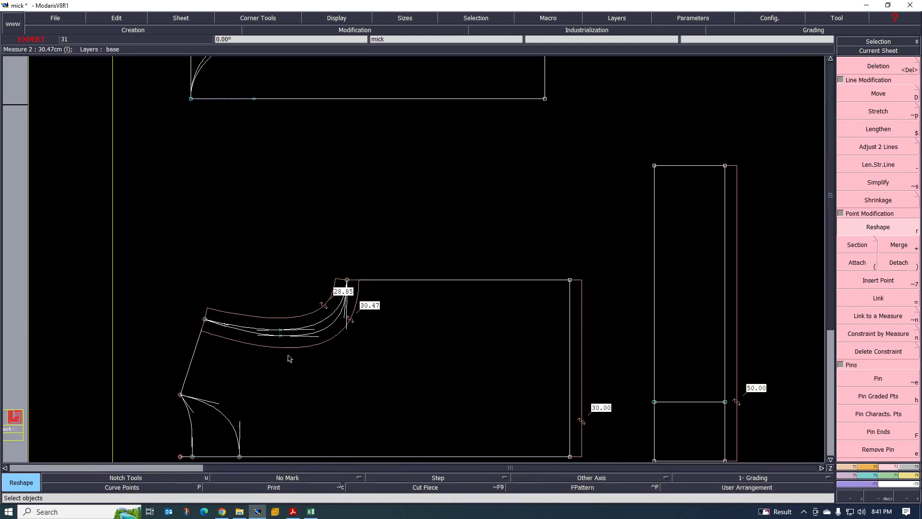
scroll(303, 346, down, 2)
scroll(251, 144, up, 3)
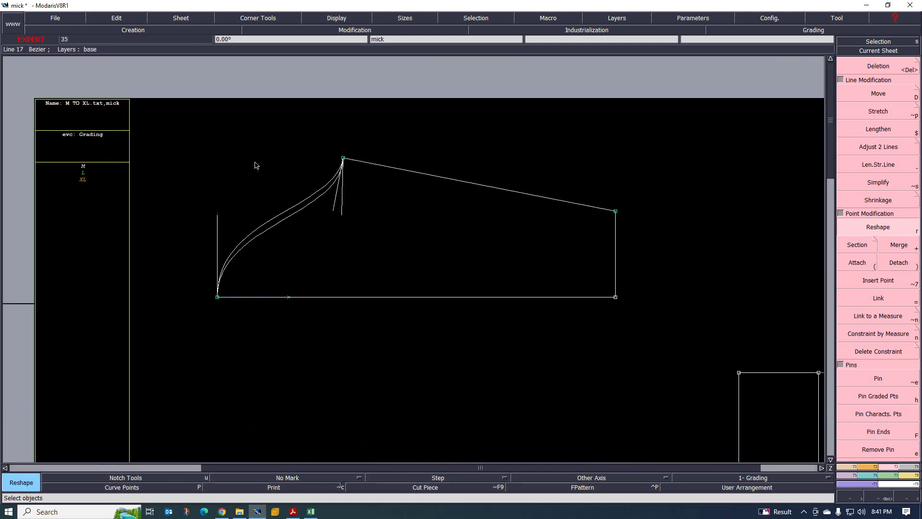
scroll(314, 202, up, 2)
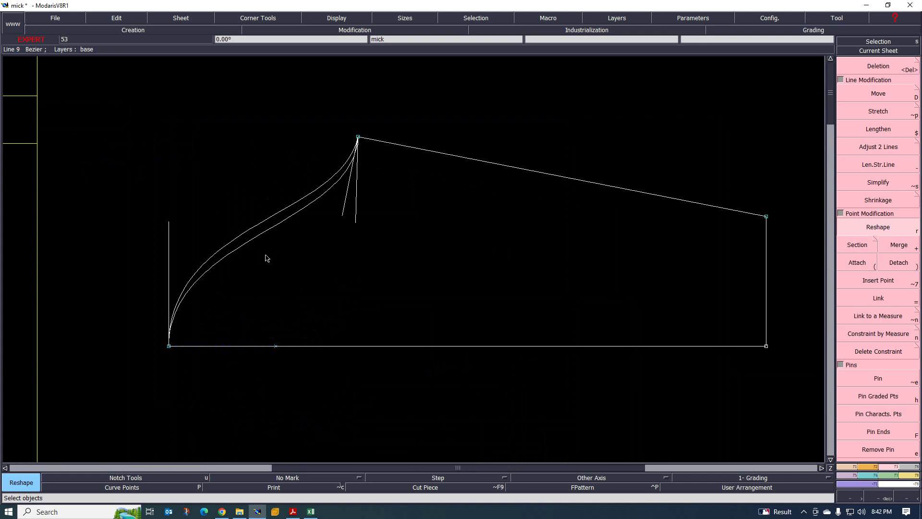
scroll(269, 240, down, 1)
scroll(276, 228, up, 2)
scroll(207, 240, down, 3)
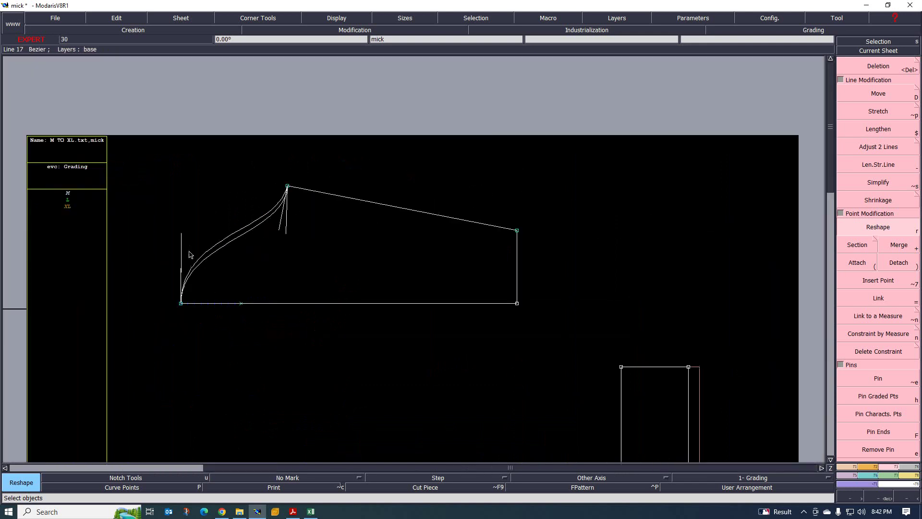
scroll(189, 254, up, 2)
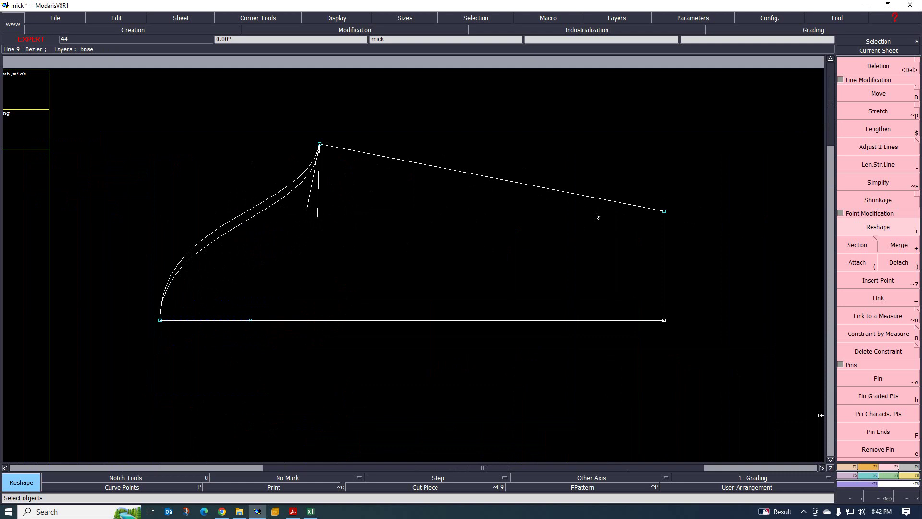